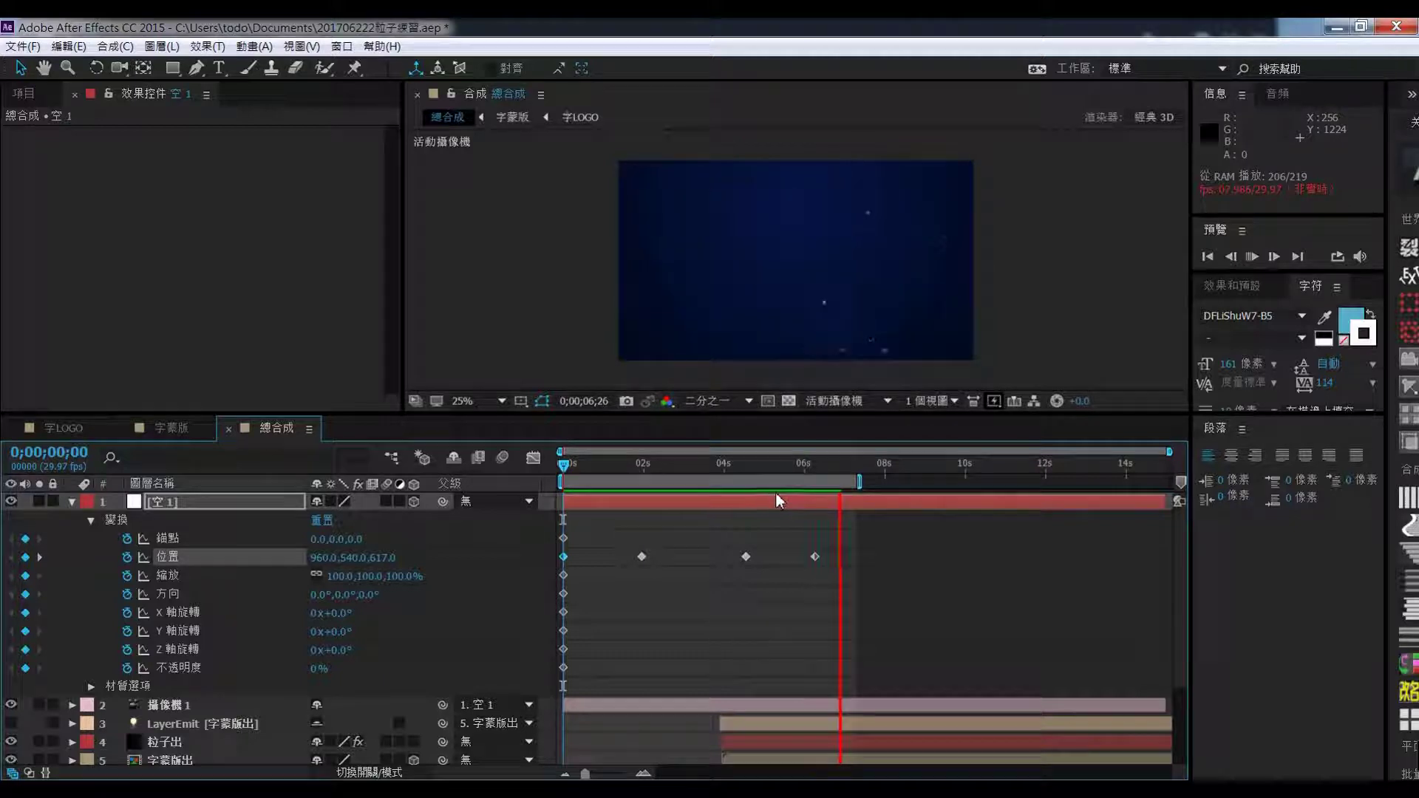
Play back the finished 總合成 composition's animation as a preview
drag(813, 473, 578, 476)
key(space)
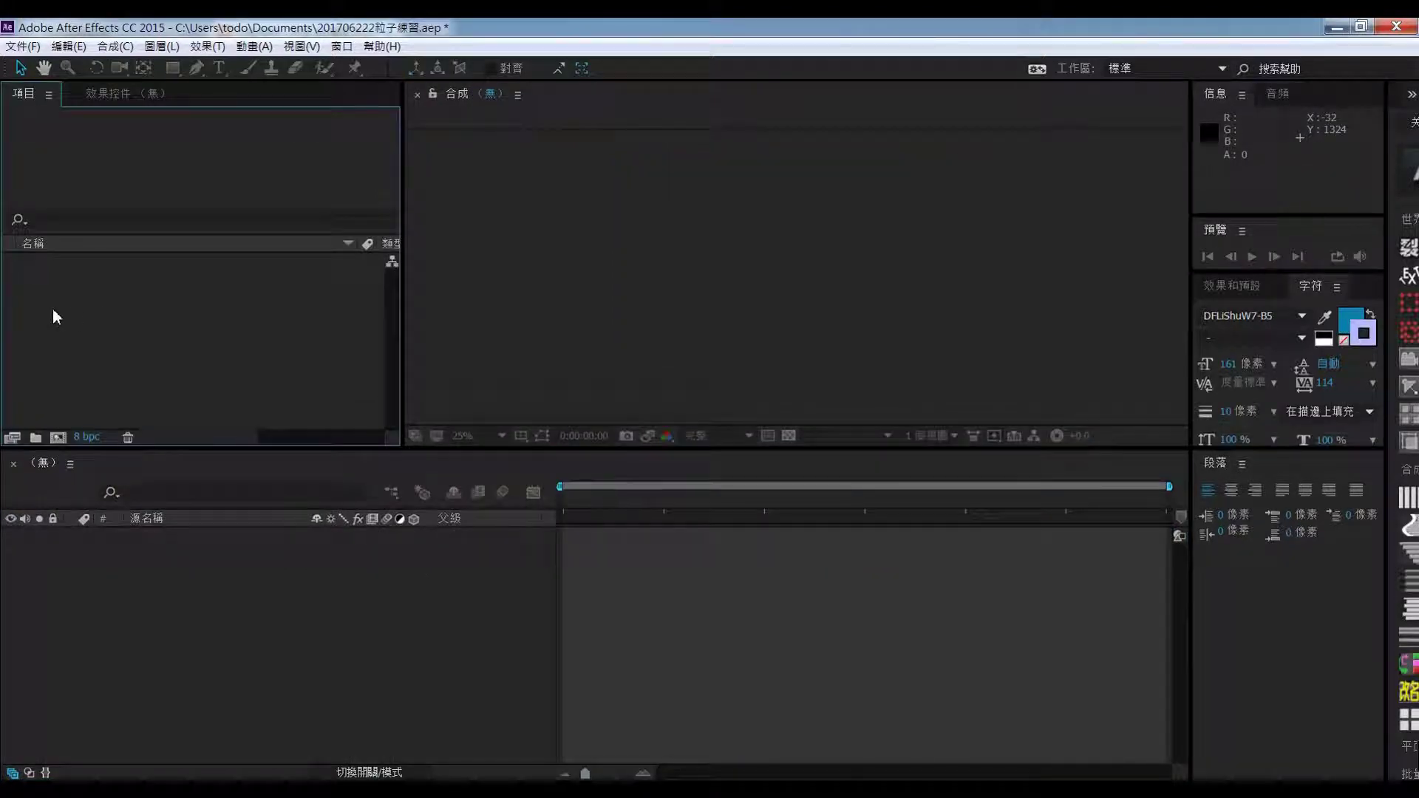
Create a composition named 字LOGO at HDTV 1080 29.97 with a 15-second duration
right_click(54, 316)
click(109, 319)
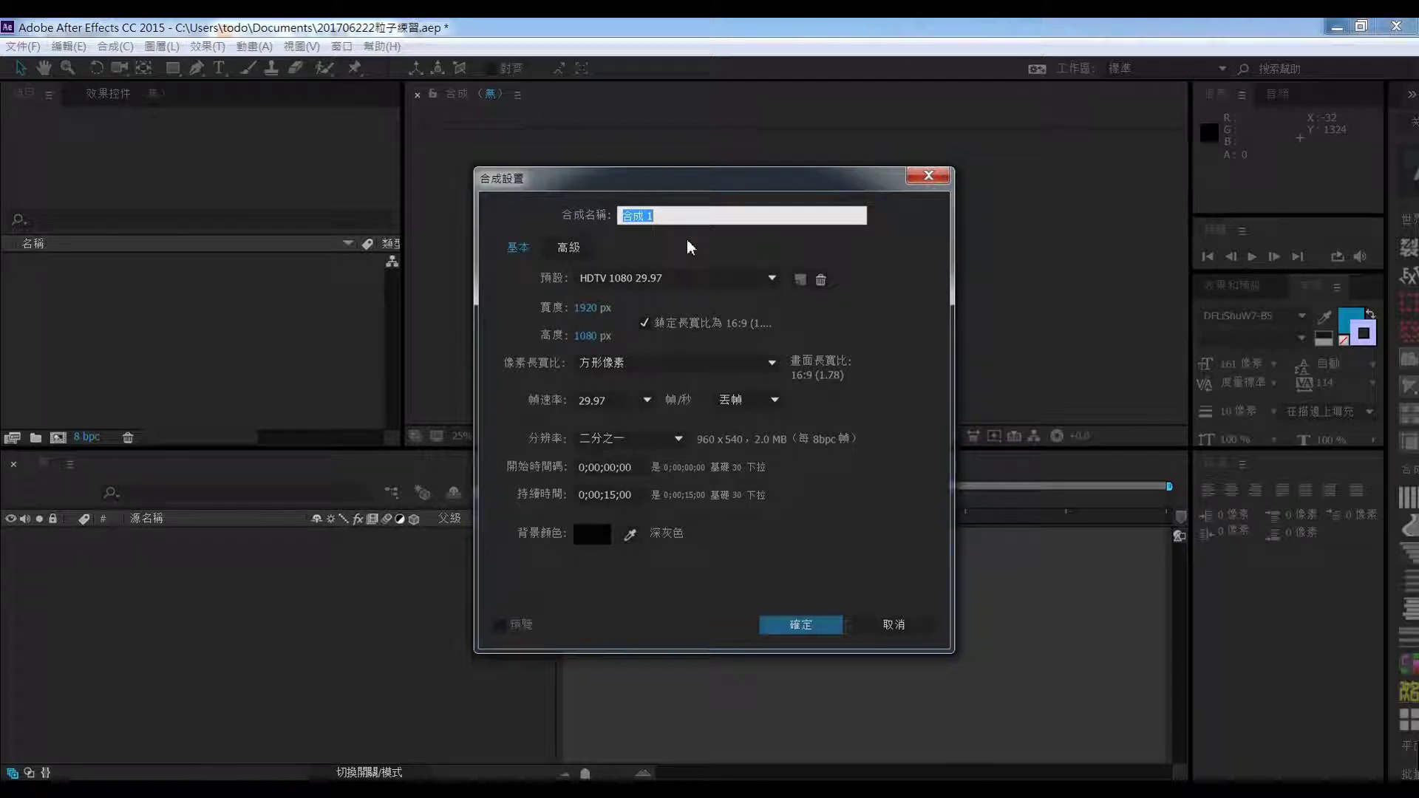
text(字)
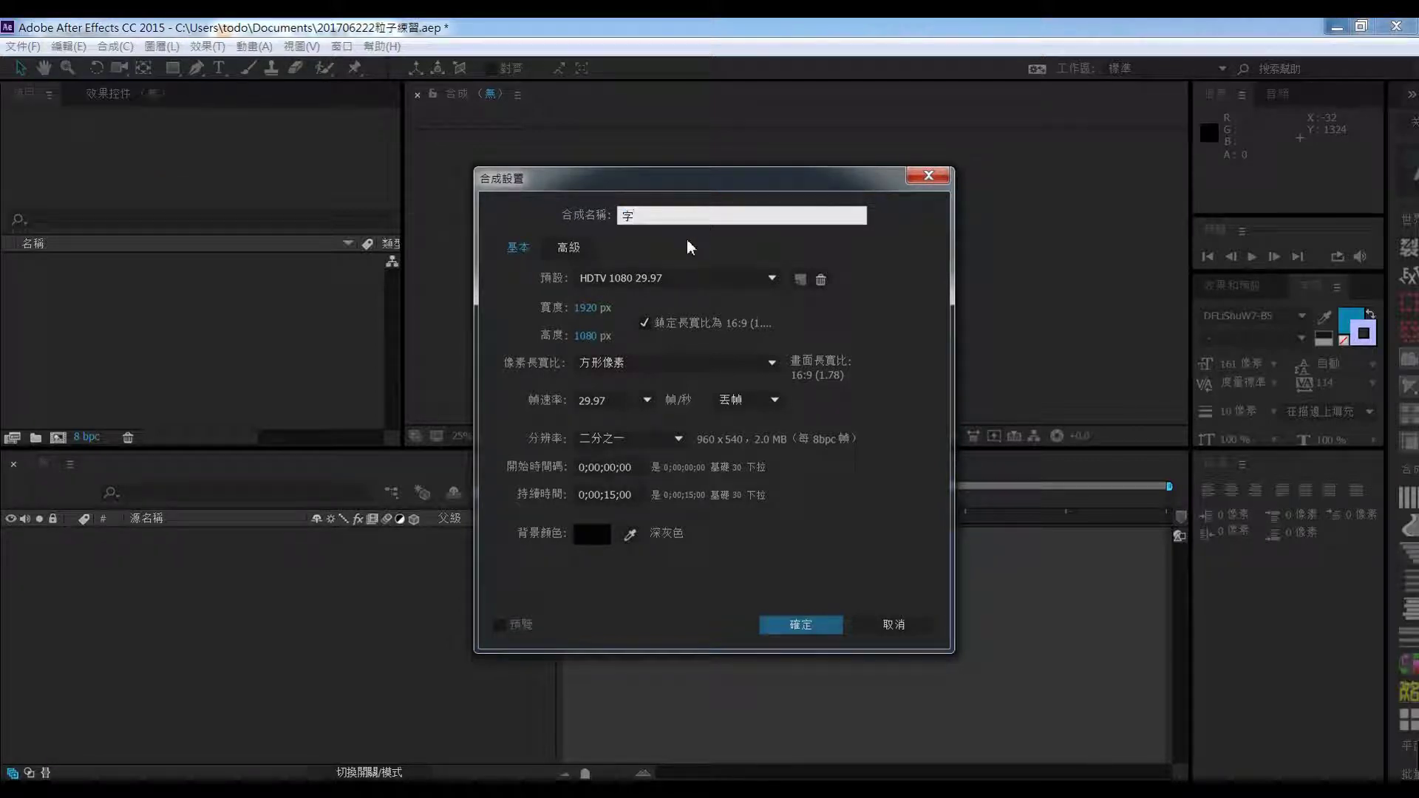
text(LOGO)
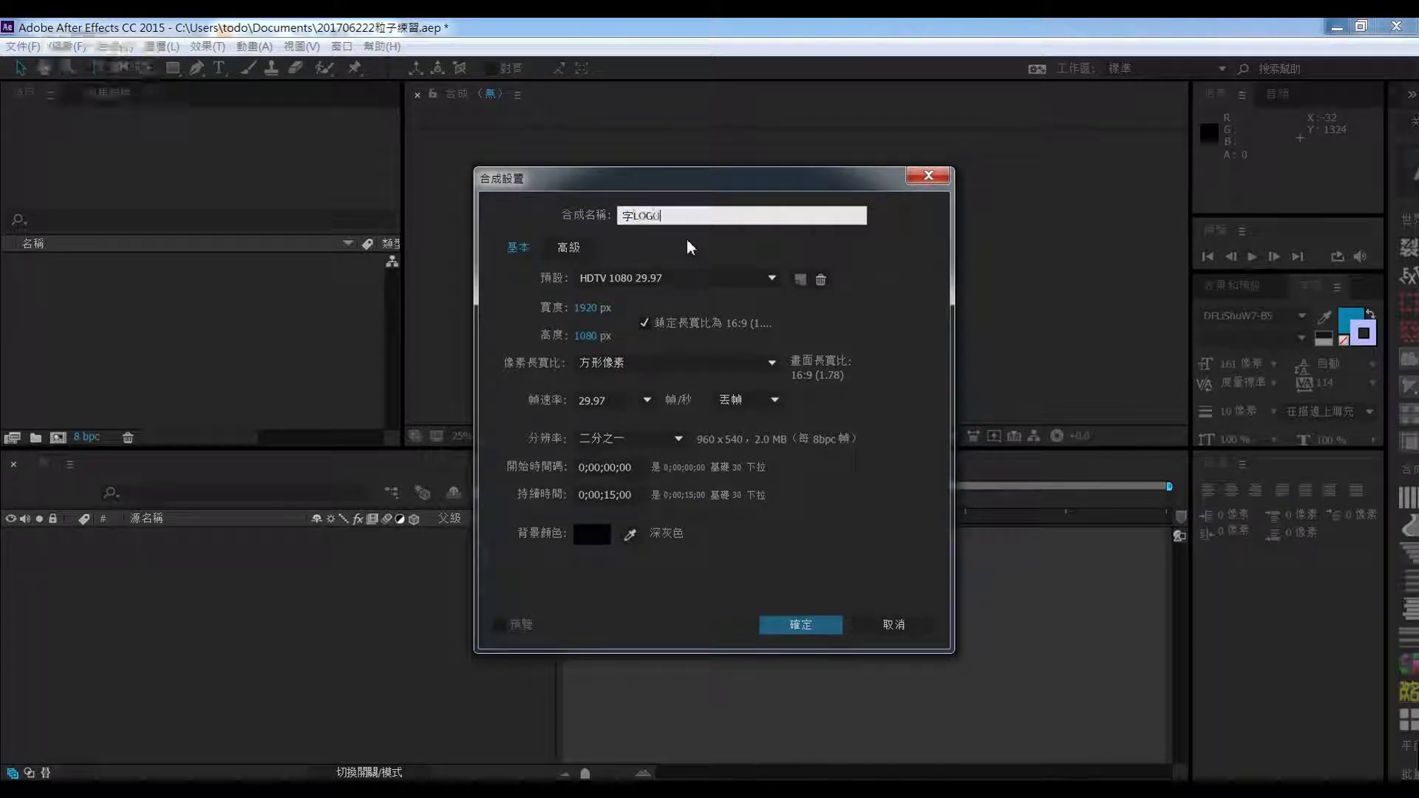
click(786, 627)
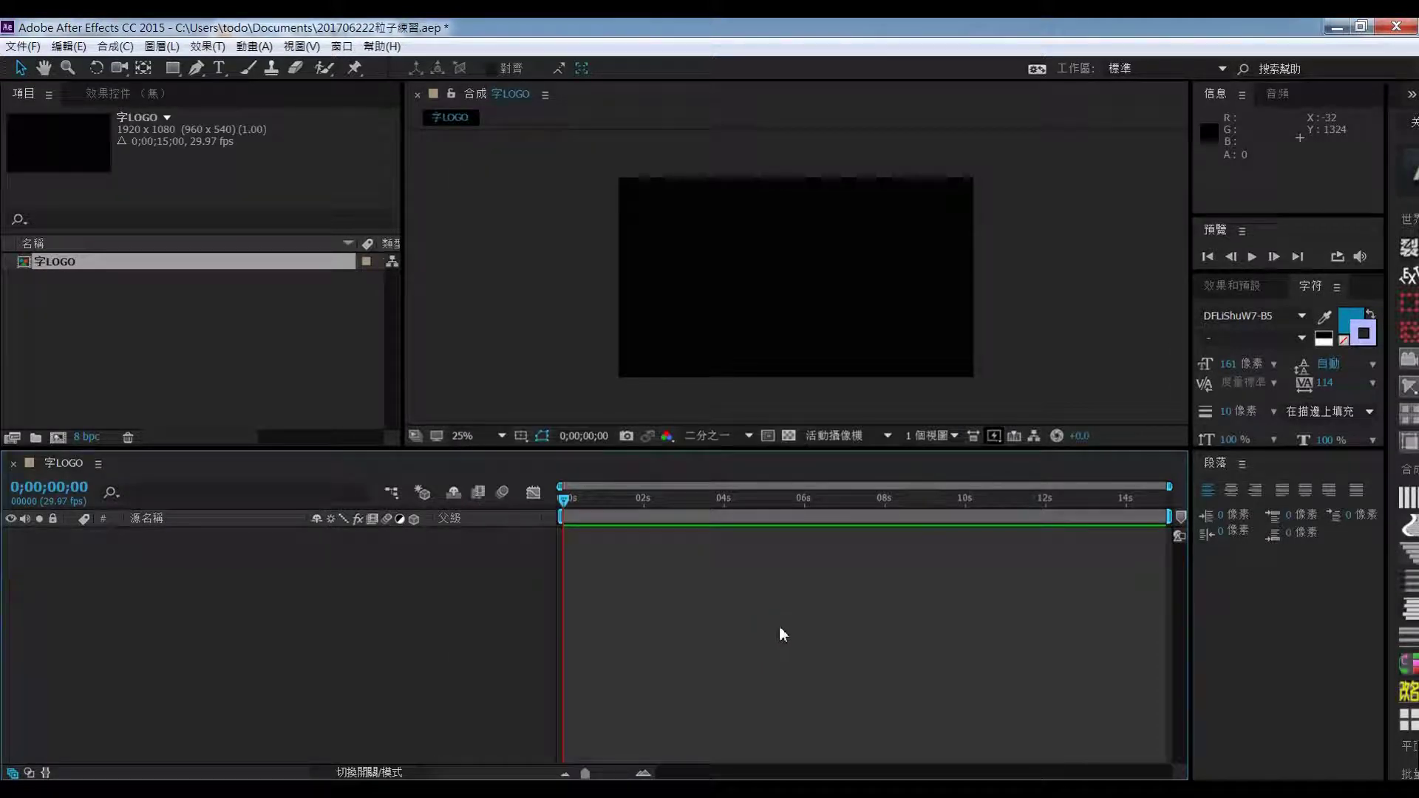
Add a text layer reading "TODO土豆制作" to the 字LOGO composition
right_click(115, 571)
mouse_move(148, 581)
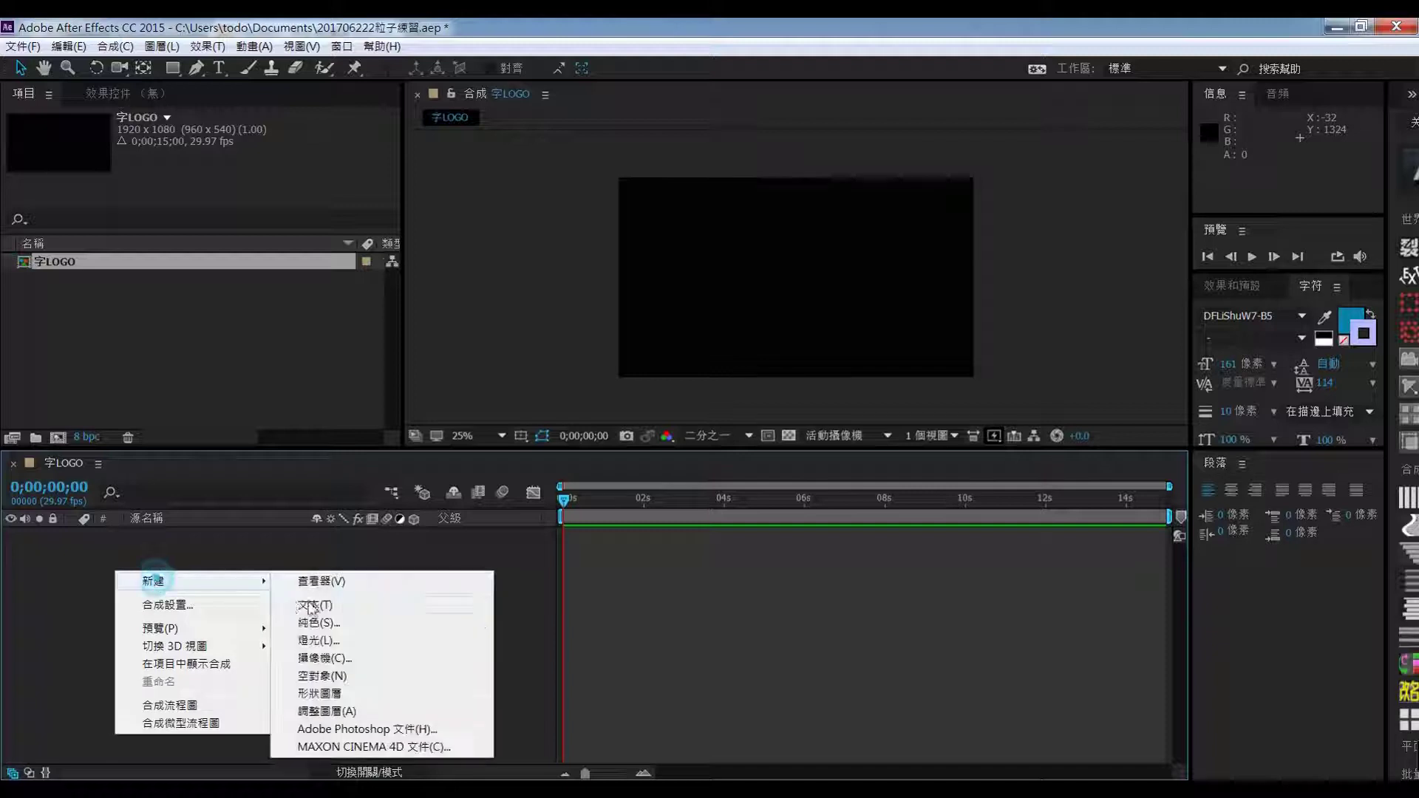
click(310, 606)
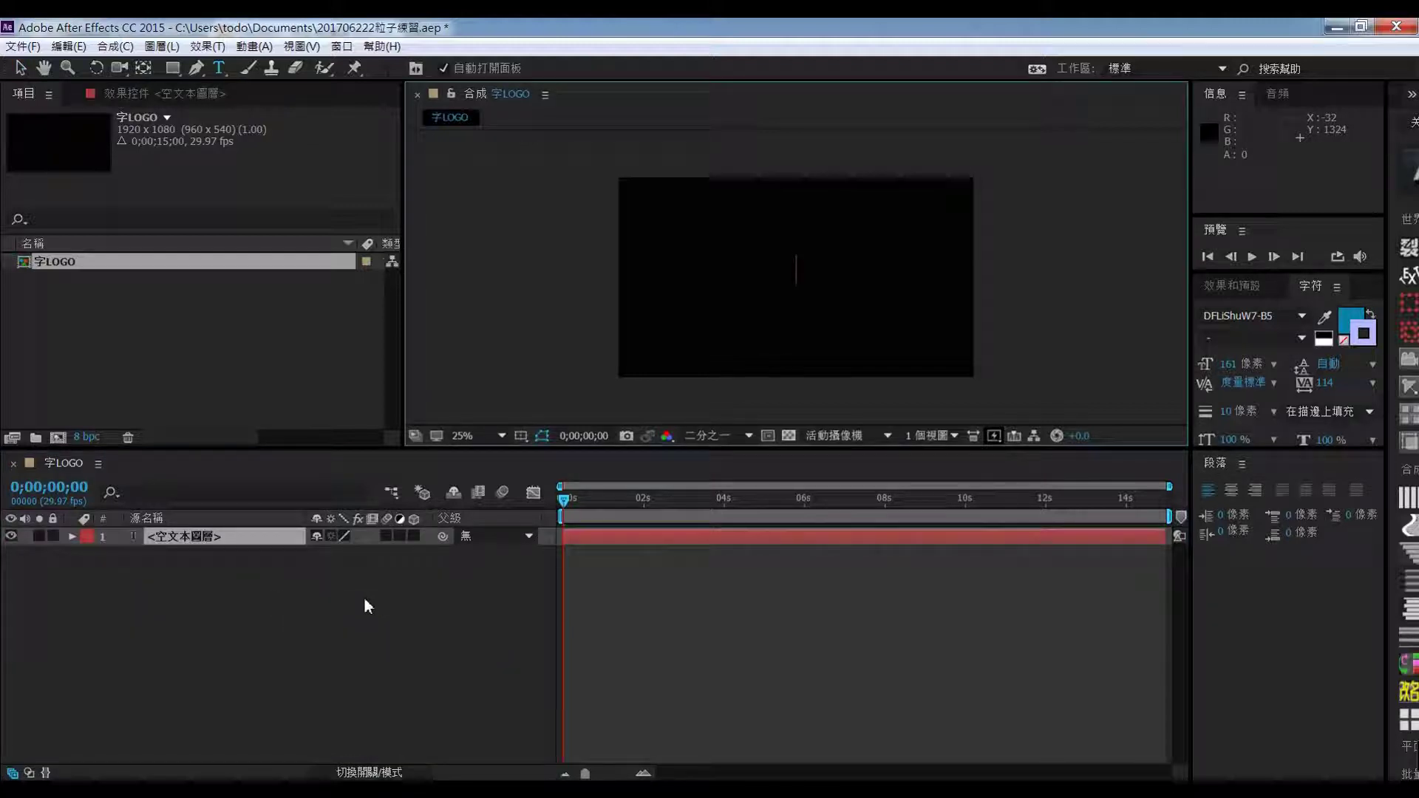
text(TODO)
key(Return)
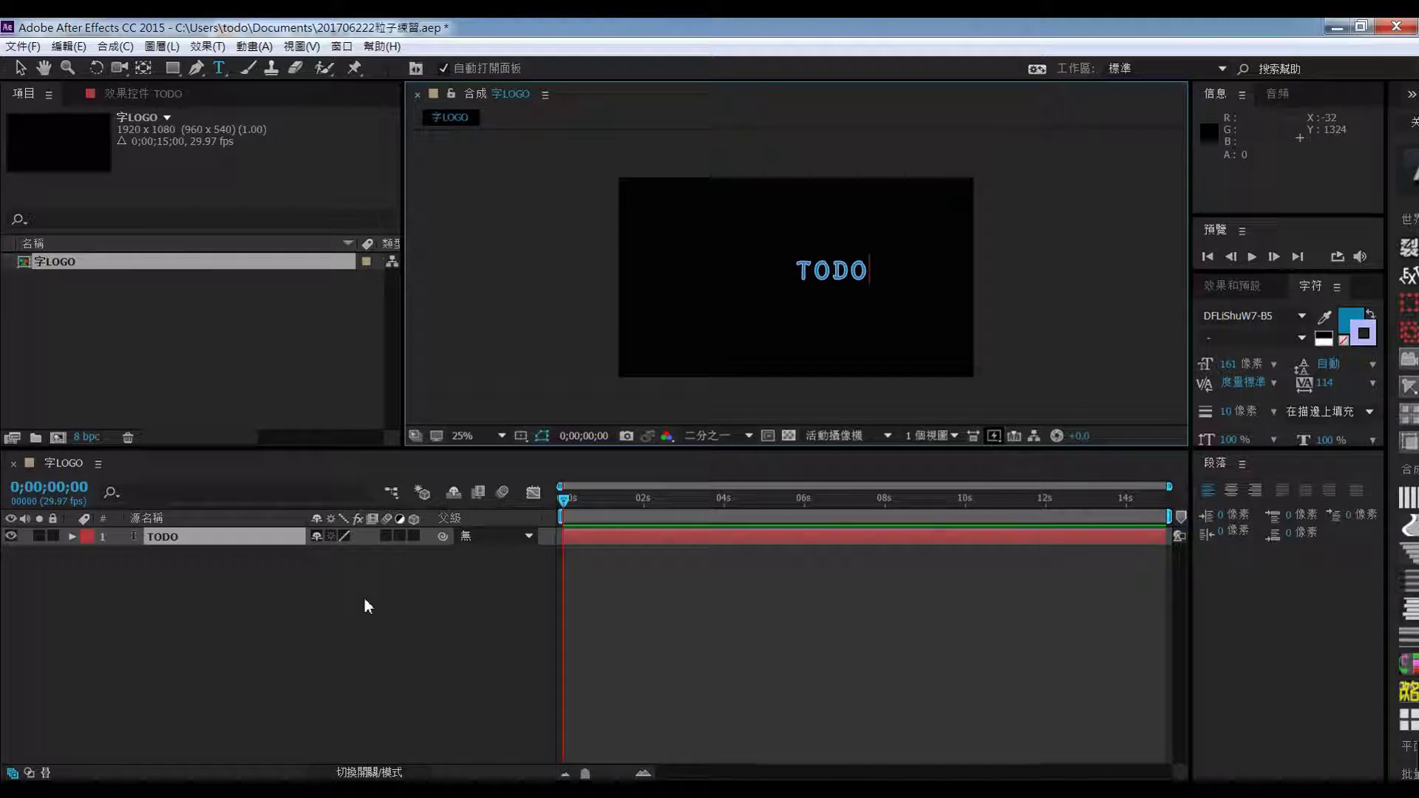
text(ih)
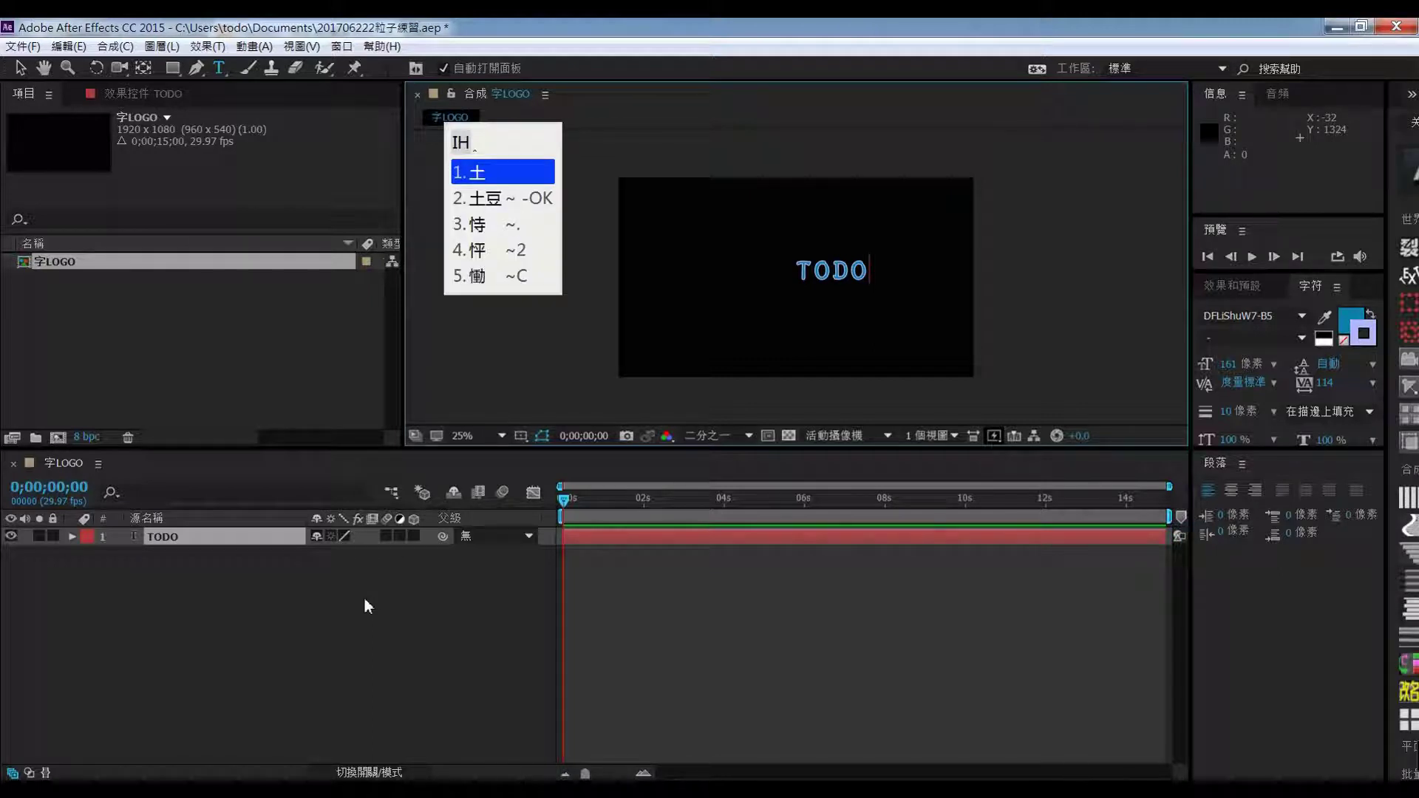
text(2)
key(Return)
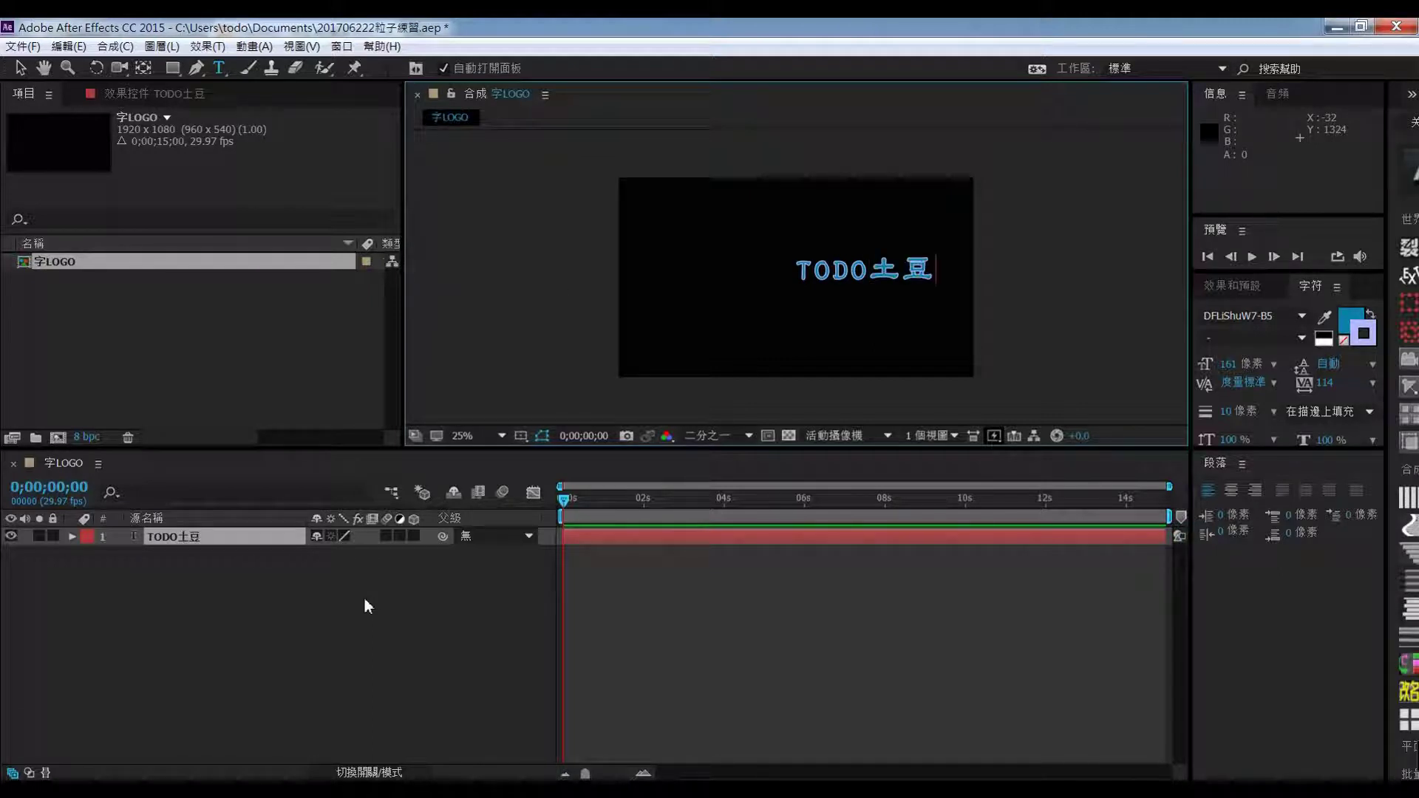
text(tej2)
key(Return)
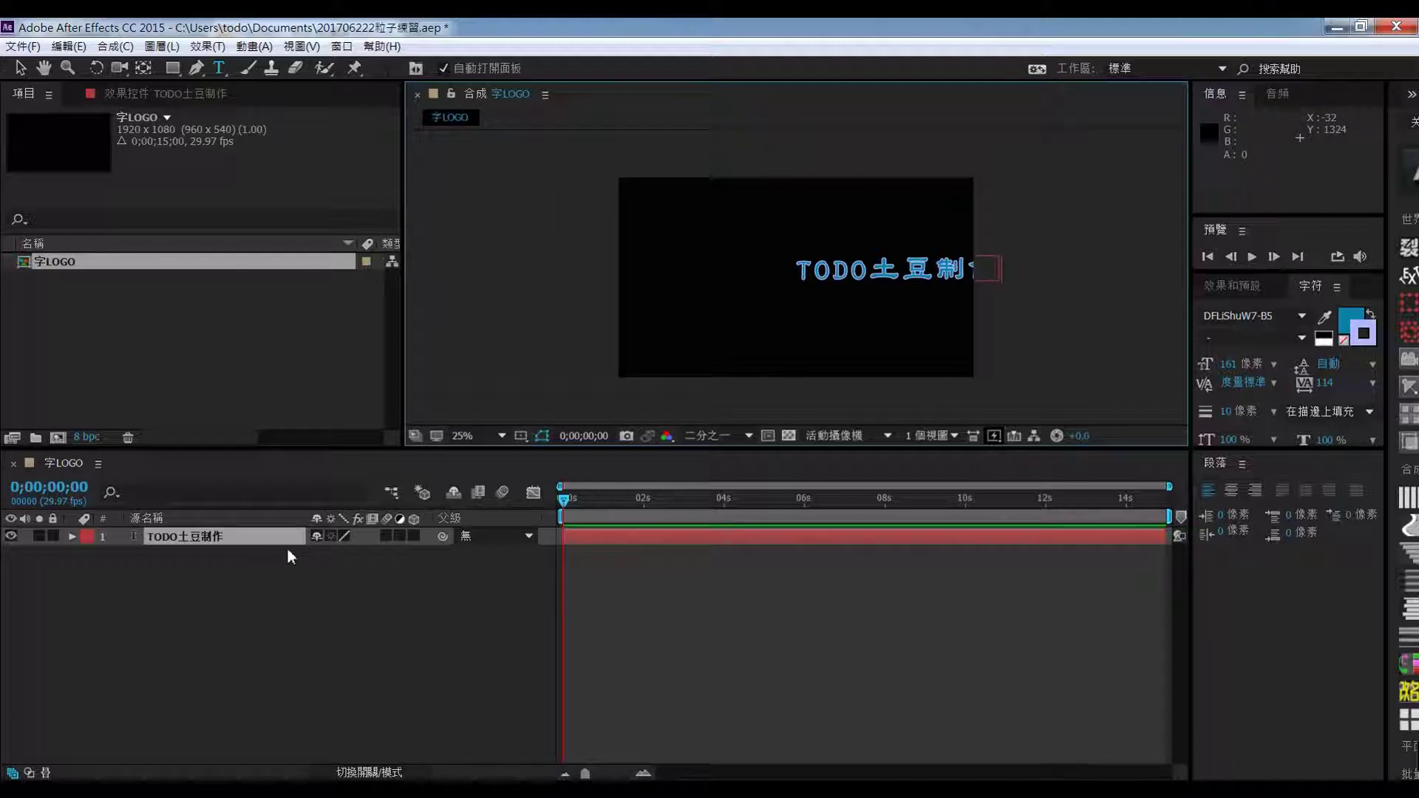
Show the title/action safe guides and move the text to the frame's centre, at about 412, 584
click(19, 67)
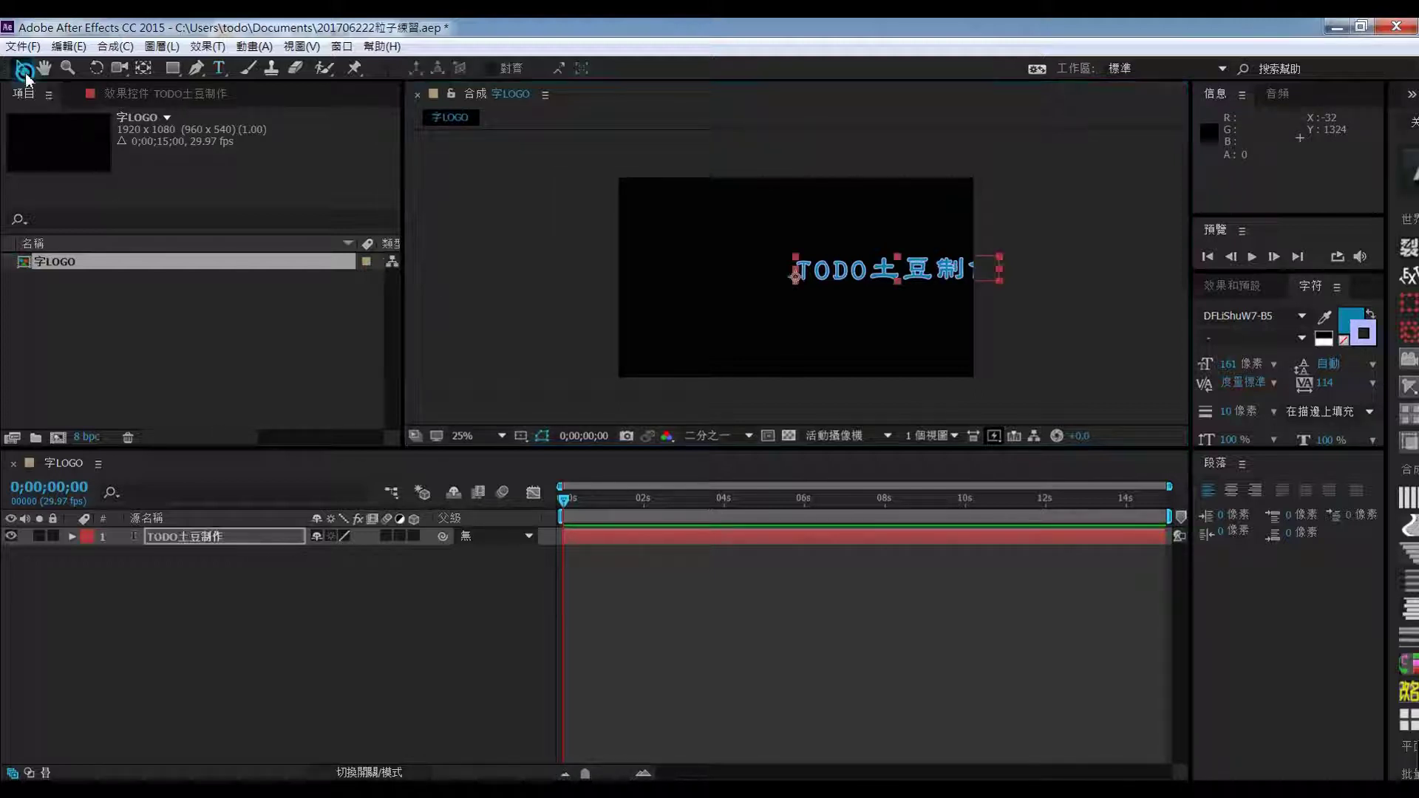
click(542, 436)
click(567, 449)
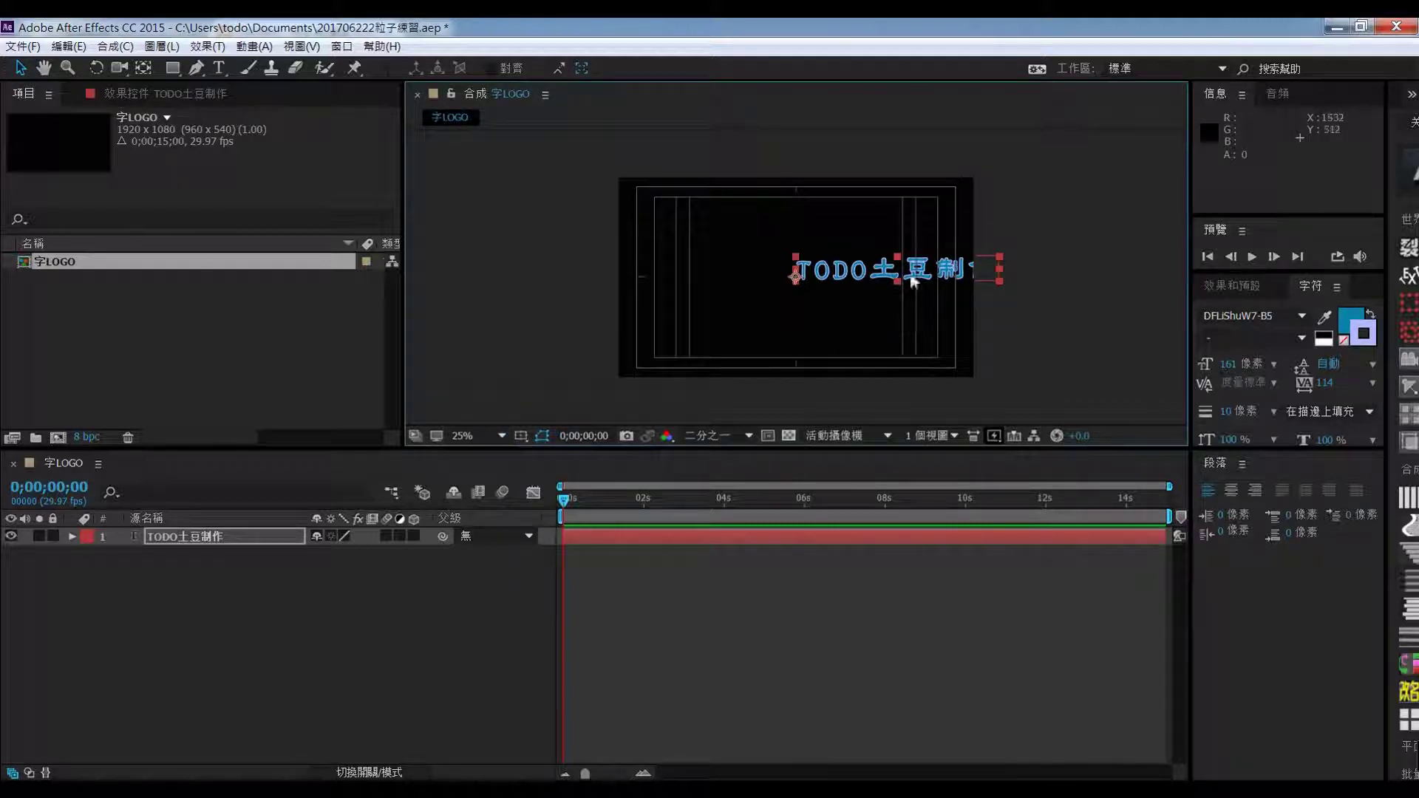
drag(898, 277, 793, 286)
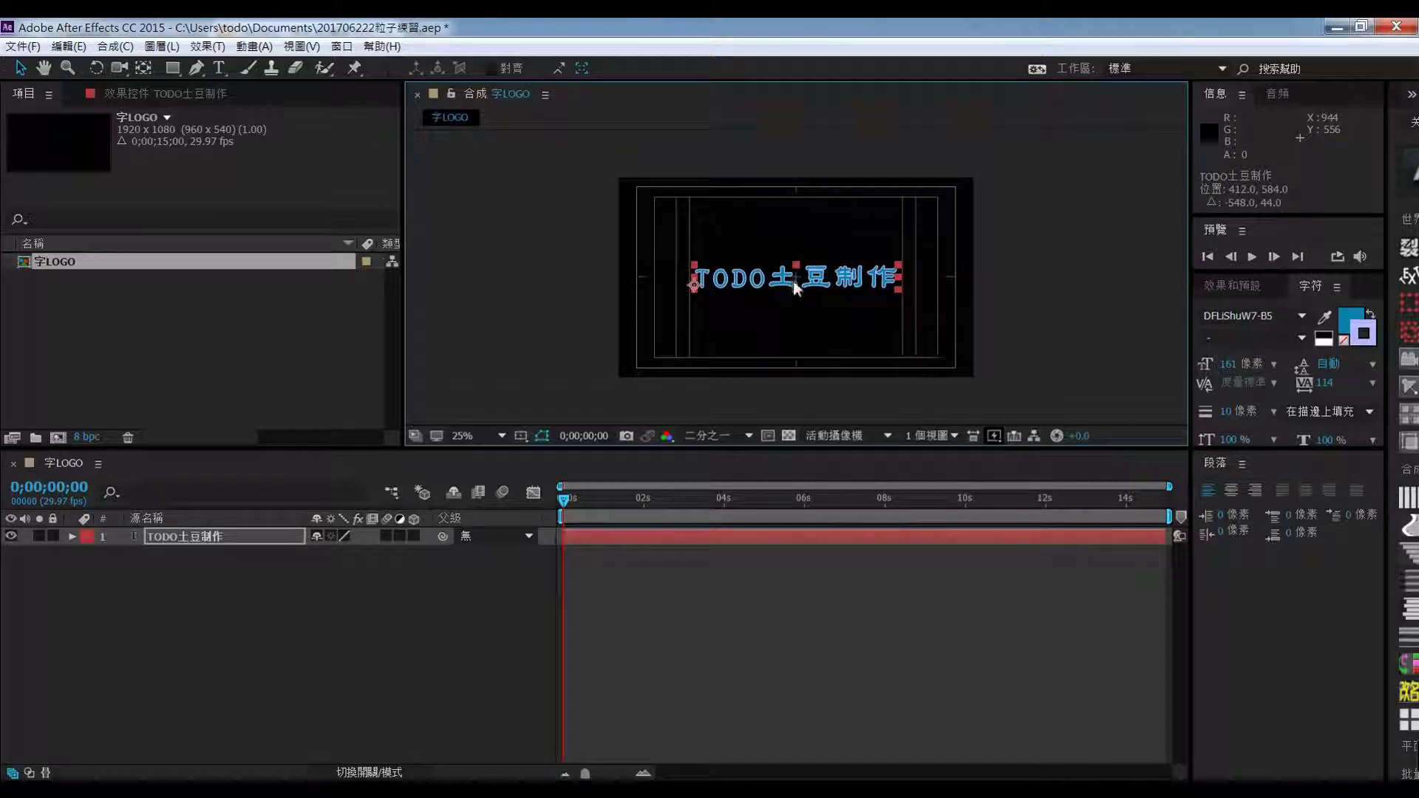
drag(795, 449, 788, 564)
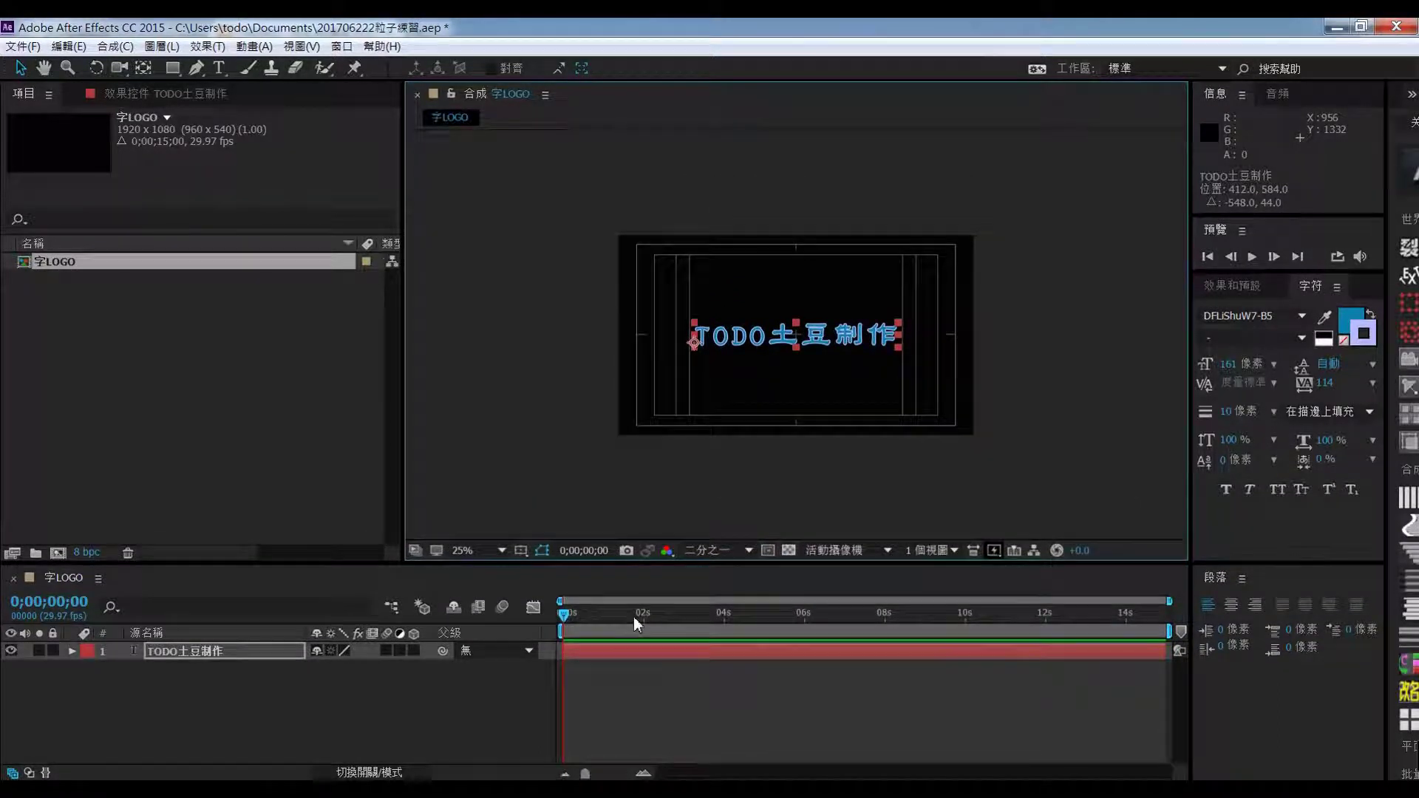
Create an HDTV 1080 29.97 composition named 字蒙版, 15 seconds long, and place the 字LOGO composition in it as a layer
click(158, 454)
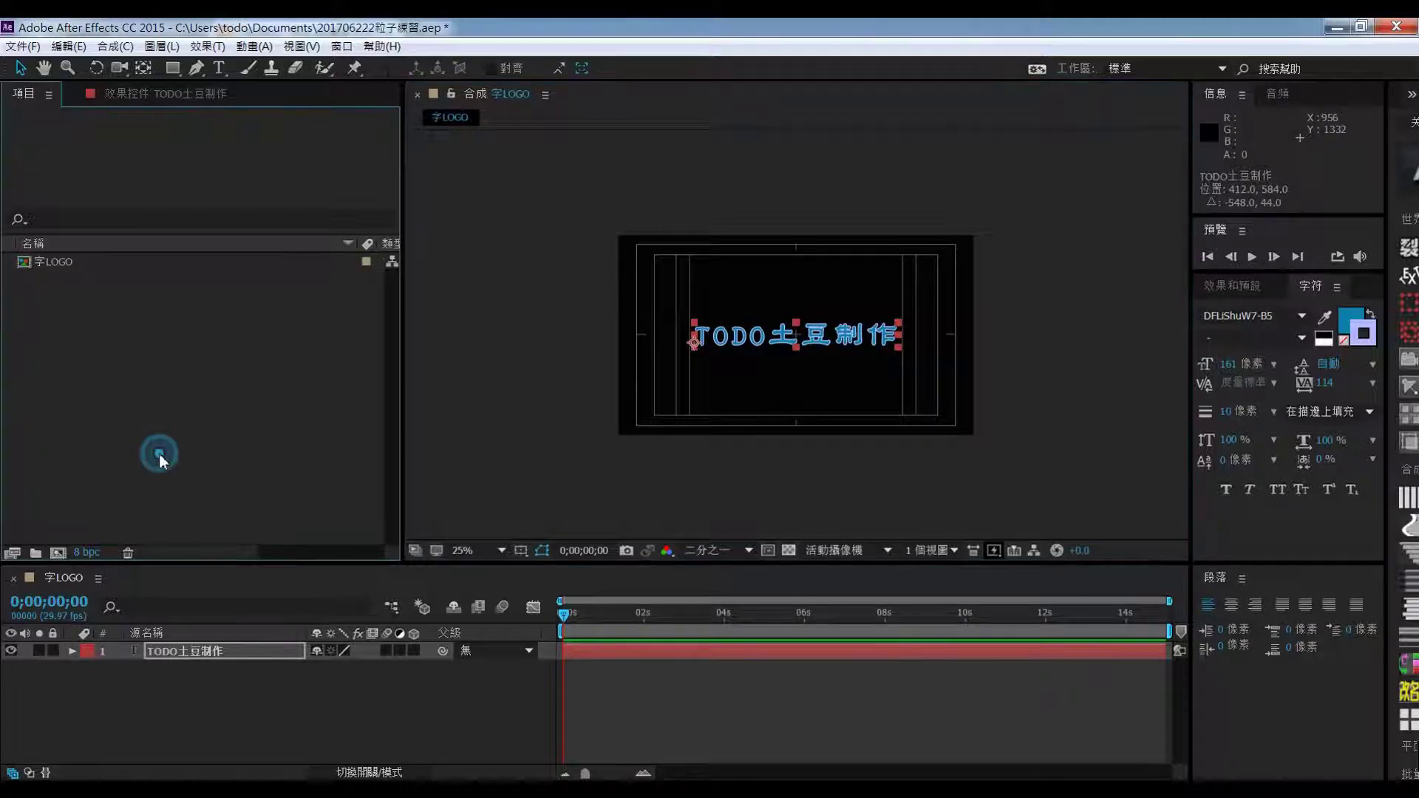
right_click(154, 396)
click(216, 407)
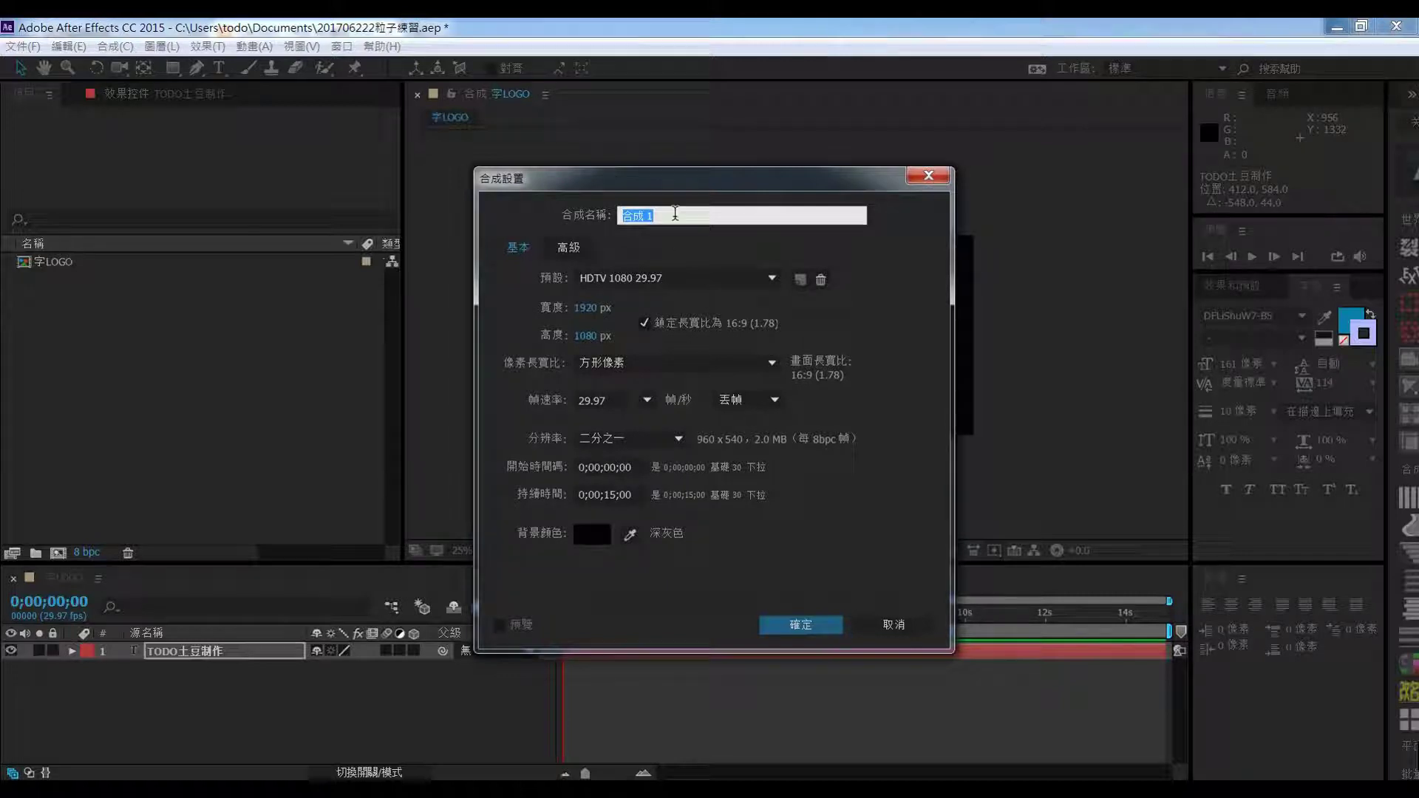
text(字)
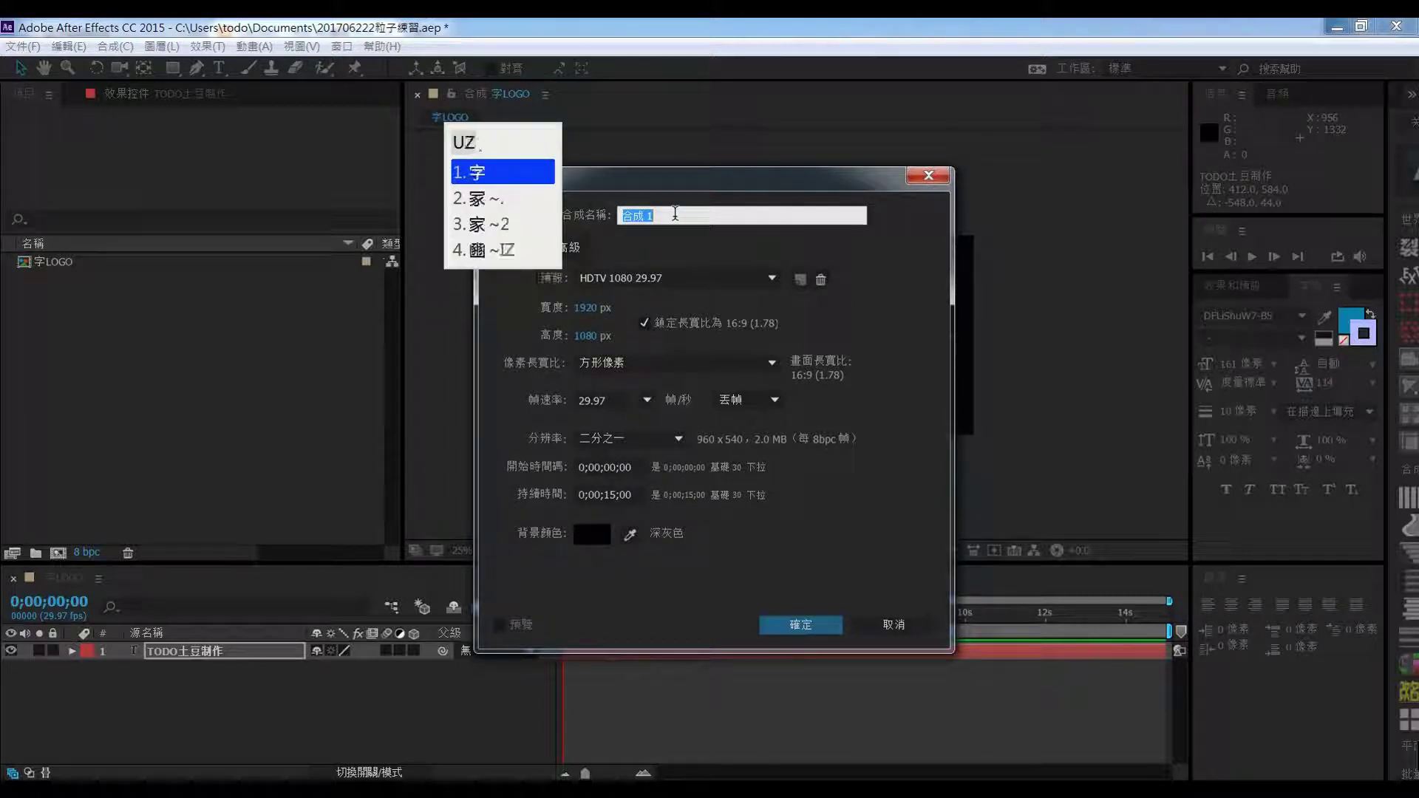
text(蒙)
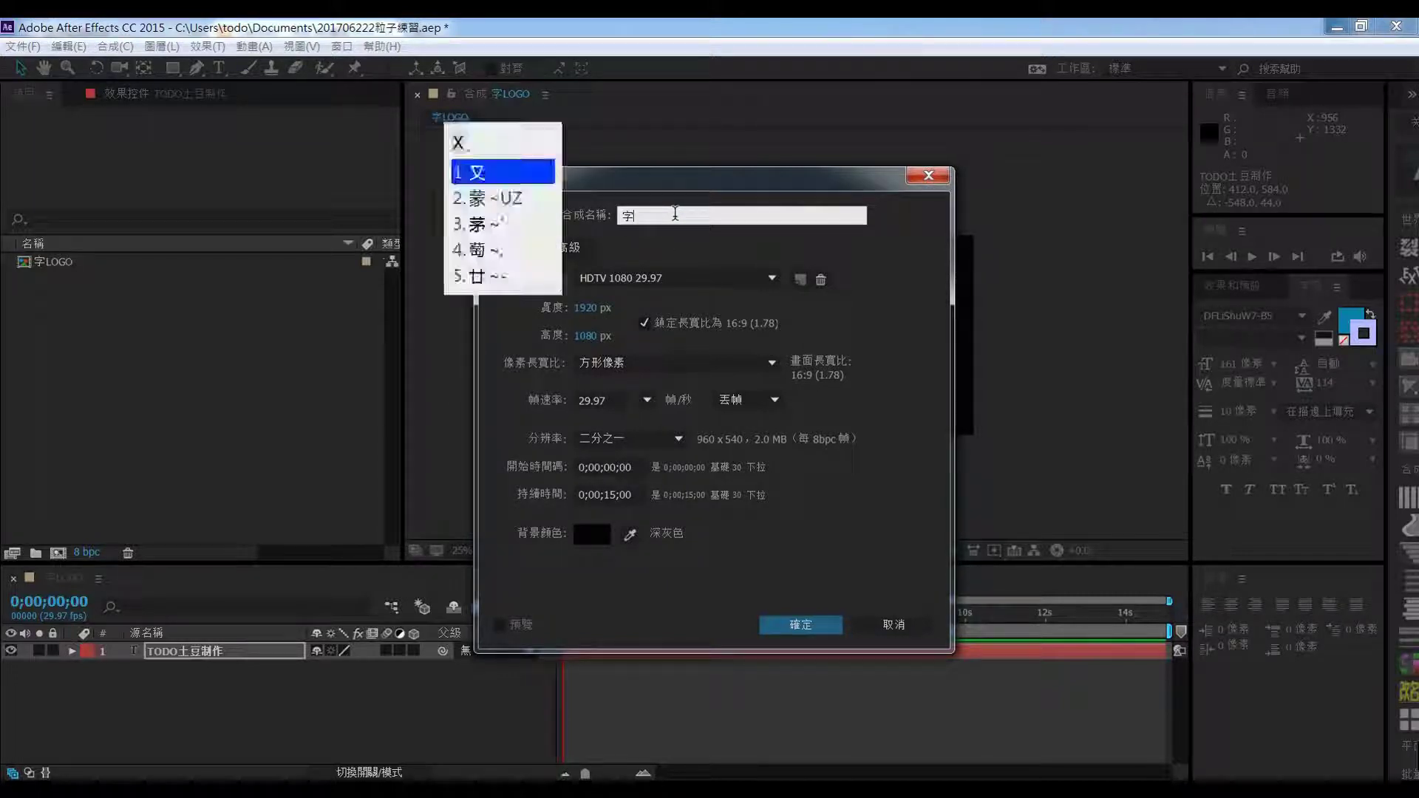
text(版)
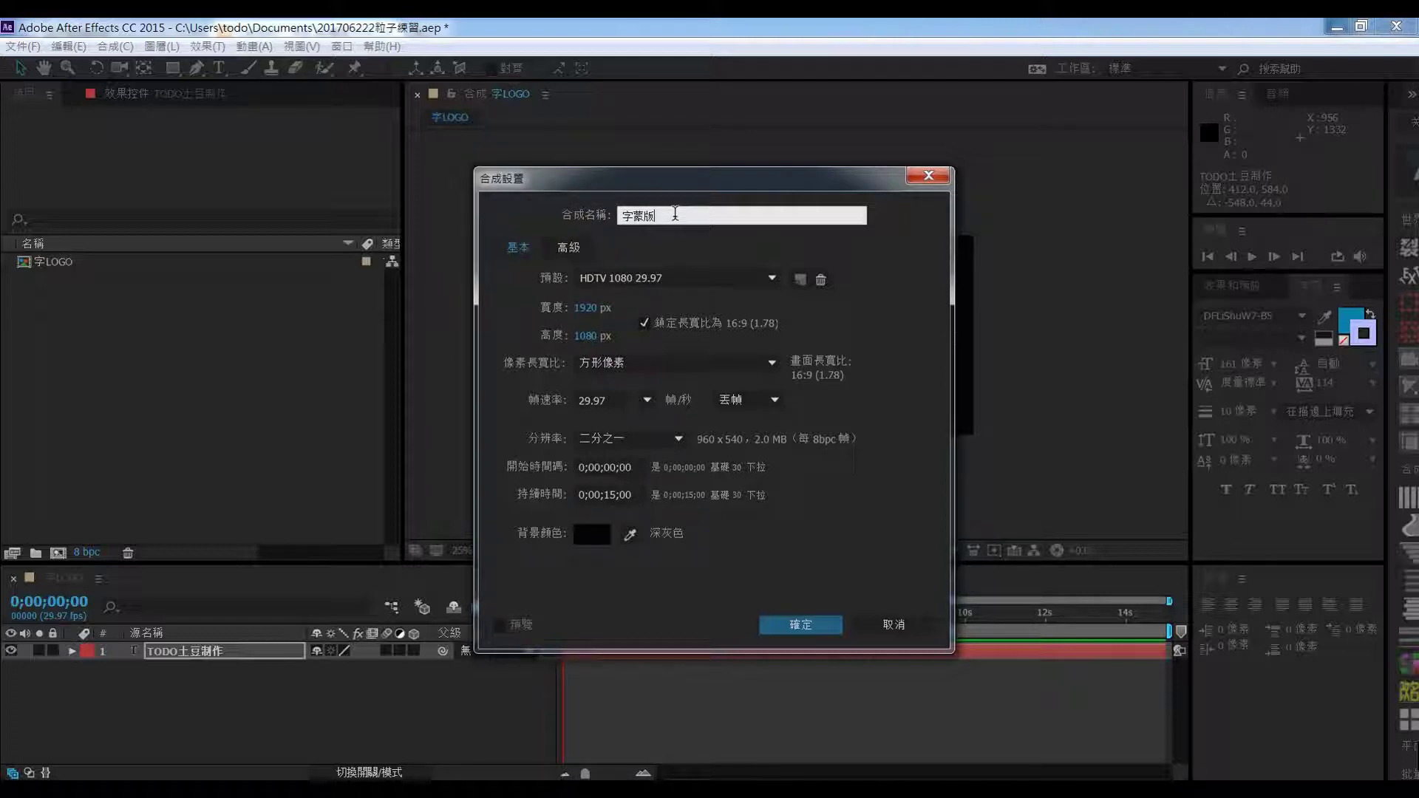
click(791, 627)
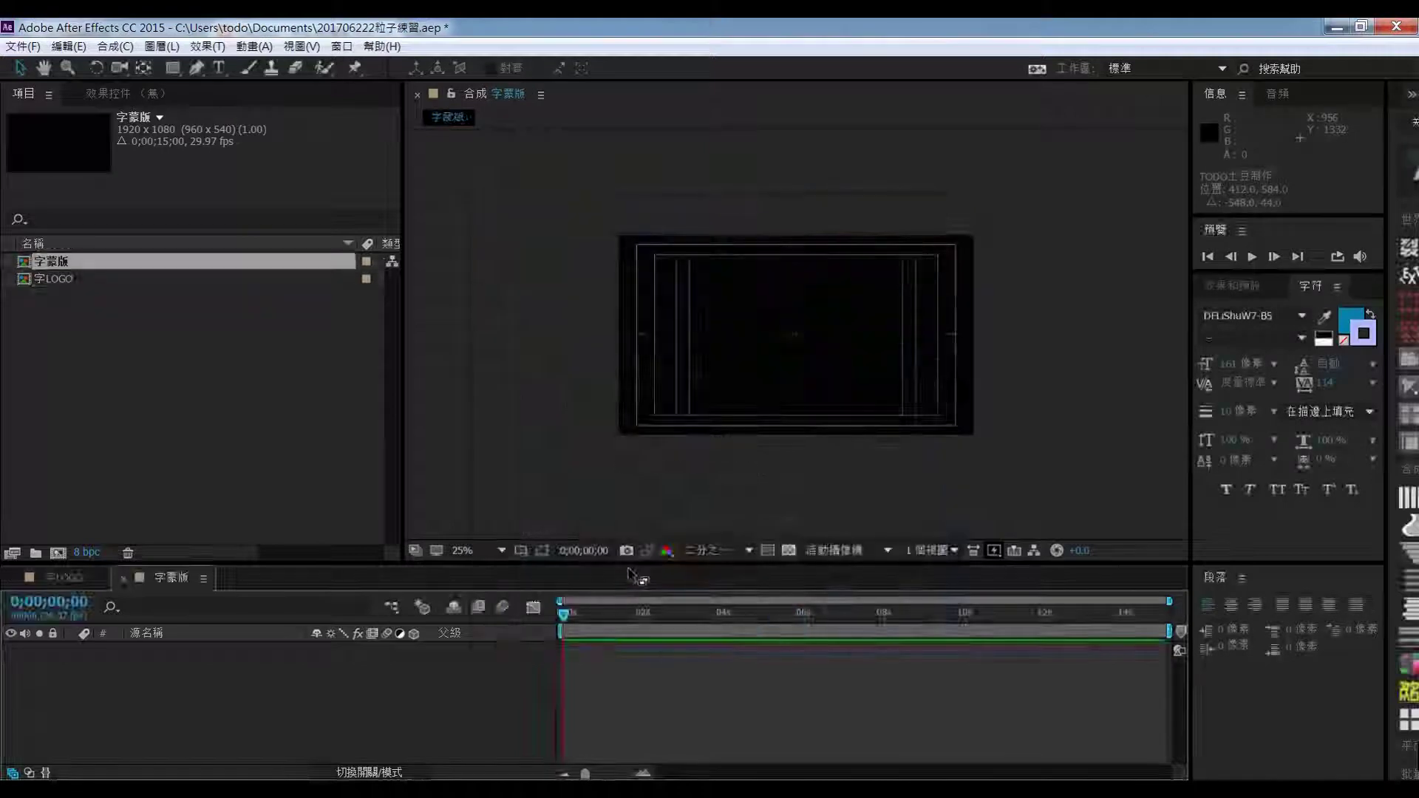
drag(65, 282, 137, 670)
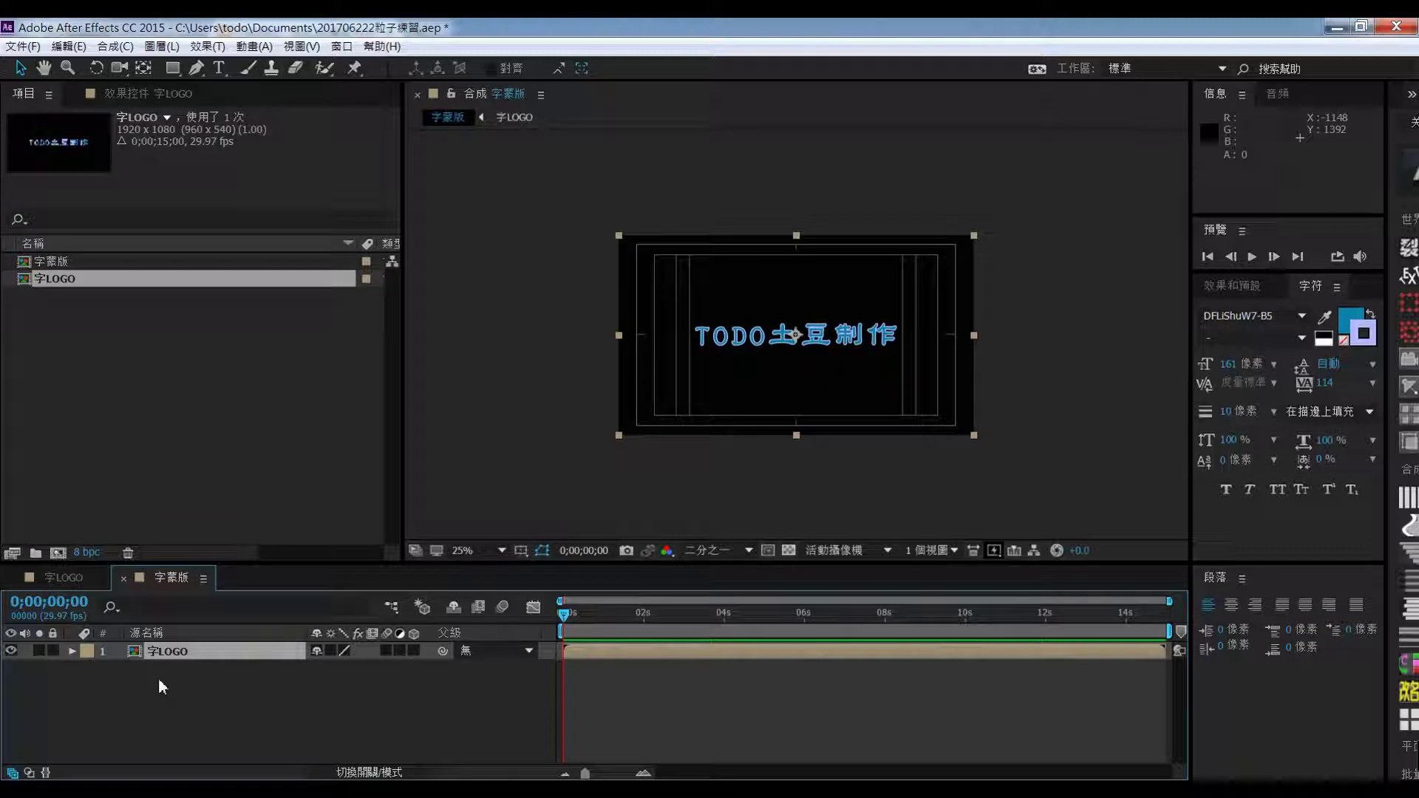
right_click(67, 410)
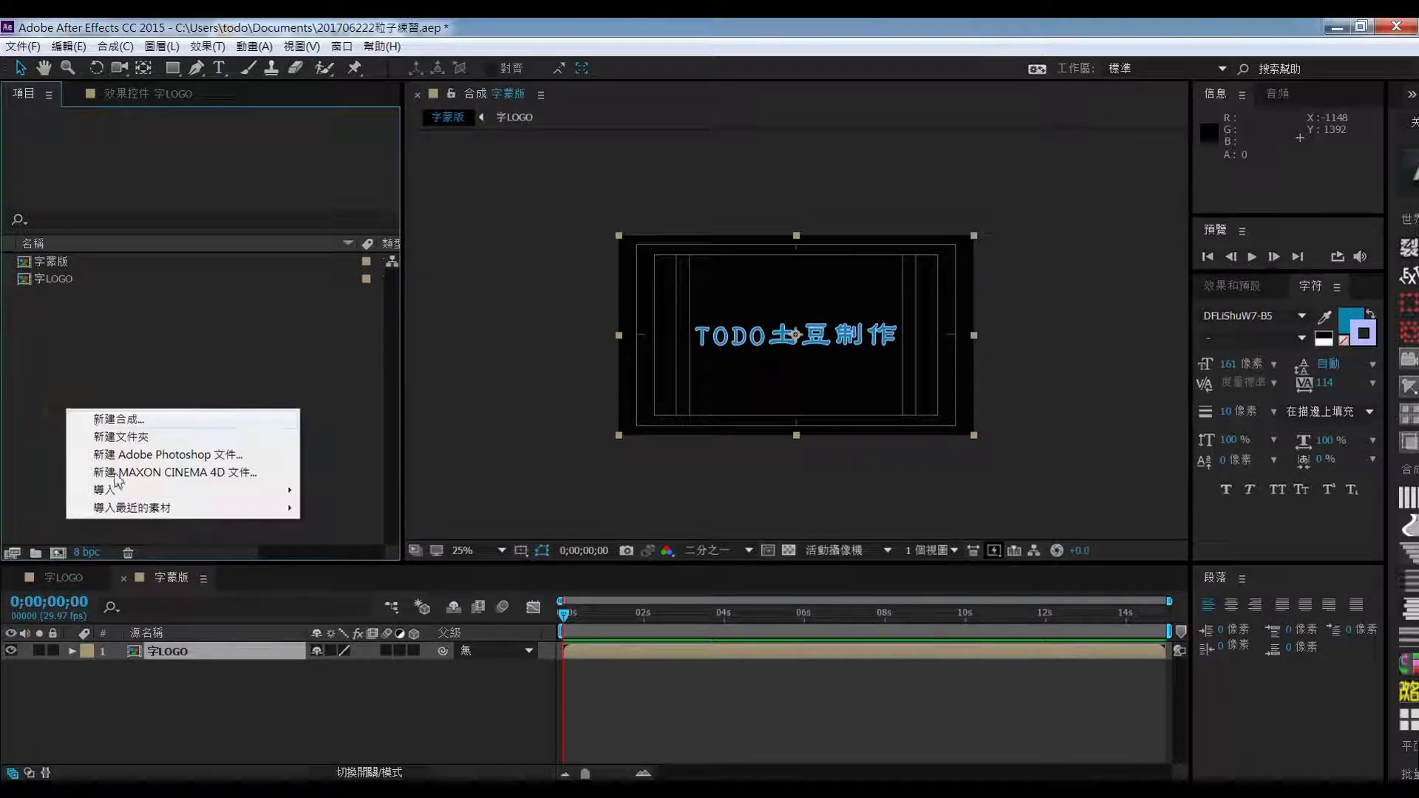
click(115, 489)
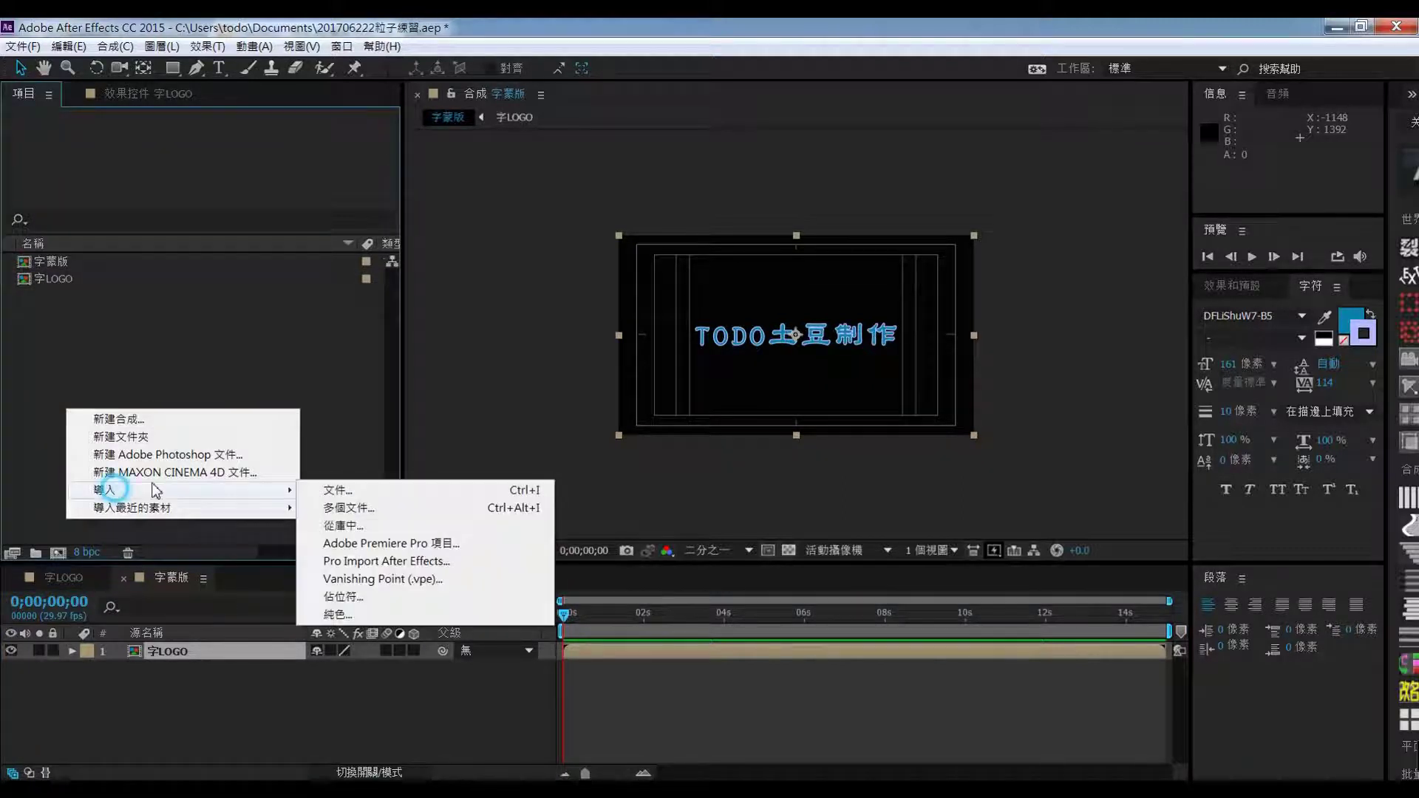
click(338, 492)
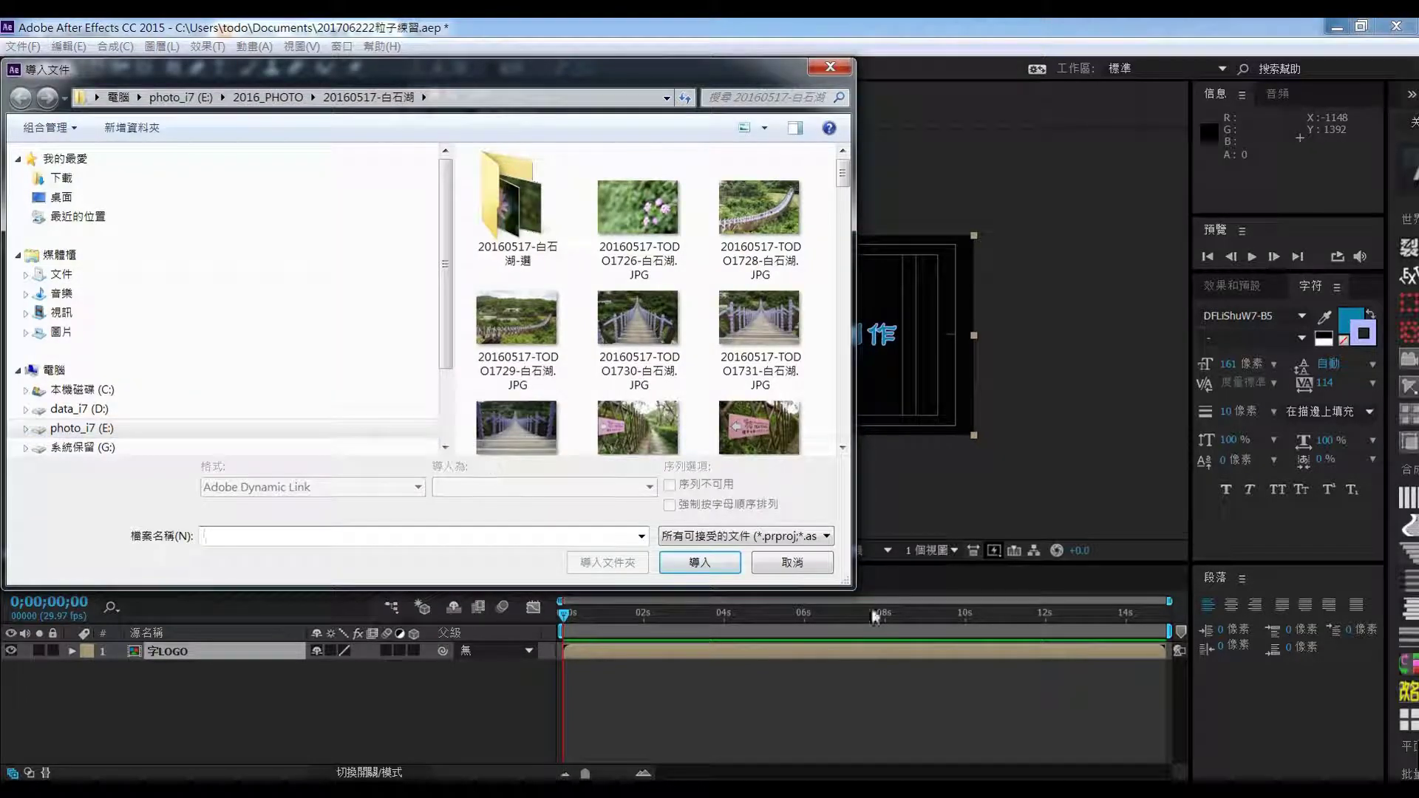
click(802, 566)
Create an HDTV 1080 29.97 composition named 總合成, 15 seconds long, and place the 字蒙版 composition in it as a layer
right_click(148, 399)
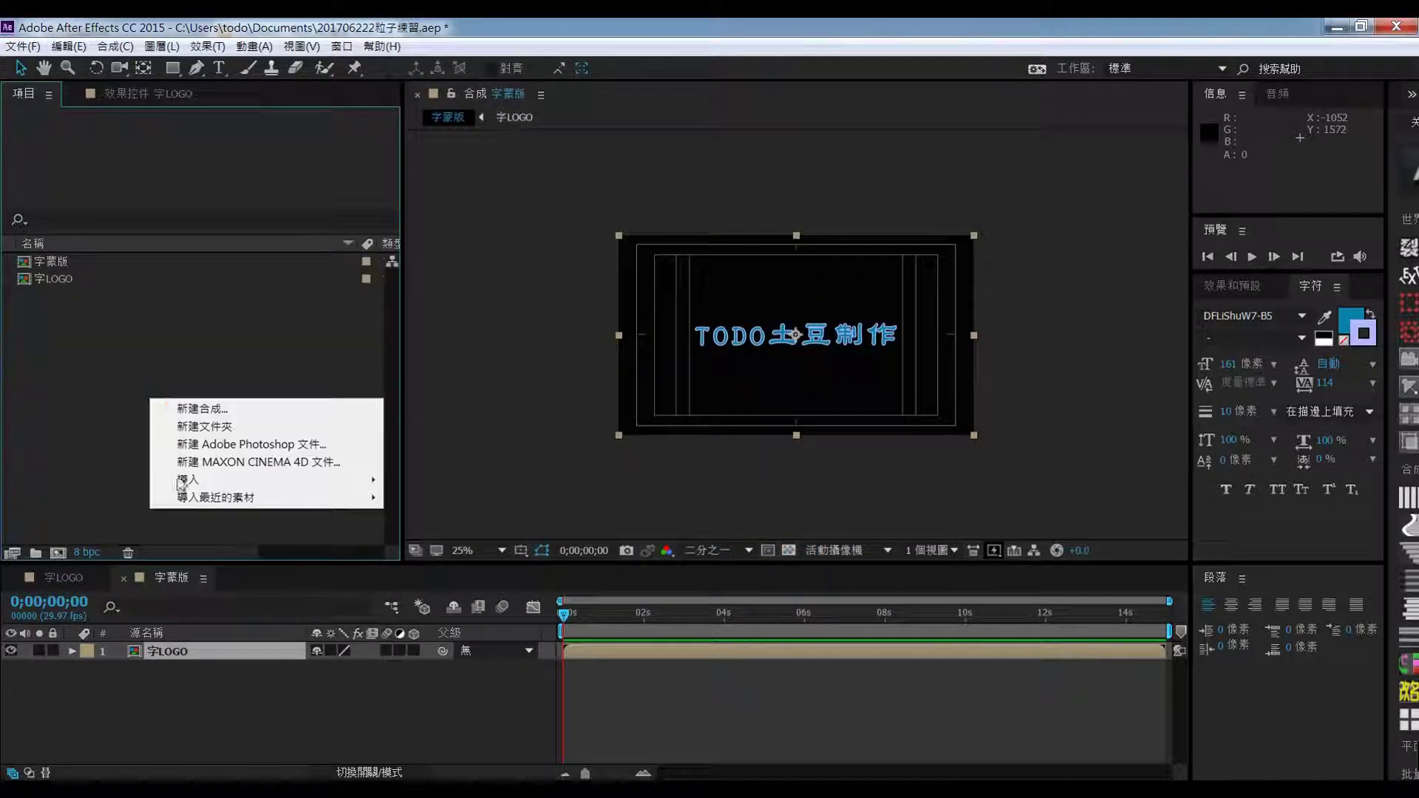
click(311, 408)
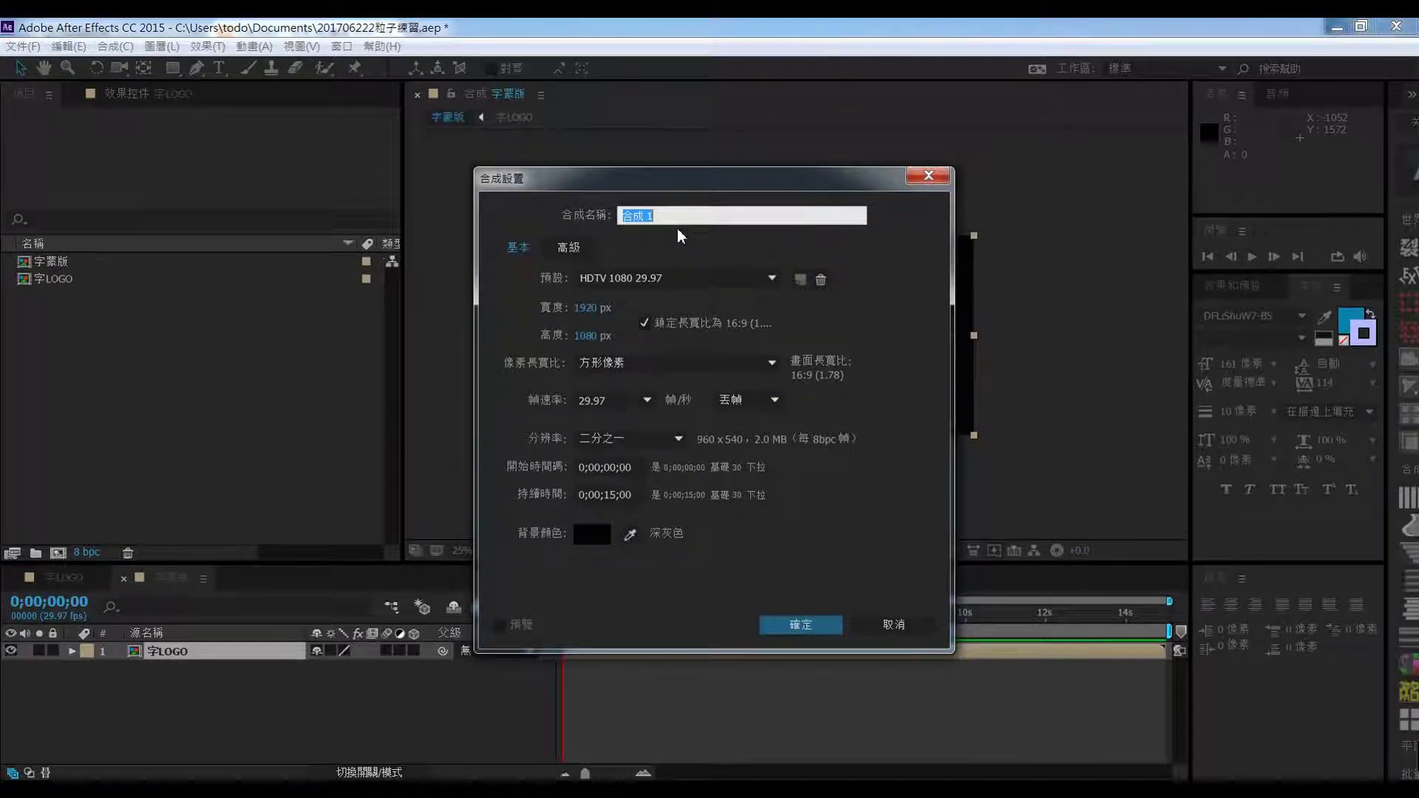
text(nqg)
key(space)
text(8o)
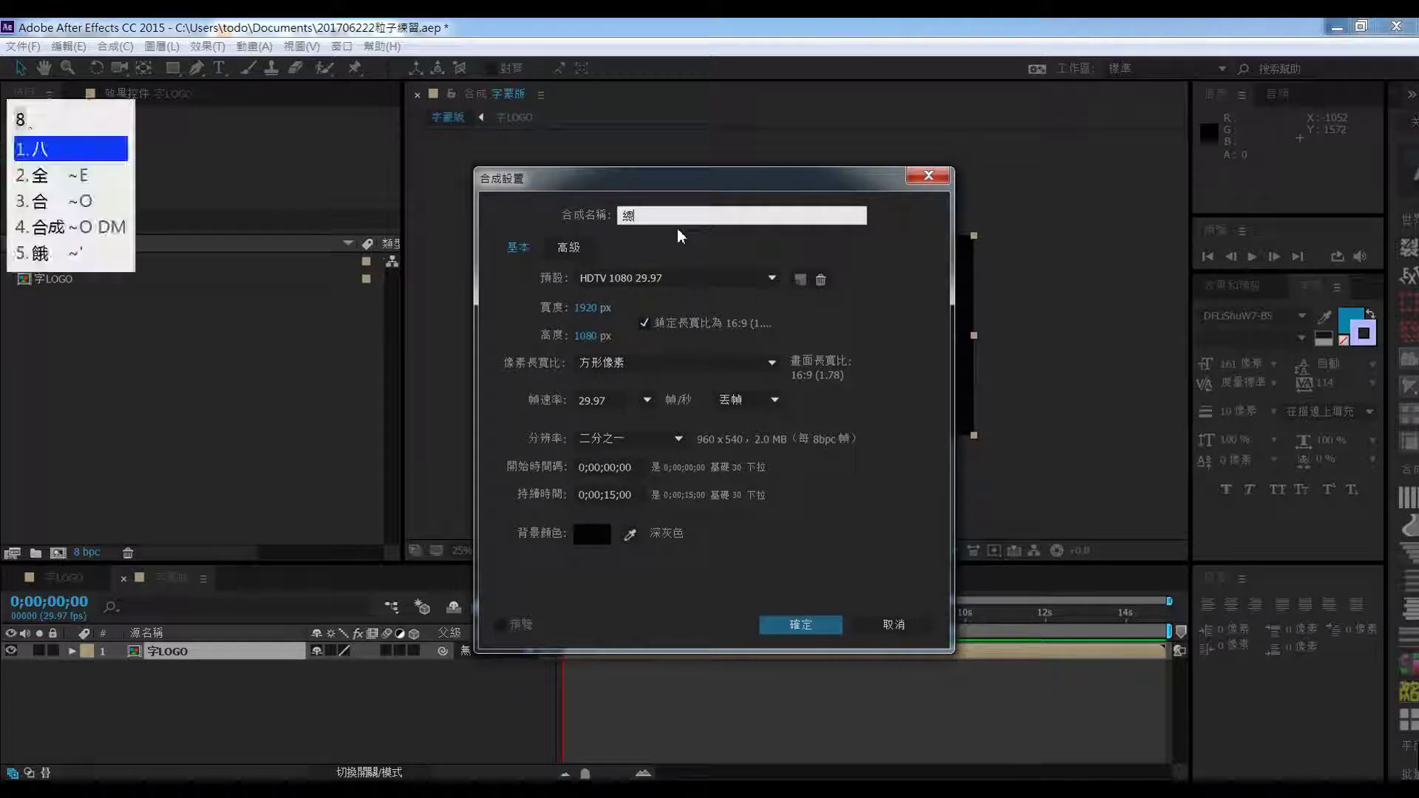
key(space)
text(dm)
key(space)
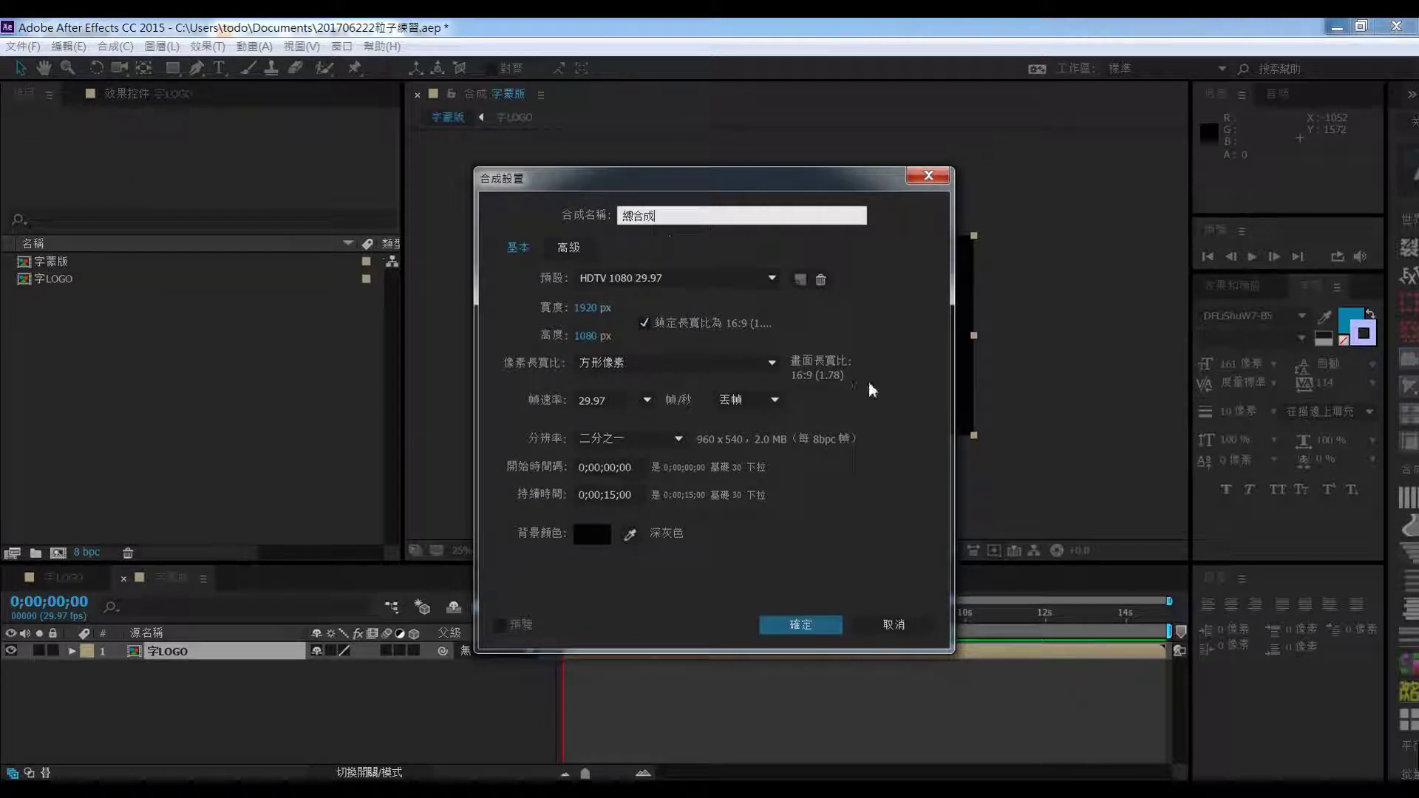
click(781, 624)
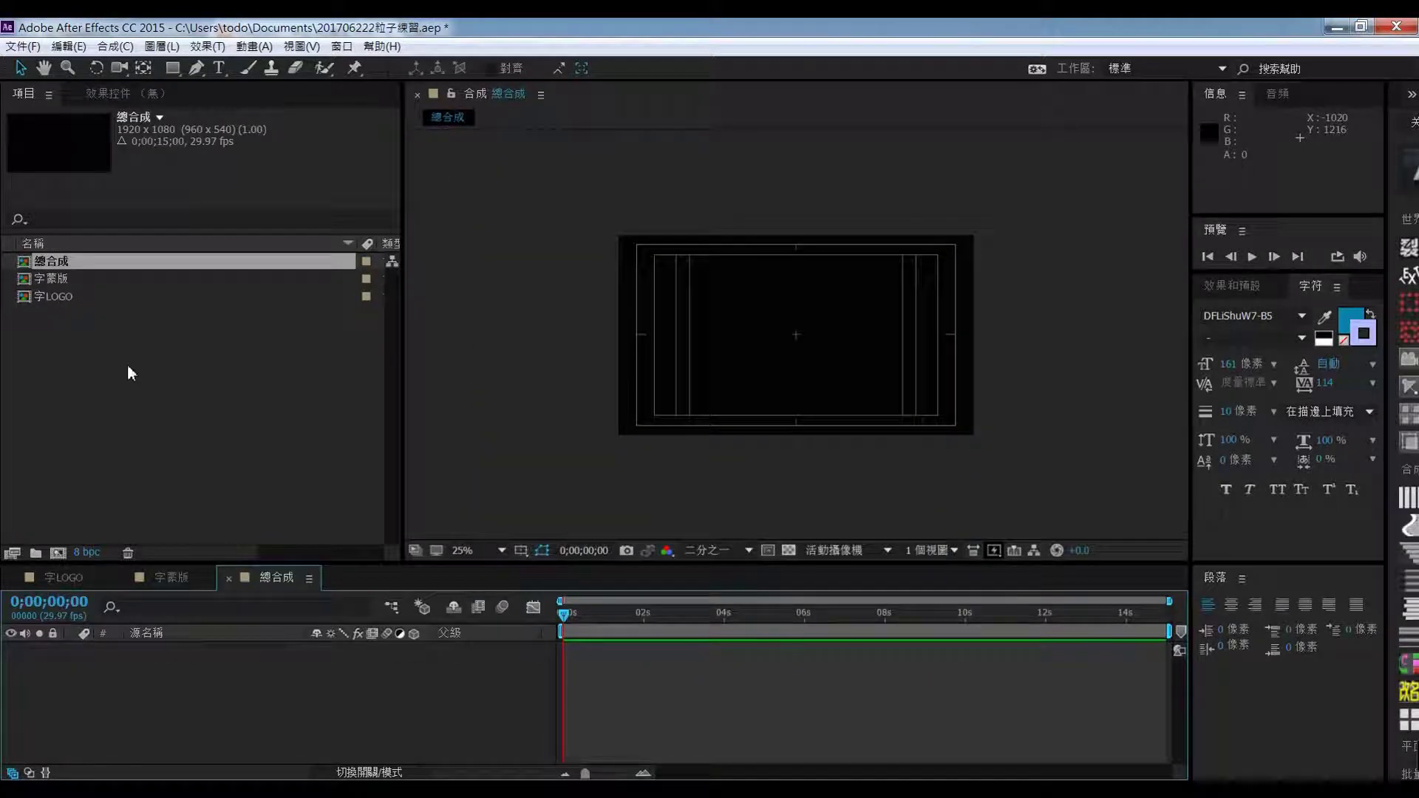
click(75, 280)
drag(74, 277, 158, 682)
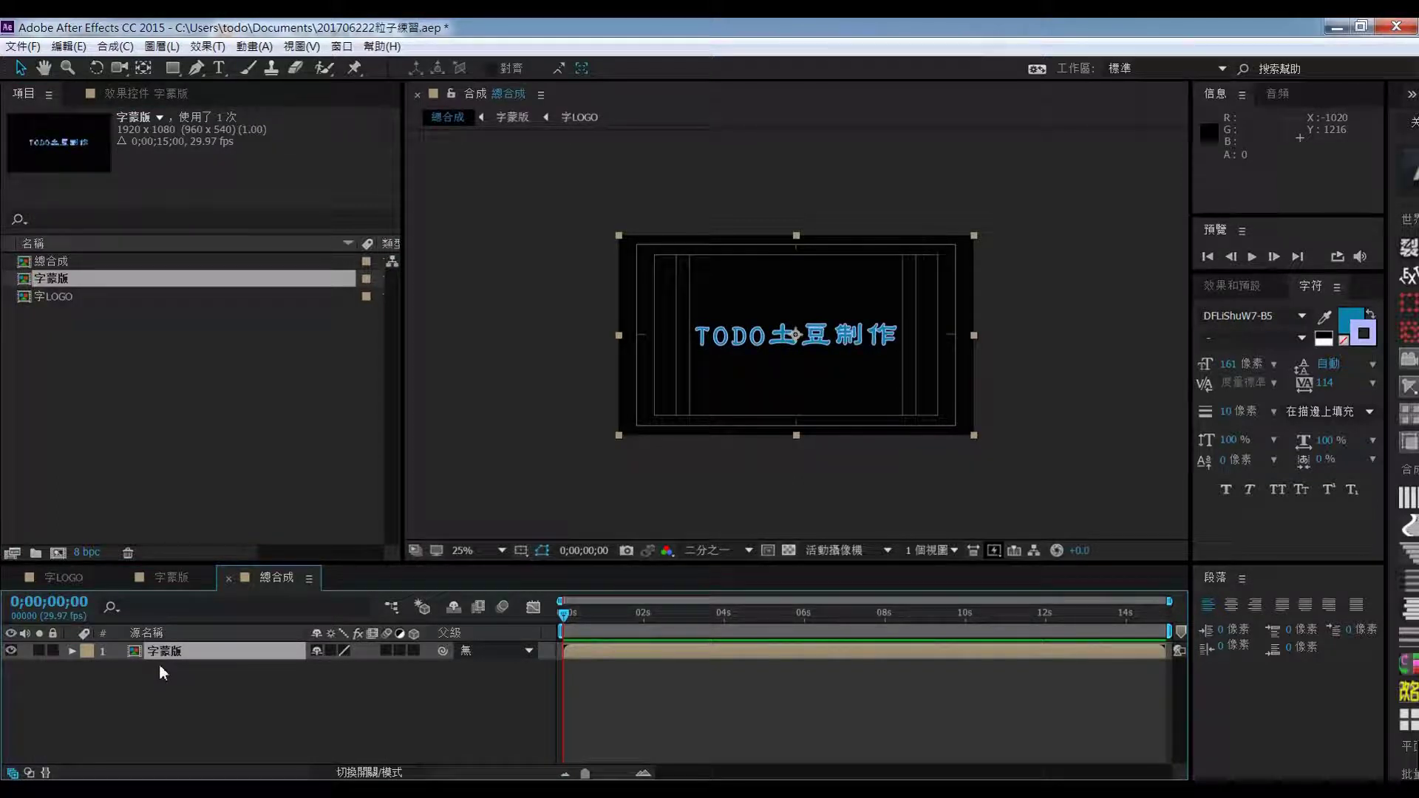
In the 字LOGO composition, set the fill colour of the characters TODO to light blue 91DDF8
click(171, 576)
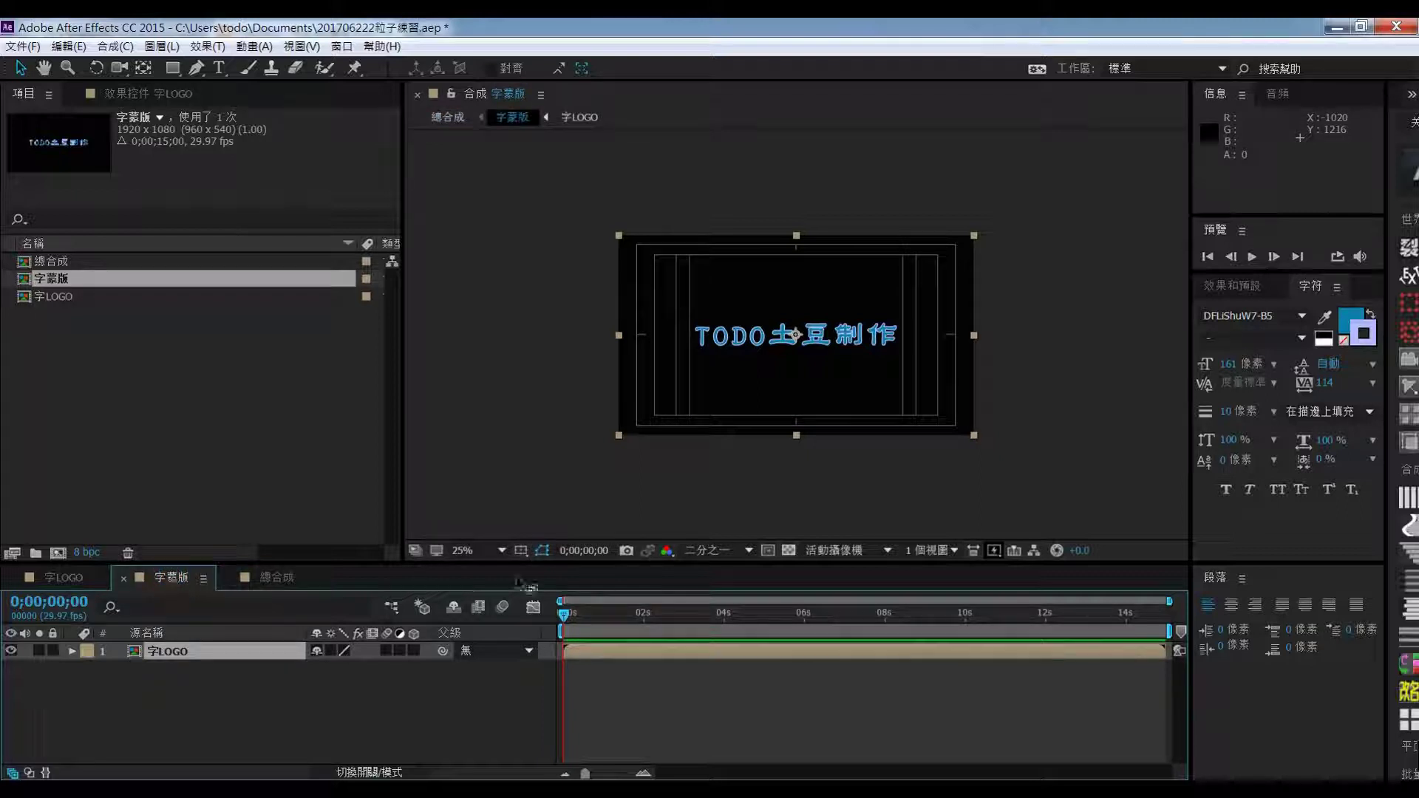
drag(632, 564, 632, 505)
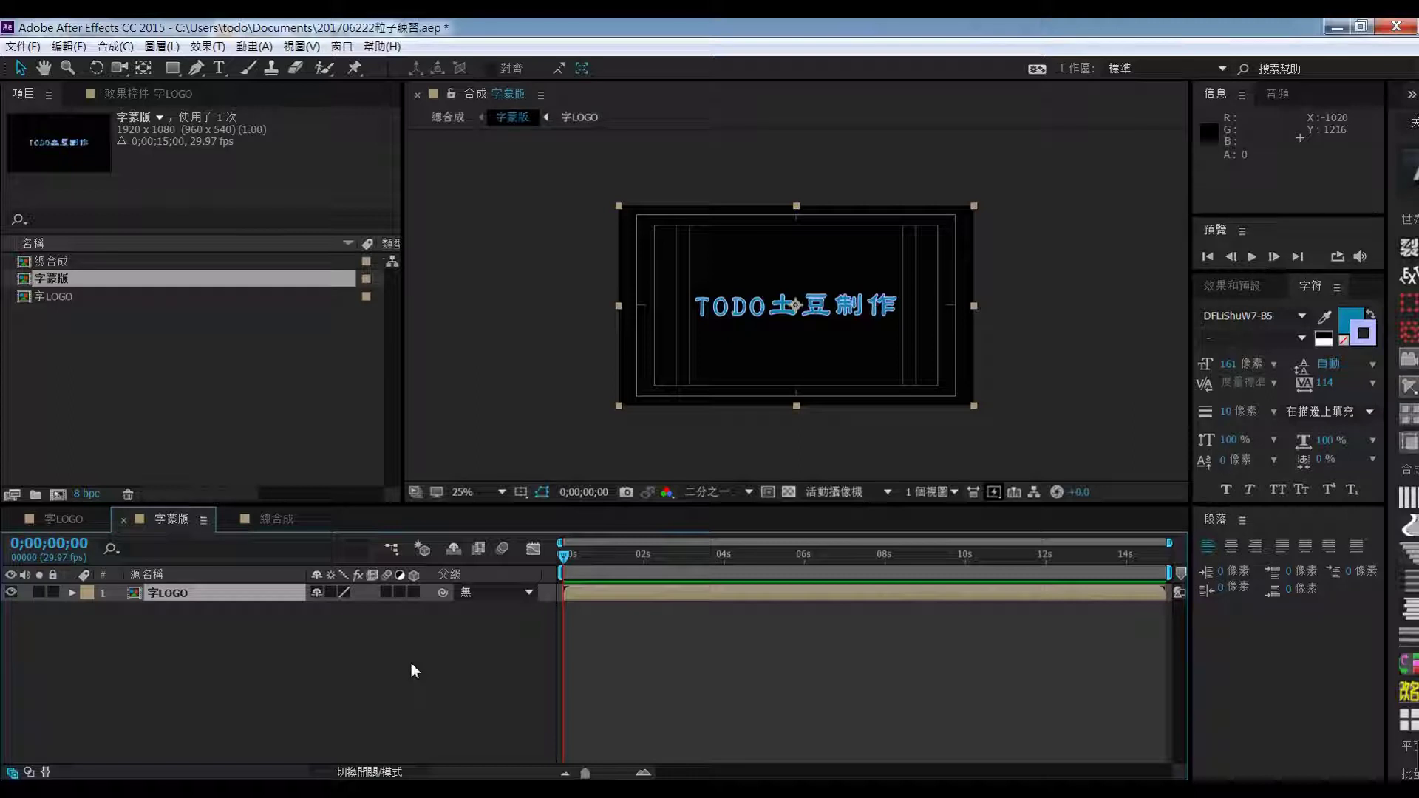
double_click(177, 592)
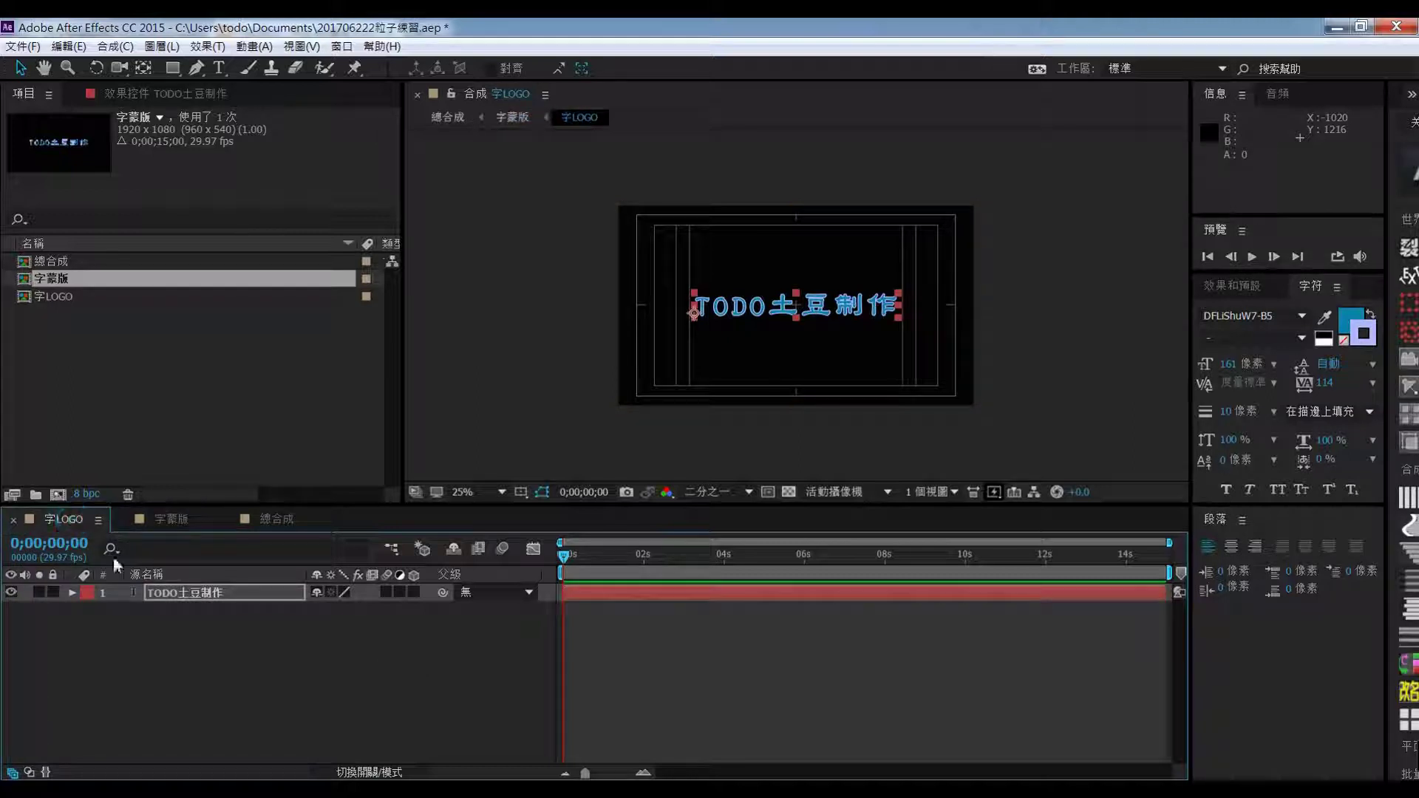
click(170, 592)
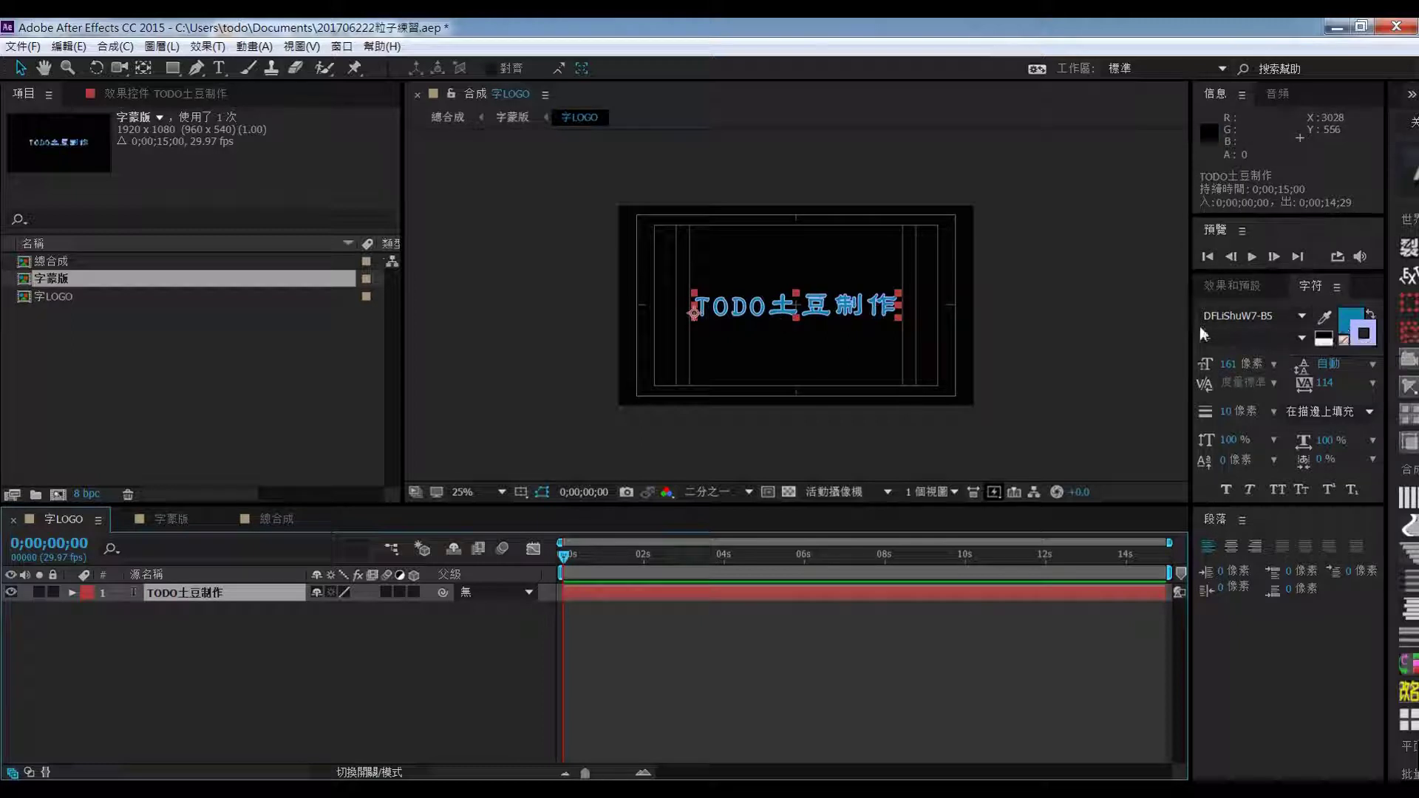
double_click(717, 307)
drag(695, 307, 766, 314)
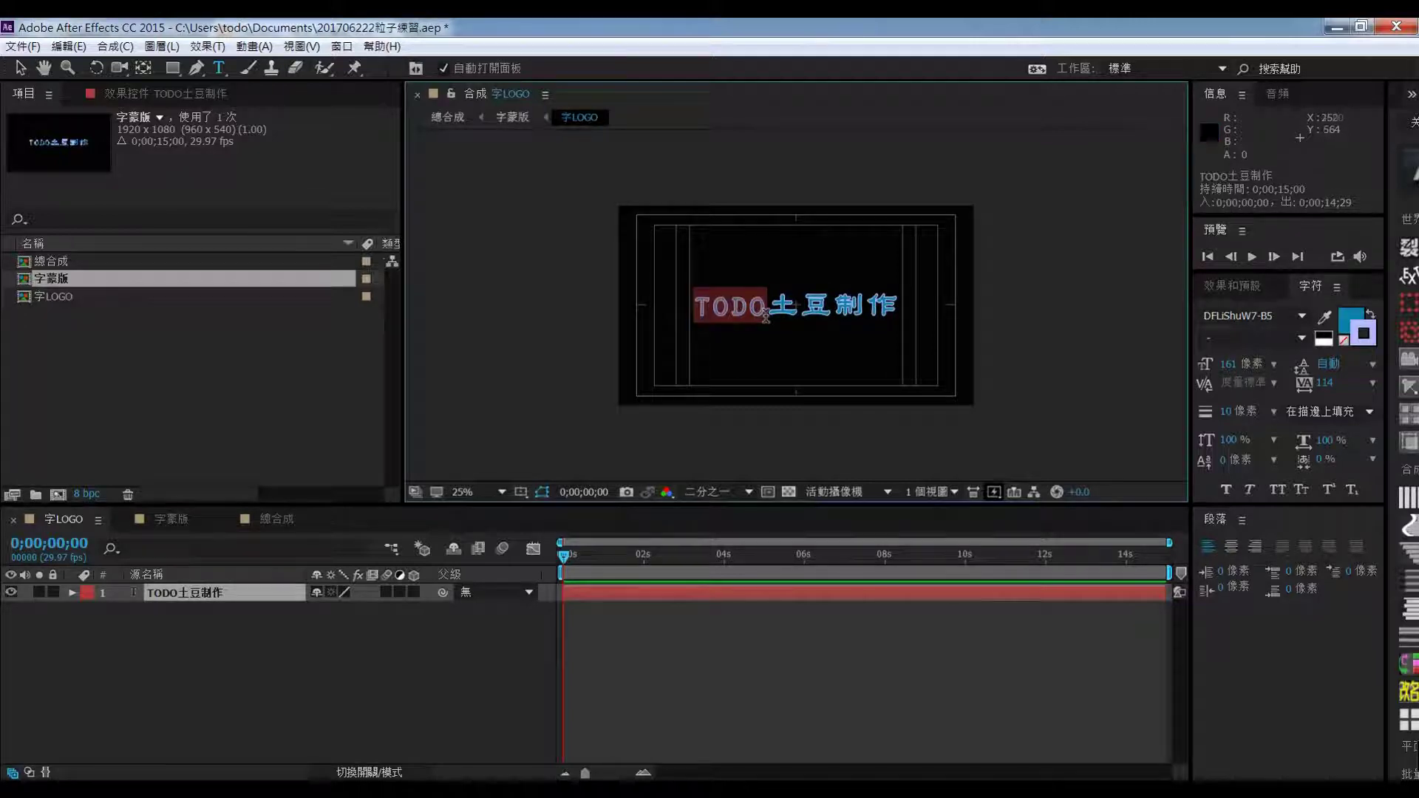
click(1256, 338)
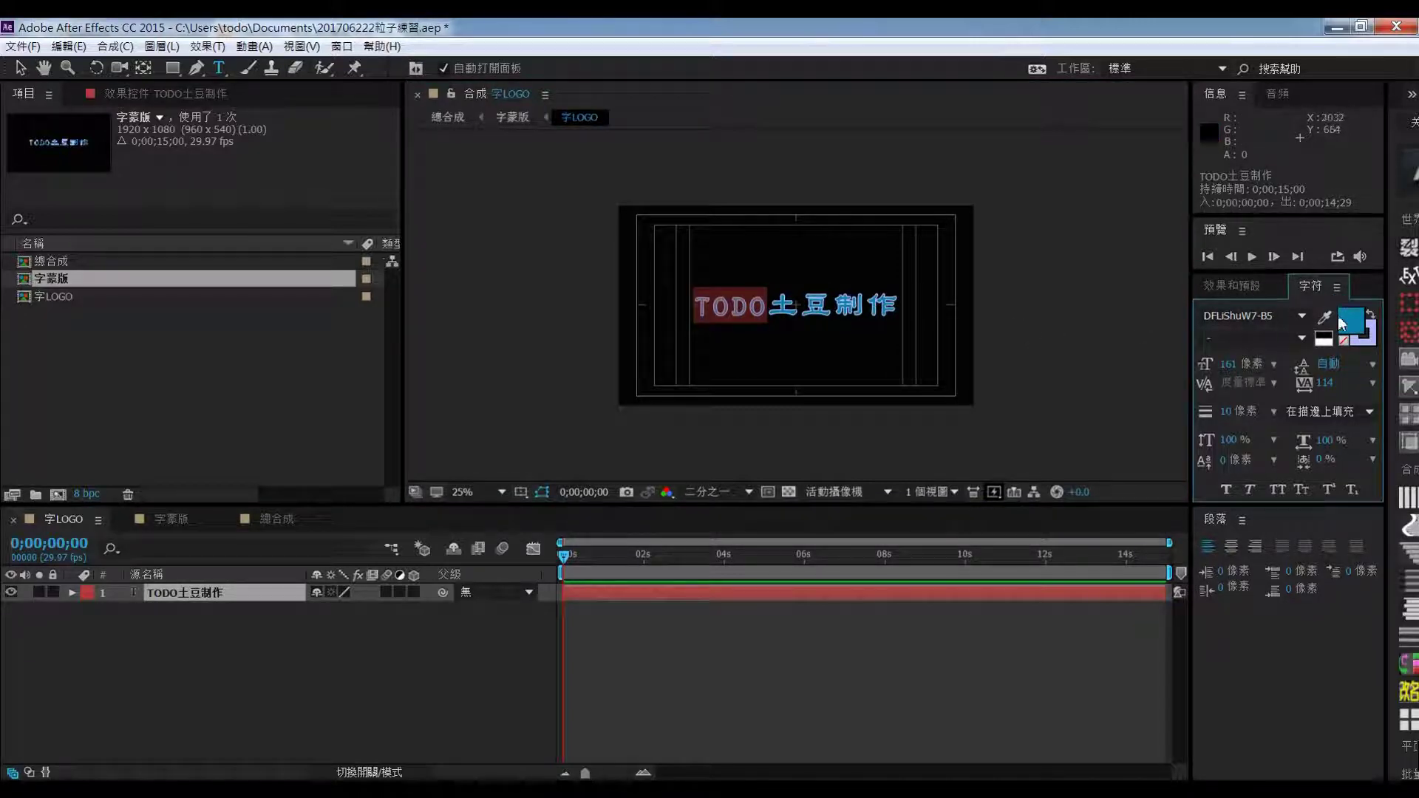
click(1348, 323)
click(723, 484)
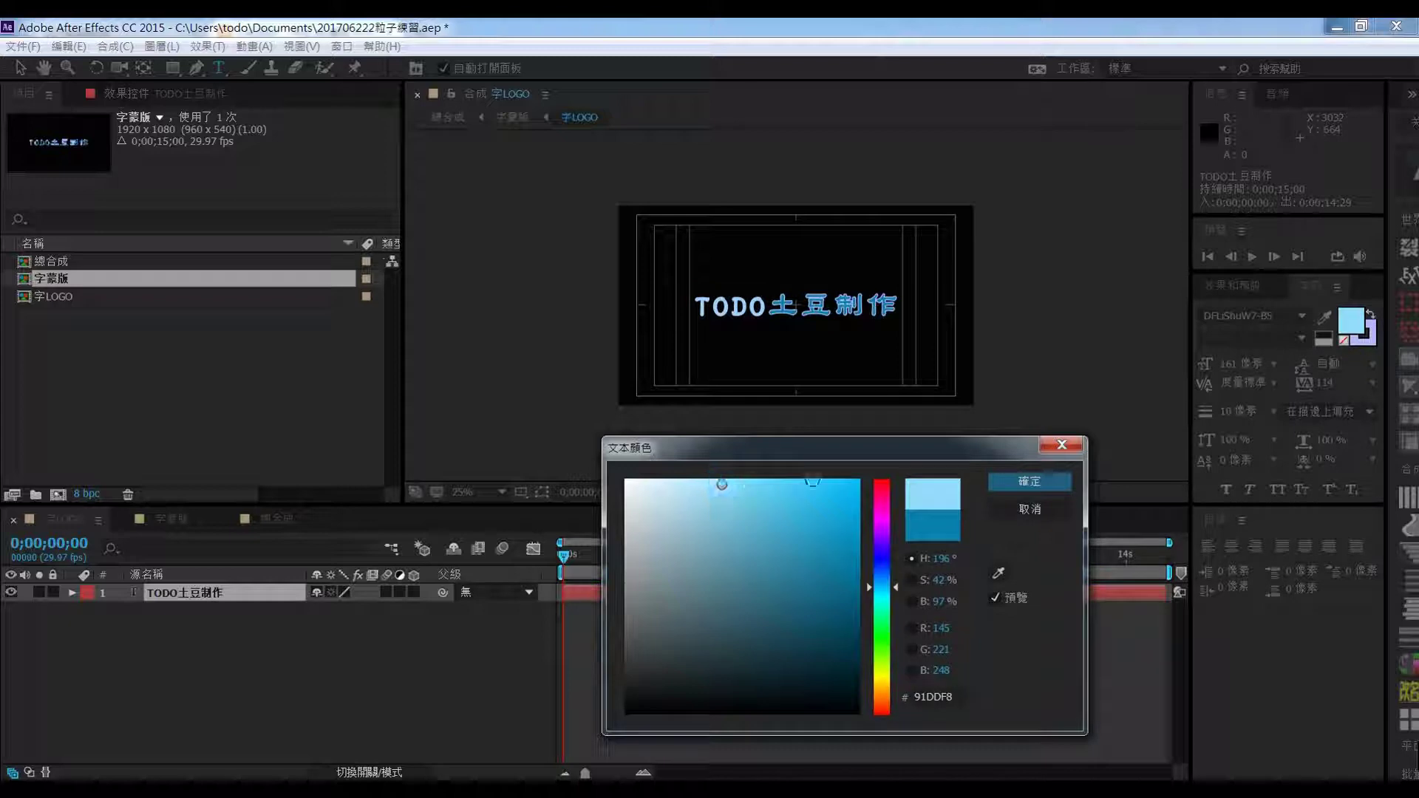
click(1013, 481)
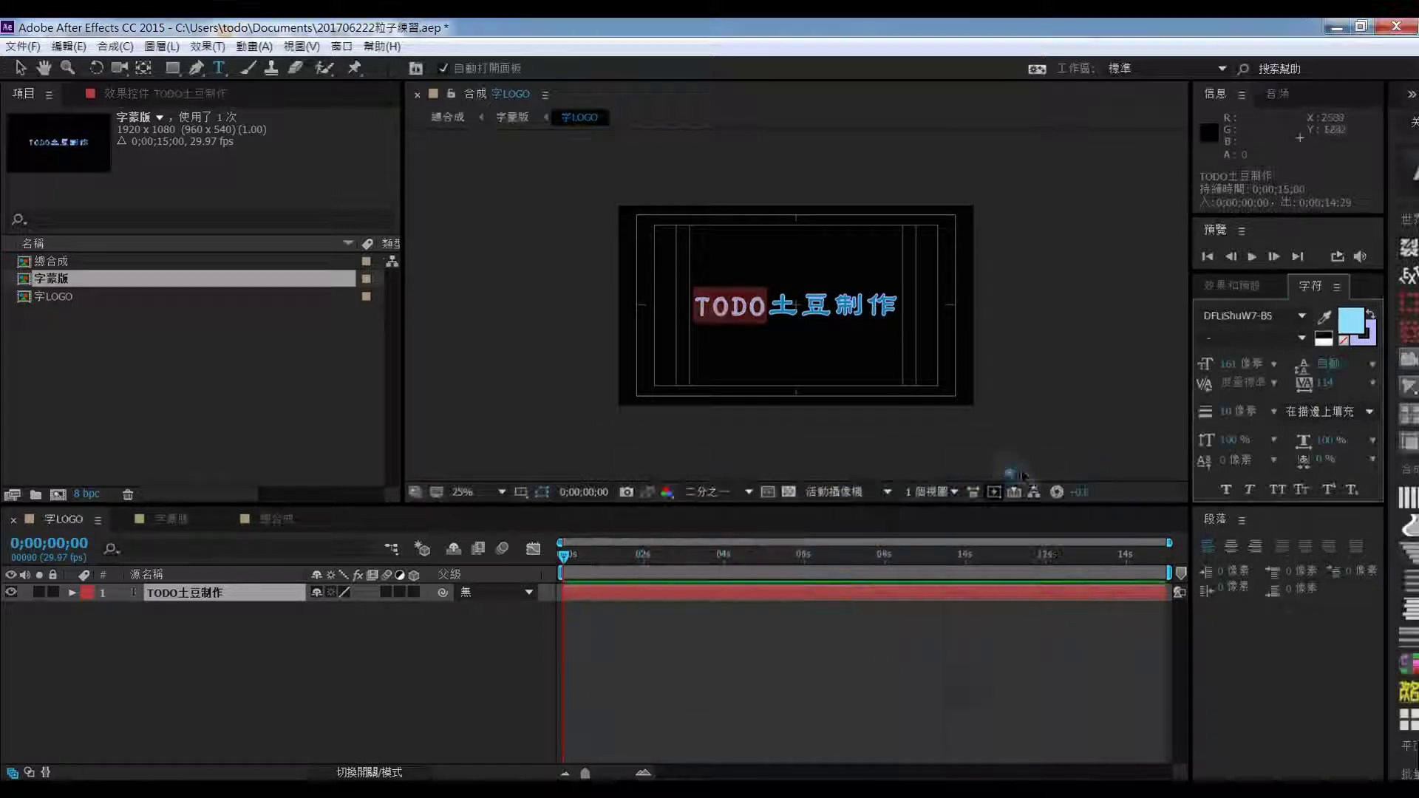
Set the stroke colour of the characters TODO to pale lavender D6D8FB
click(1359, 346)
click(656, 481)
drag(655, 481, 659, 482)
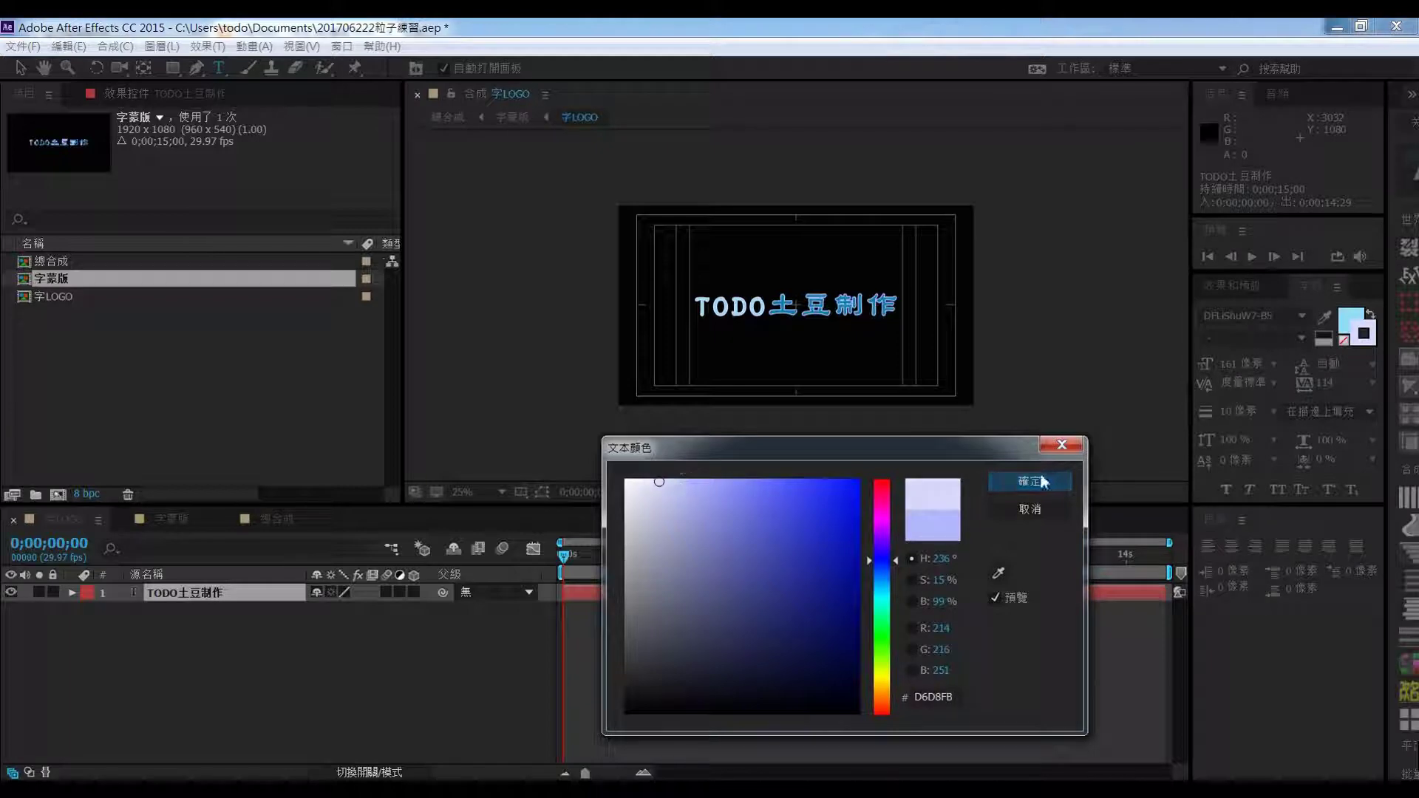
click(1043, 482)
Set the fill colour of the characters 土豆 to medium blue 58ADCB
drag(771, 306, 834, 306)
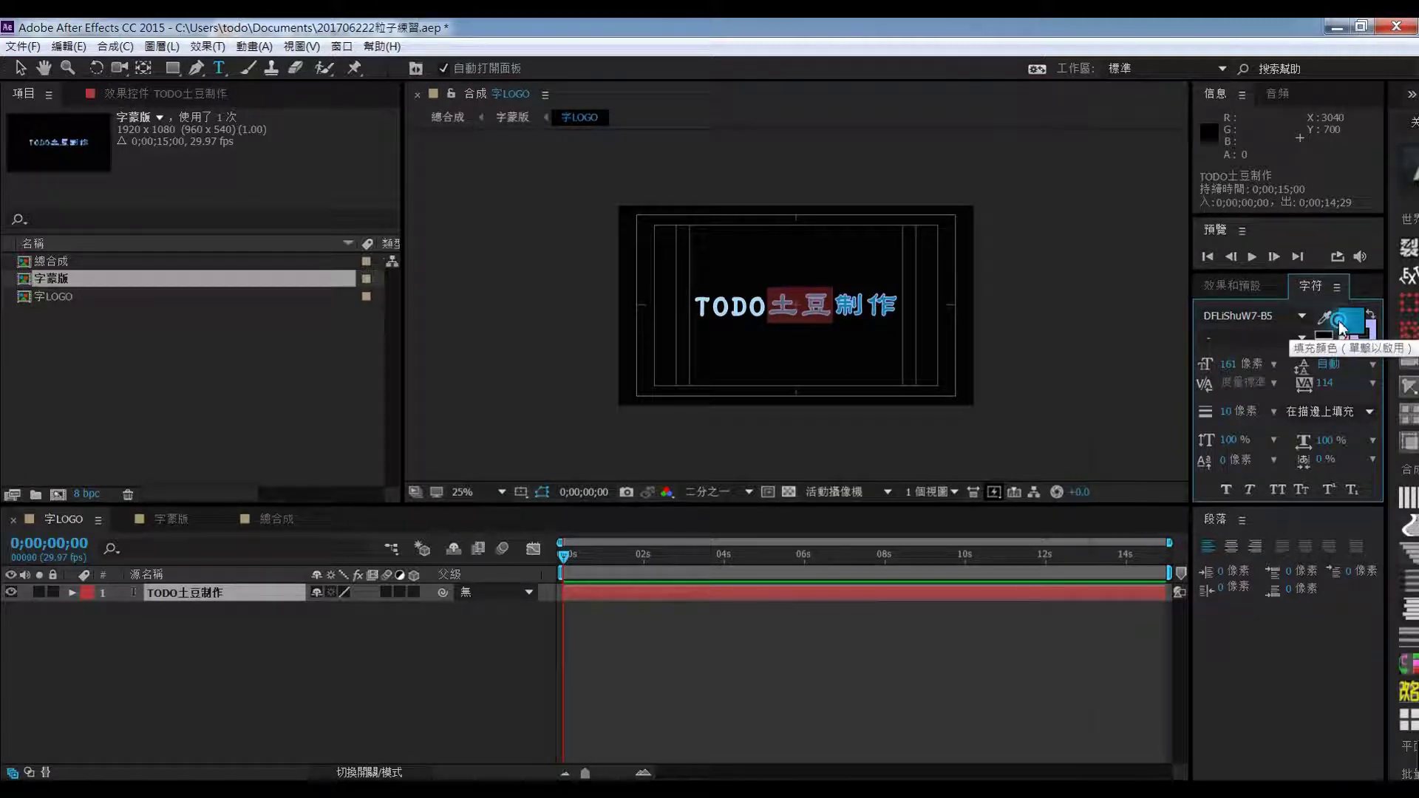
click(1341, 327)
click(750, 493)
drag(749, 494, 760, 522)
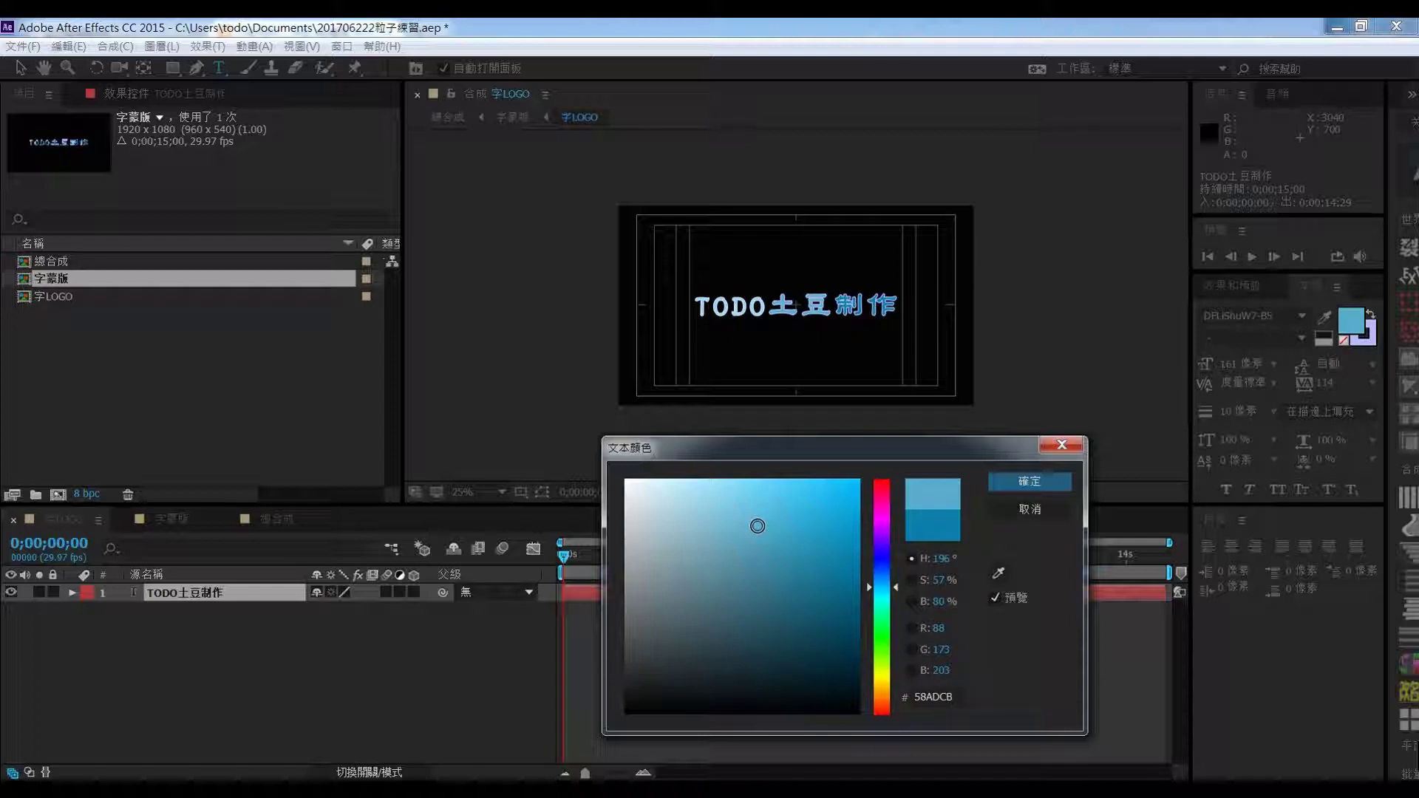
click(1028, 482)
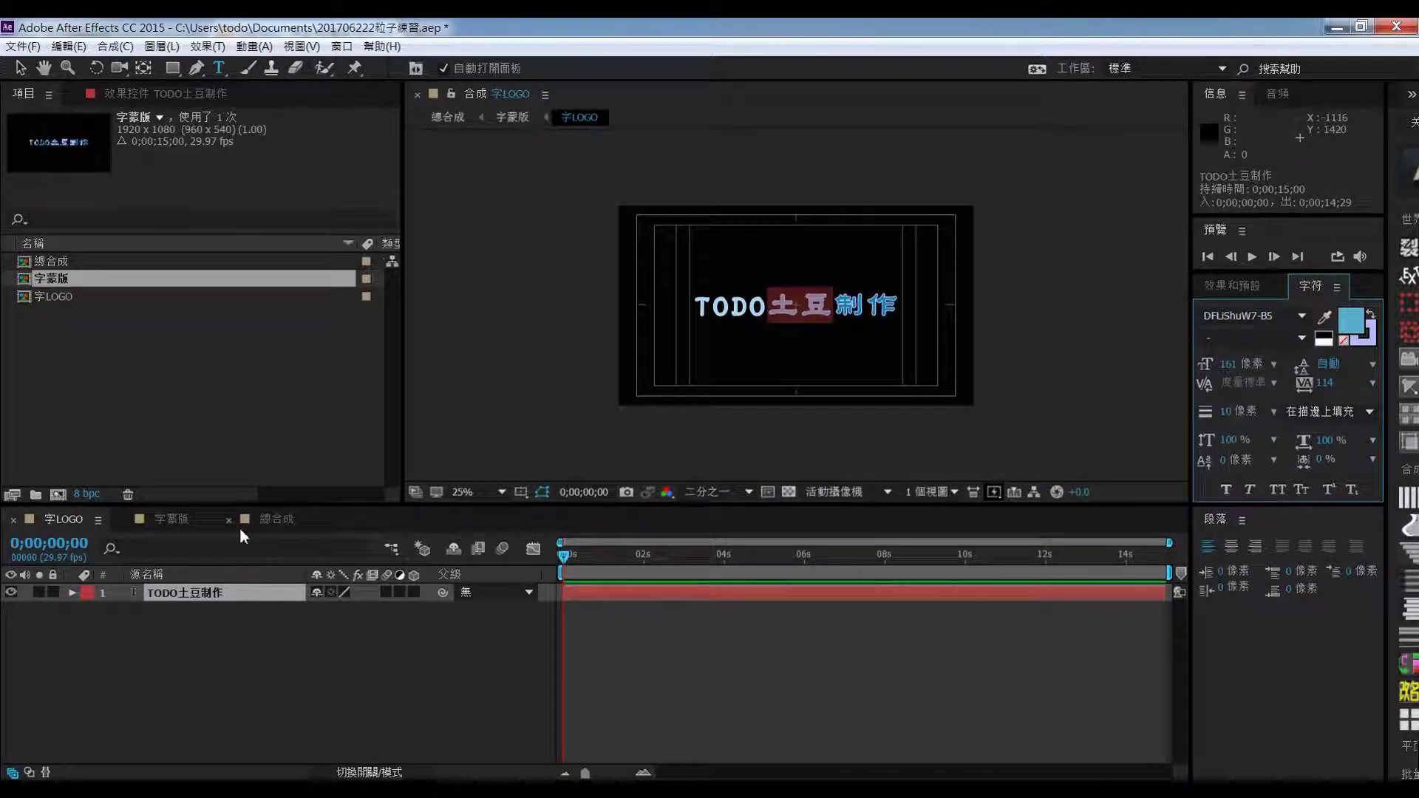
In the 字蒙版 composition, draw a narrow rectangular mask about 1220 px tall on the 字LOGO layer, just outside the frame's left edge
click(177, 520)
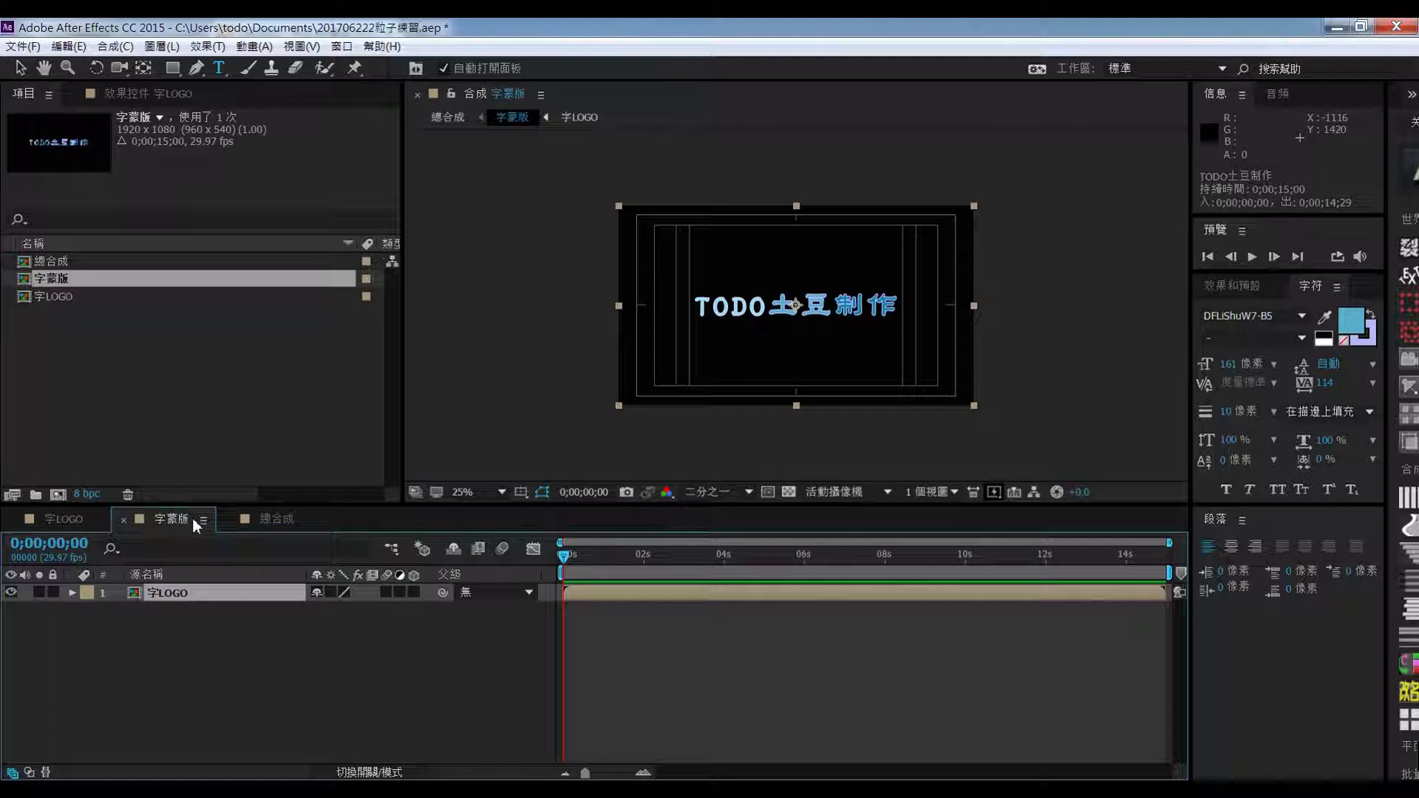
click(175, 68)
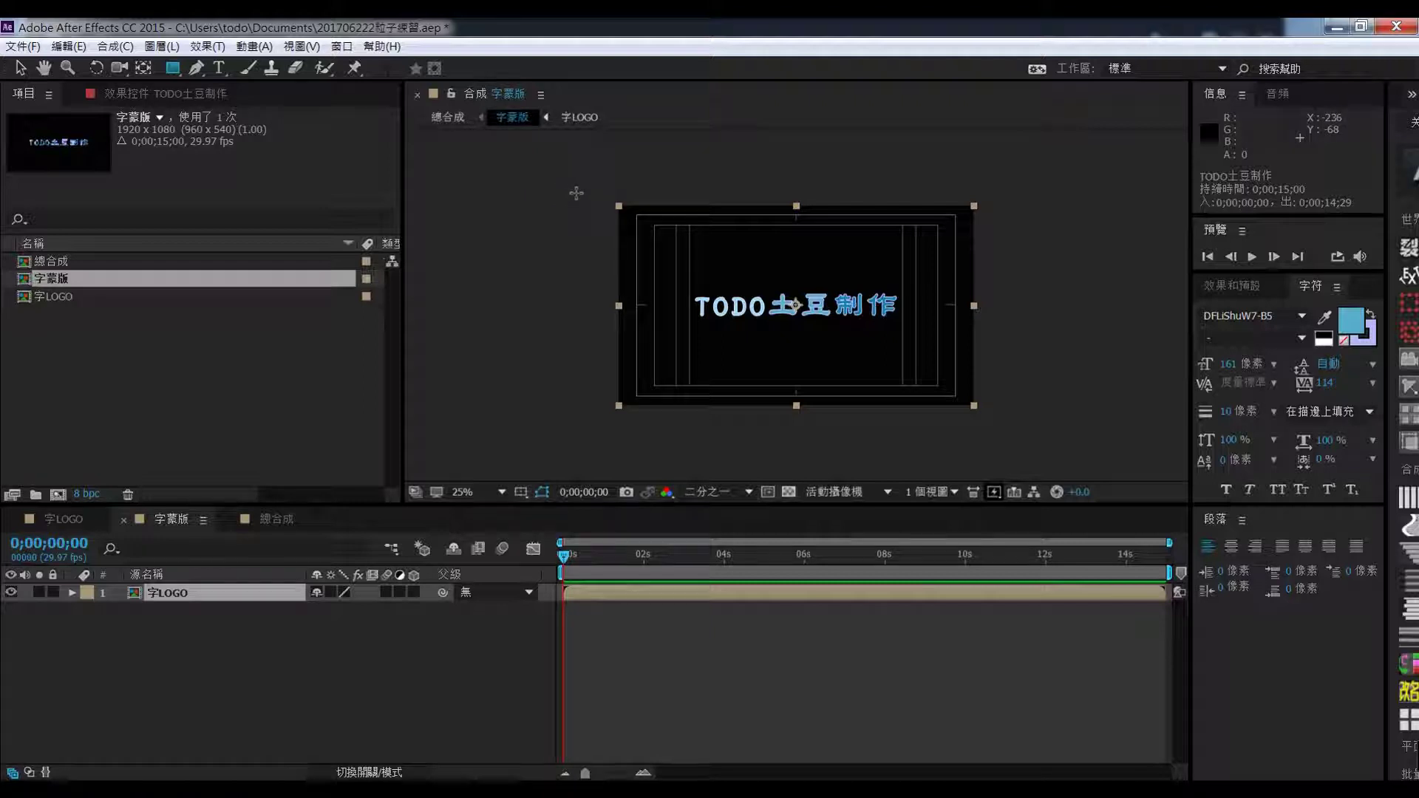
click(582, 194)
drag(582, 193, 600, 420)
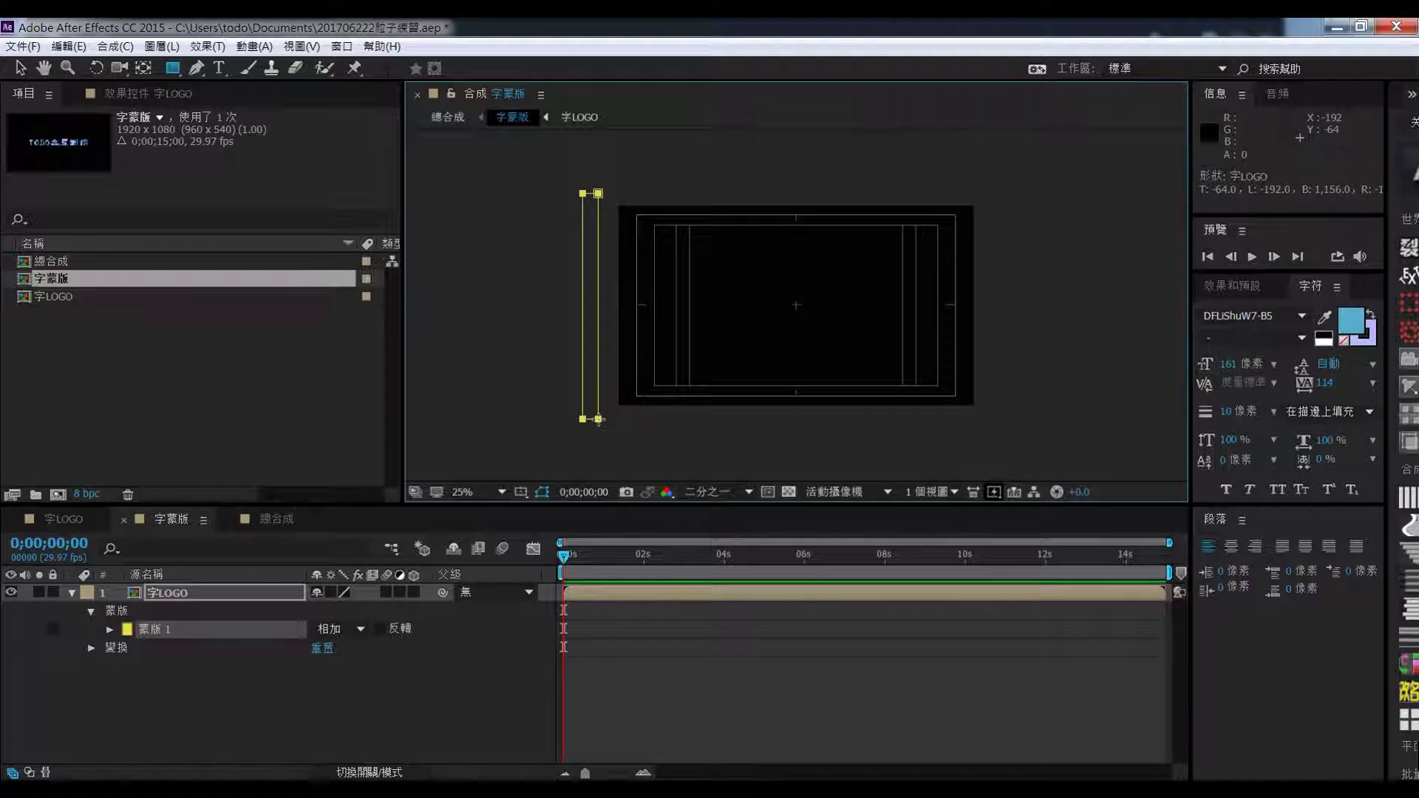
Animate the mask path from a keyframe at 0;00;00;00 to one at 0;00;02;27 with the mask moved past the frame's right edge
click(110, 629)
click(145, 648)
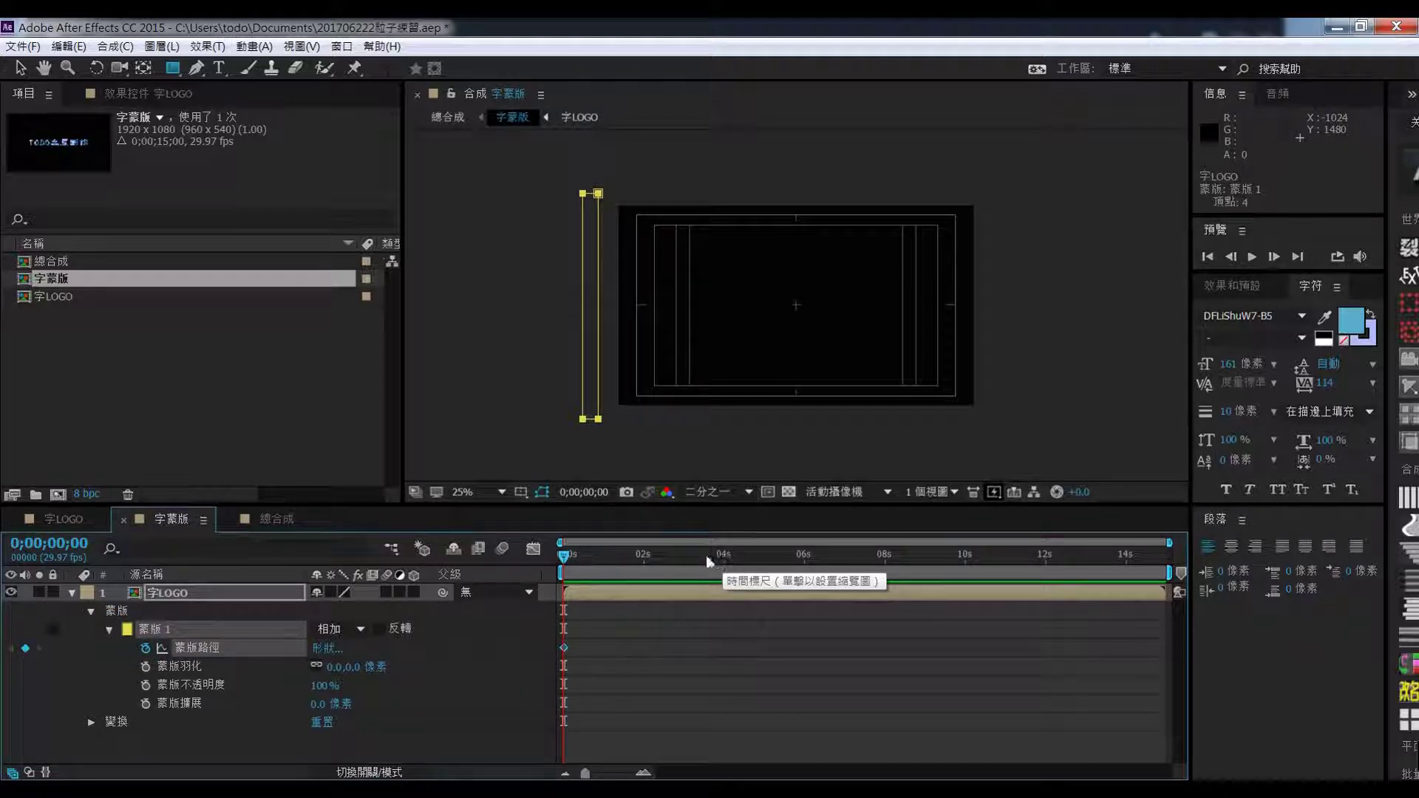
click(680, 555)
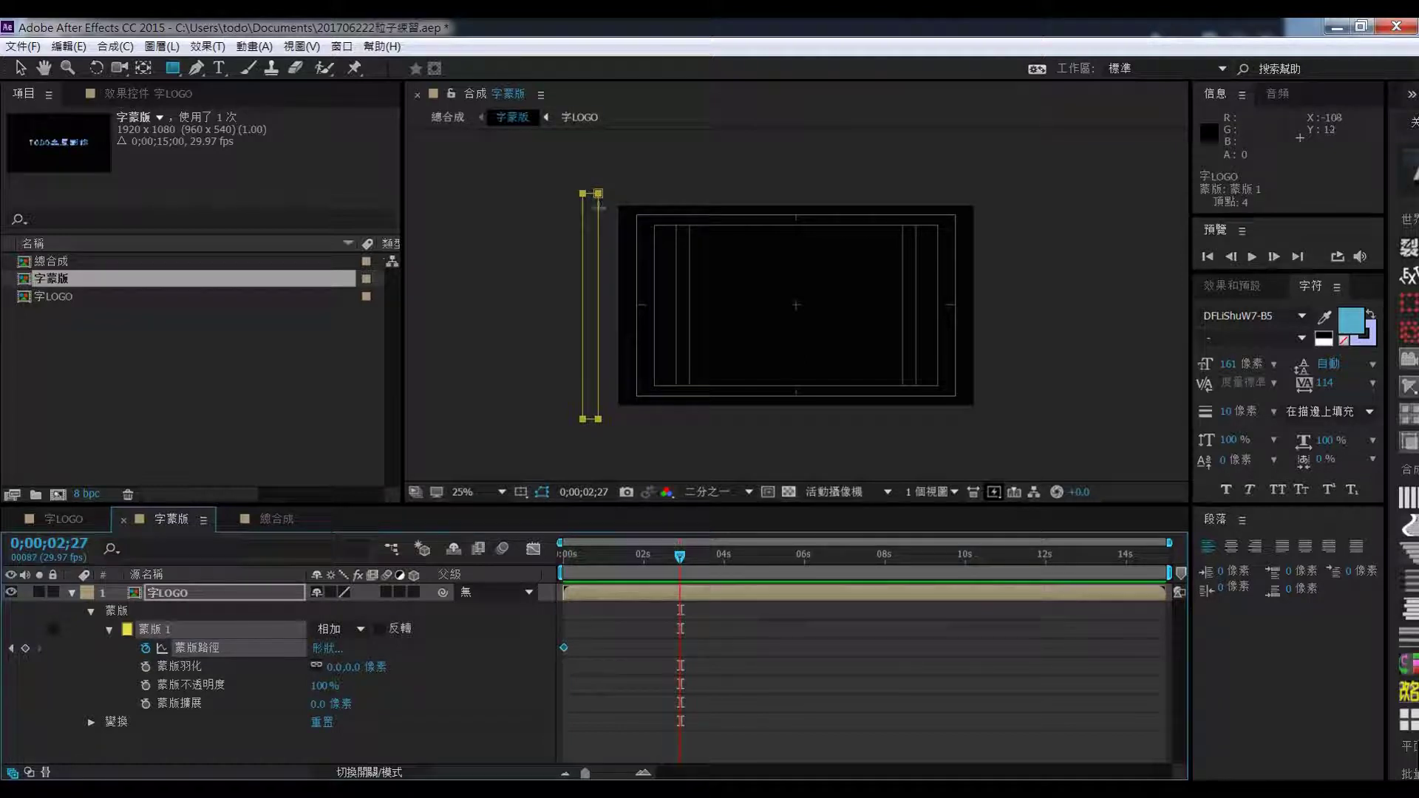
click(20, 67)
drag(598, 309, 1008, 315)
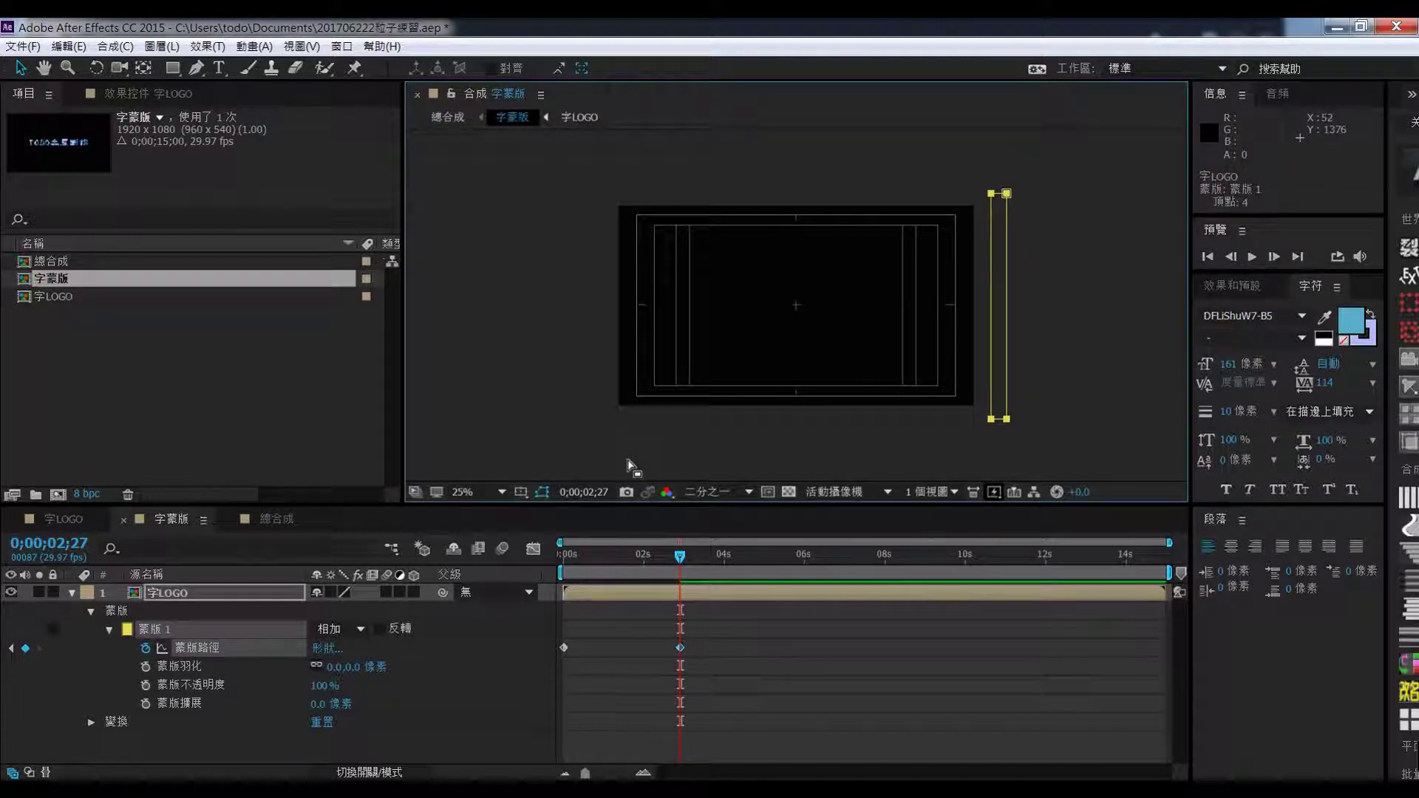
Set the mask feather to 70 pixels and scrub through the text sweep to check it
click(680, 559)
drag(680, 561, 596, 562)
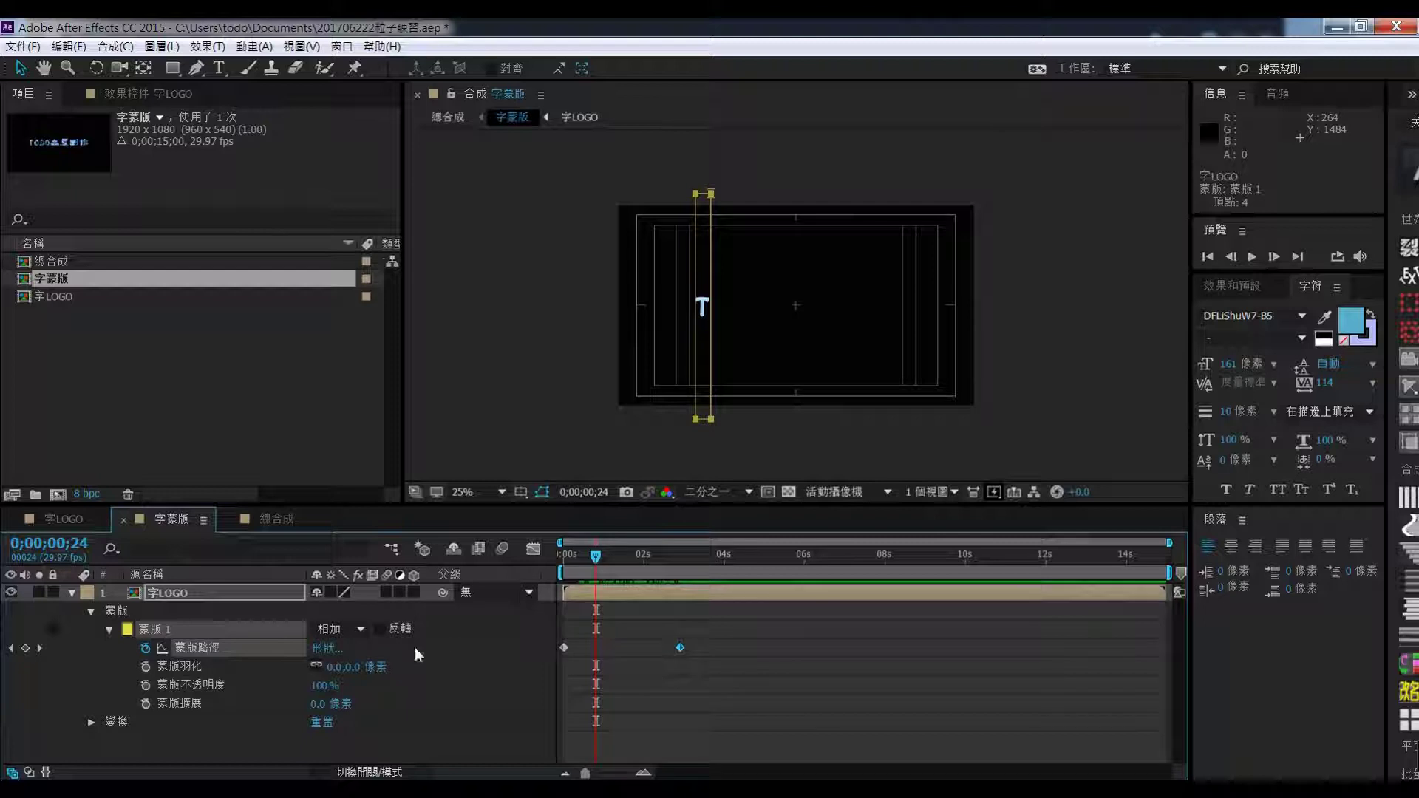
drag(353, 667, 374, 667)
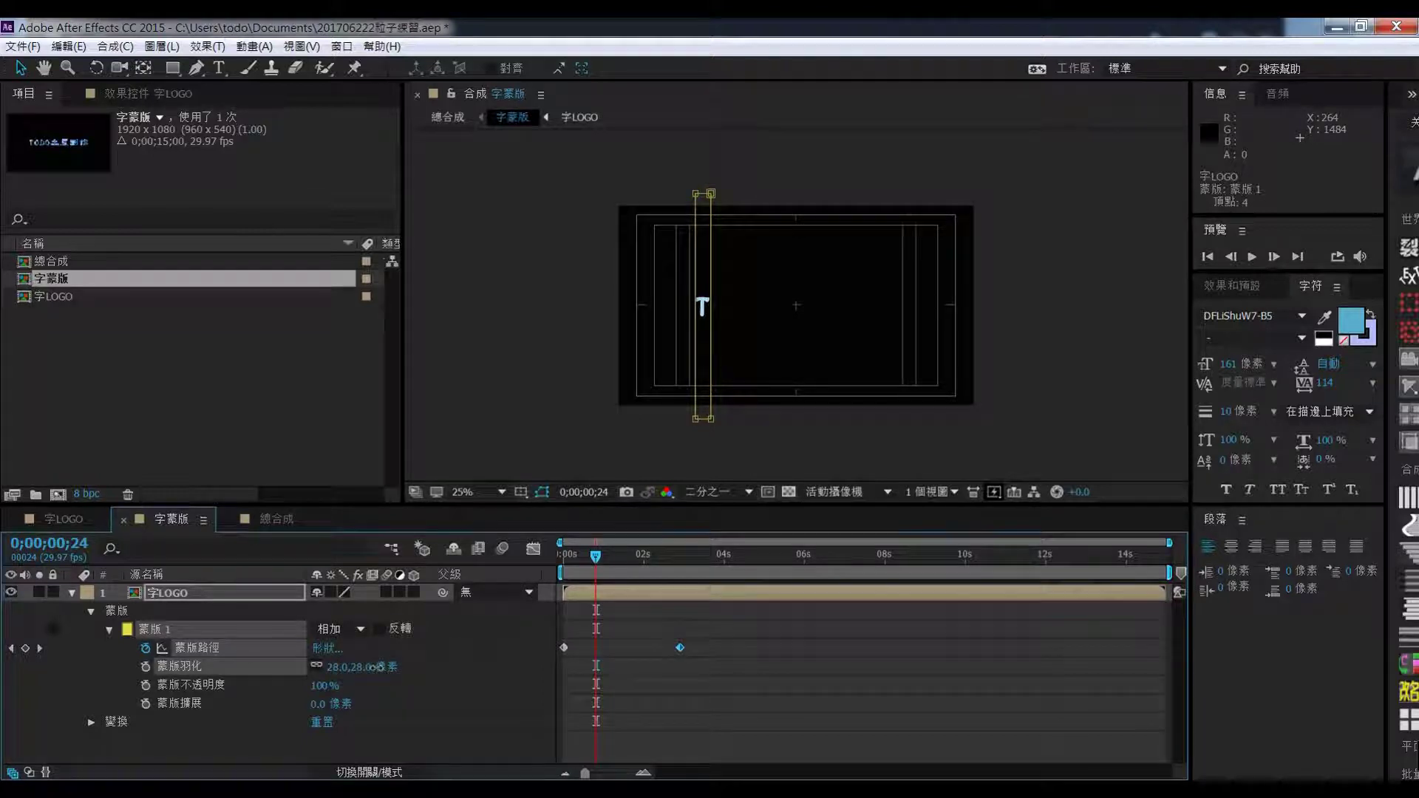
click(374, 667)
text(70)
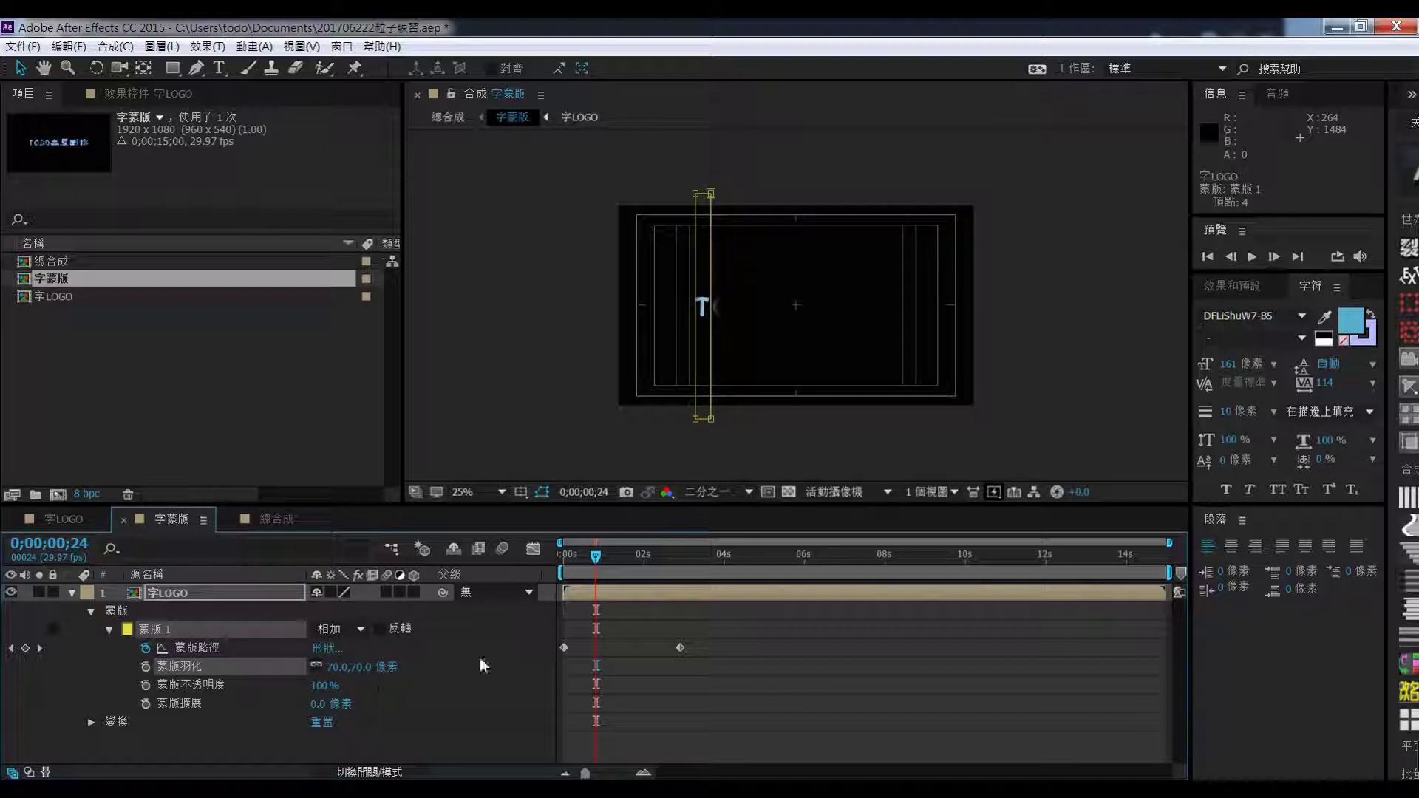
mouse_move(605, 566)
mouse_down()
mouse_move(682, 565)
mouse_move(584, 562)
mouse_move(605, 559)
mouse_up()
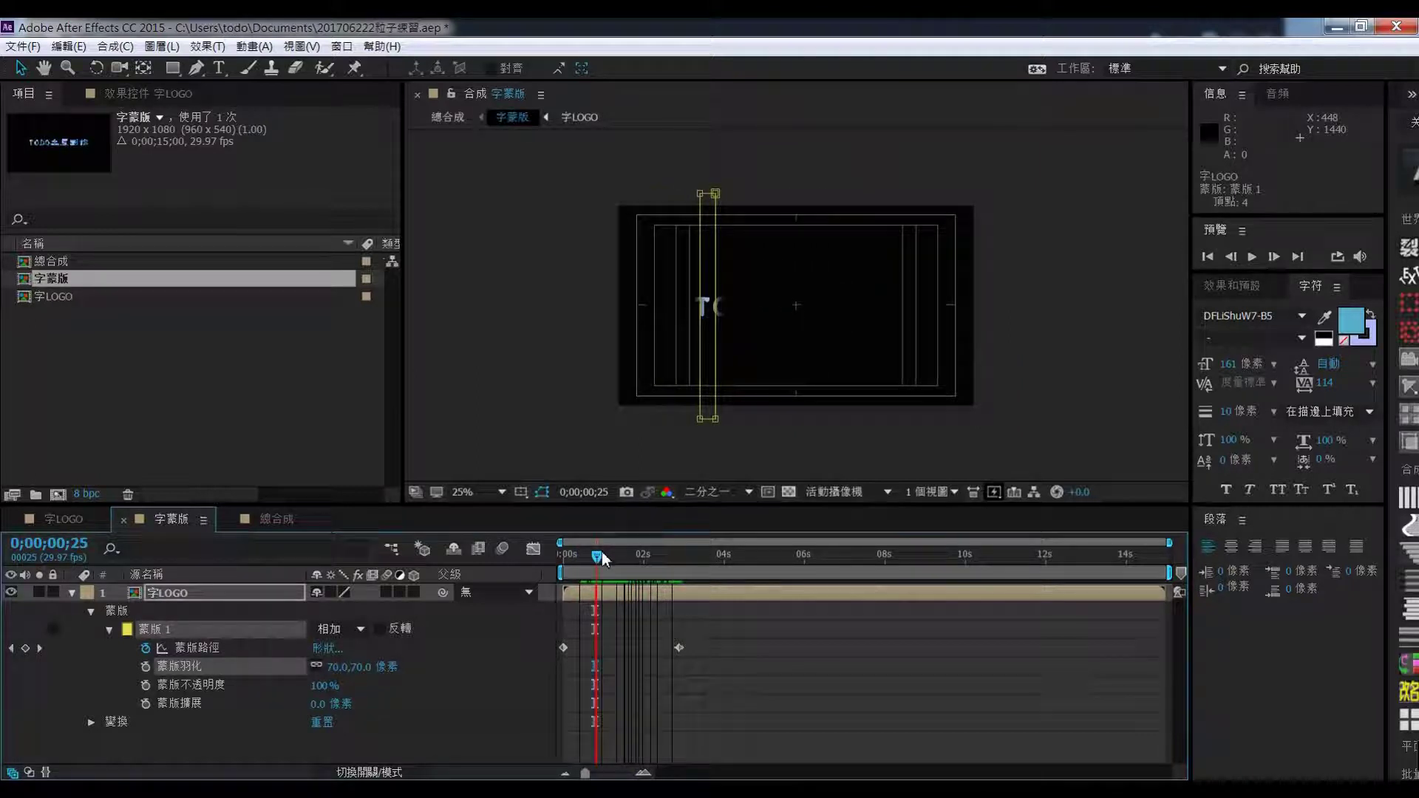
Make the 字蒙版 layer in the 總合成 composition a 3D layer
click(276, 519)
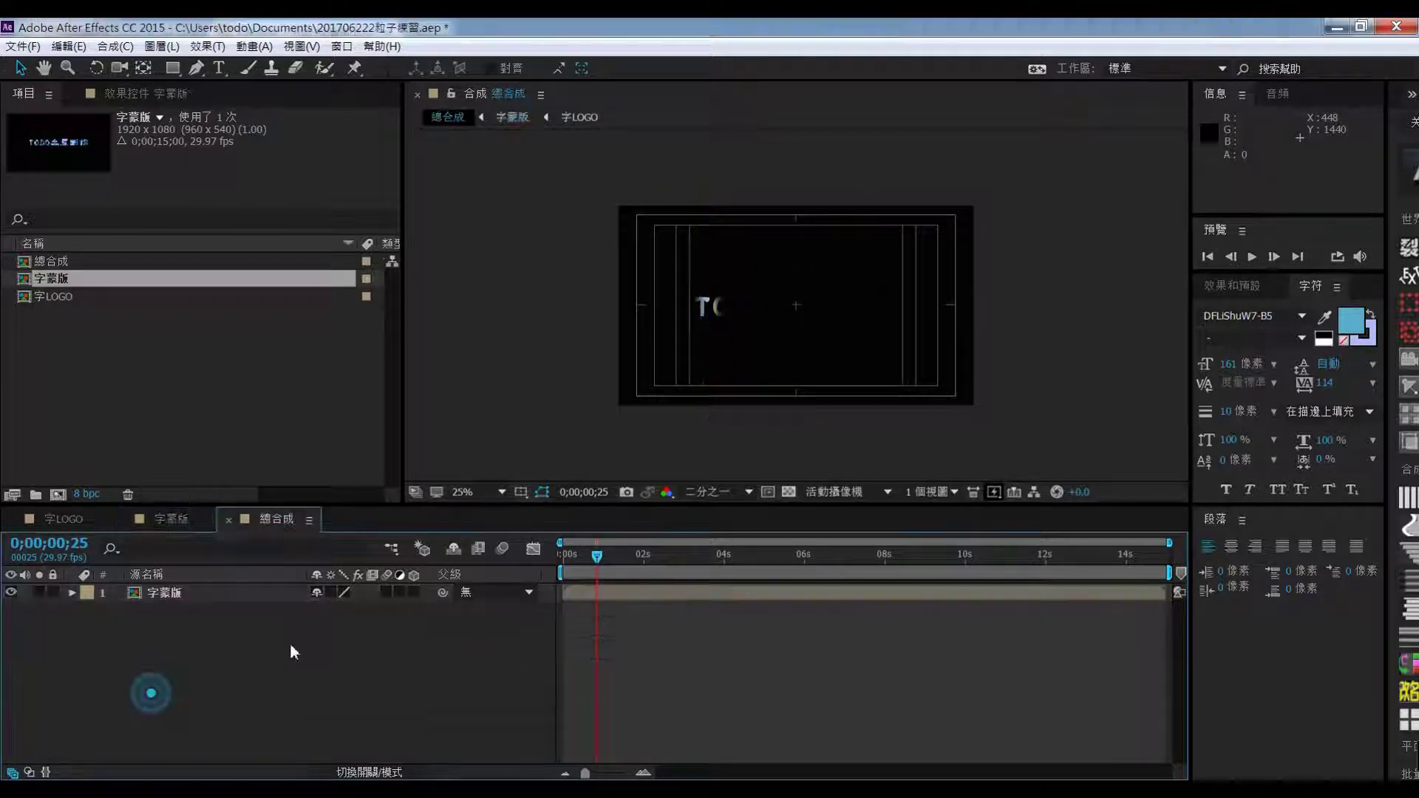
click(412, 592)
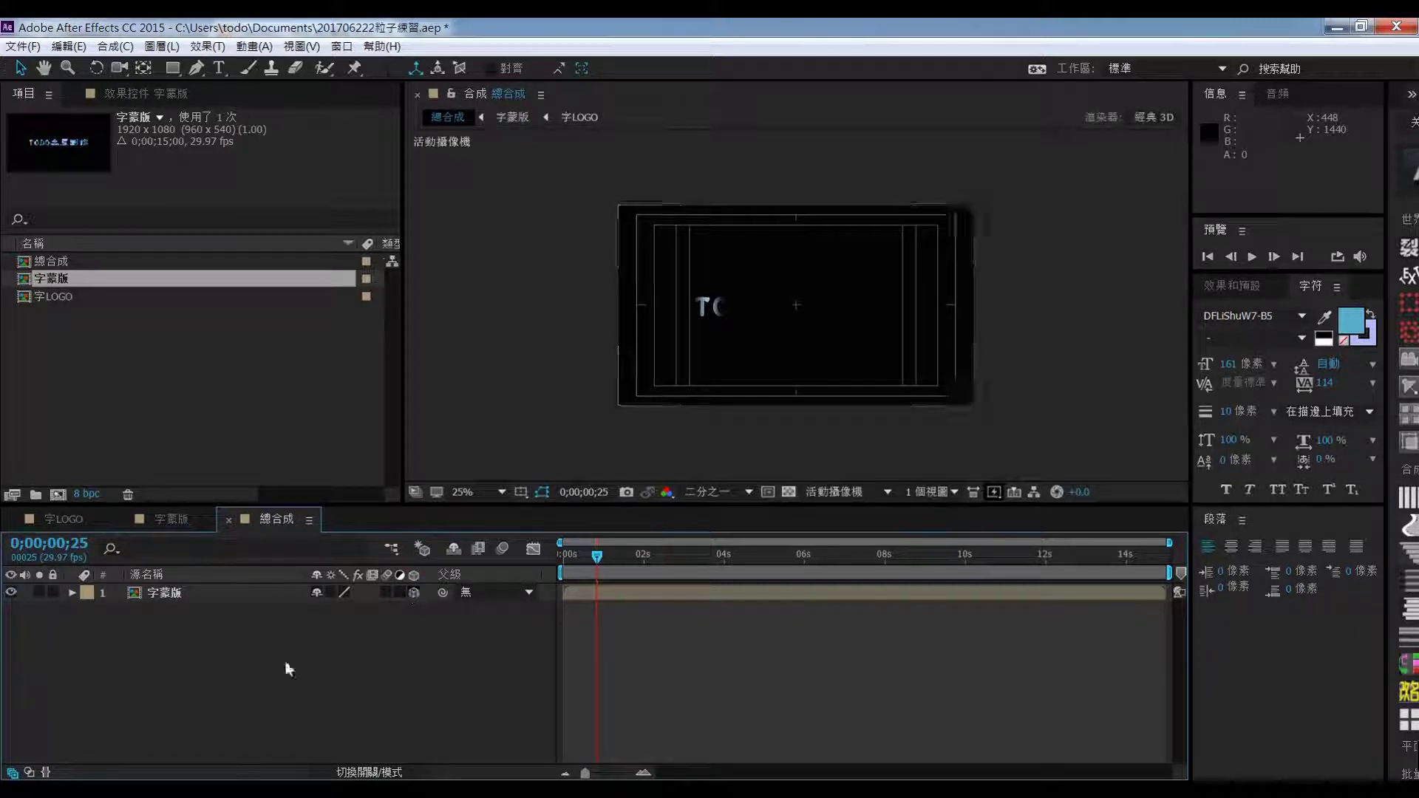
Add a 1920 x 1080 near-black (030303) solid layer named 粒子 to the 總合成 composition
right_click(163, 668)
mouse_move(196, 514)
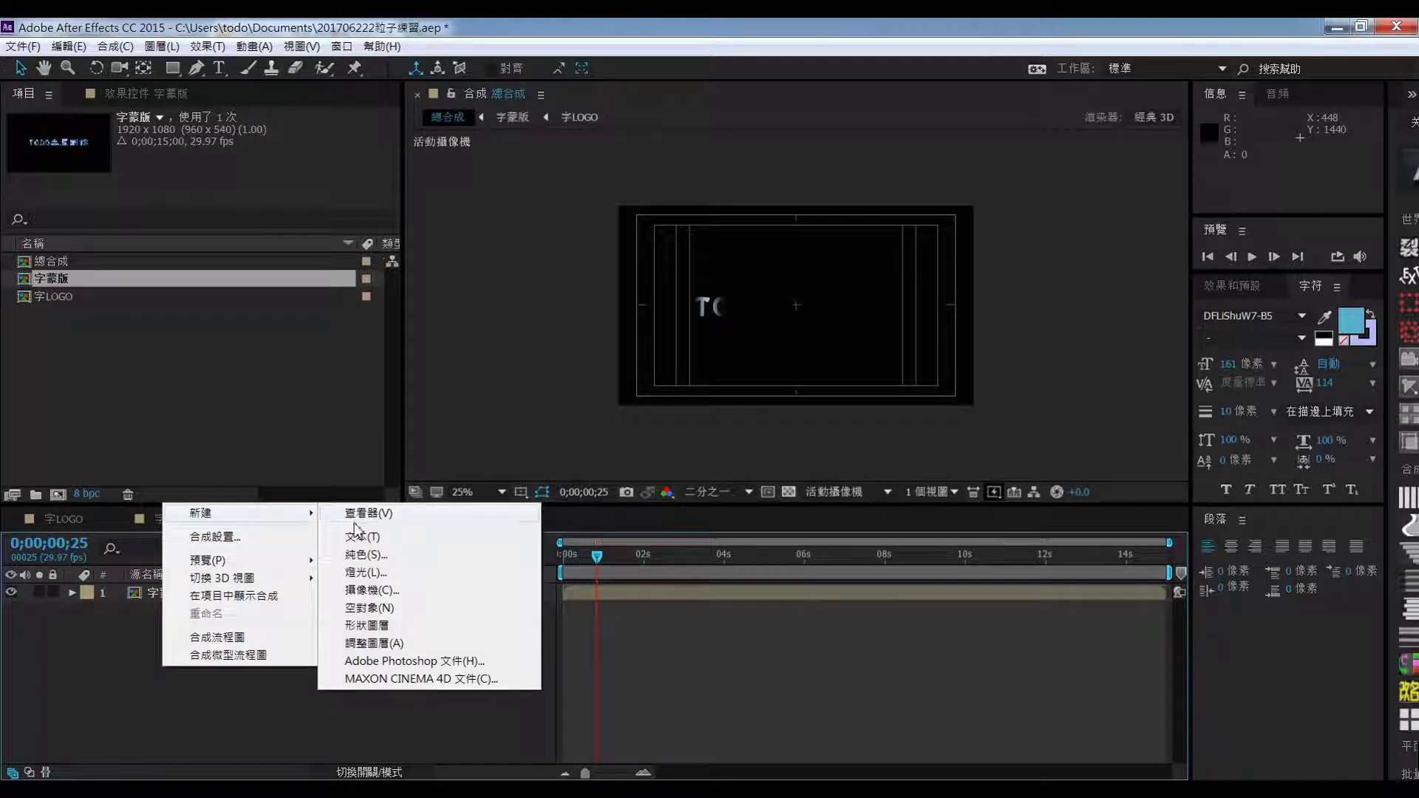
click(360, 554)
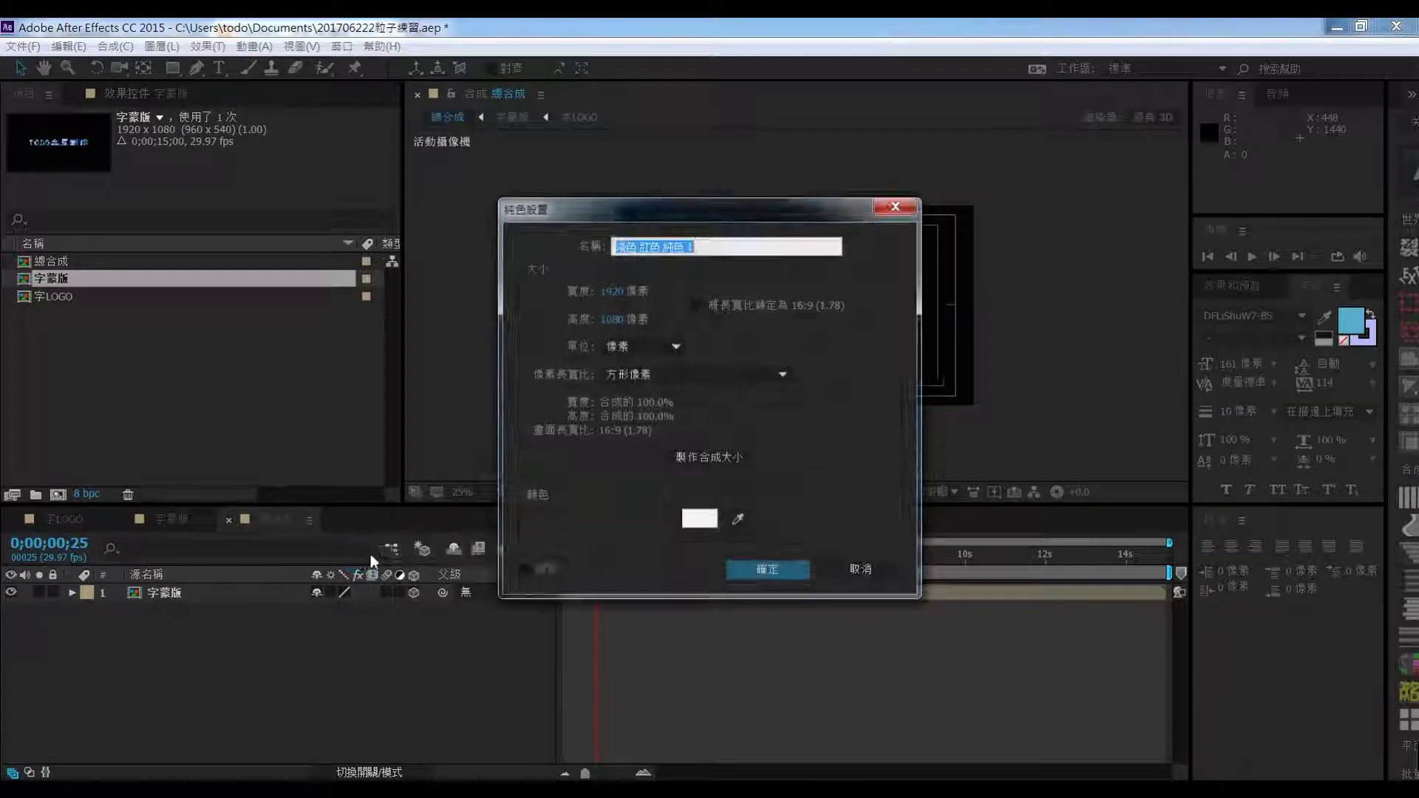
click(698, 517)
click(628, 711)
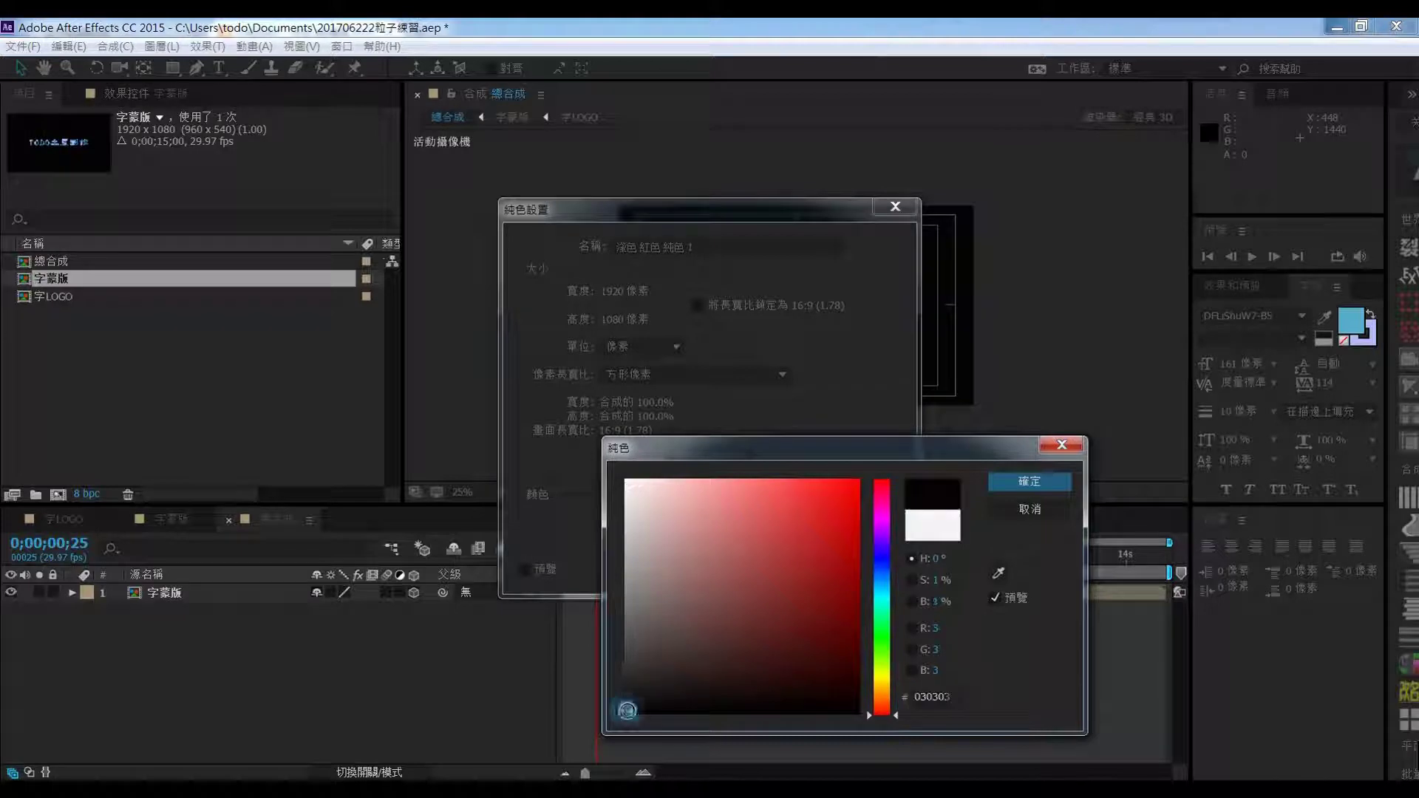
click(1030, 481)
click(1030, 481)
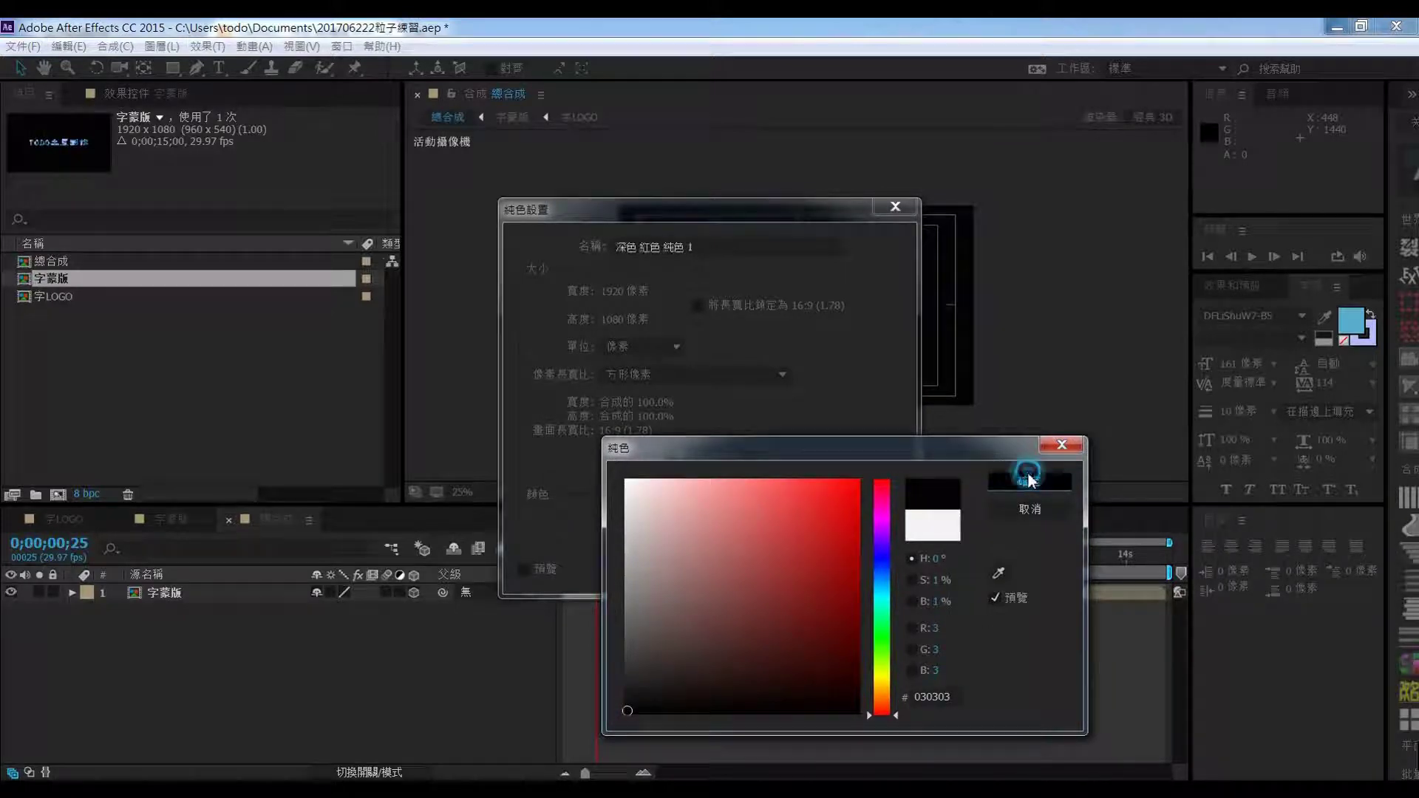
click(701, 244)
drag(701, 244, 584, 268)
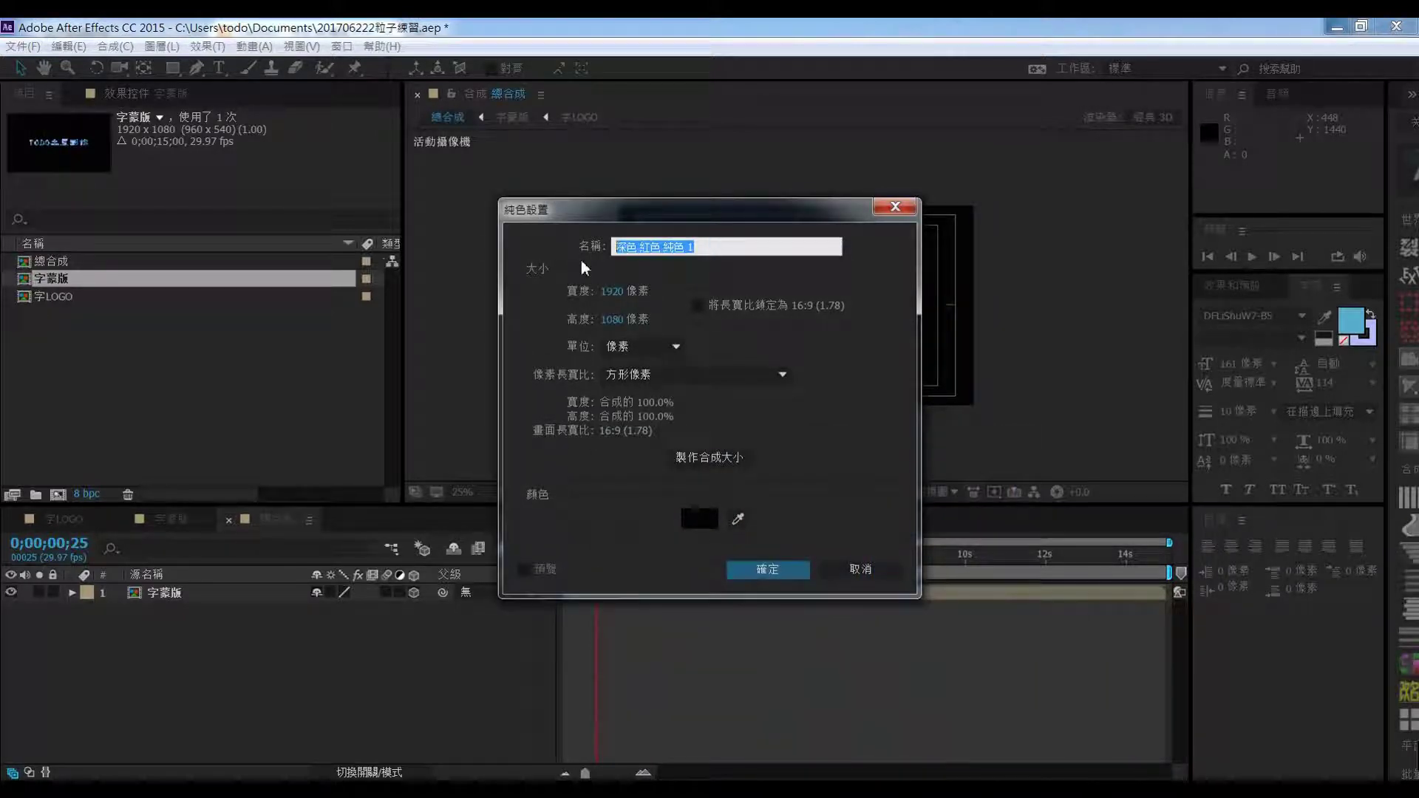
text(2ytk)
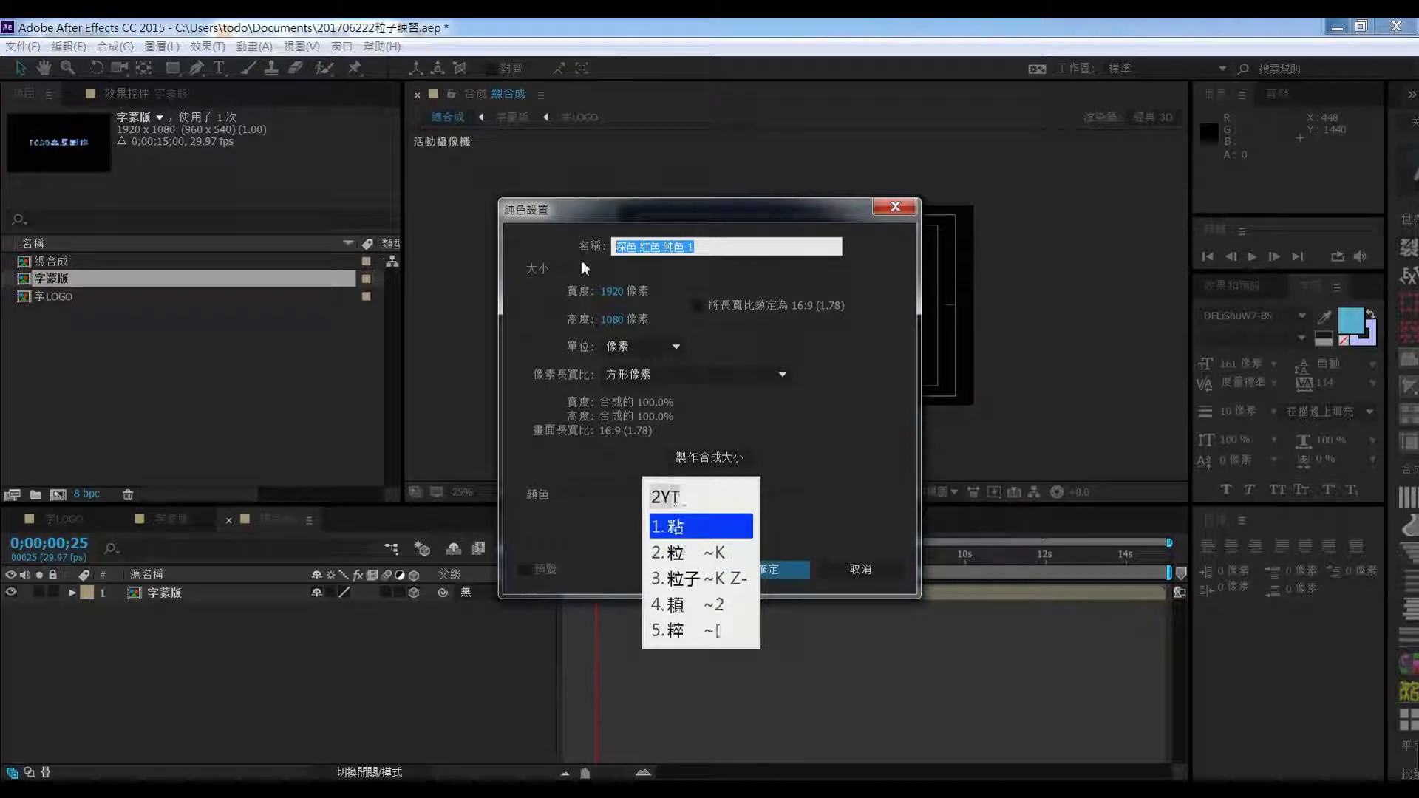
text(z)
key(space)
key(Return)
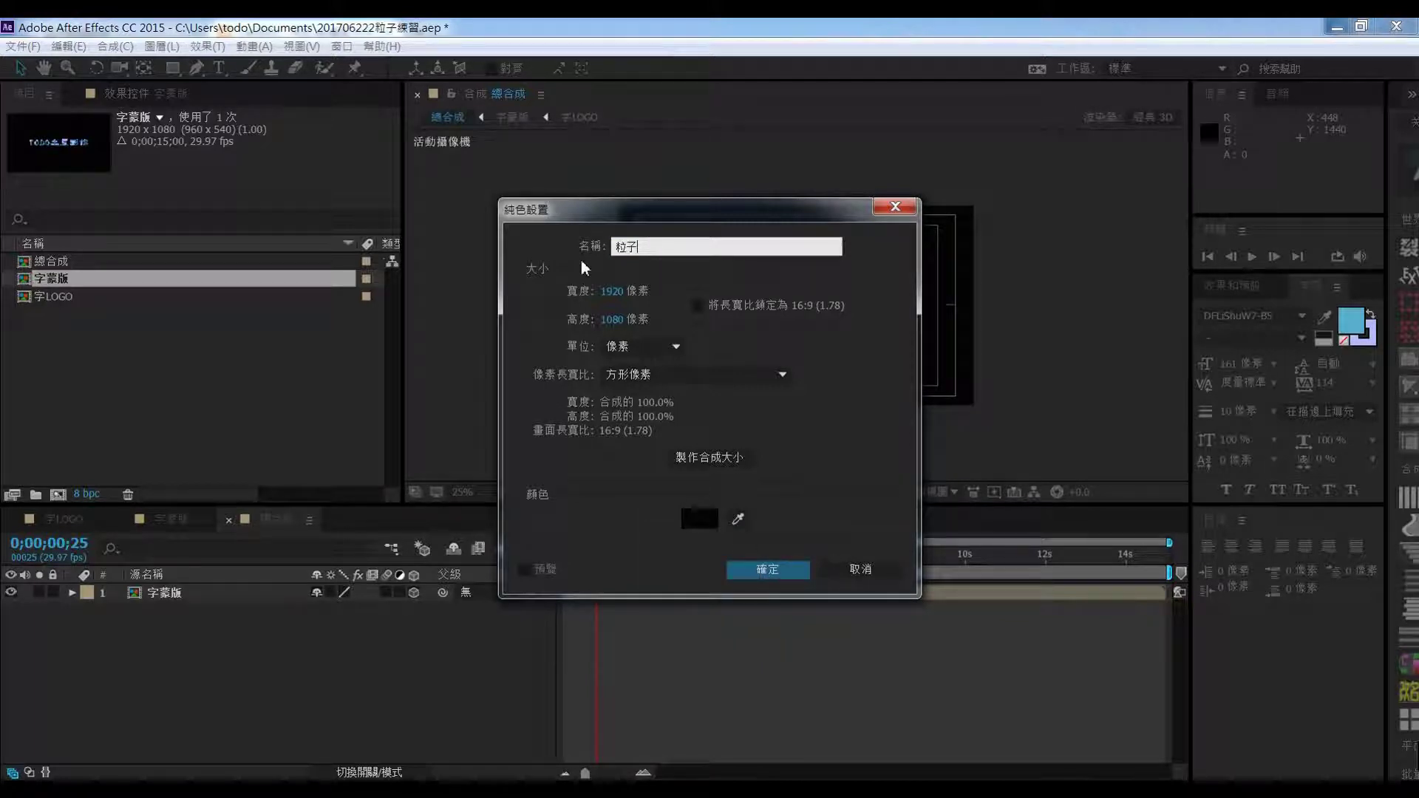
click(771, 572)
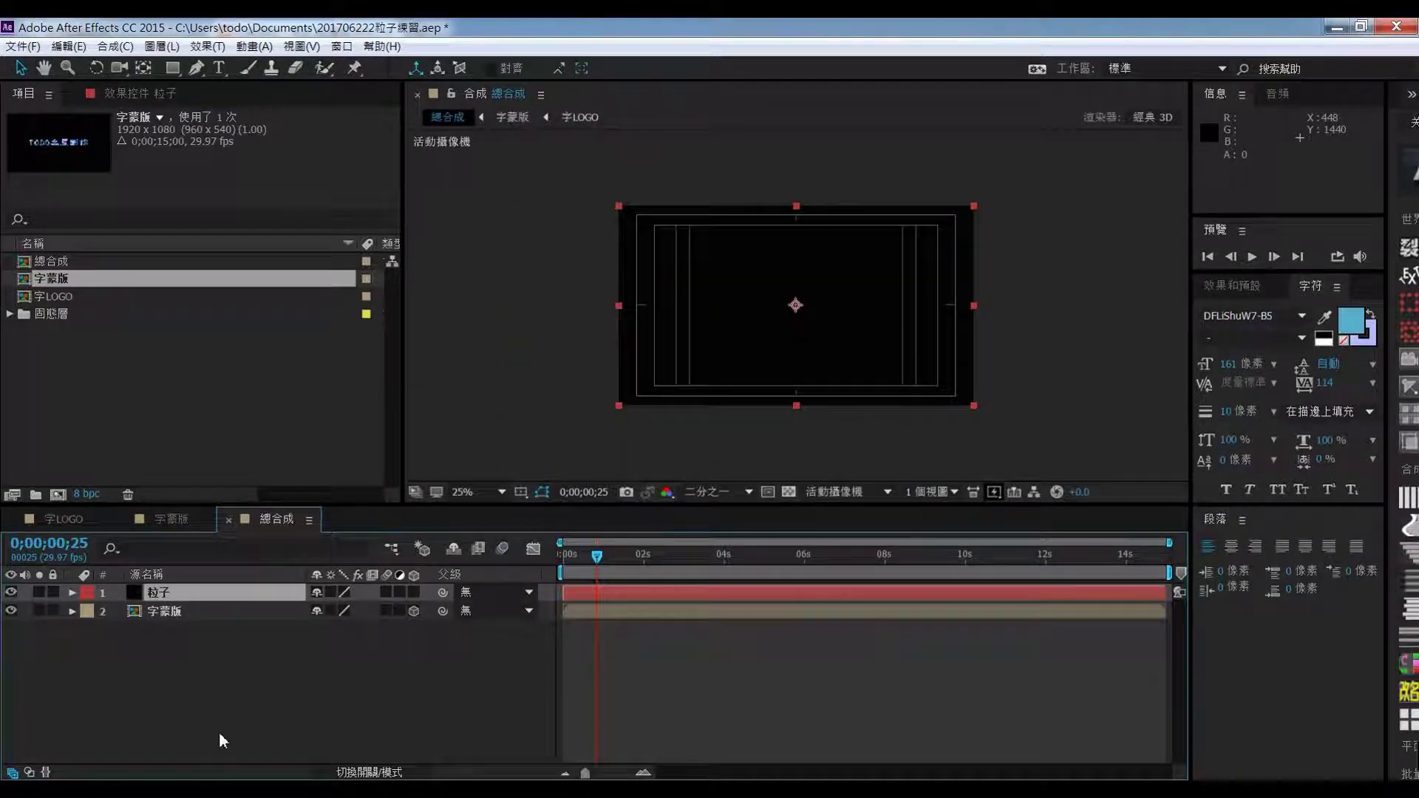
Apply the Trapcode Particular effect to the 粒子 layer
click(193, 592)
right_click(193, 592)
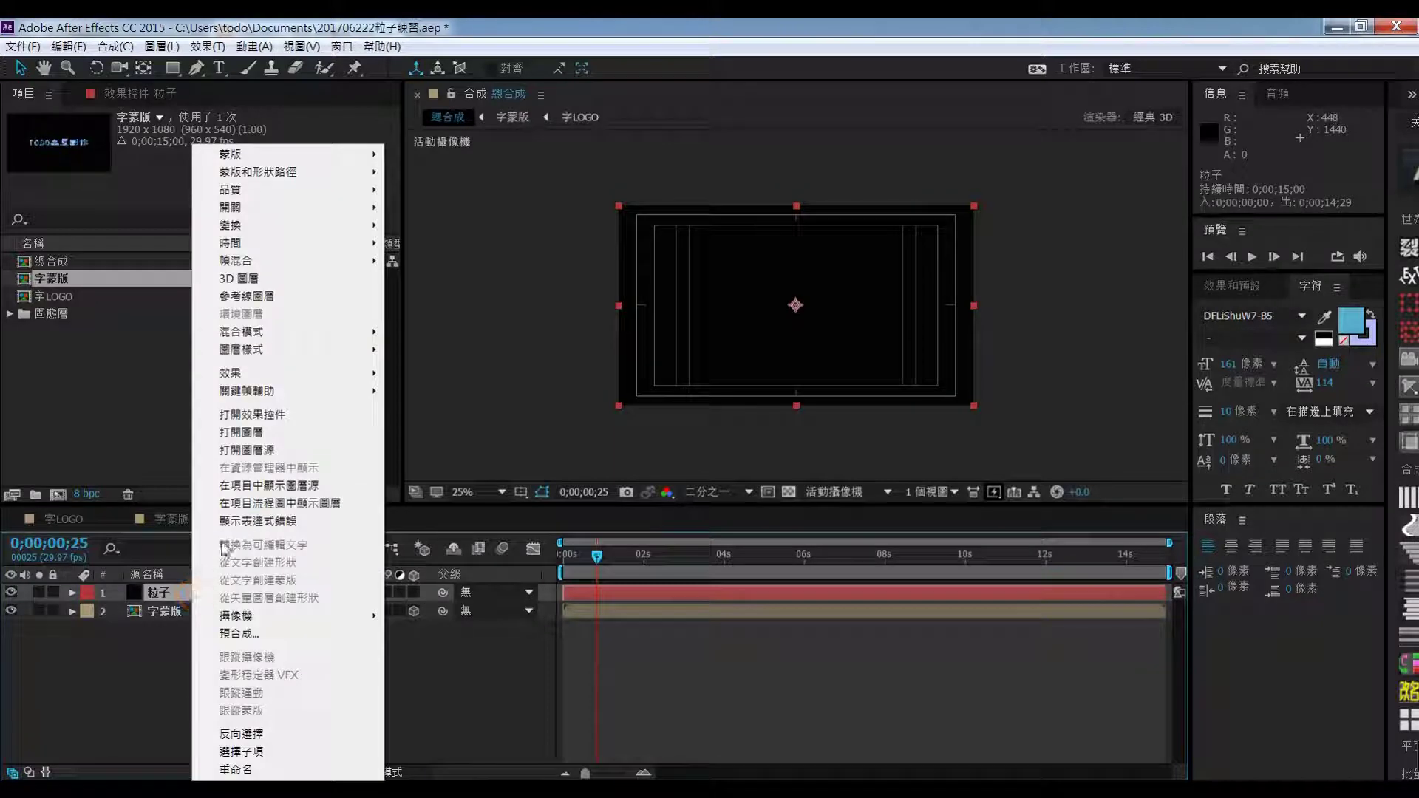
mouse_move(244, 380)
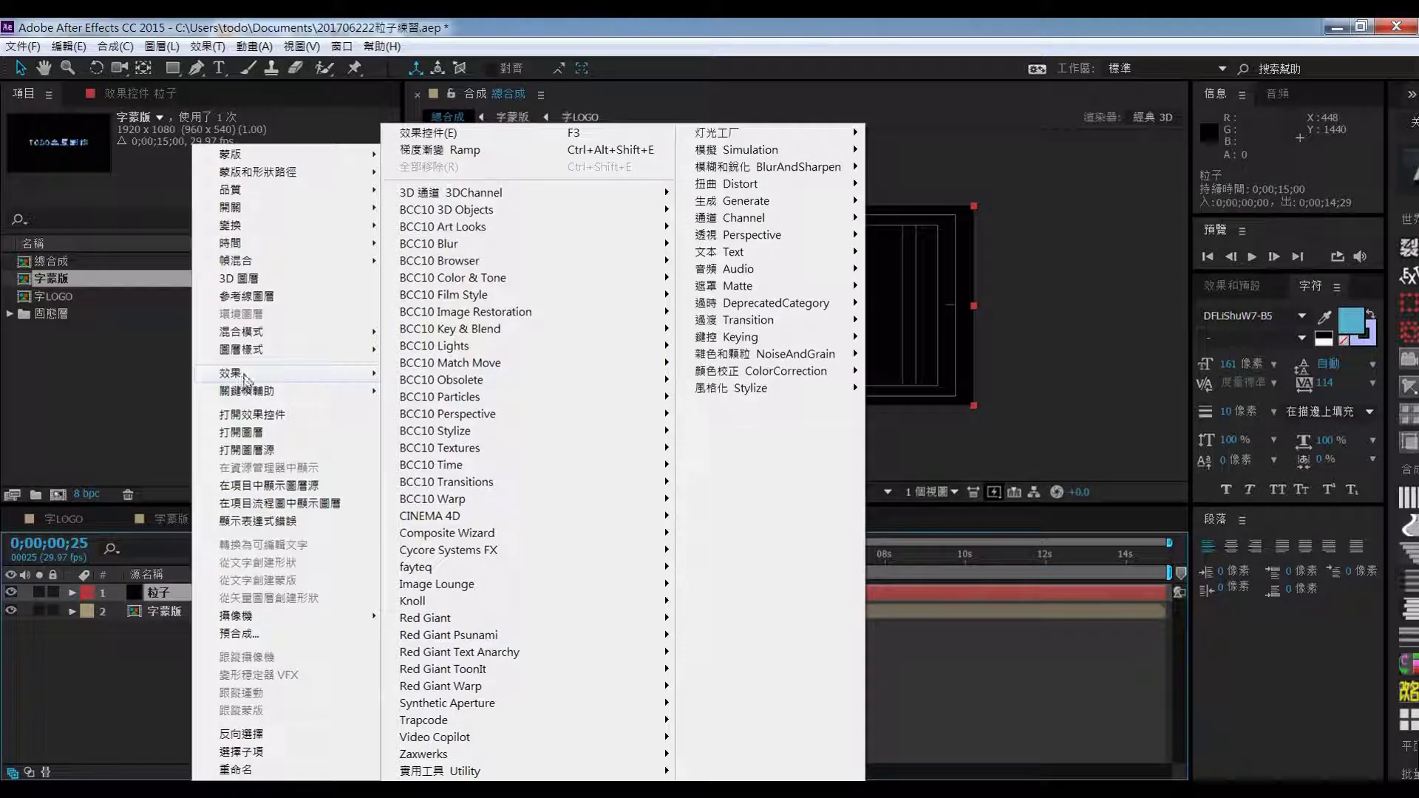
mouse_move(440, 721)
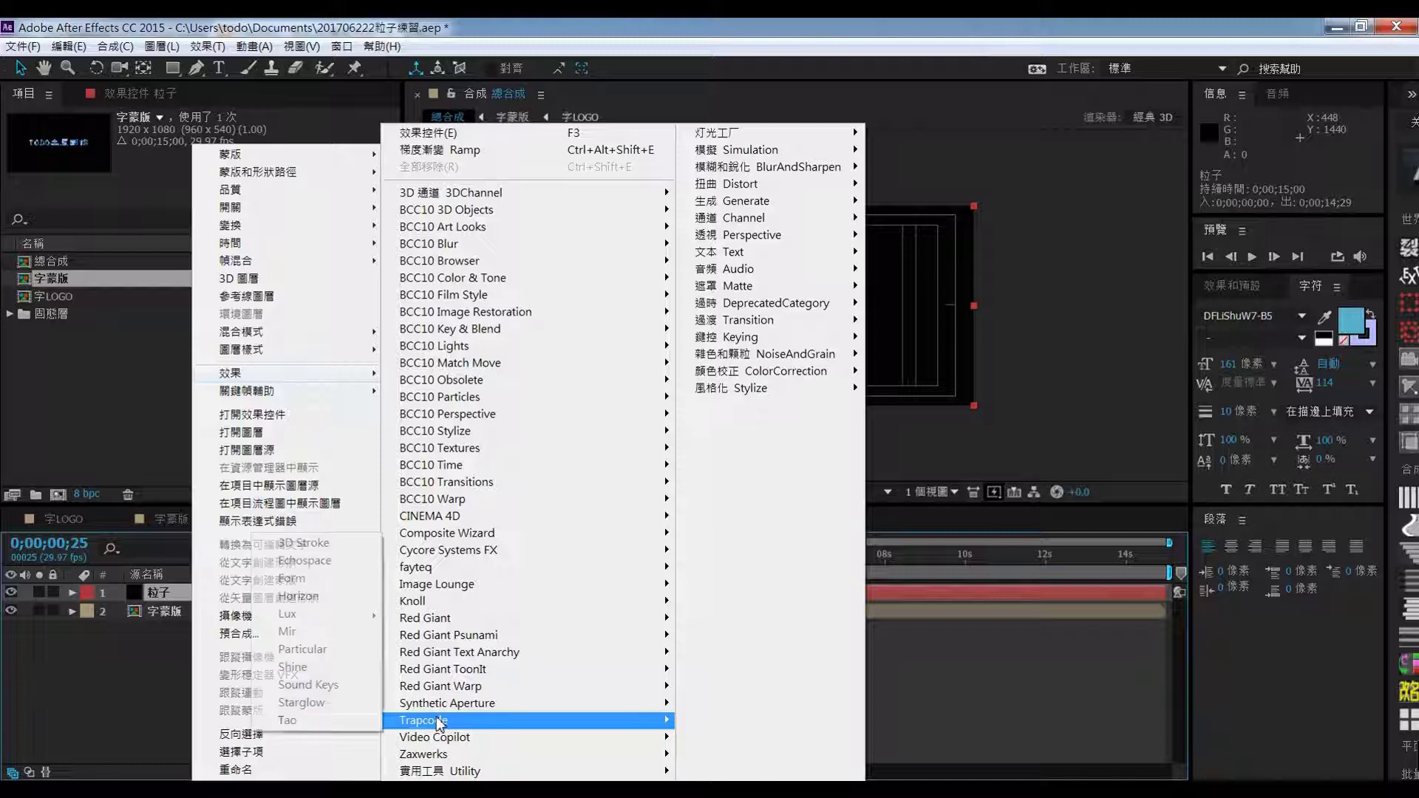
click(317, 650)
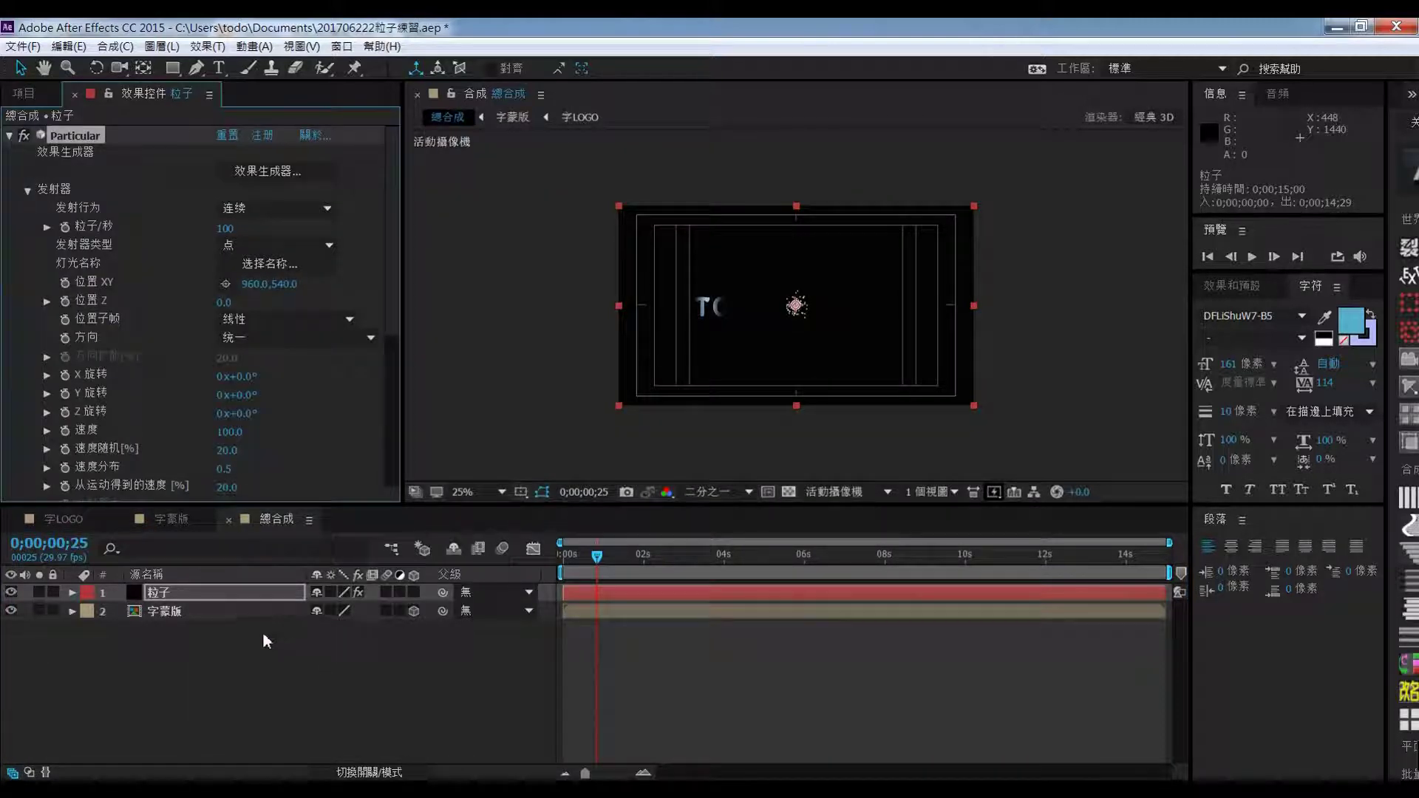
Set Particular's emitter type to 图层 and choose 字蒙版 as the emitter layer
click(321, 244)
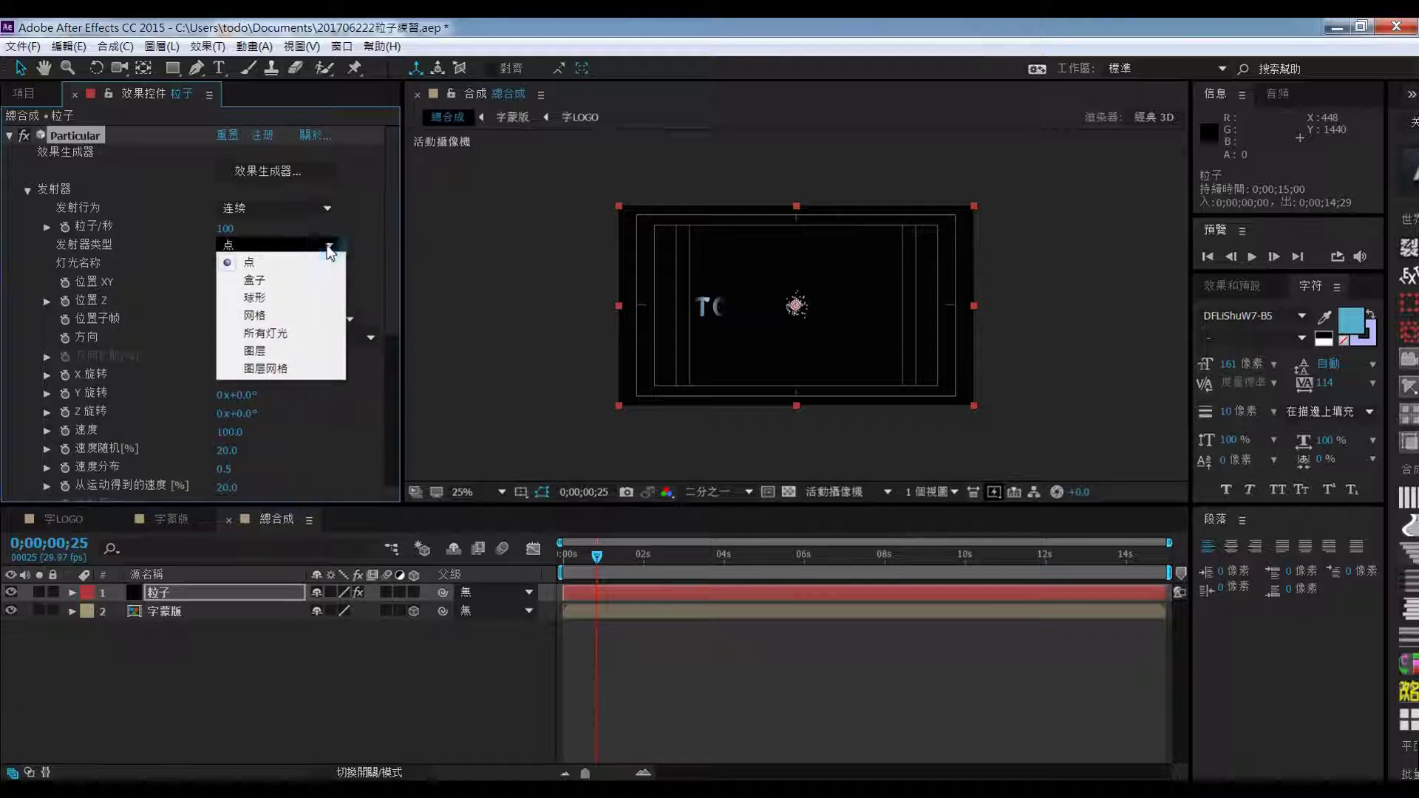
click(262, 353)
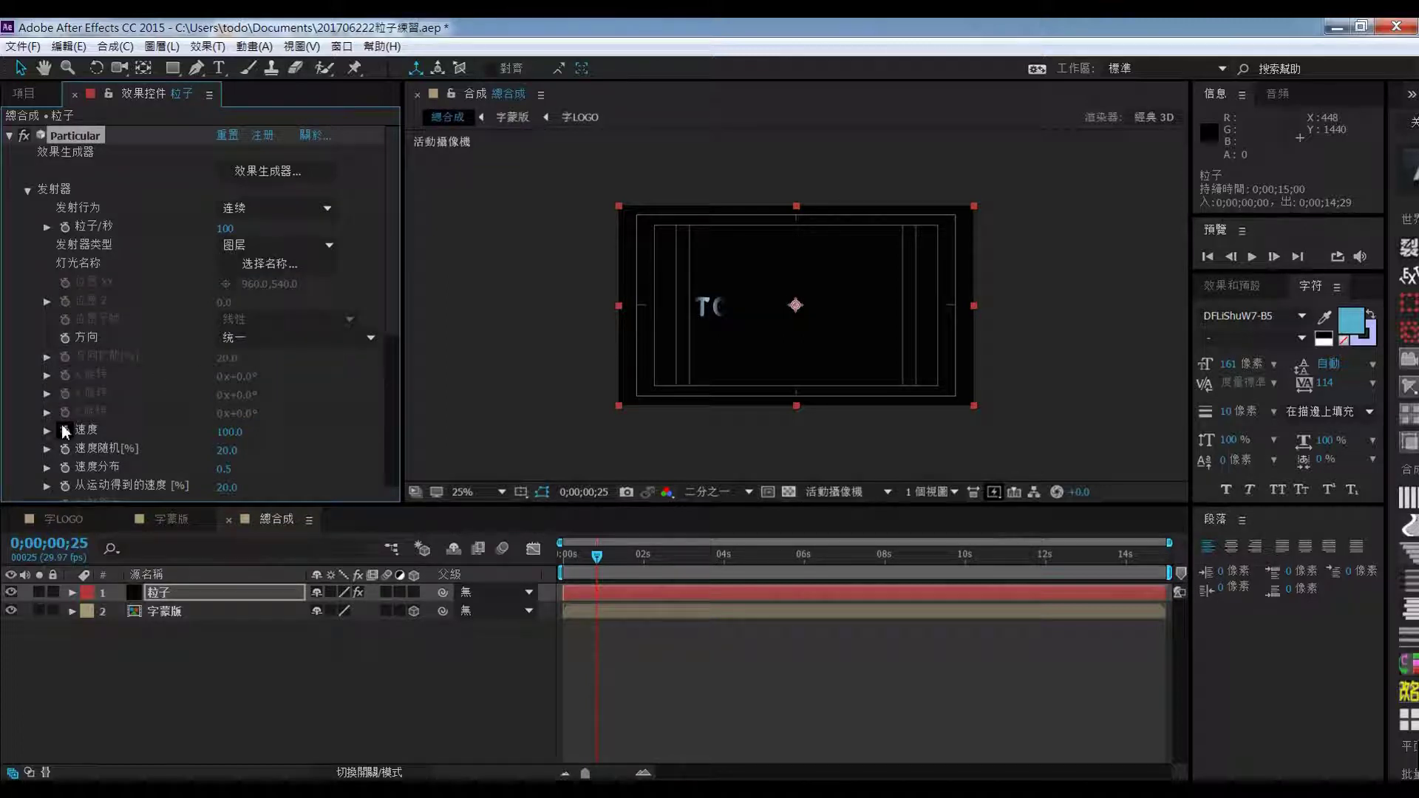
scroll(62, 424, down, 2)
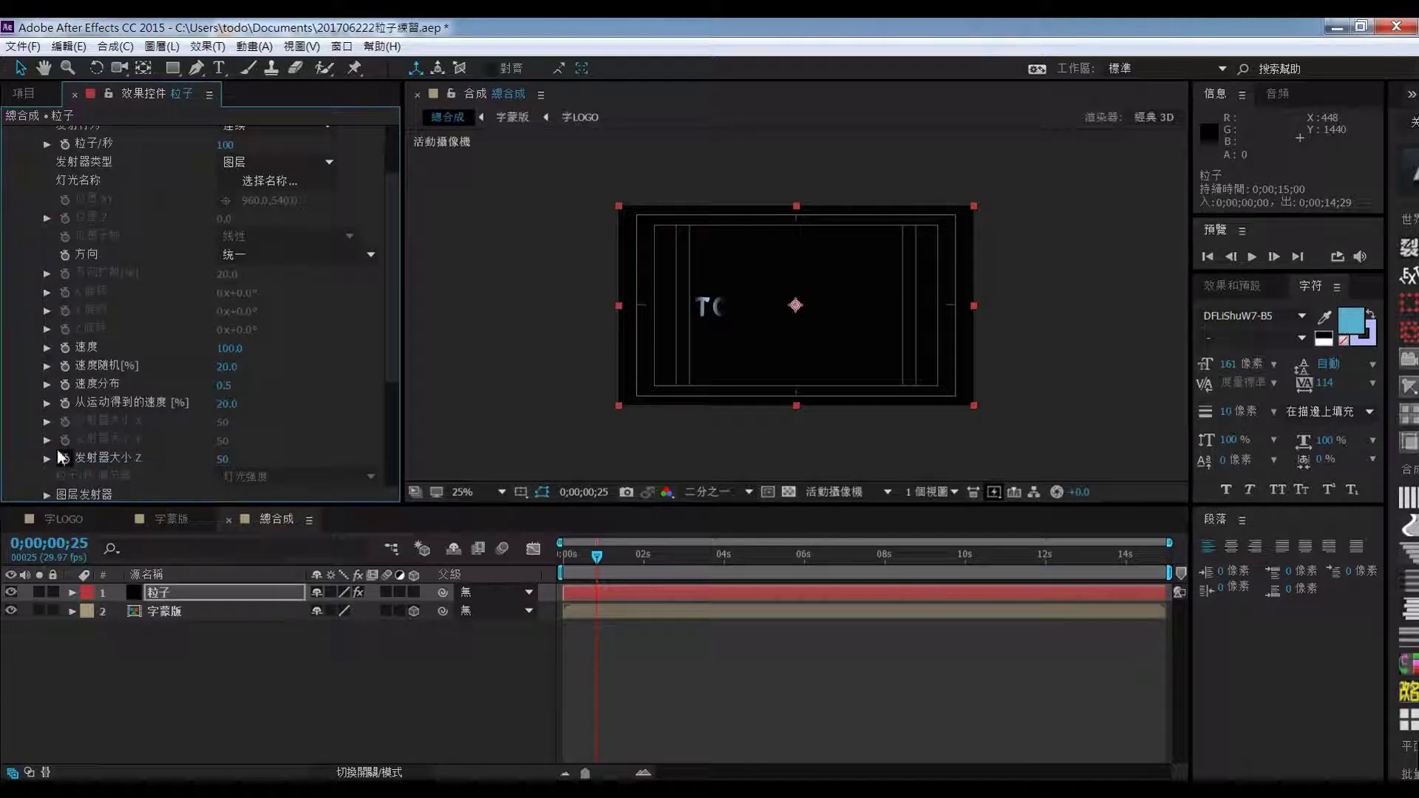
scroll(63, 457, down, 1)
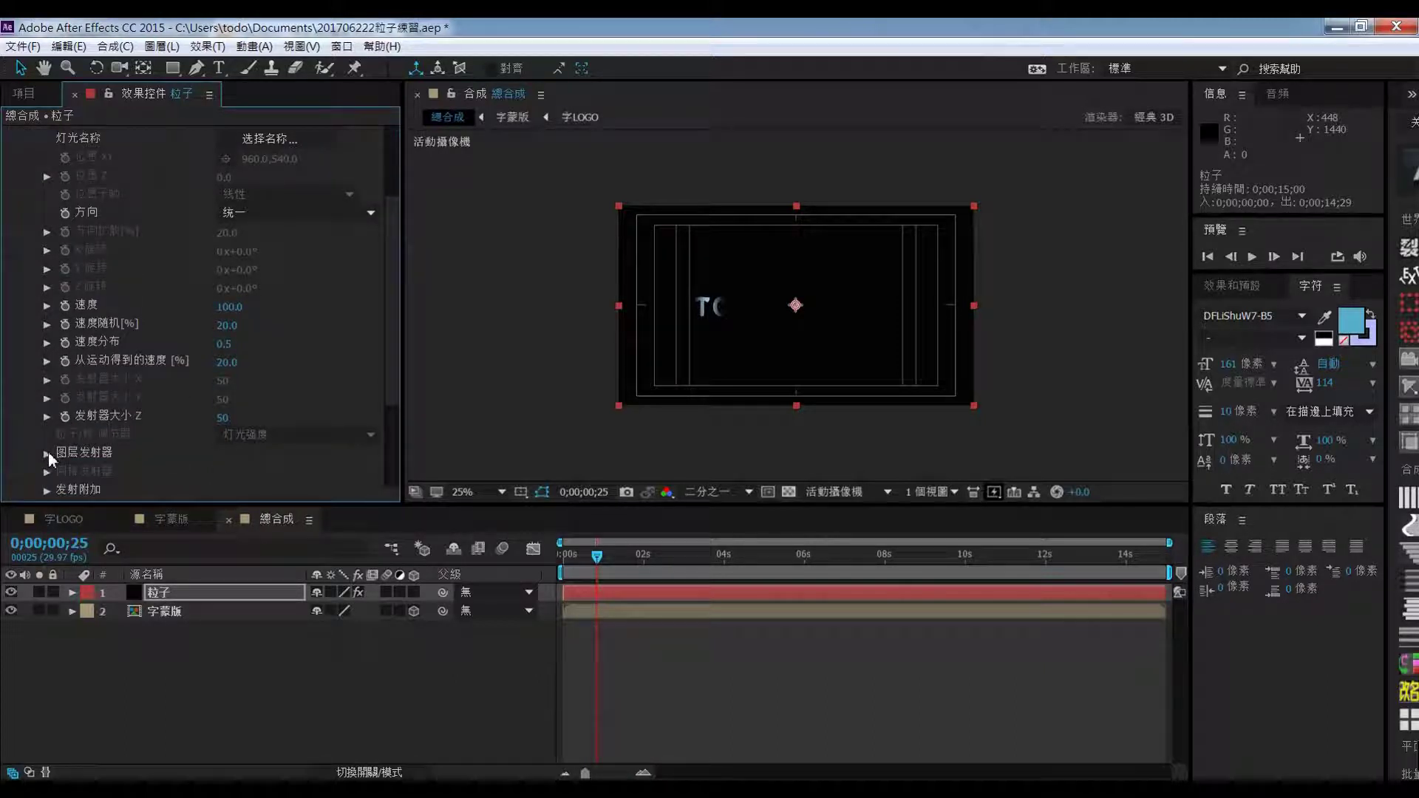
click(47, 452)
scroll(201, 437, down, 1)
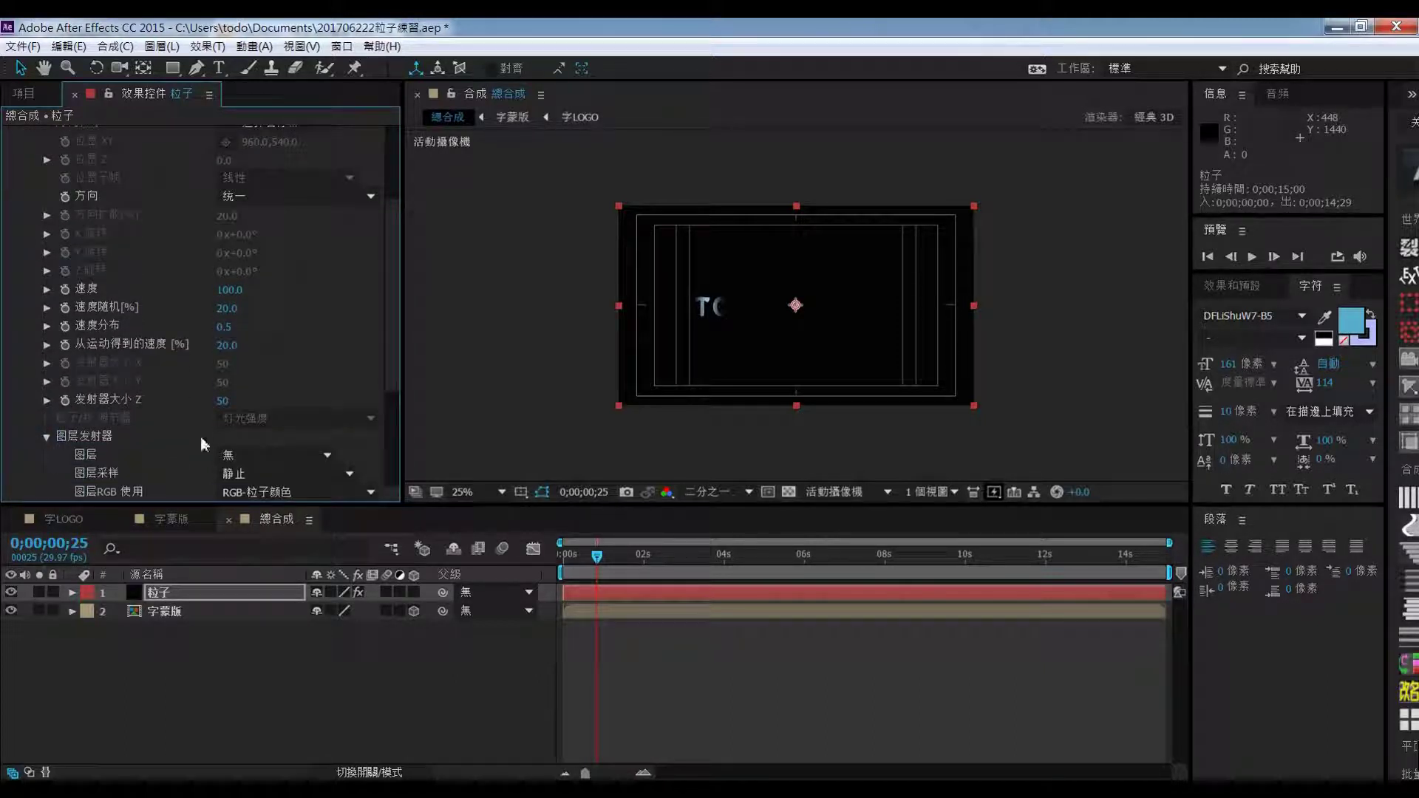
click(318, 451)
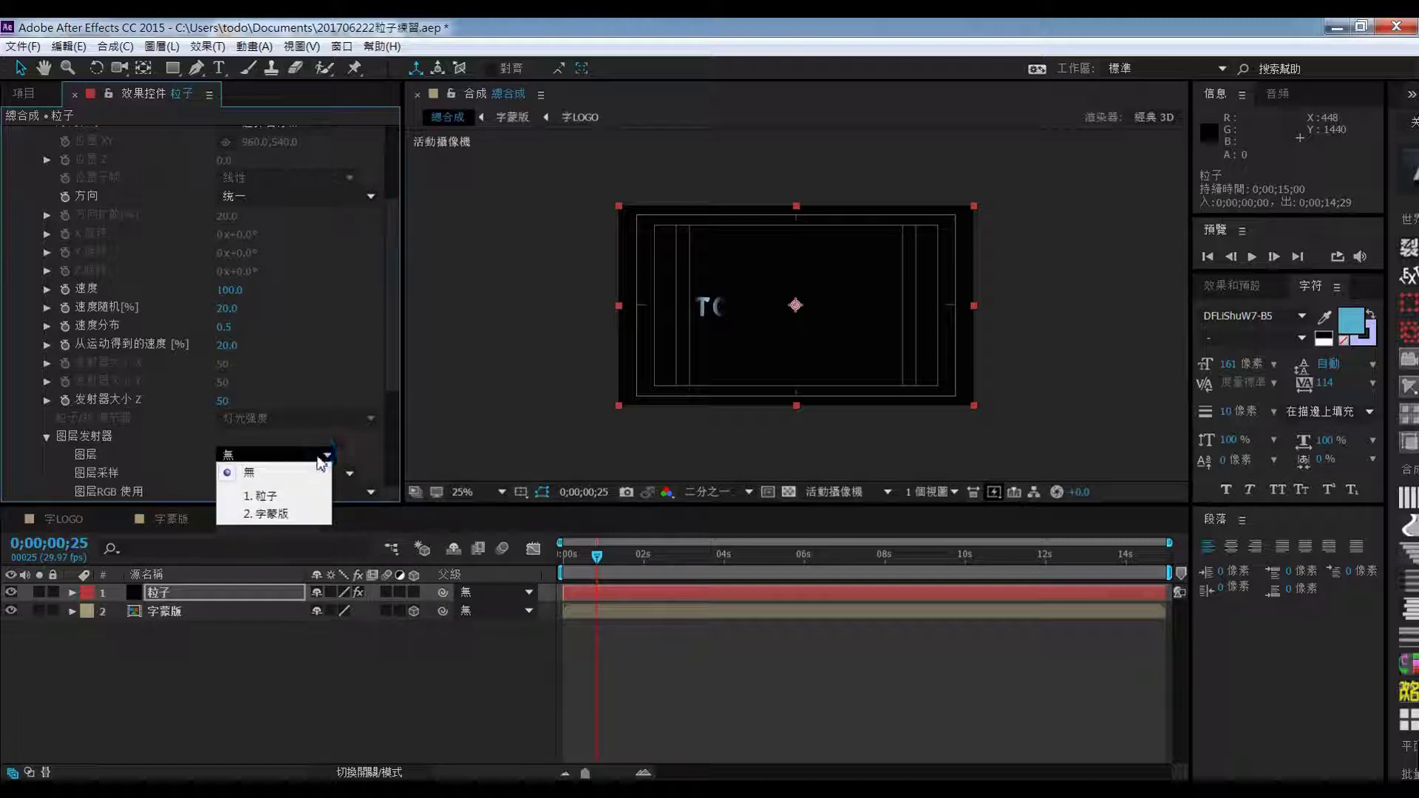
click(290, 513)
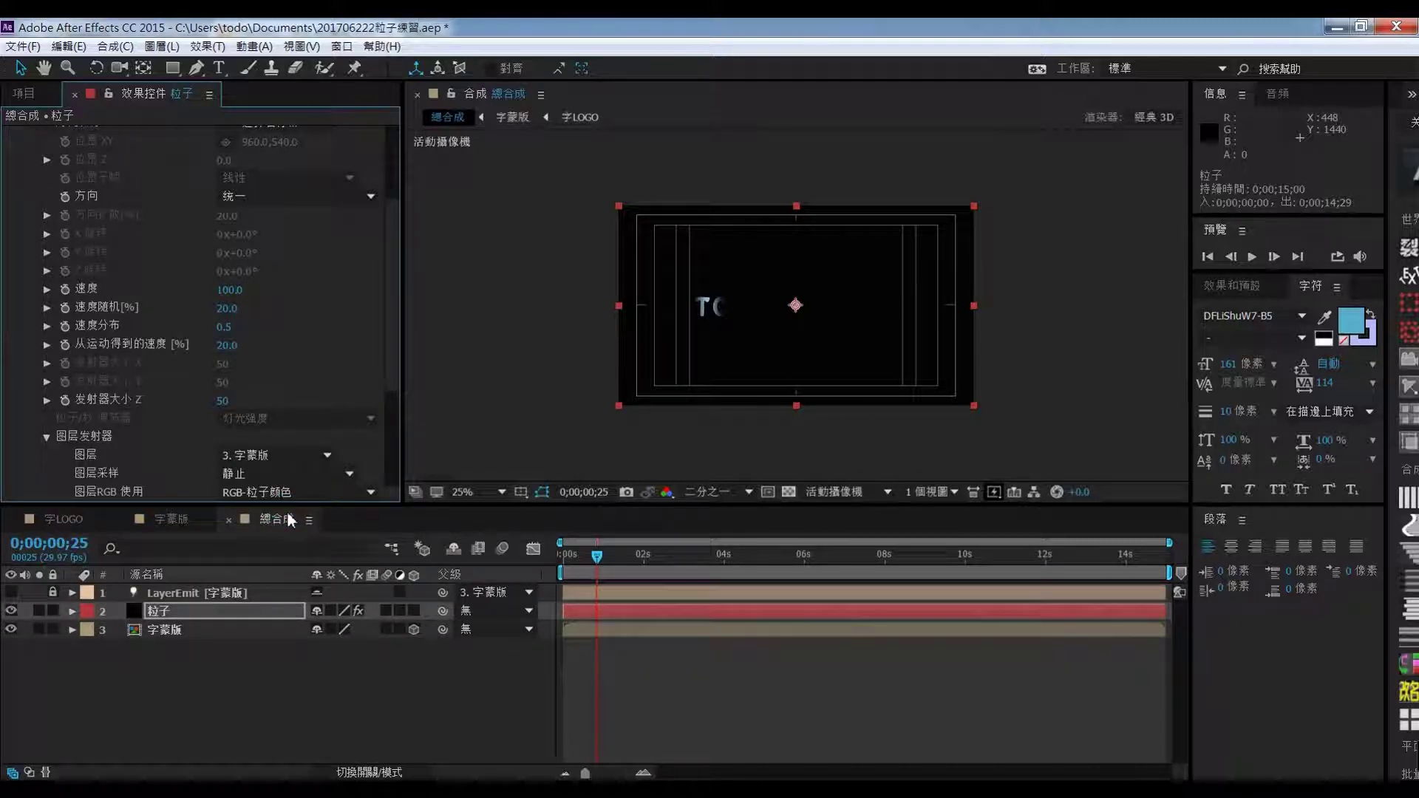
Set the emitter's layer sampling to 粒子出生时间 and scrub the timeline to check the particles
click(329, 474)
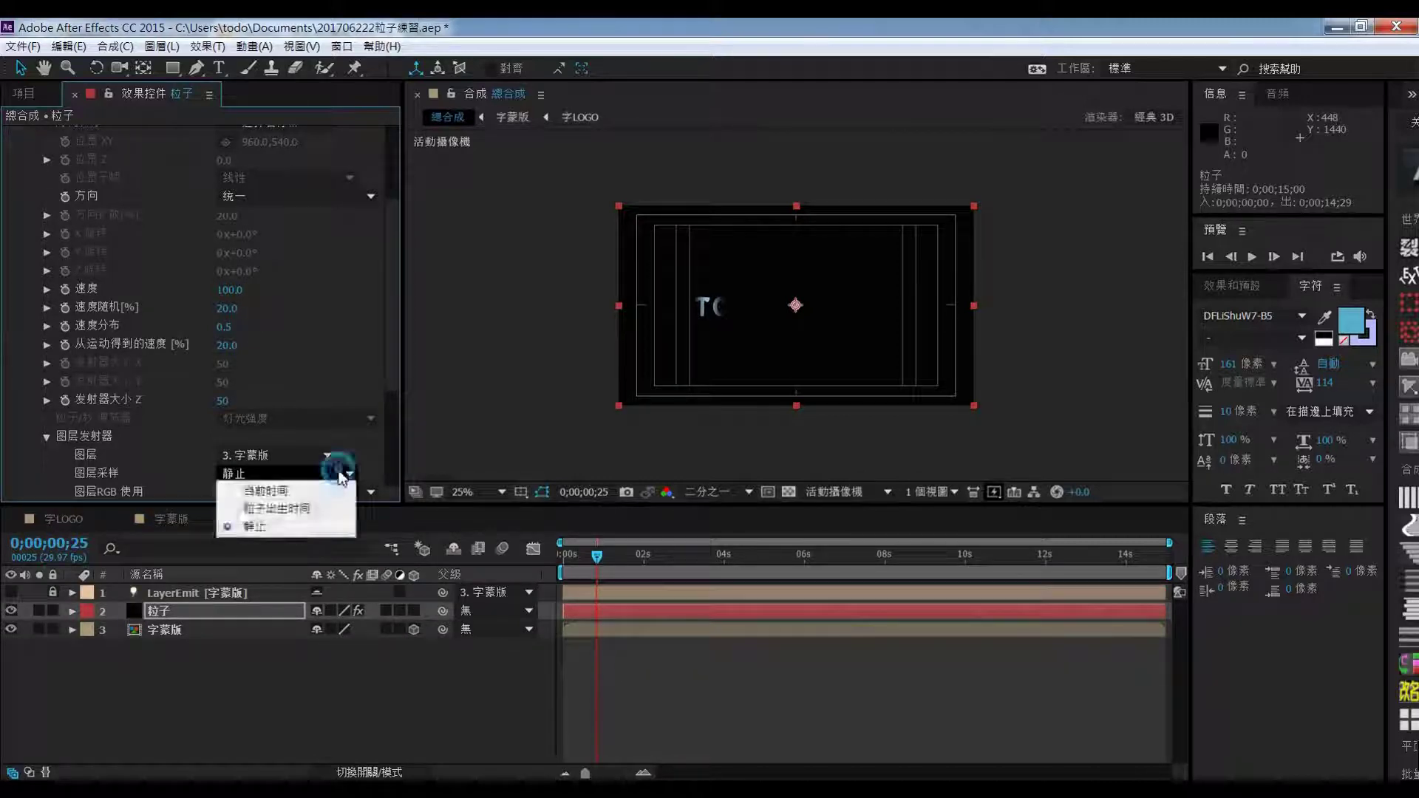
click(300, 510)
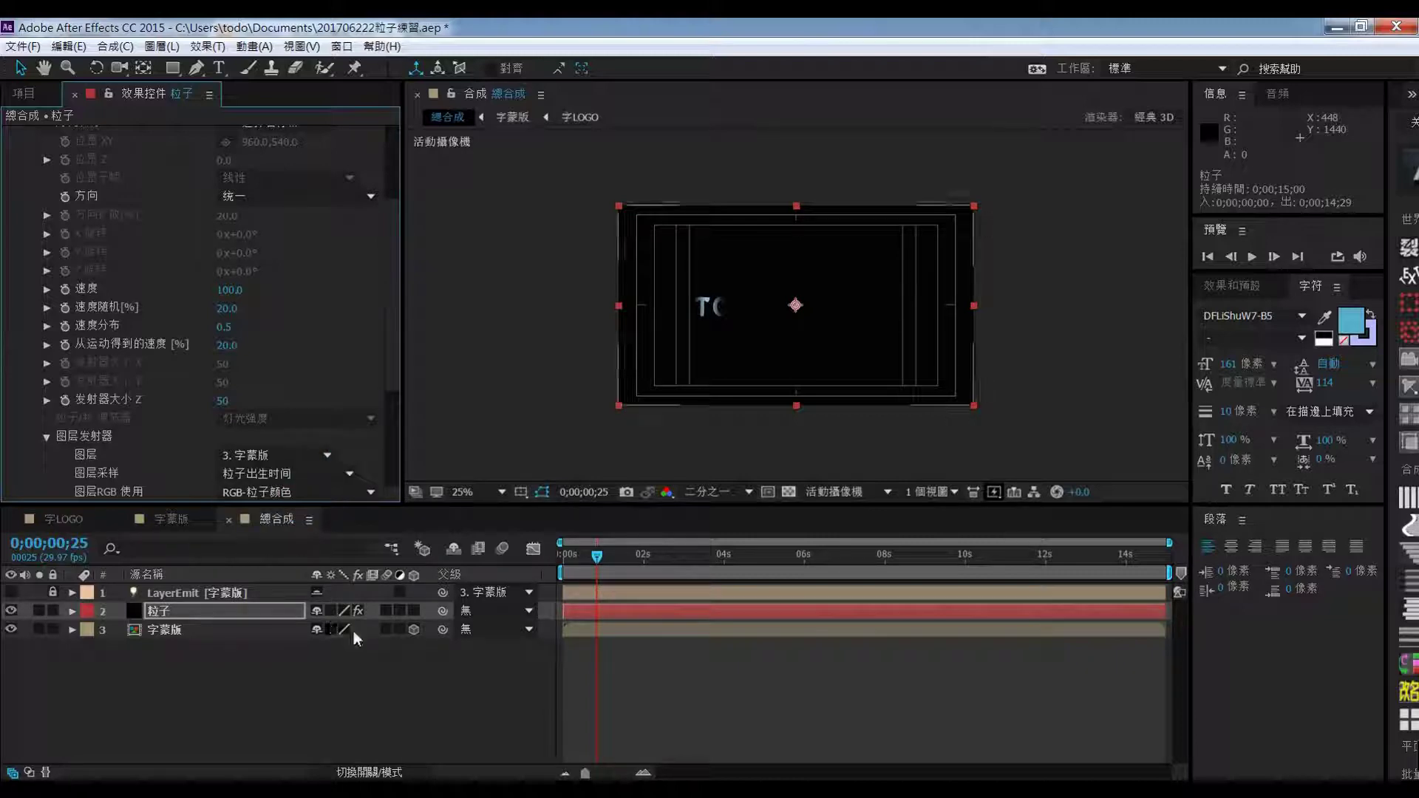
drag(597, 560, 611, 562)
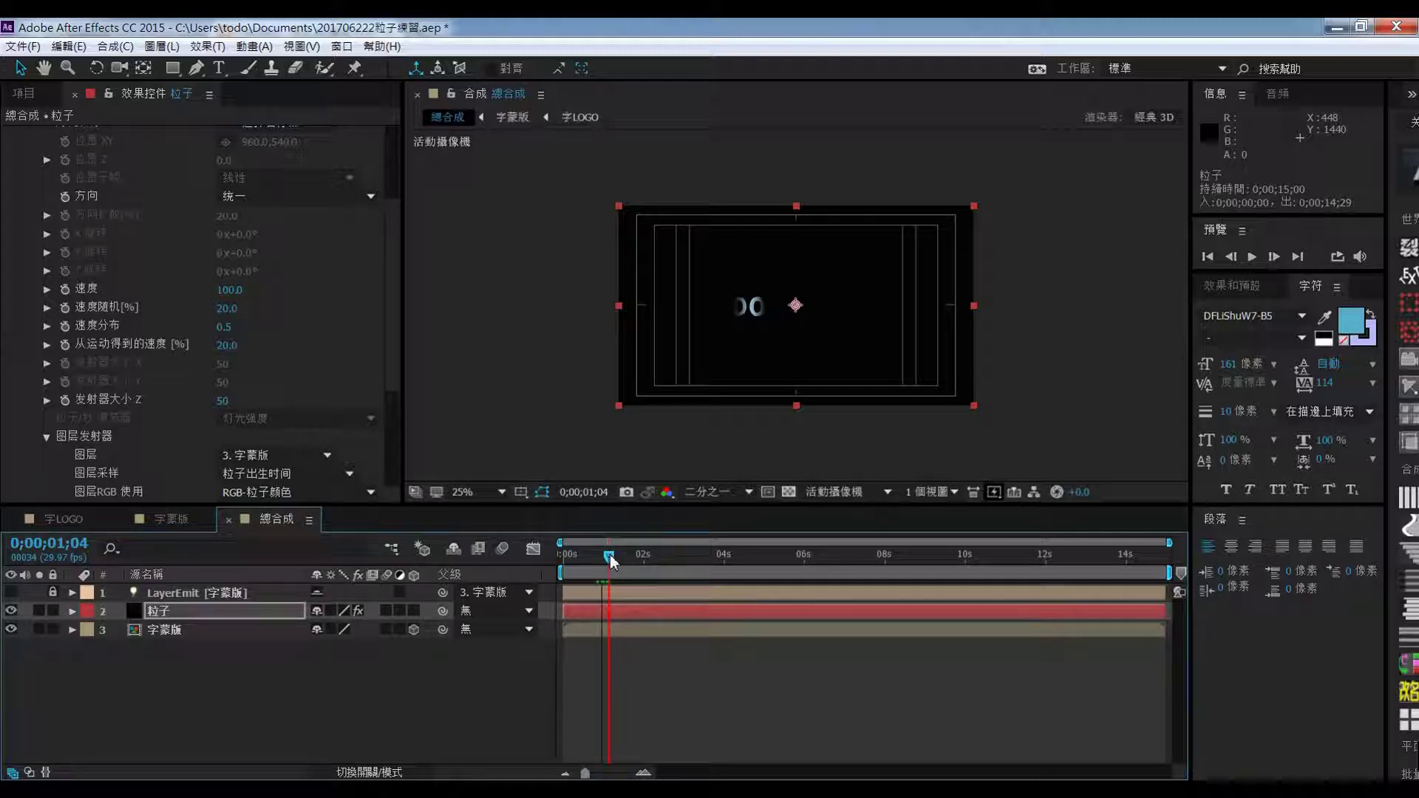
drag(611, 562, 592, 561)
Set the emission rate to 40000 particles per second and scrub to about 0;00;01;05 to check it
scroll(392, 295, up, 3)
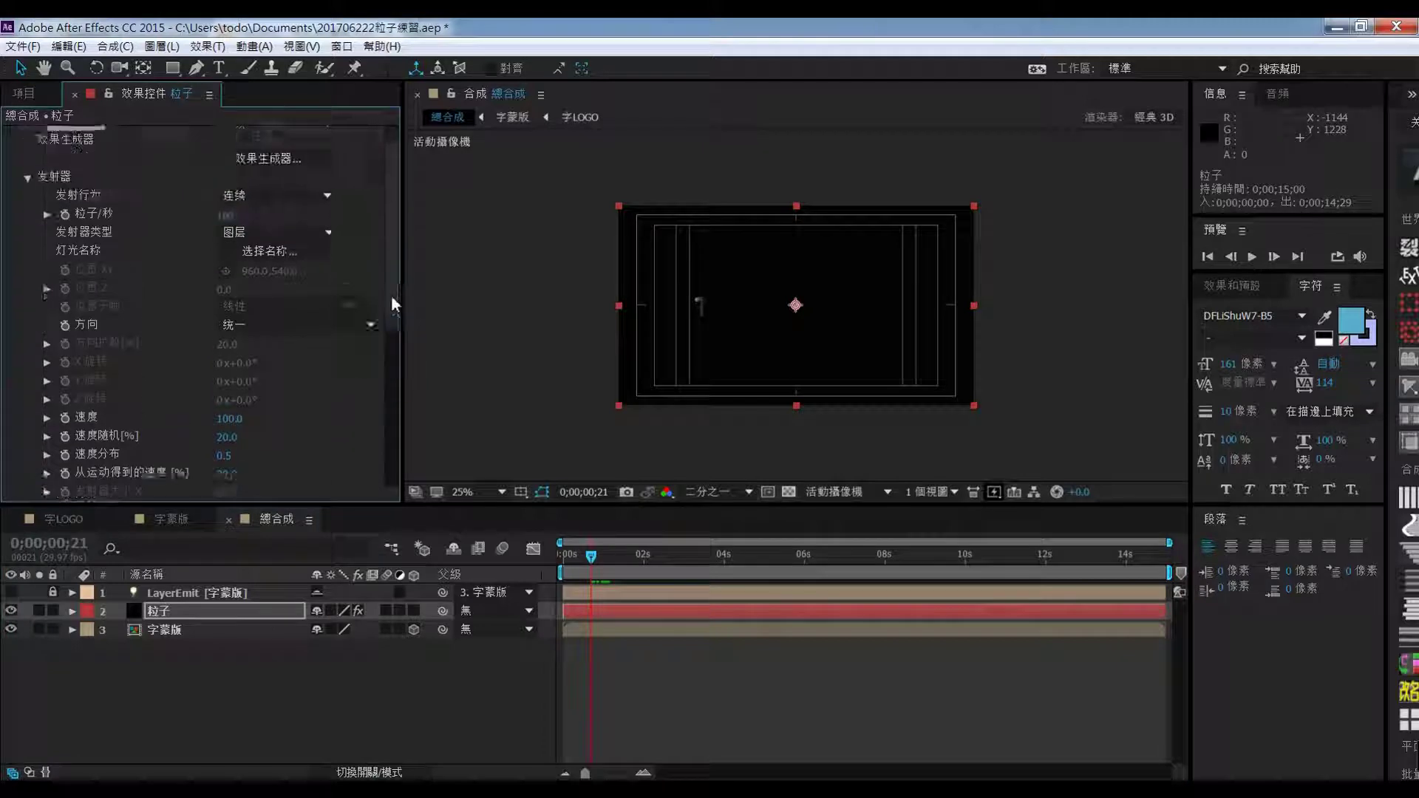
scroll(392, 295, up, 1)
click(224, 229)
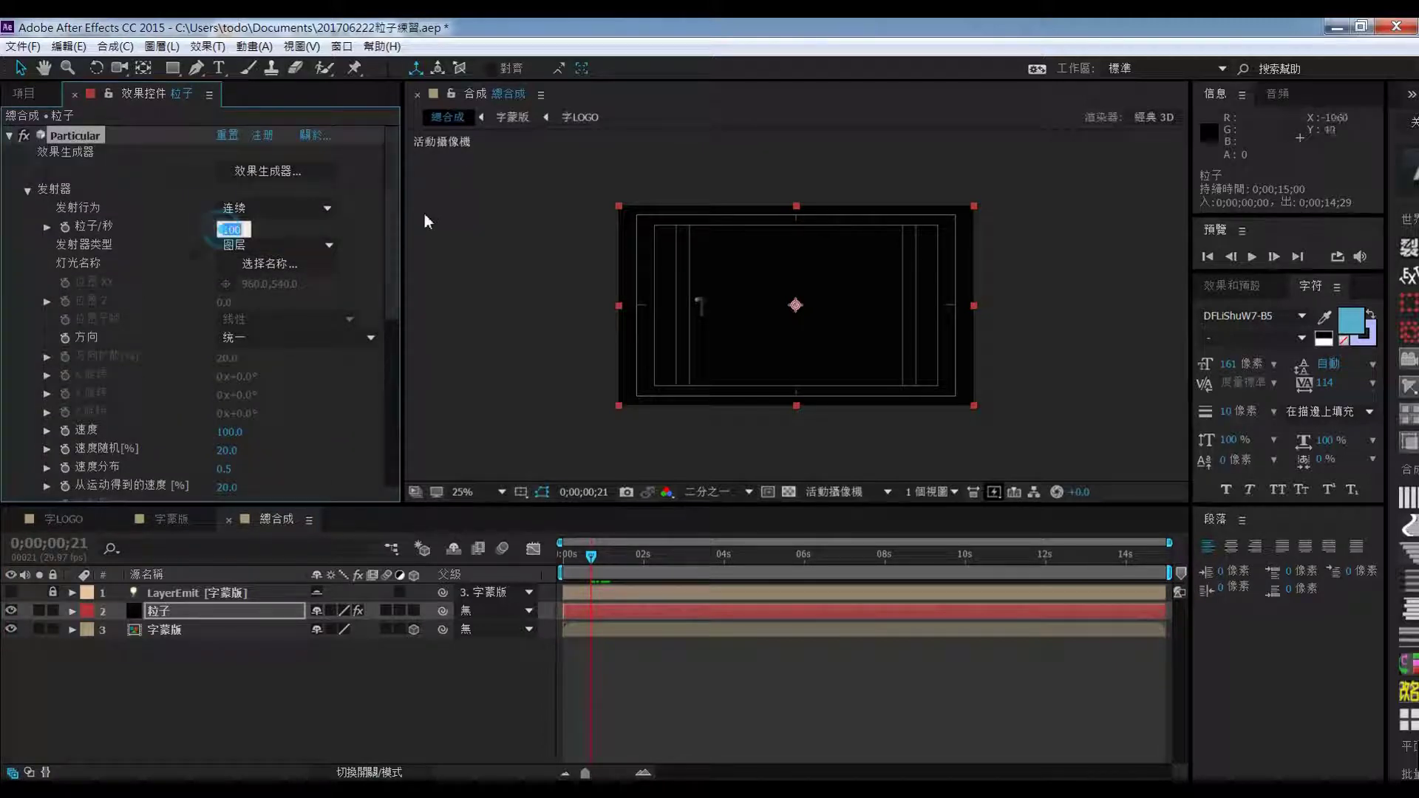
text(4000)
key(Return)
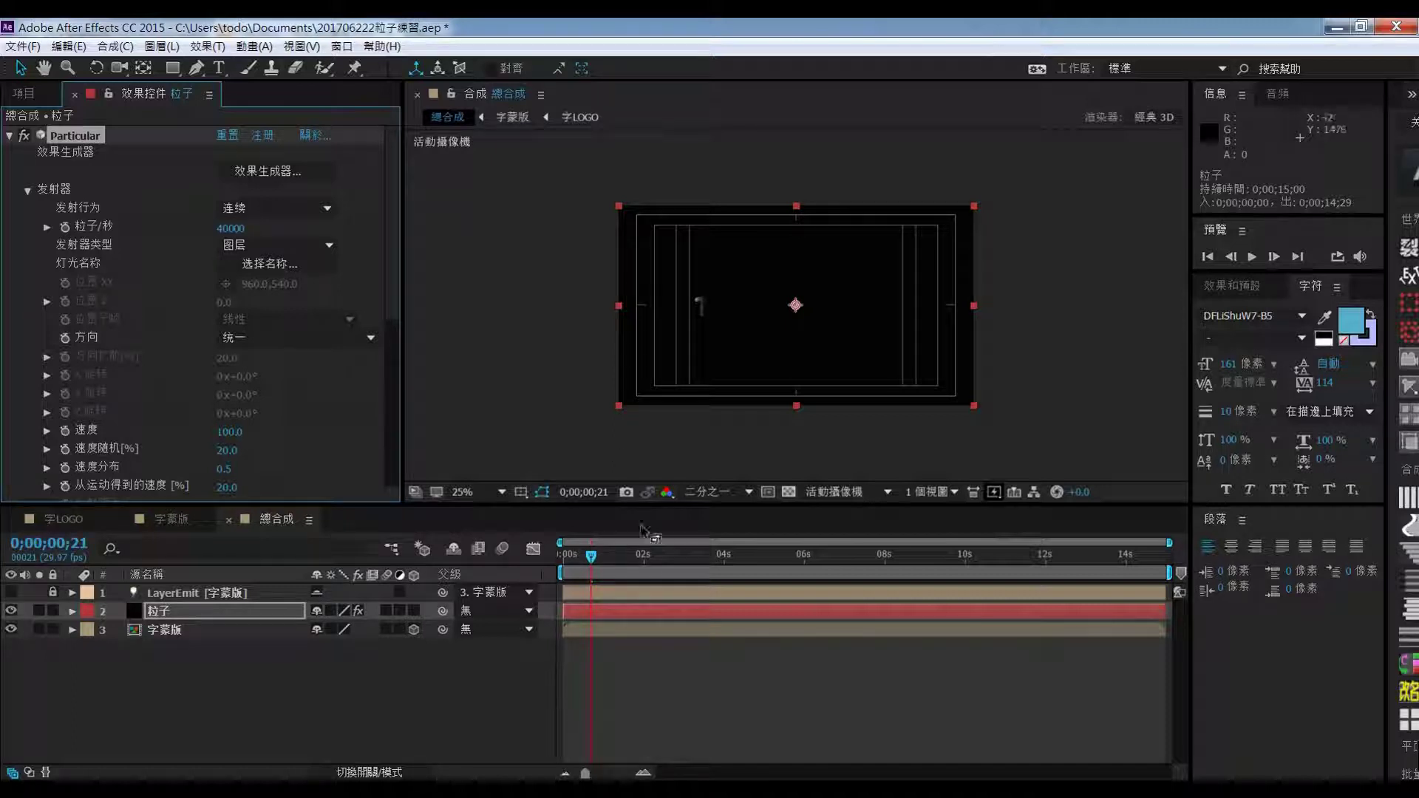
mouse_move(592, 556)
mouse_down()
mouse_move(625, 561)
mouse_move(604, 561)
mouse_move(606, 547)
mouse_up()
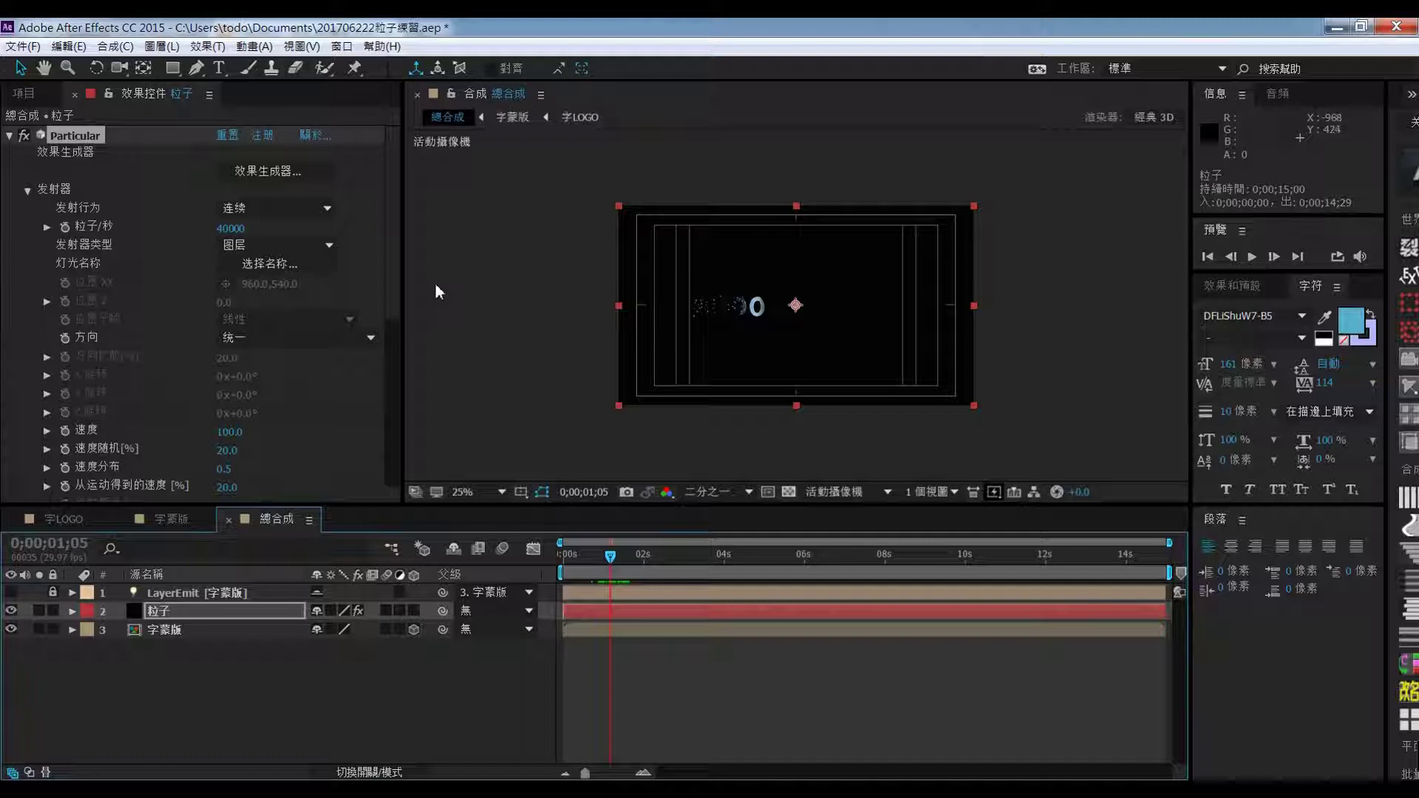
Set the emission direction to 定向, with a speed of 450 and 100% speed randomness
click(370, 337)
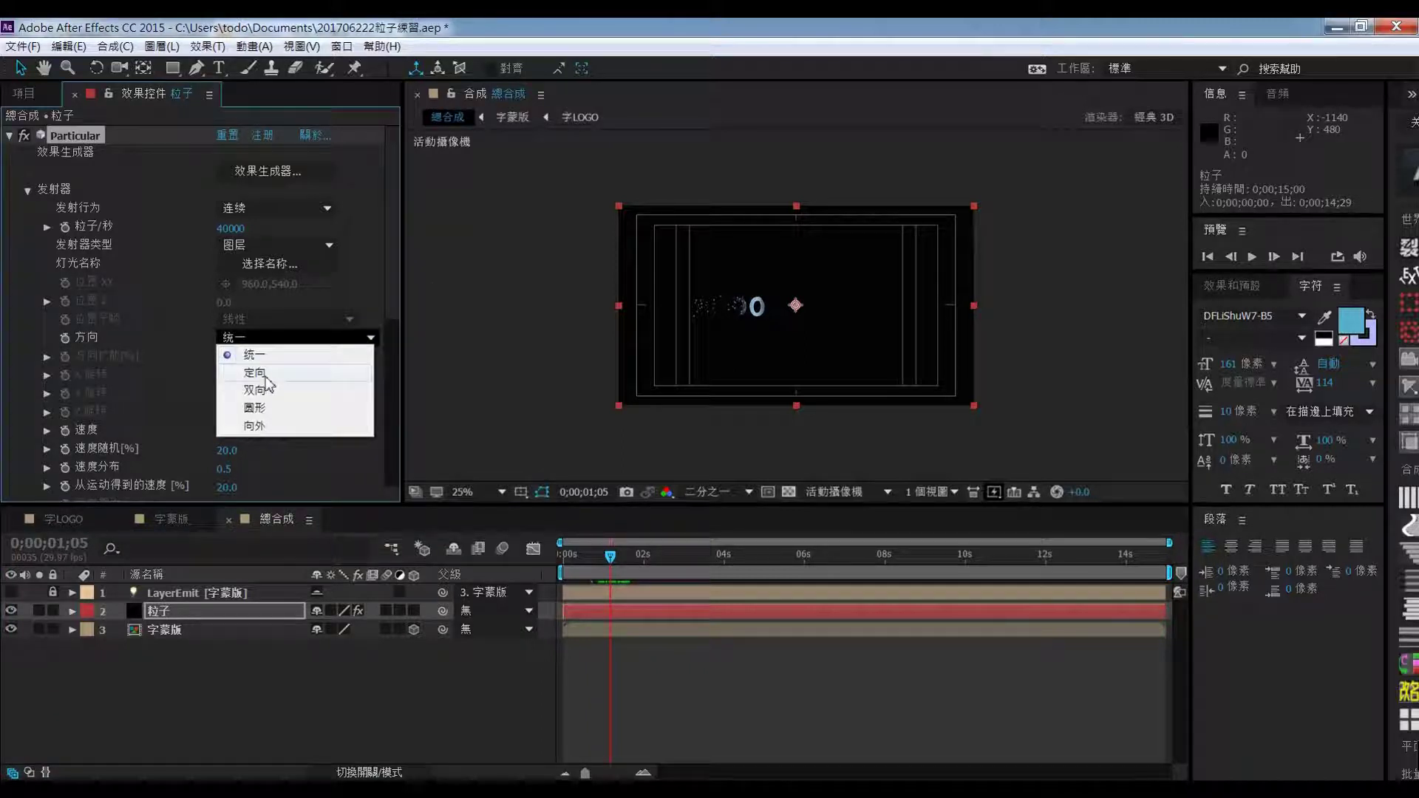
click(259, 373)
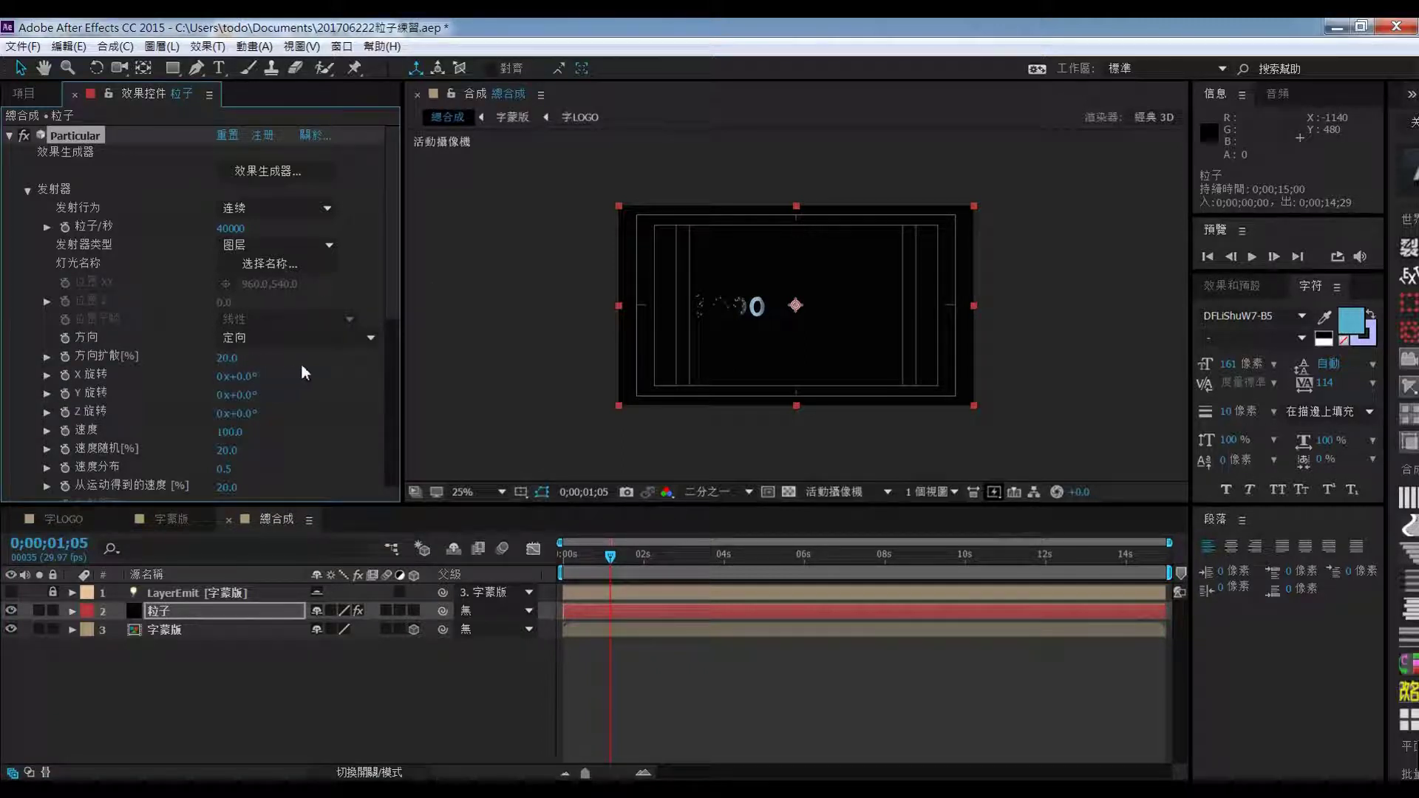
click(230, 431)
click(233, 451)
key(Return)
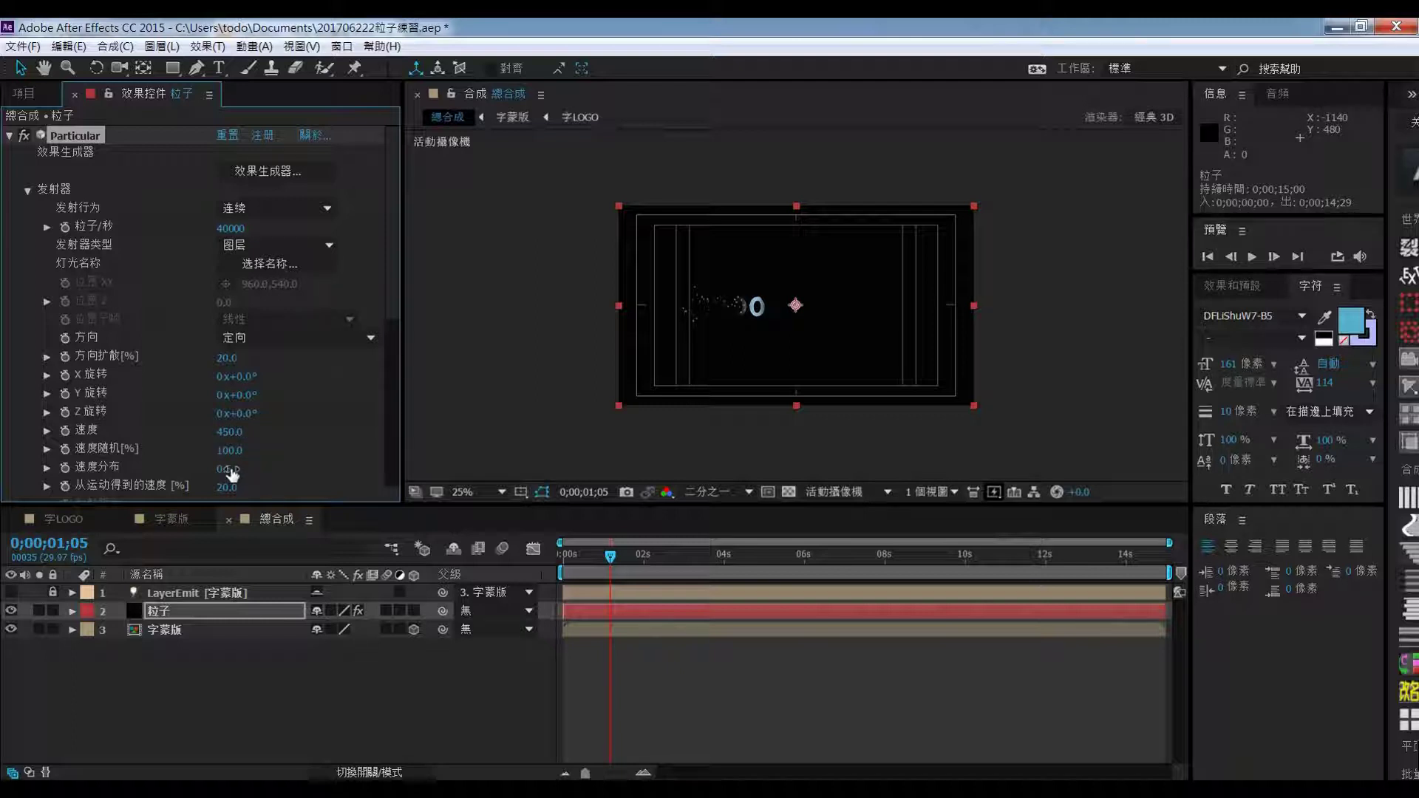
Set the emitter's speed distribution to 1.7 and its velocity from motion to 79%
click(231, 468)
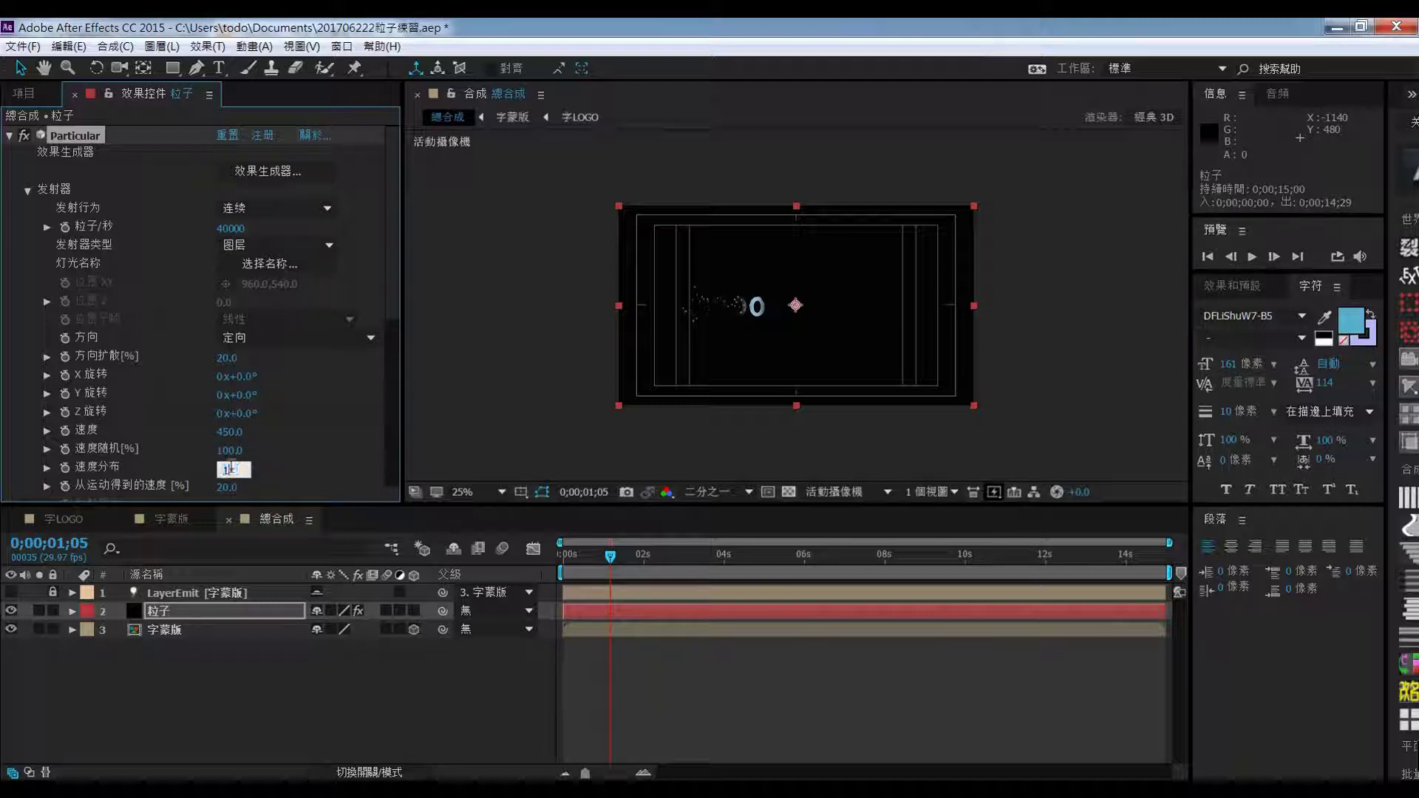
text(1.7)
key(Return)
drag(226, 491, 276, 485)
Set the particle life to 2 seconds in Particular's 粒子 settings
drag(393, 299, 389, 393)
scroll(197, 335, down, 3)
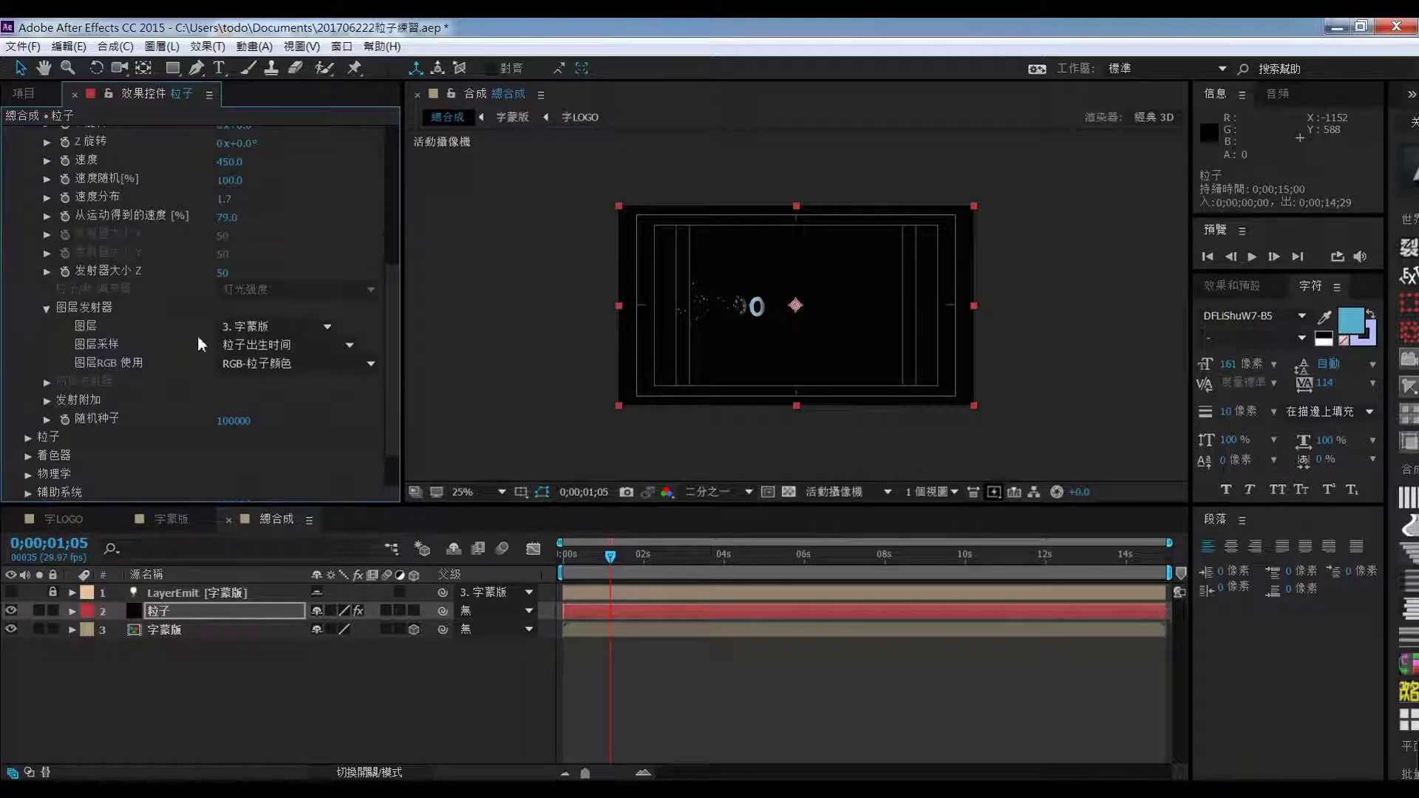
click(29, 384)
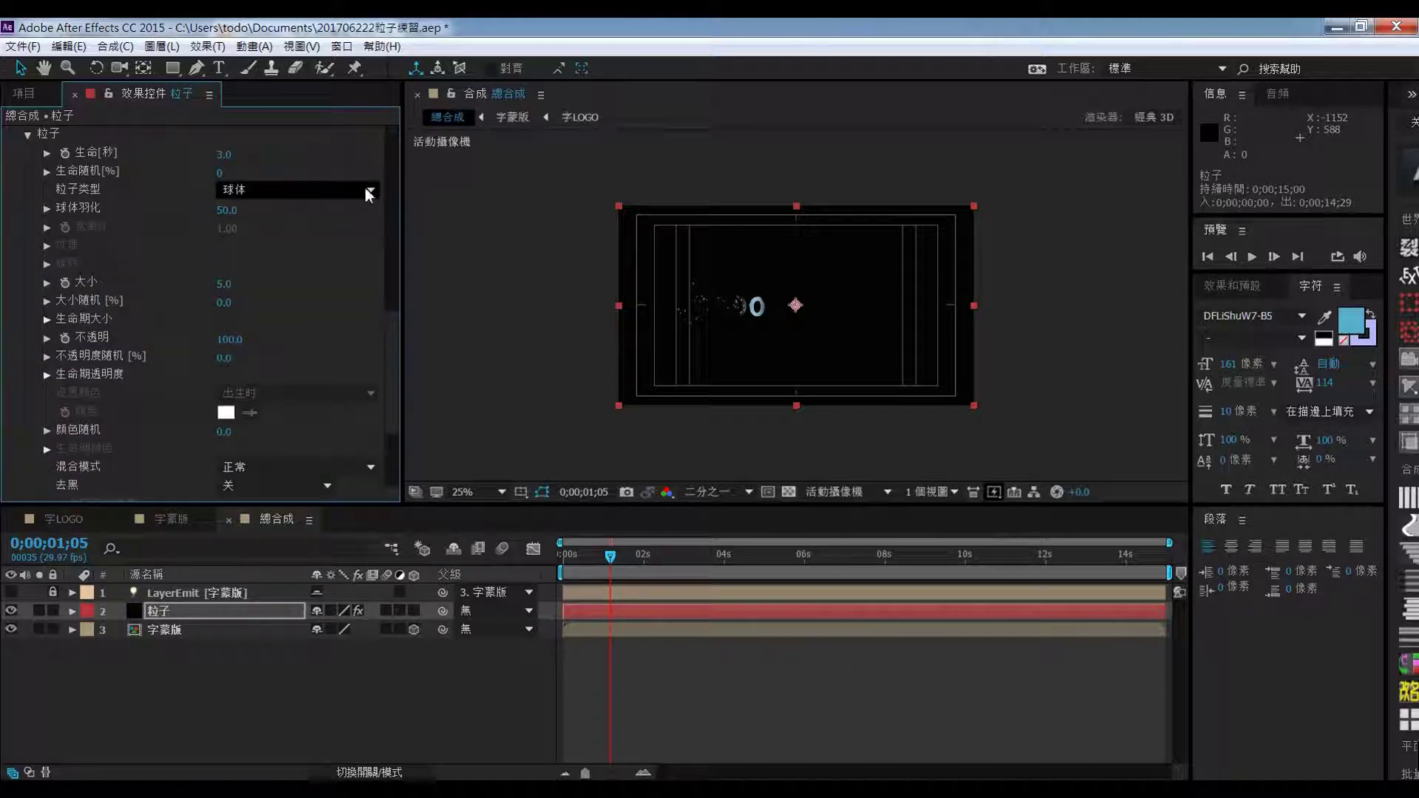
click(223, 154)
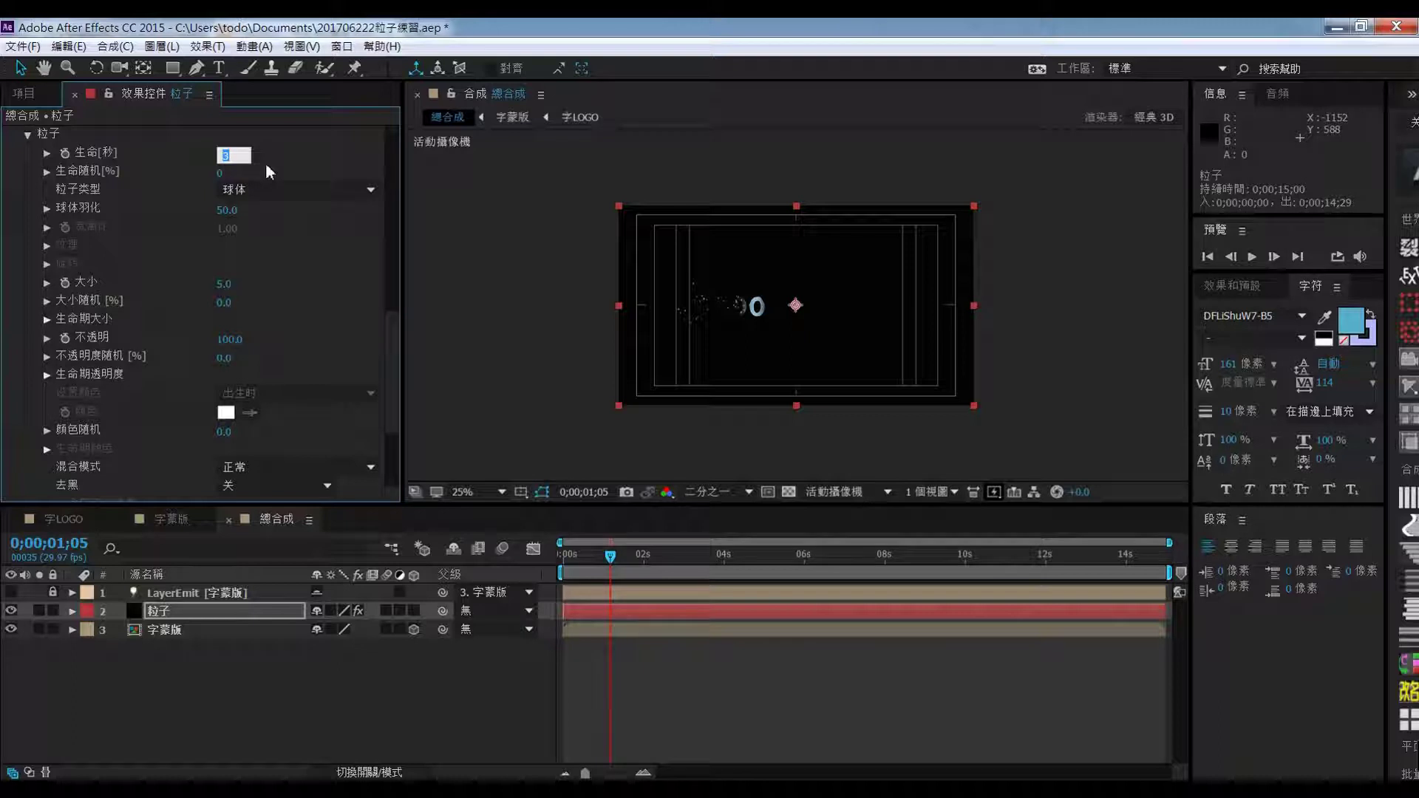
text(1.5)
key(Return)
click(292, 190)
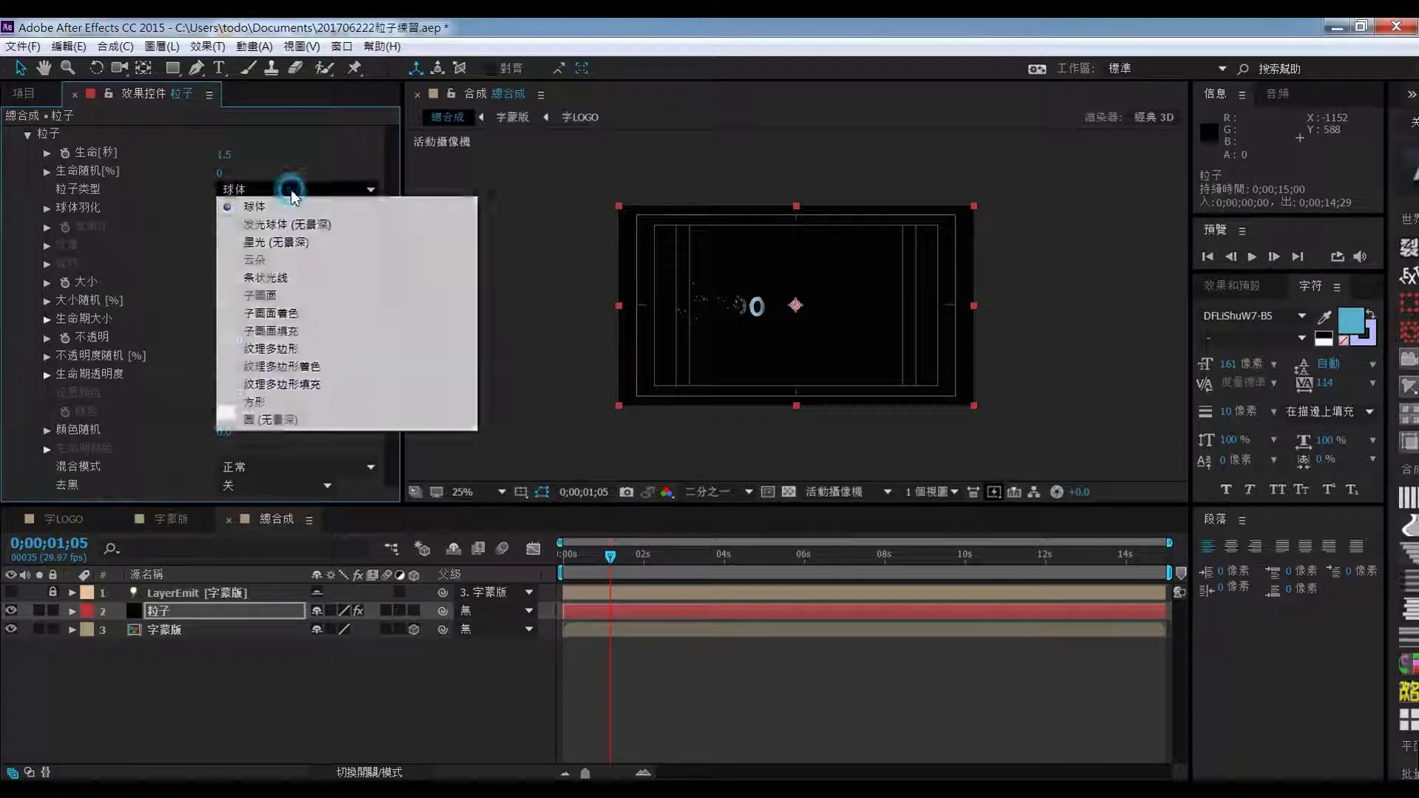
click(228, 154)
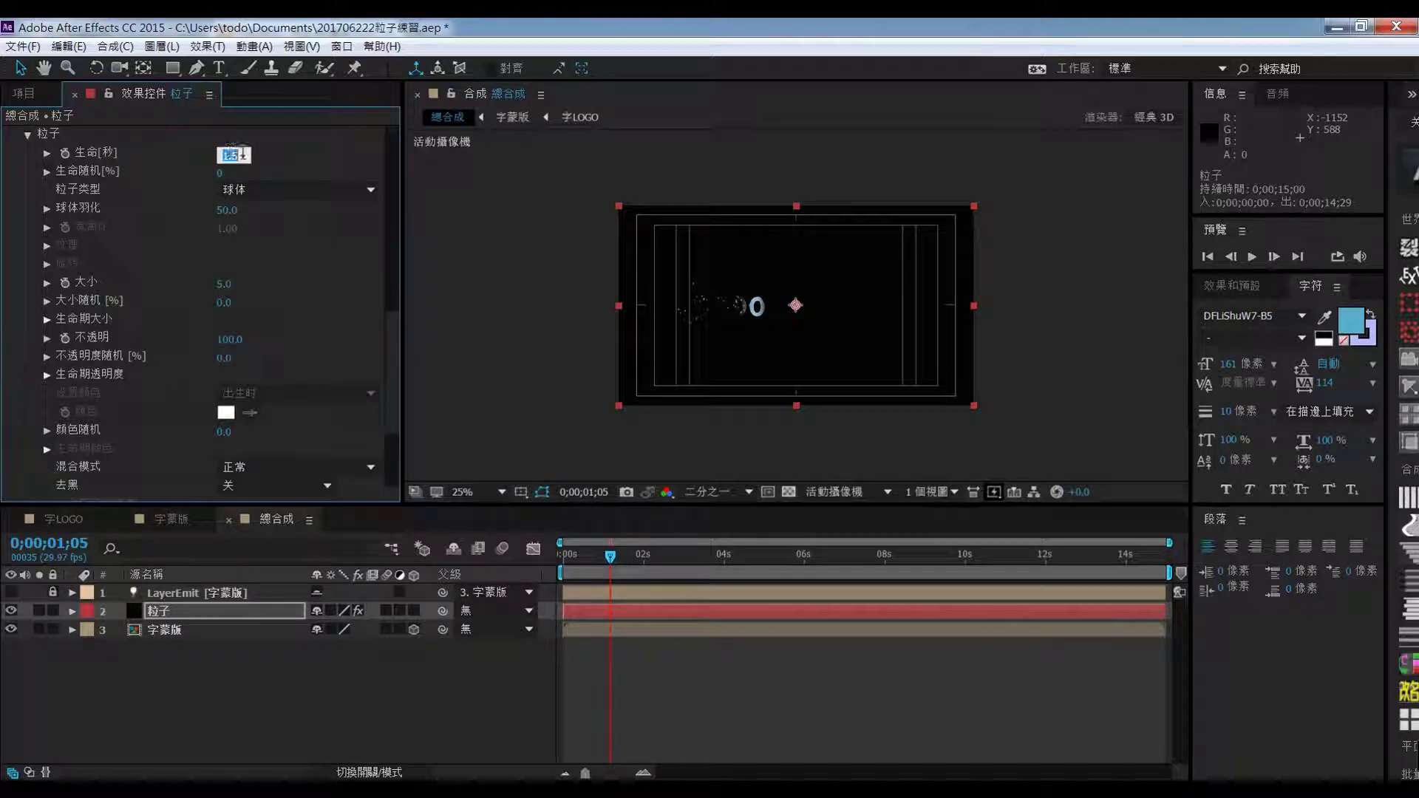
text(2)
key(Return)
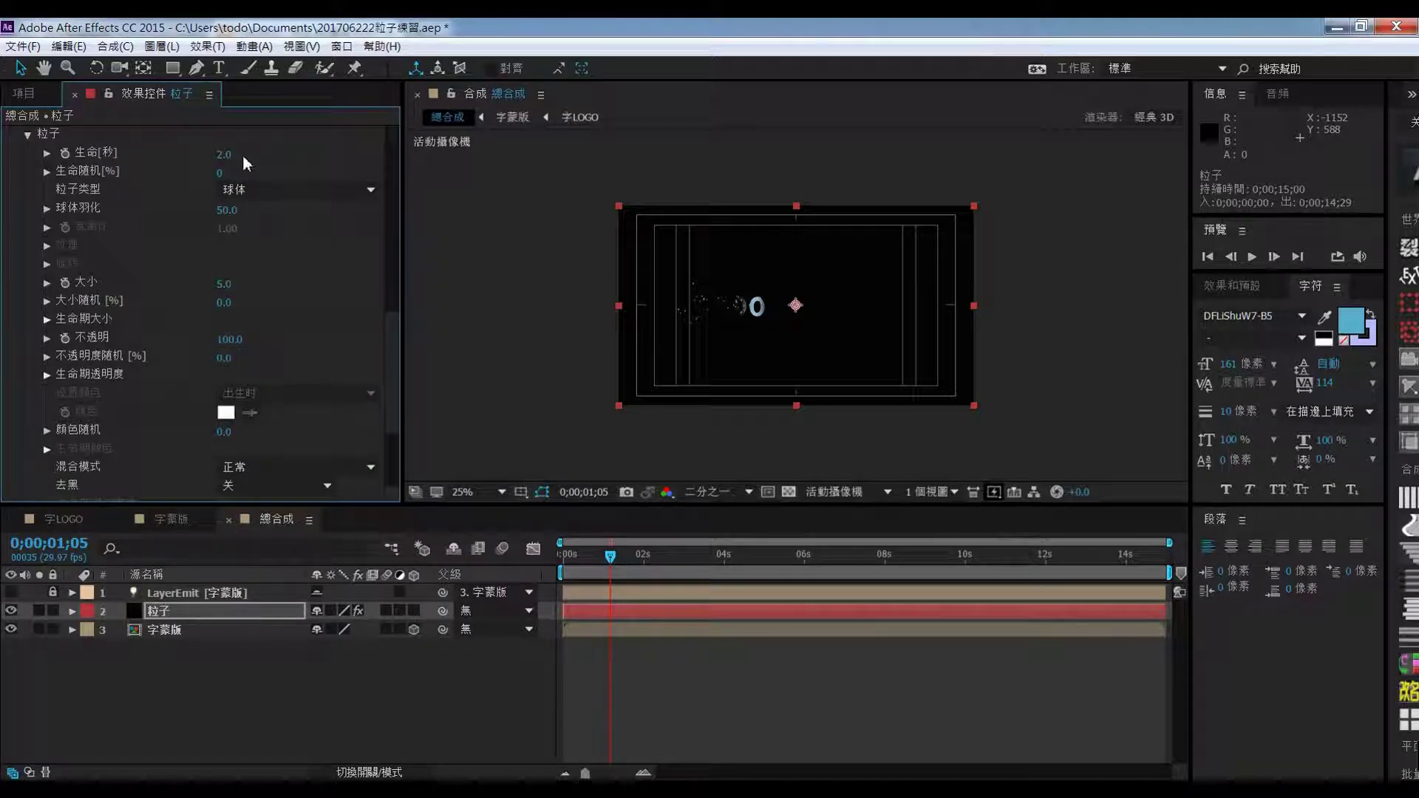
Change the particle type to 云朵 at size 6 and apply the linearly decreasing size-over-life preset
click(295, 190)
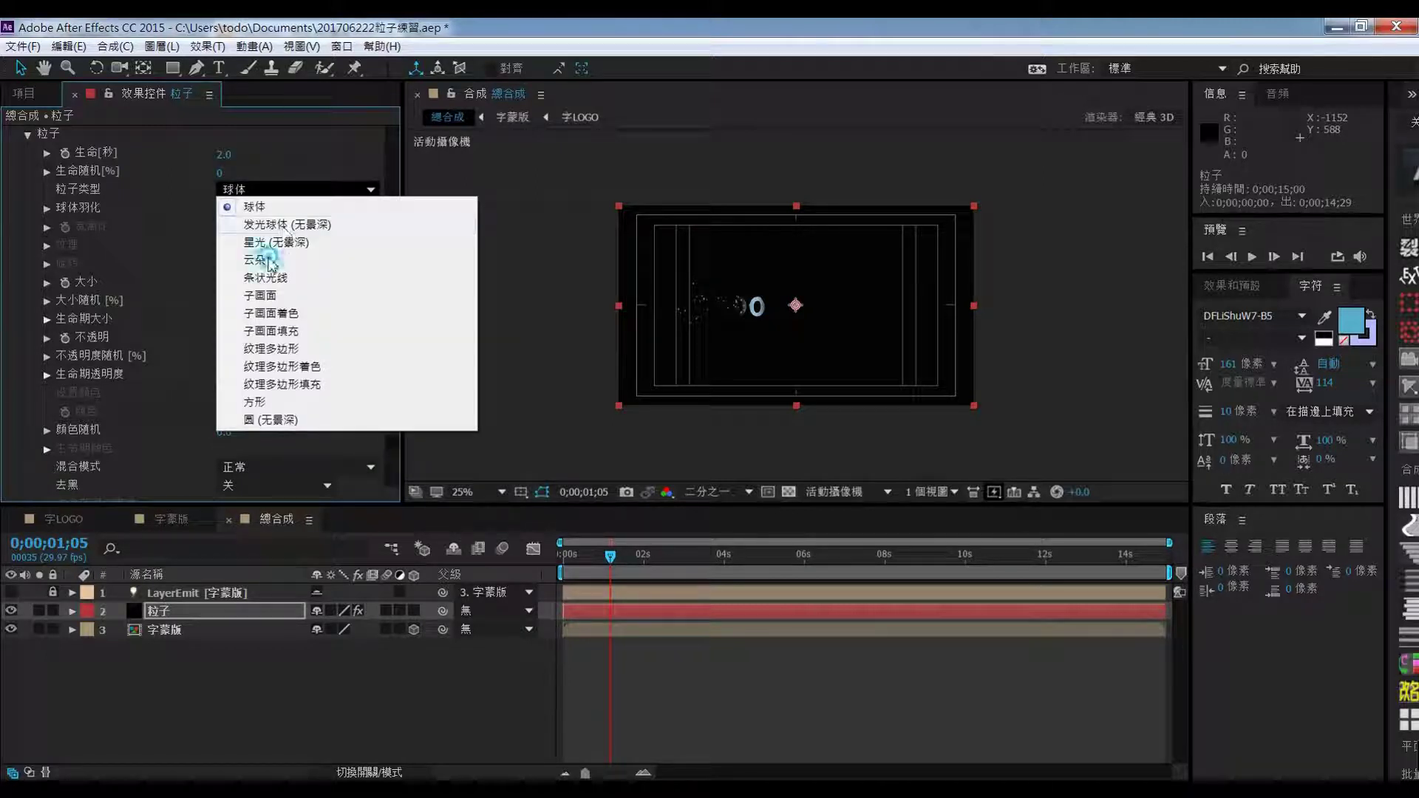
click(270, 261)
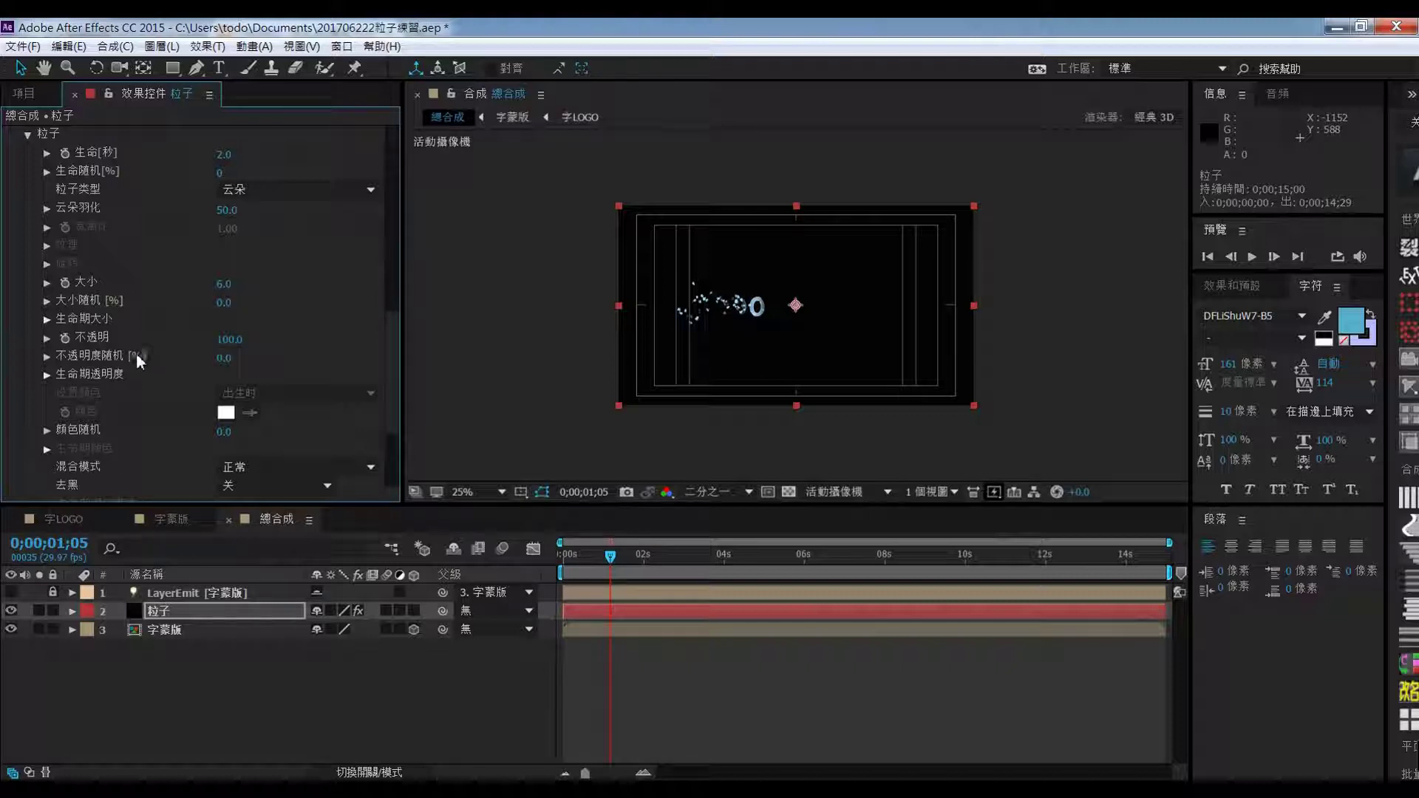
click(46, 320)
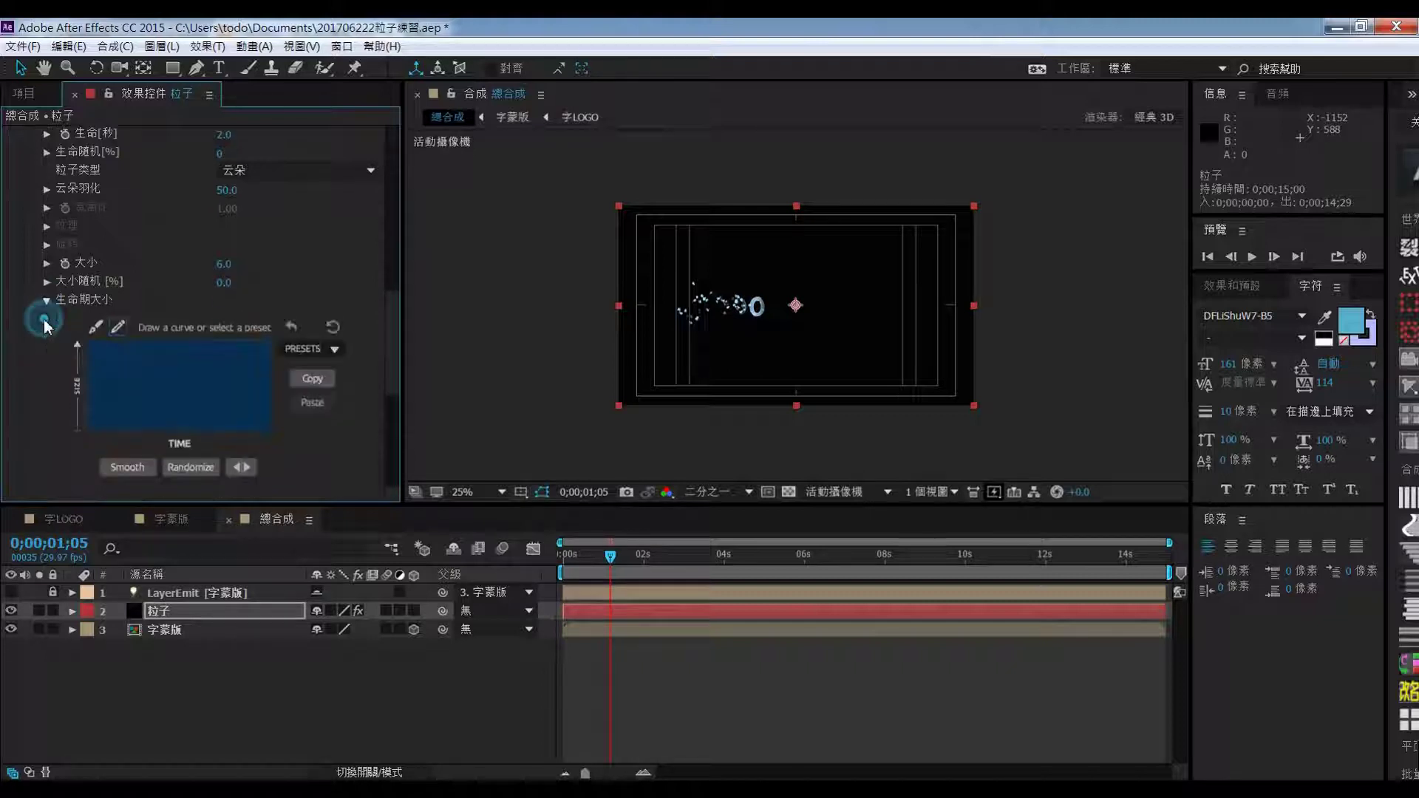
click(335, 349)
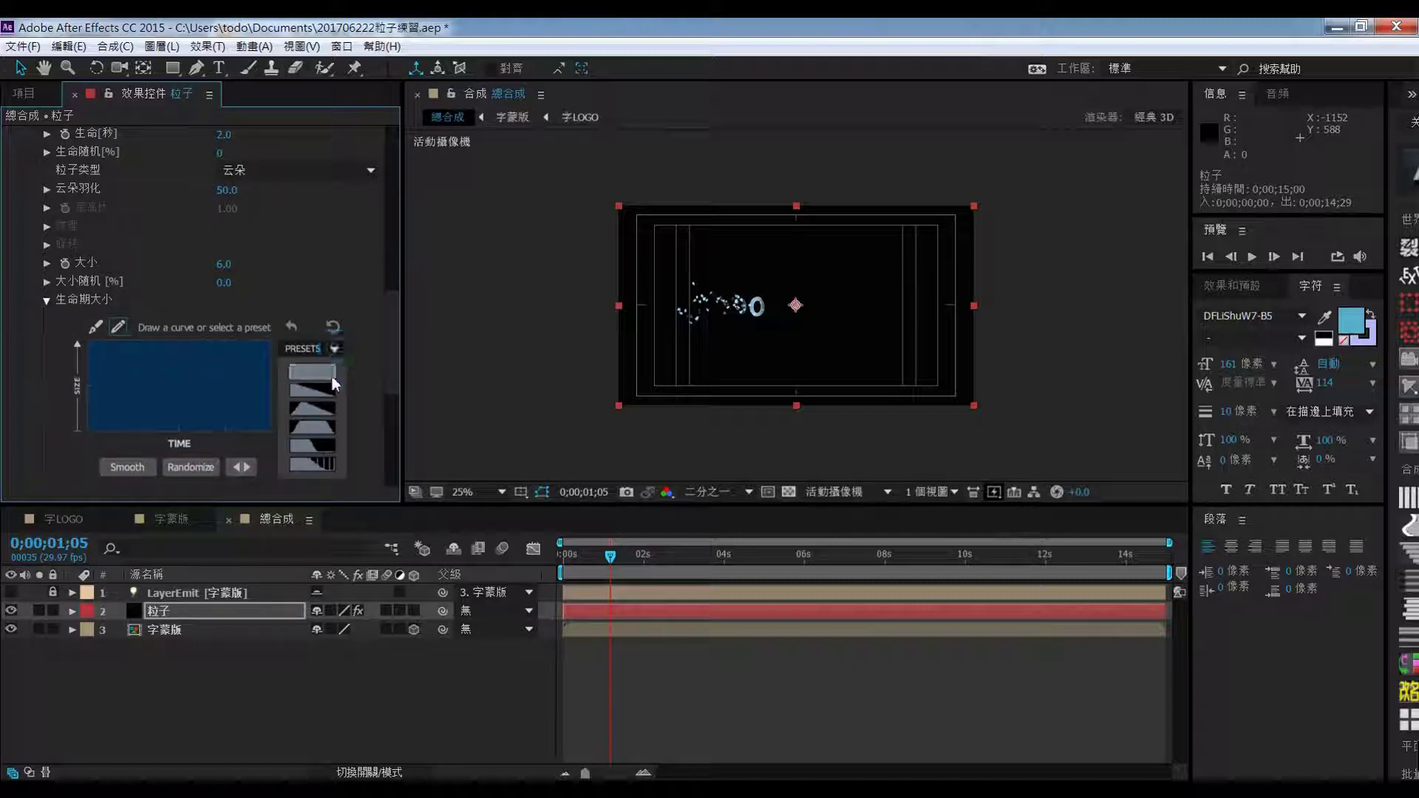
click(326, 389)
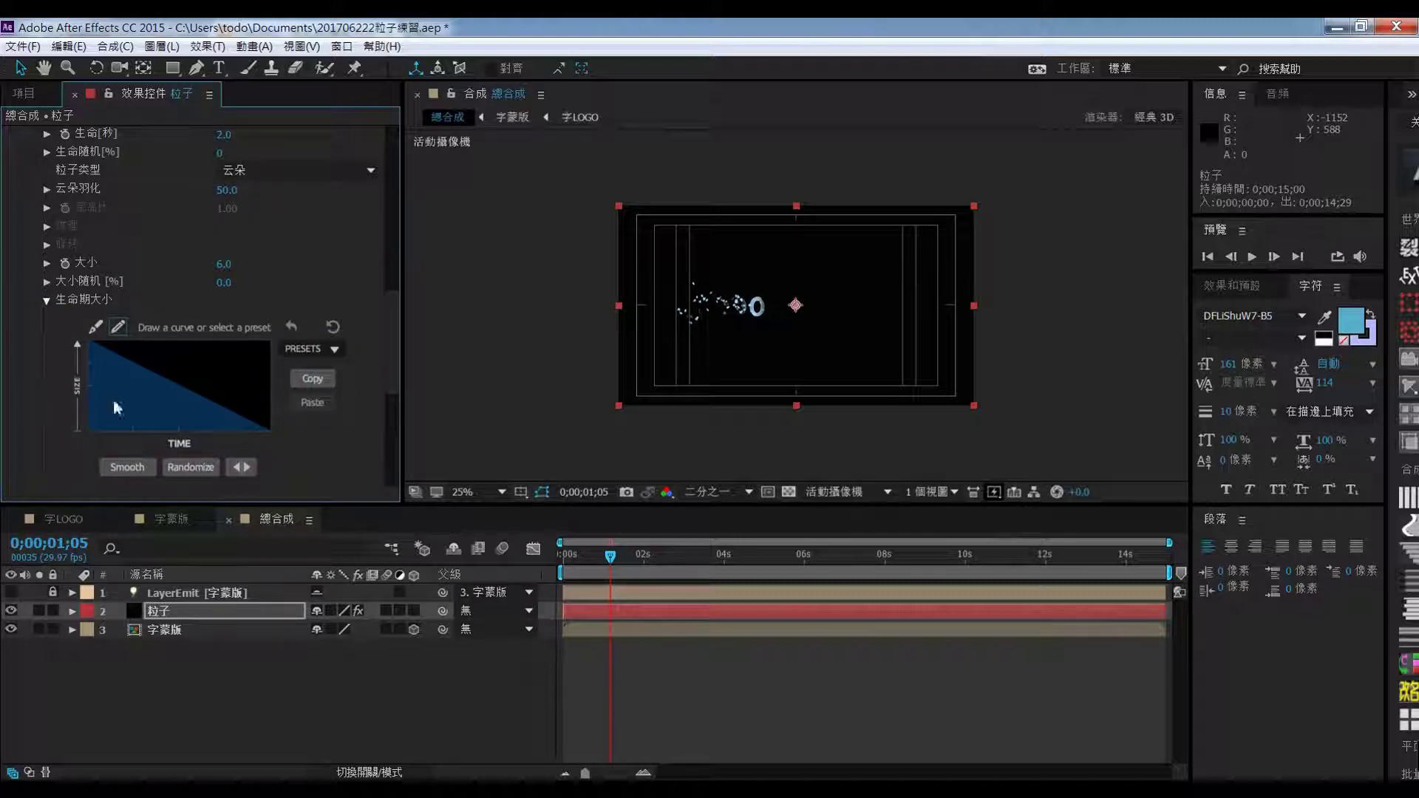
click(46, 300)
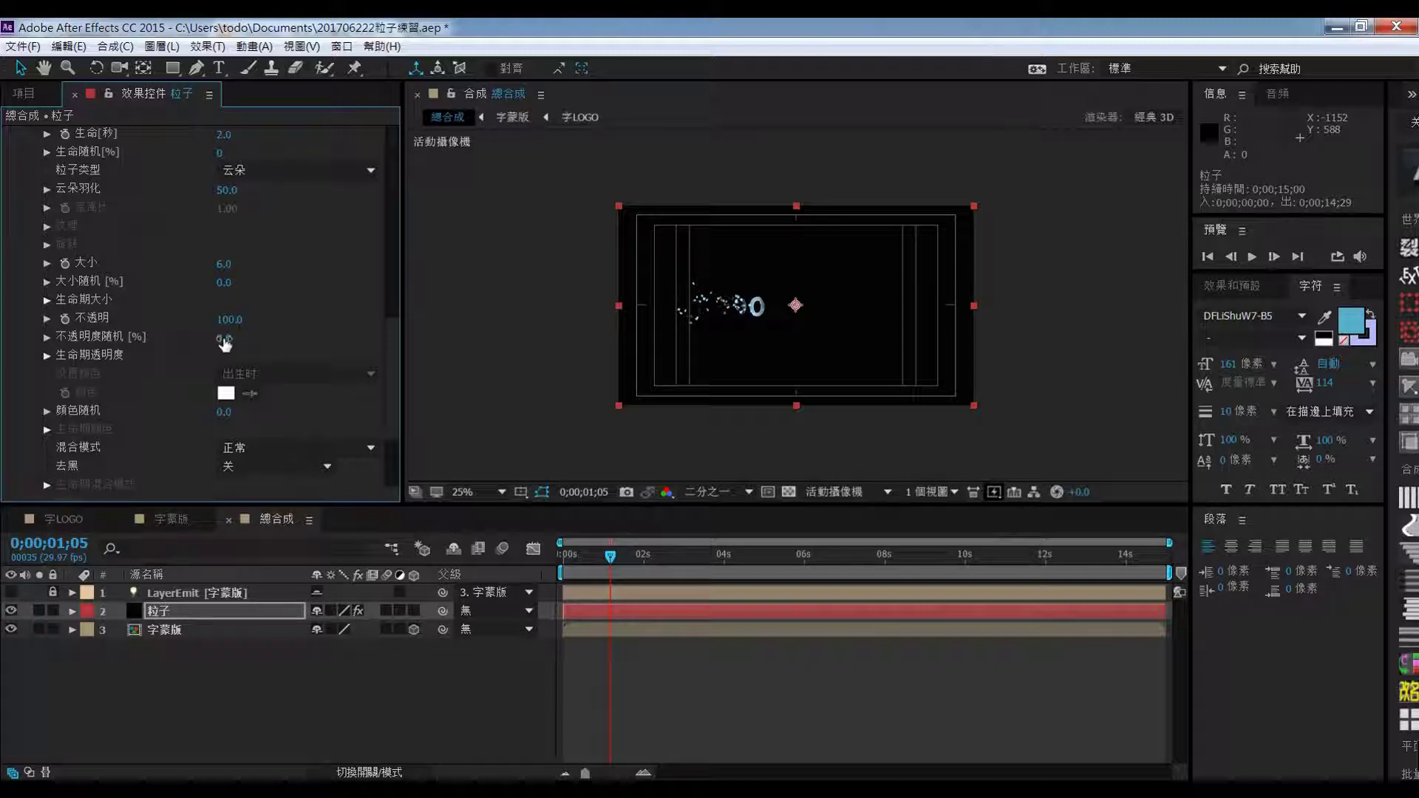
Set the particles' opacity randomness to 43%
drag(223, 338, 272, 338)
scroll(254, 352, down, 2)
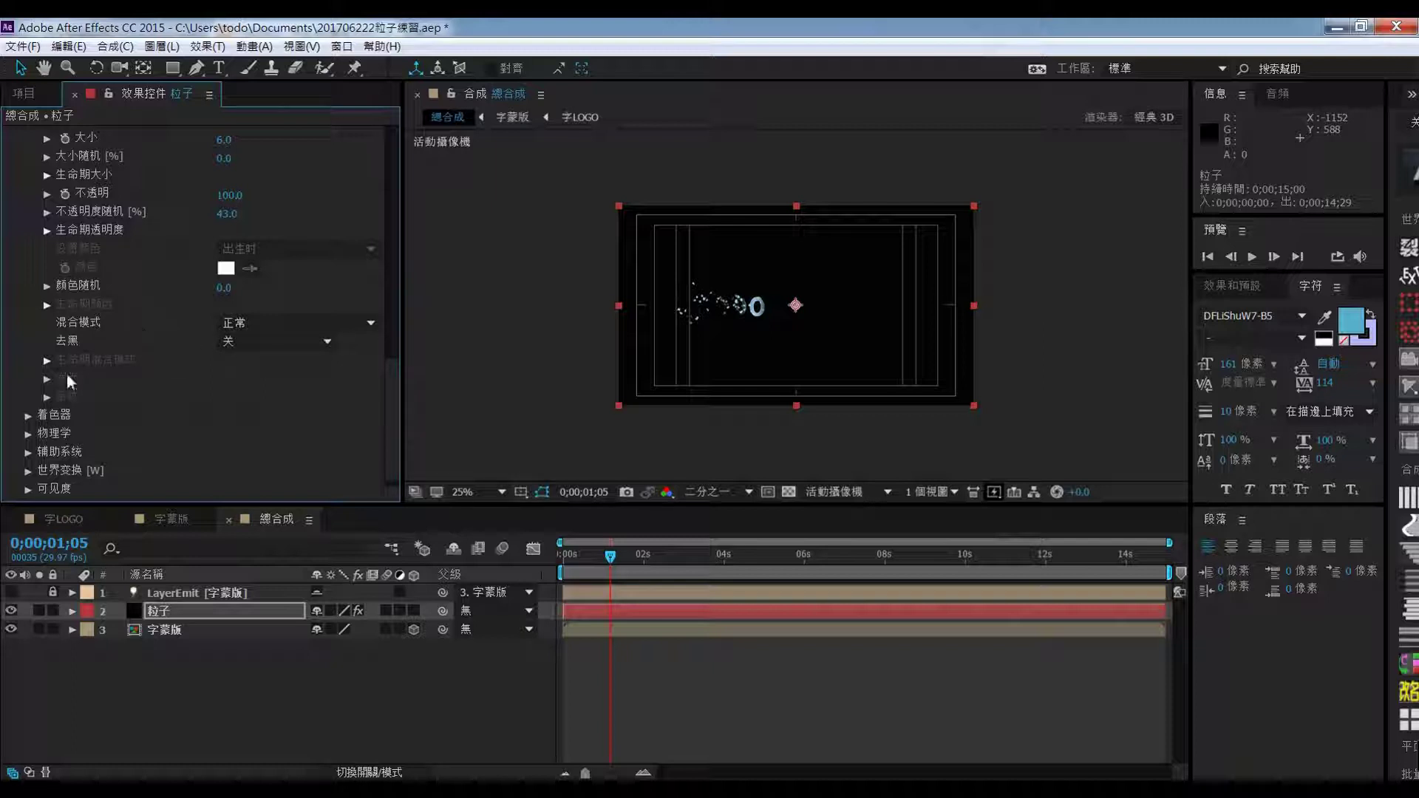
Set the physics time factor (物理学时间因数) to 1.3 in Particular's 物理学 settings and scrub the timeline to check the particles
click(29, 433)
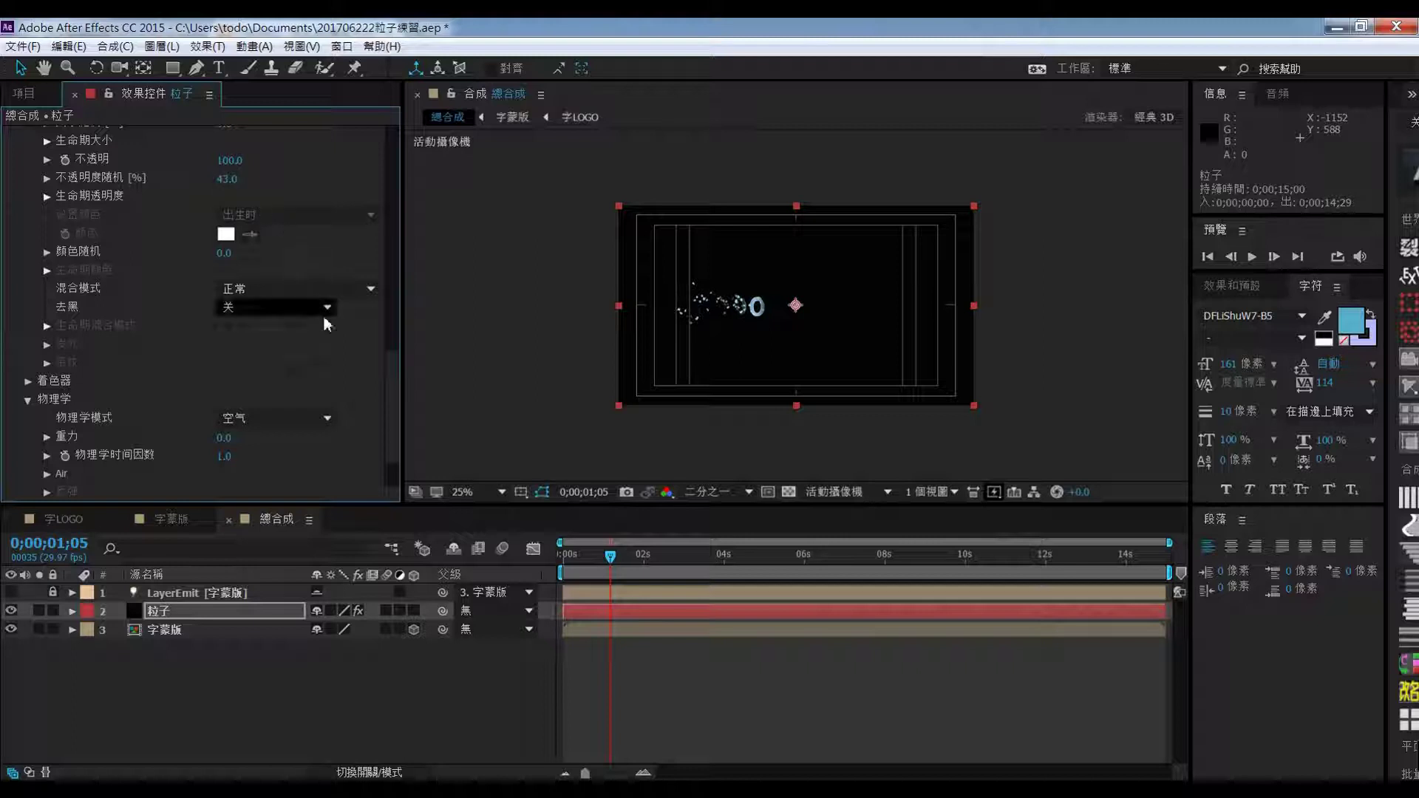
scroll(396, 387, down, 2)
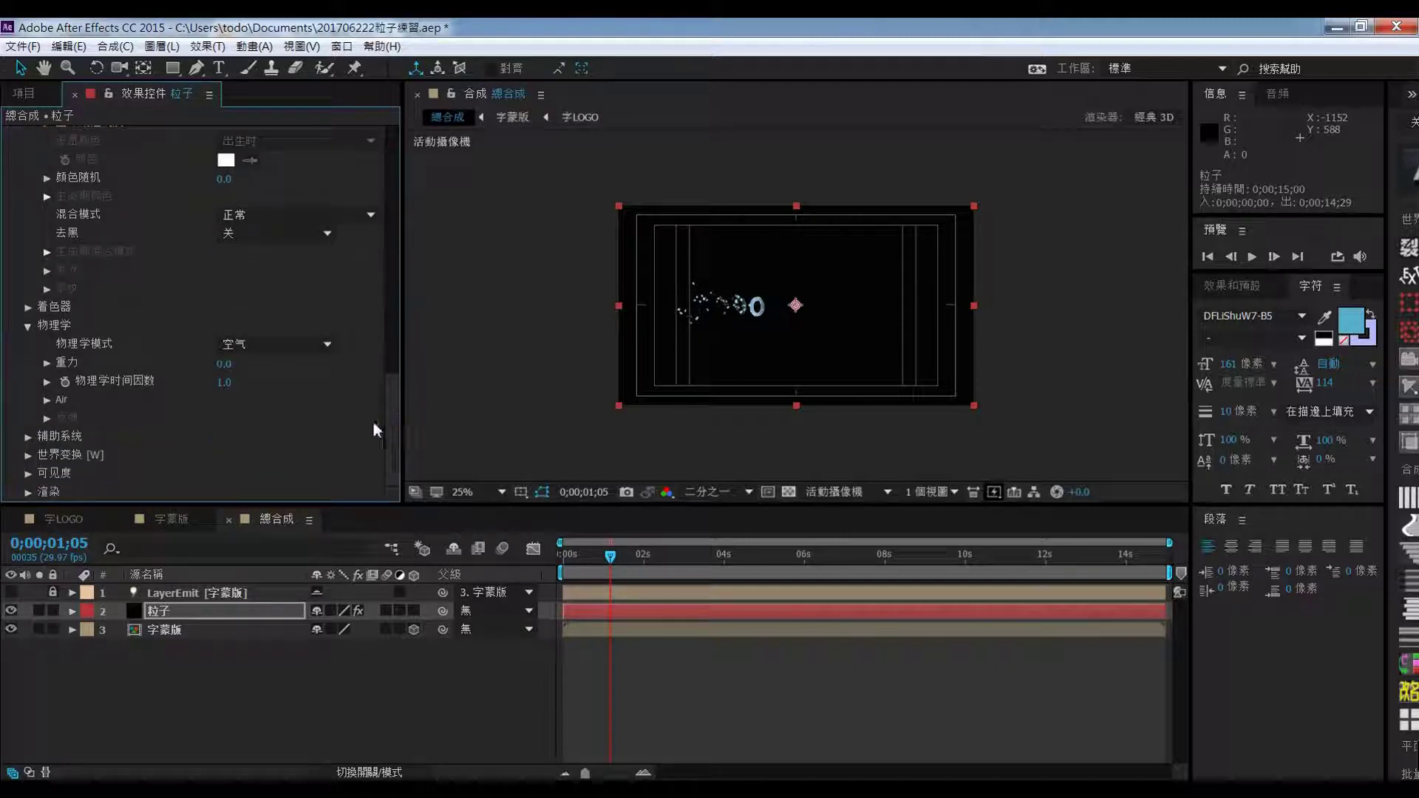
click(225, 382)
text(1.3)
key(Return)
mouse_move(611, 559)
mouse_down()
mouse_move(661, 569)
mouse_move(574, 569)
mouse_move(656, 569)
mouse_move(611, 573)
mouse_up()
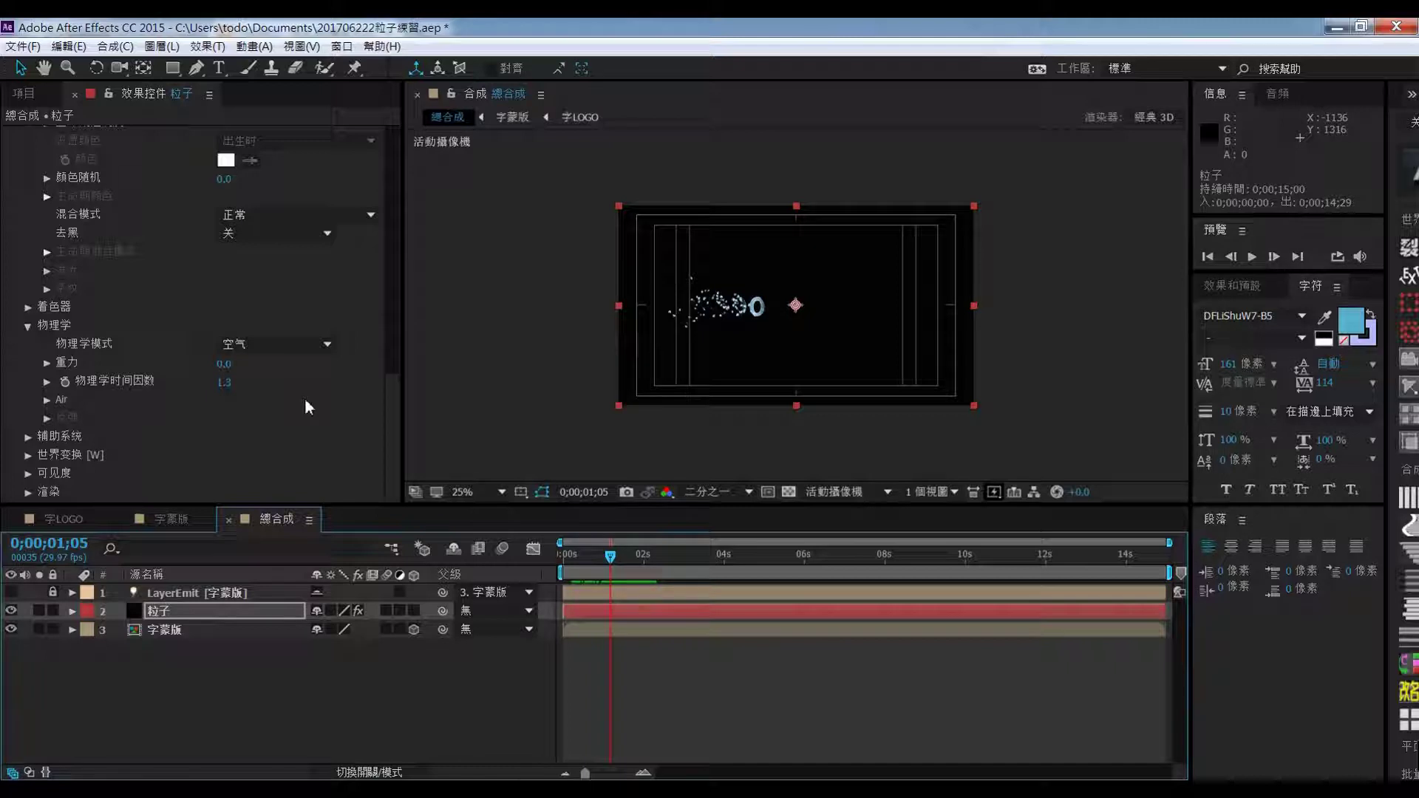
Set the air resistance (空气阻力) to 1.0 and the rotation amplitude (旋转振幅) to 453 in the Air settings
click(45, 399)
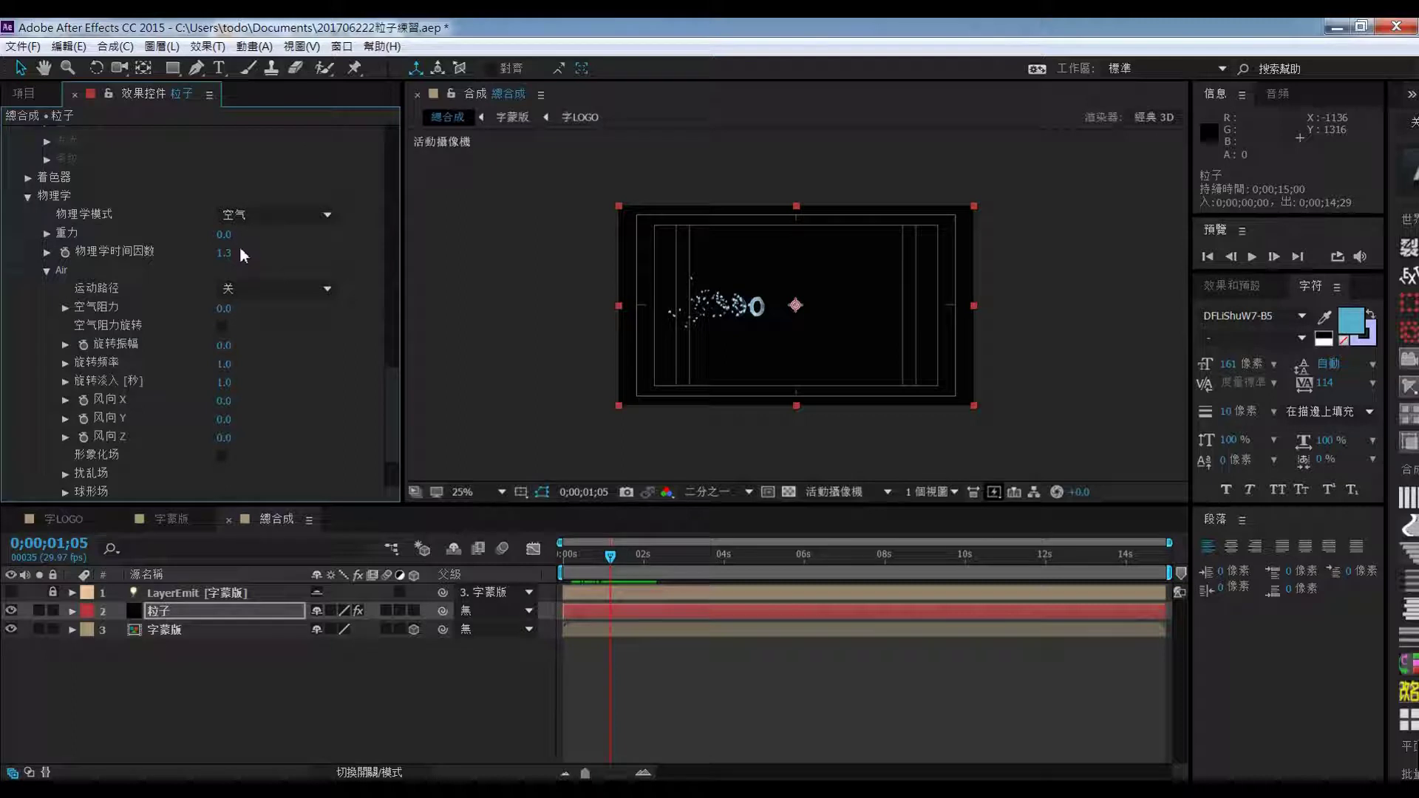
click(224, 309)
key(Return)
drag(223, 348, 645, 346)
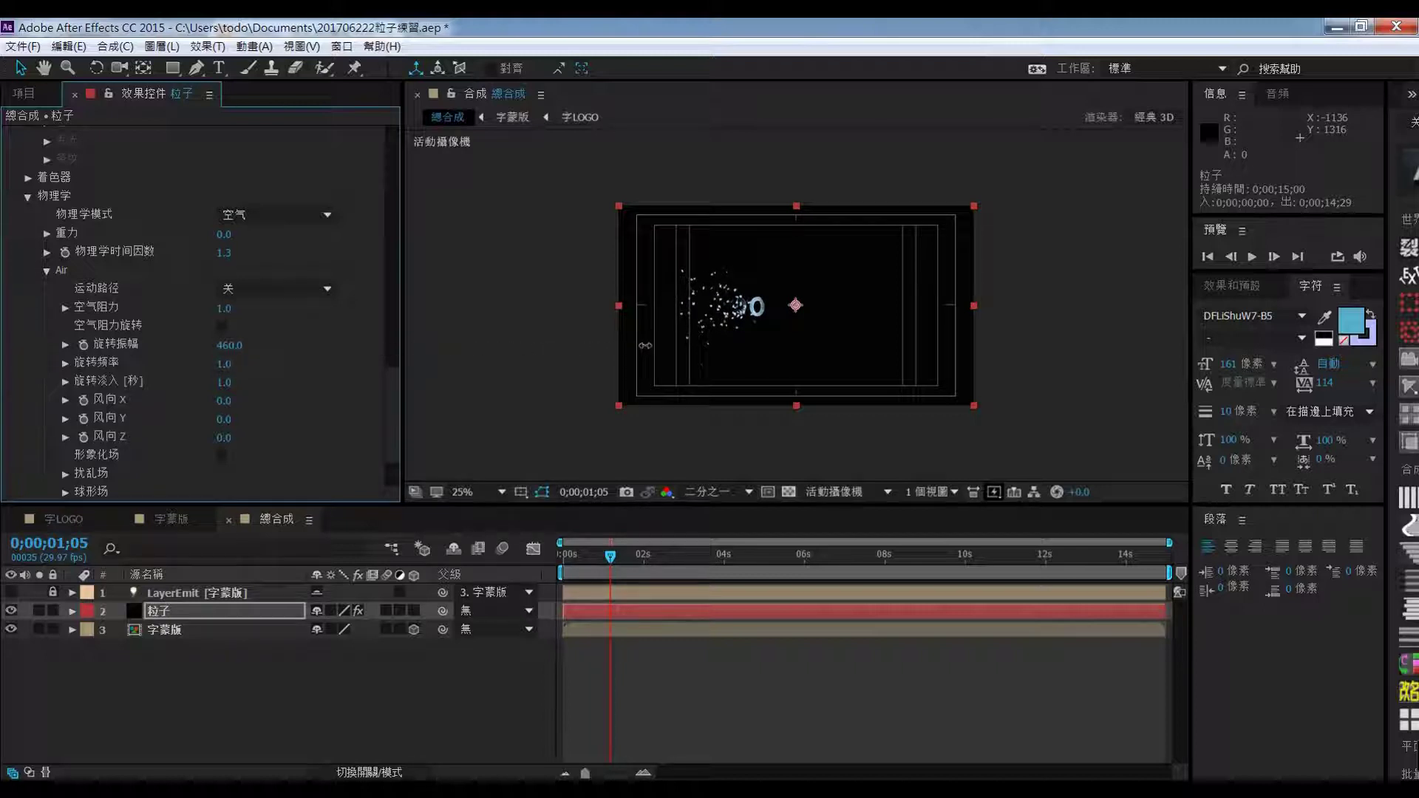
drag(642, 348, 640, 348)
mouse_move(621, 561)
mouse_down()
mouse_move(647, 562)
mouse_move(599, 555)
mouse_move(613, 554)
mouse_up()
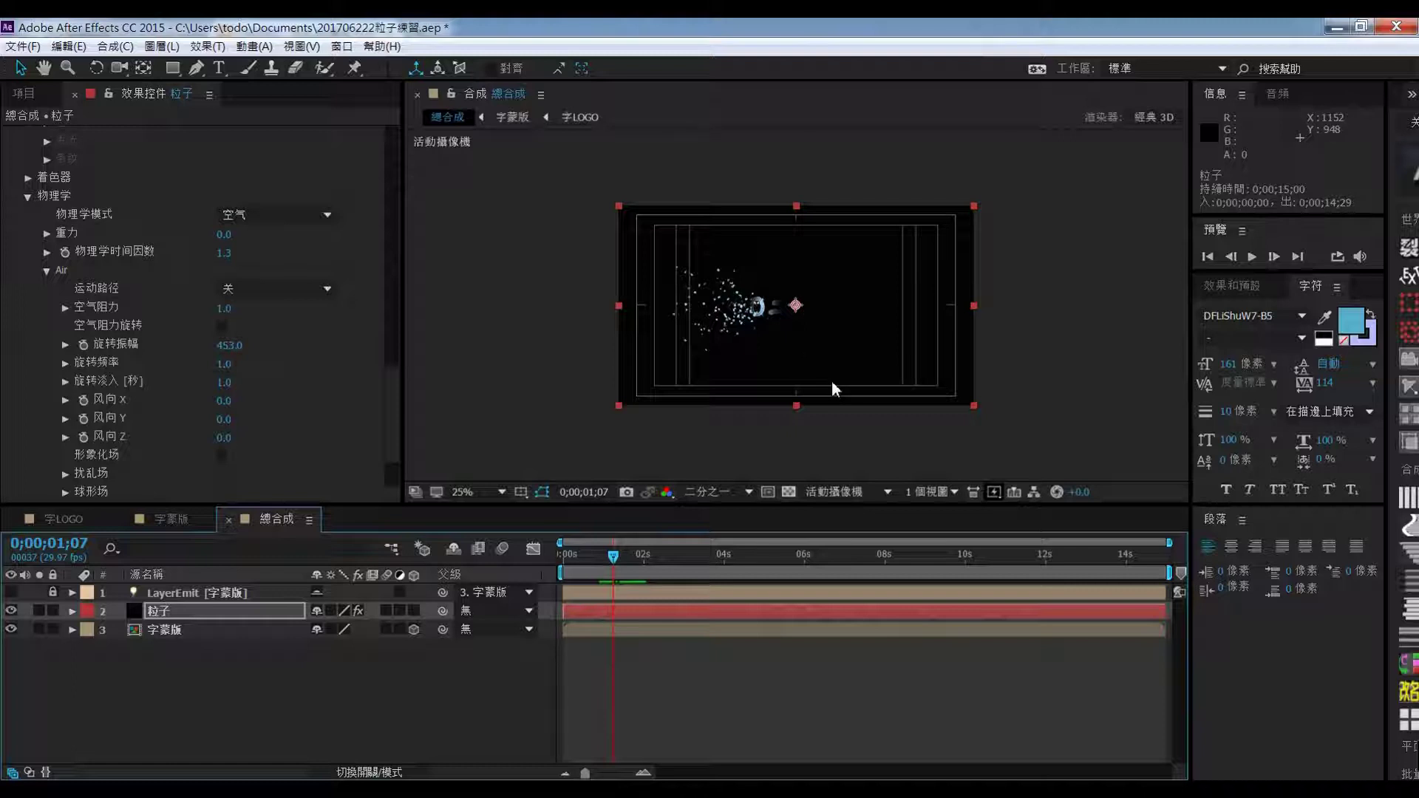
key(slash)
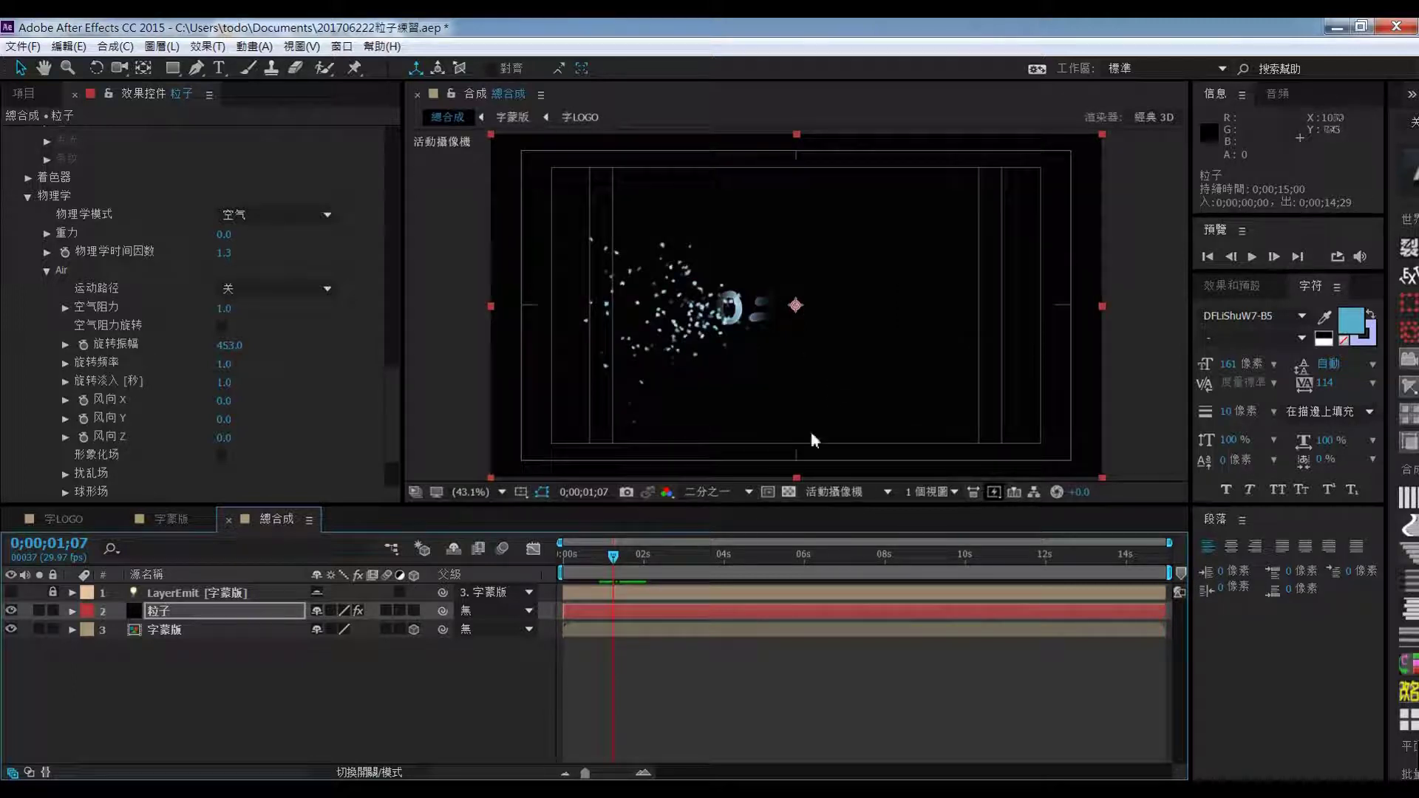
mouse_move(614, 556)
mouse_down()
mouse_move(643, 567)
mouse_move(626, 571)
mouse_up()
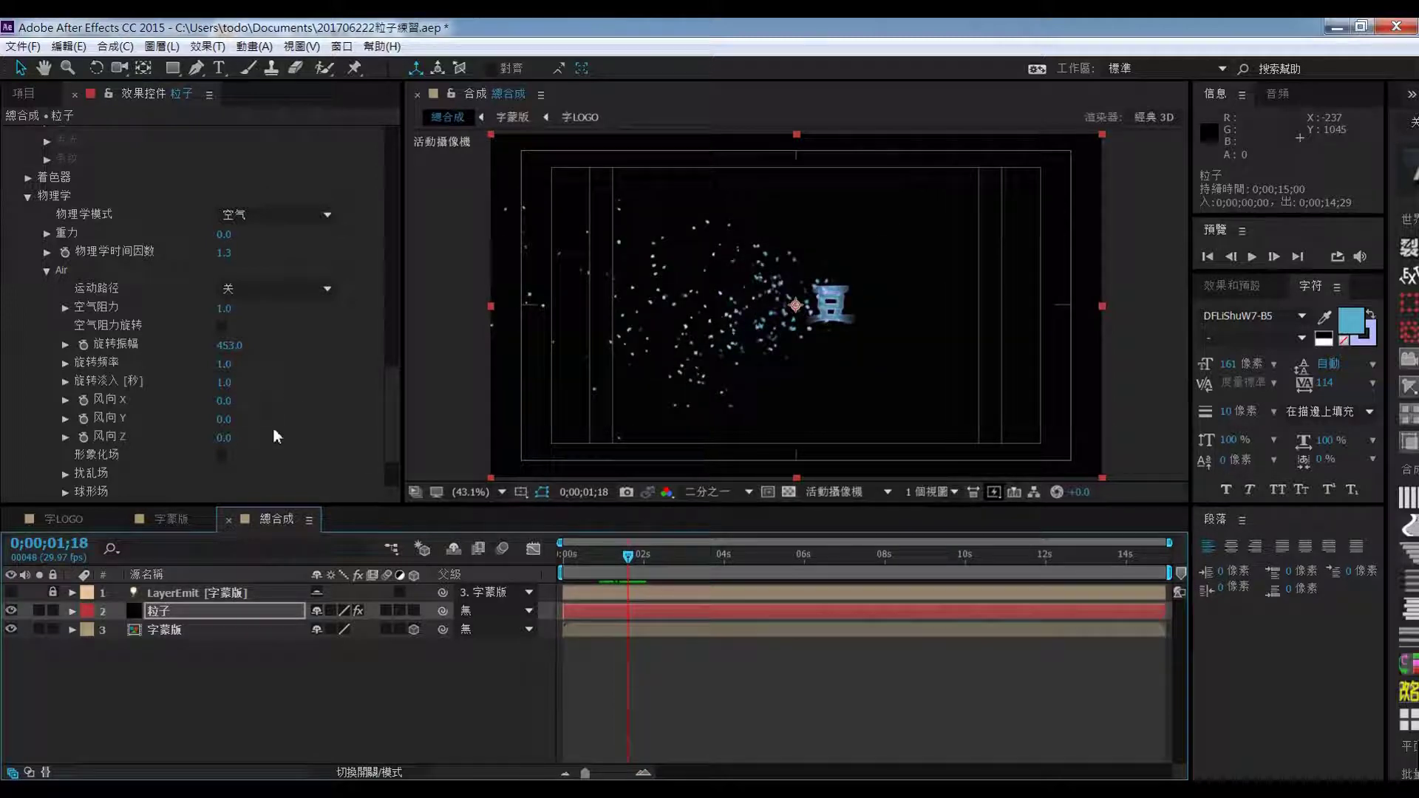
Set the Air settings' wind Z (风向 Z) to -505 and scrub the timeline to check the motion
drag(227, 443, 105, 462)
drag(240, 444, 126, 452)
mouse_move(626, 560)
mouse_down()
mouse_move(602, 560)
mouse_move(668, 568)
mouse_move(606, 567)
mouse_up()
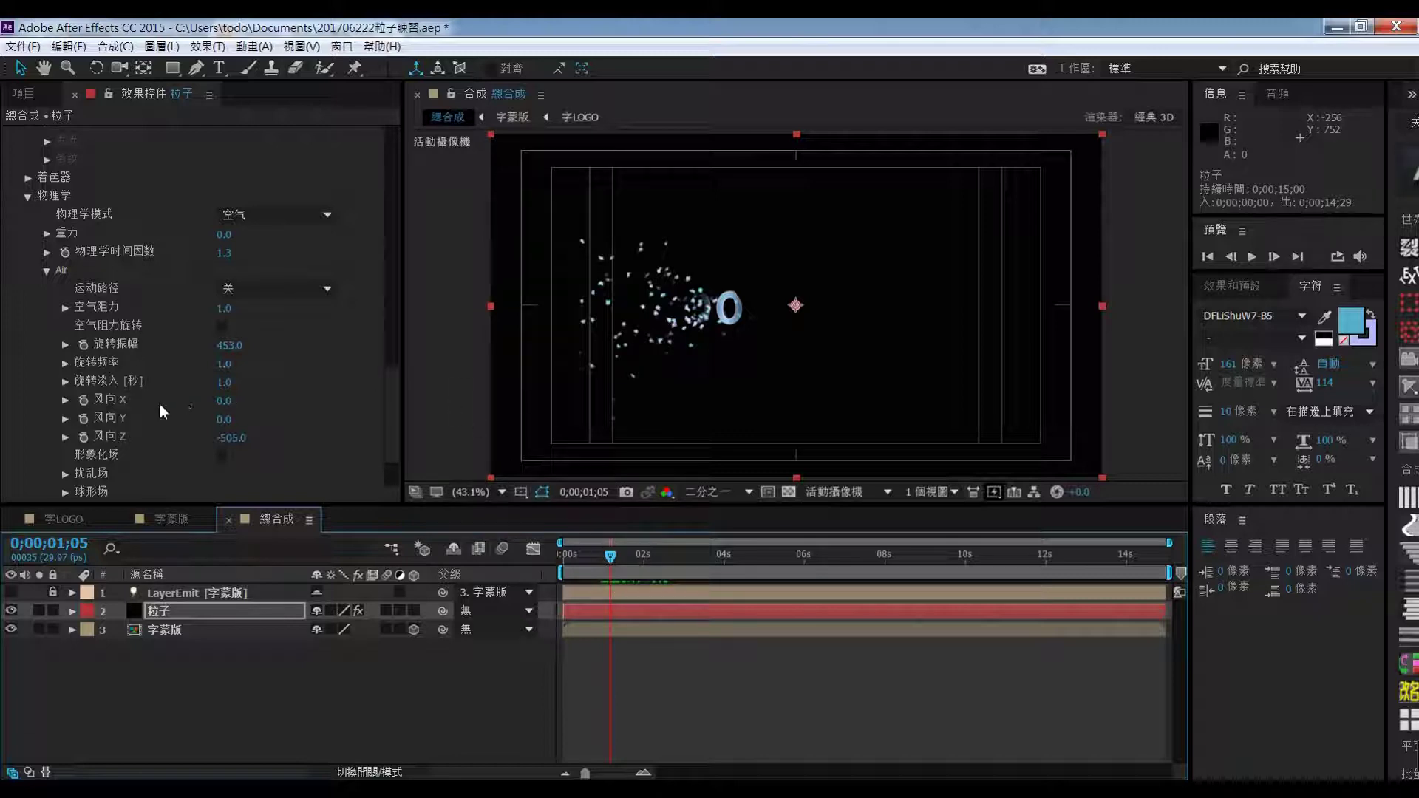
Set the affect position value (影响位置) of the turbulence field (扰乱场) to 9
click(65, 472)
scroll(64, 472, down, 5)
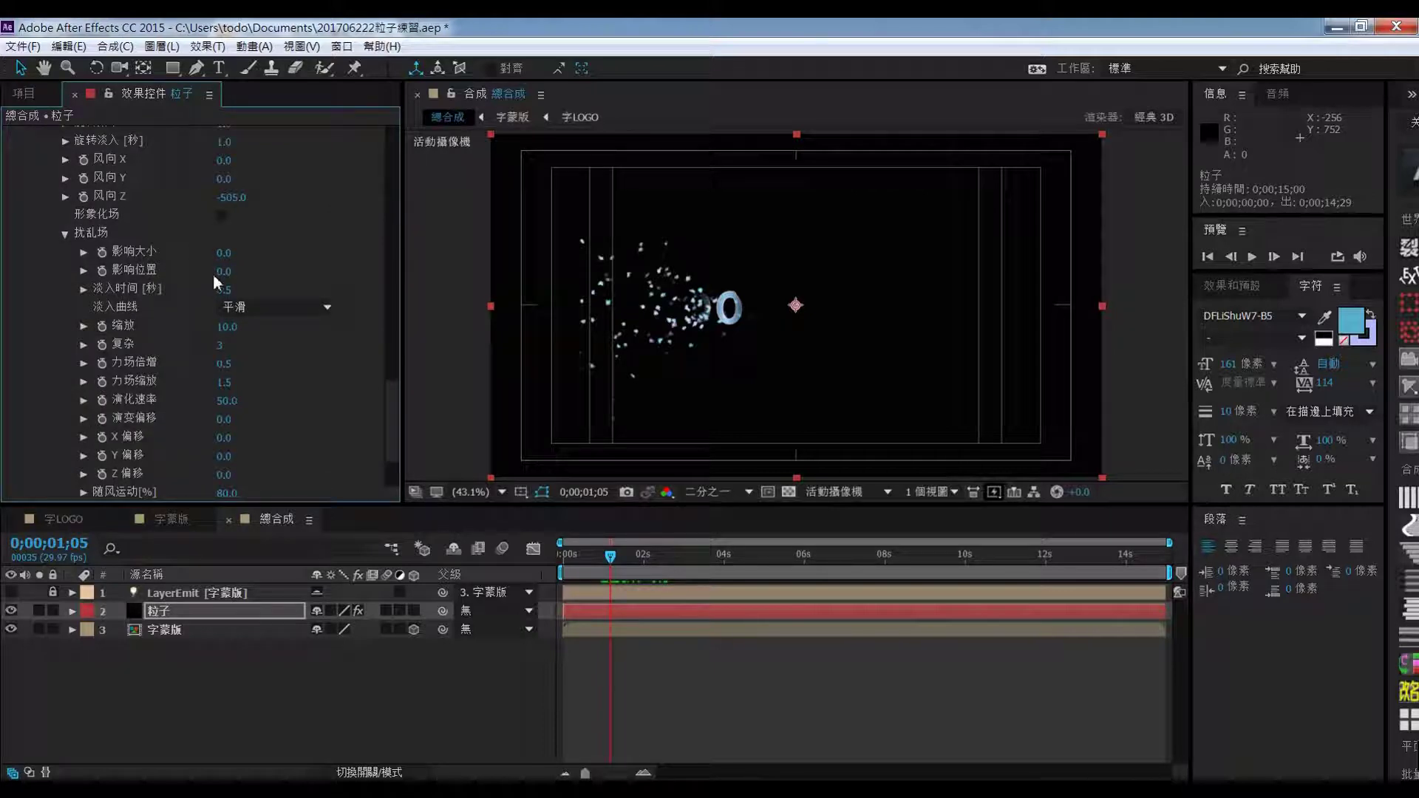
drag(223, 273, 233, 279)
drag(224, 352, 222, 360)
Set the turbulence field's X offset to 240, Y offset to 680 and Z offset to 720, and check the animation
click(224, 437)
text(600)
key(Return)
mouse_move(245, 440)
mouse_down()
mouse_move(223, 449)
mouse_move(232, 458)
mouse_up()
click(222, 462)
drag(318, 454, 298, 457)
drag(280, 460, 310, 464)
drag(222, 473, 226, 473)
drag(226, 456, 244, 462)
mouse_move(611, 555)
mouse_down()
mouse_move(680, 562)
mouse_move(589, 564)
mouse_up()
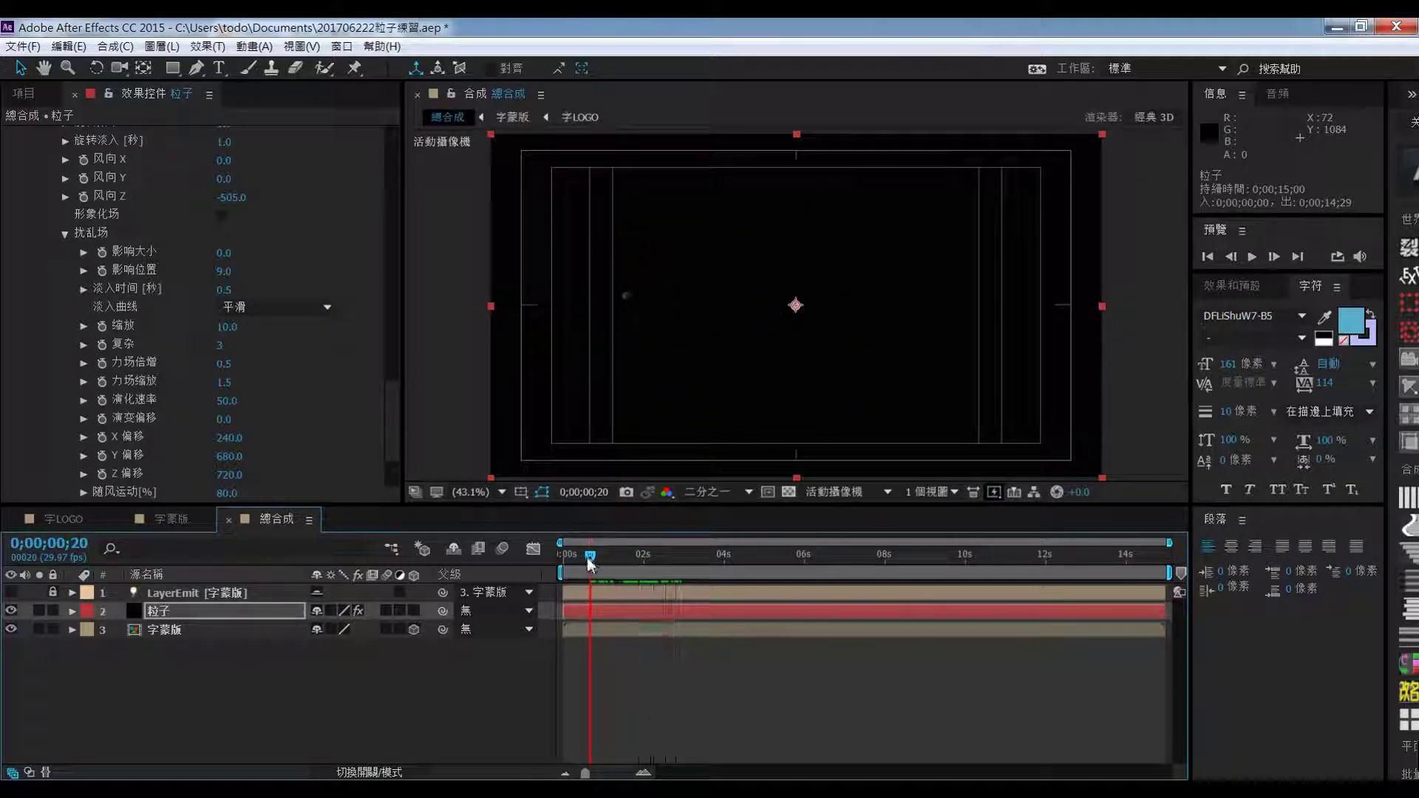
Open Particular's 渲染 settings and look through the 混合模式 and 景深 options
click(391, 437)
drag(391, 436, 393, 477)
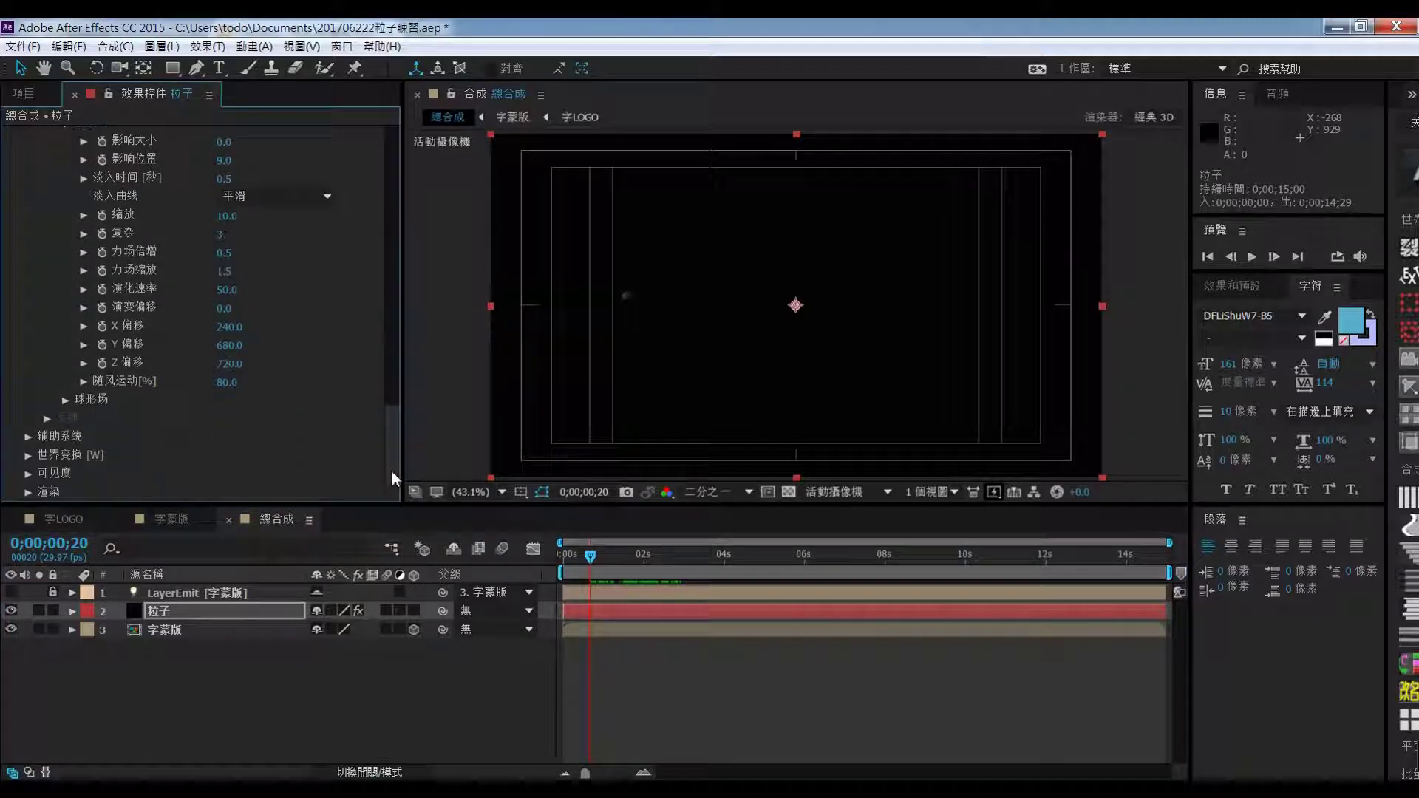
click(28, 493)
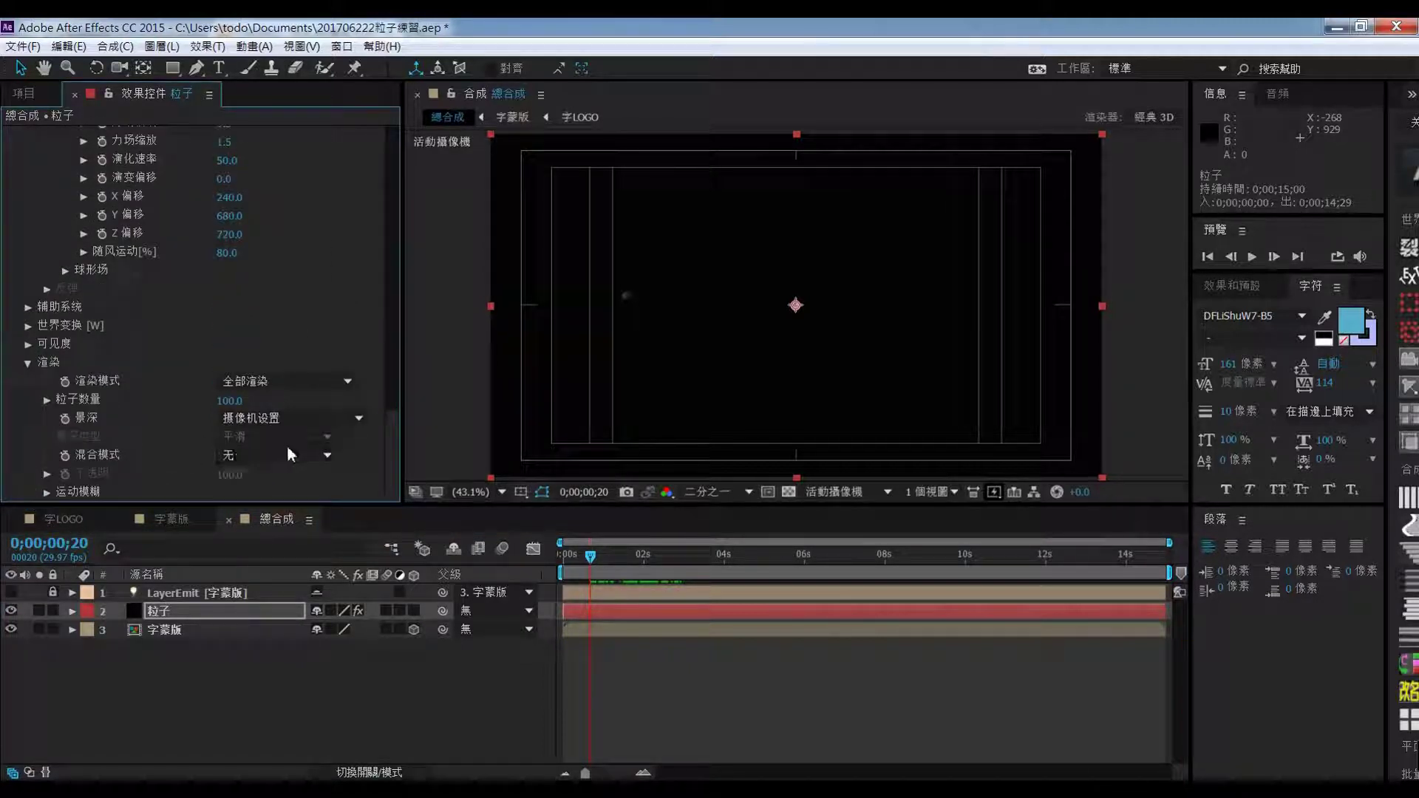
click(327, 458)
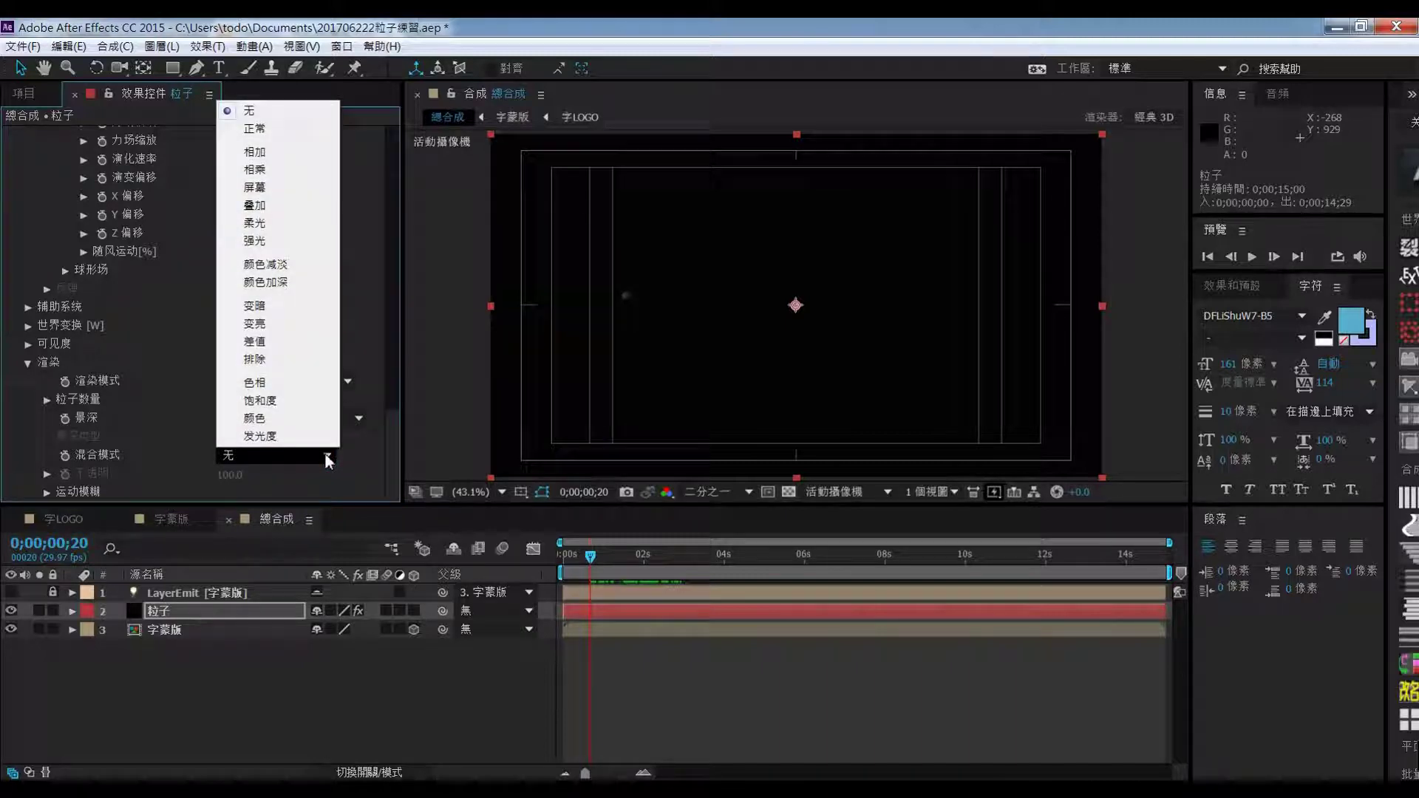
click(184, 424)
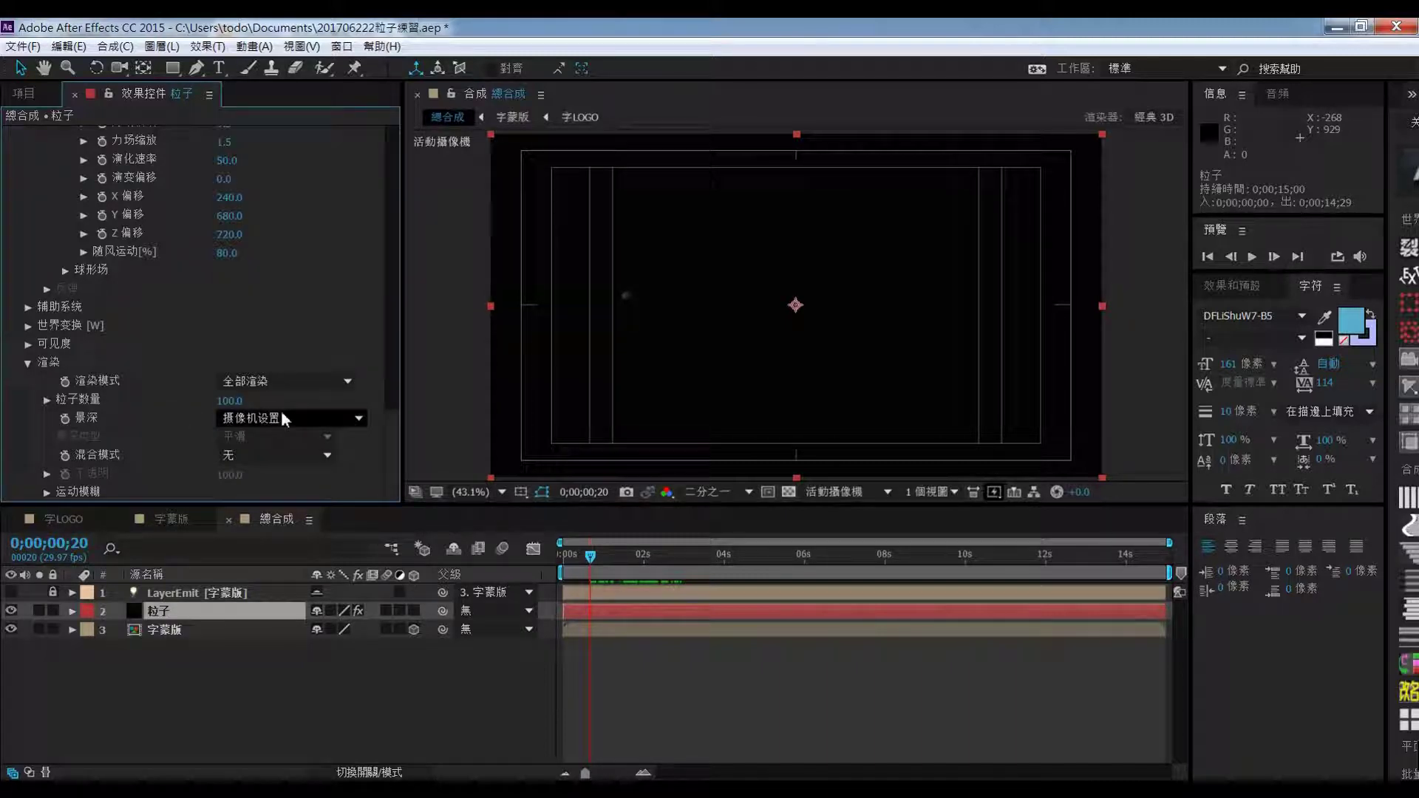
click(324, 420)
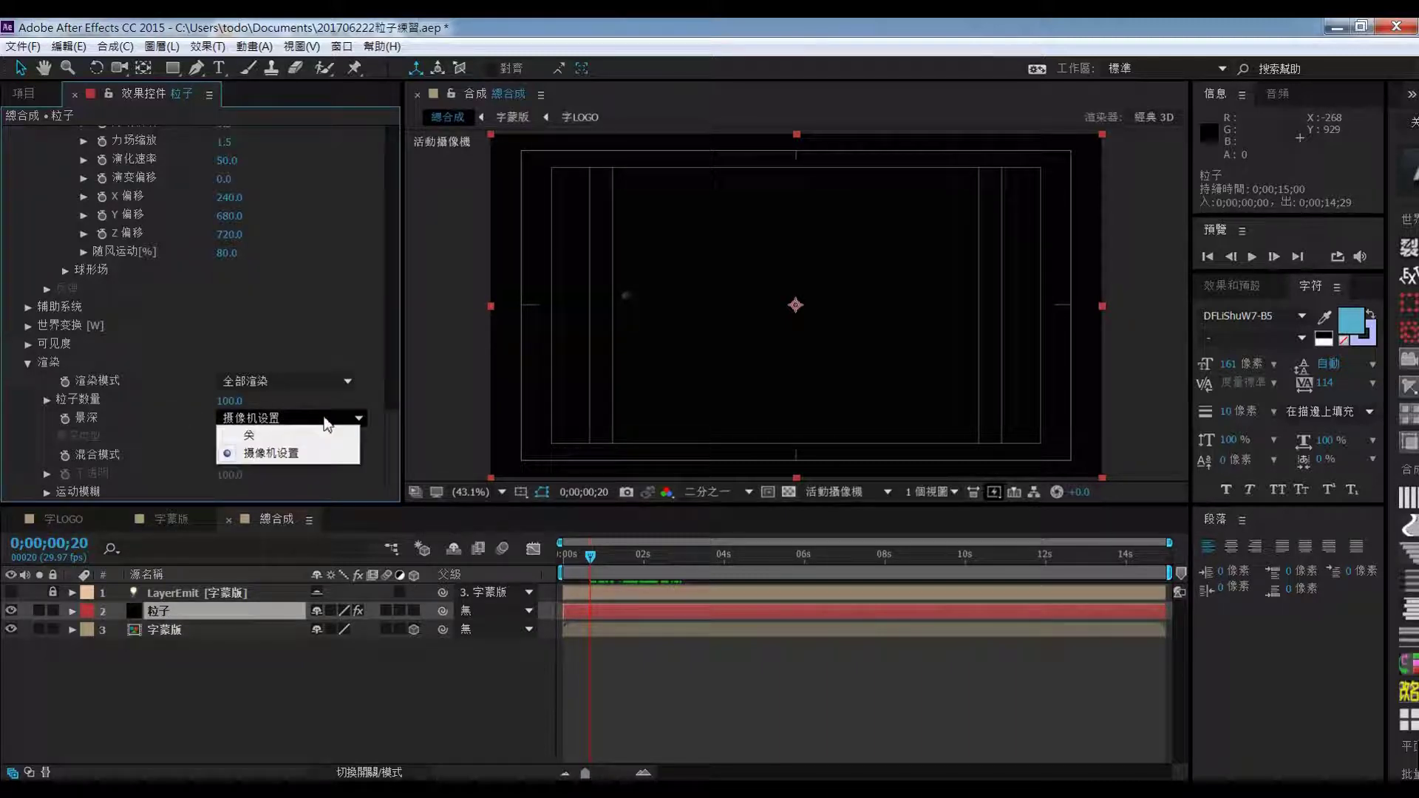
click(175, 415)
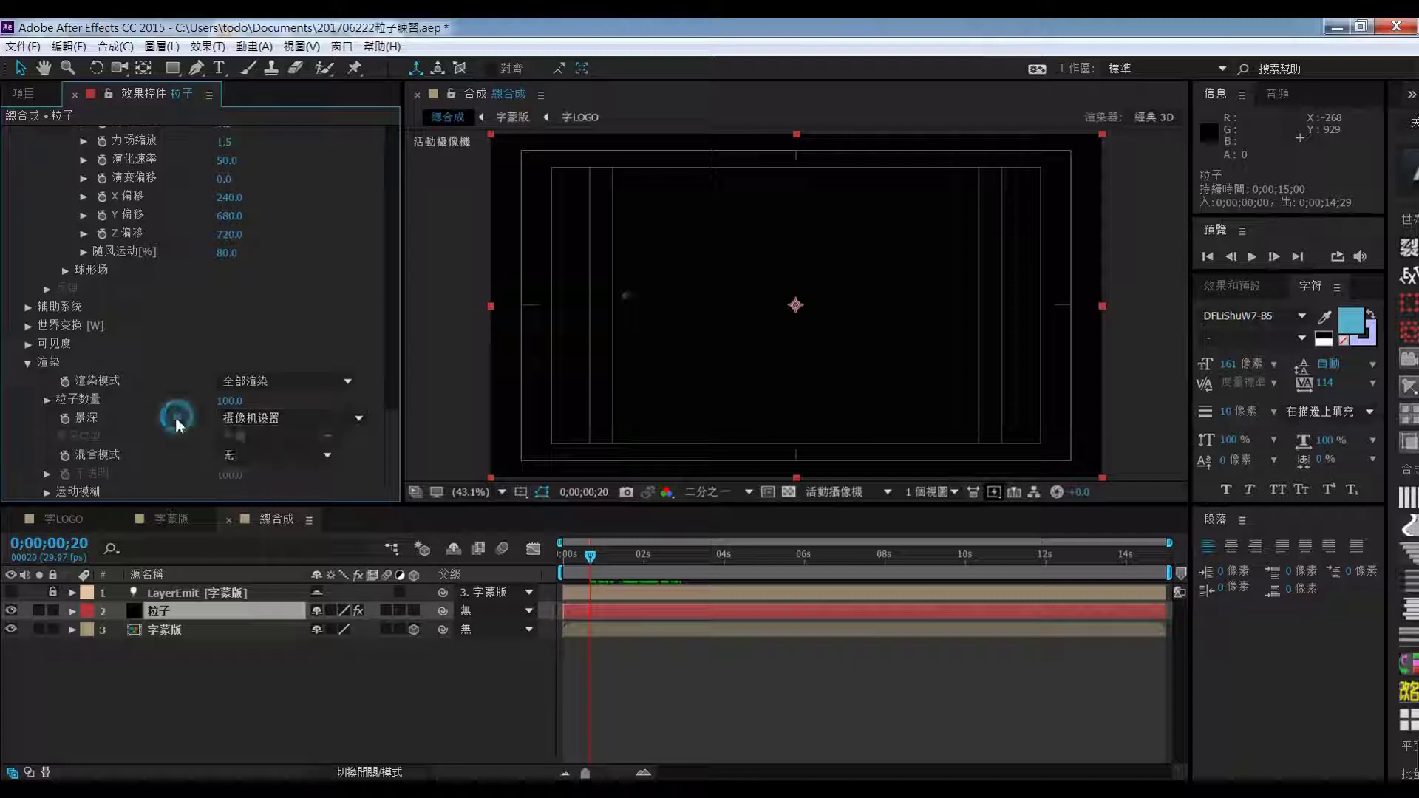
Set the motion blur (运动模糊) in Particular's 渲染 settings to 开 and scrub the timeline to check it
click(46, 492)
click(295, 307)
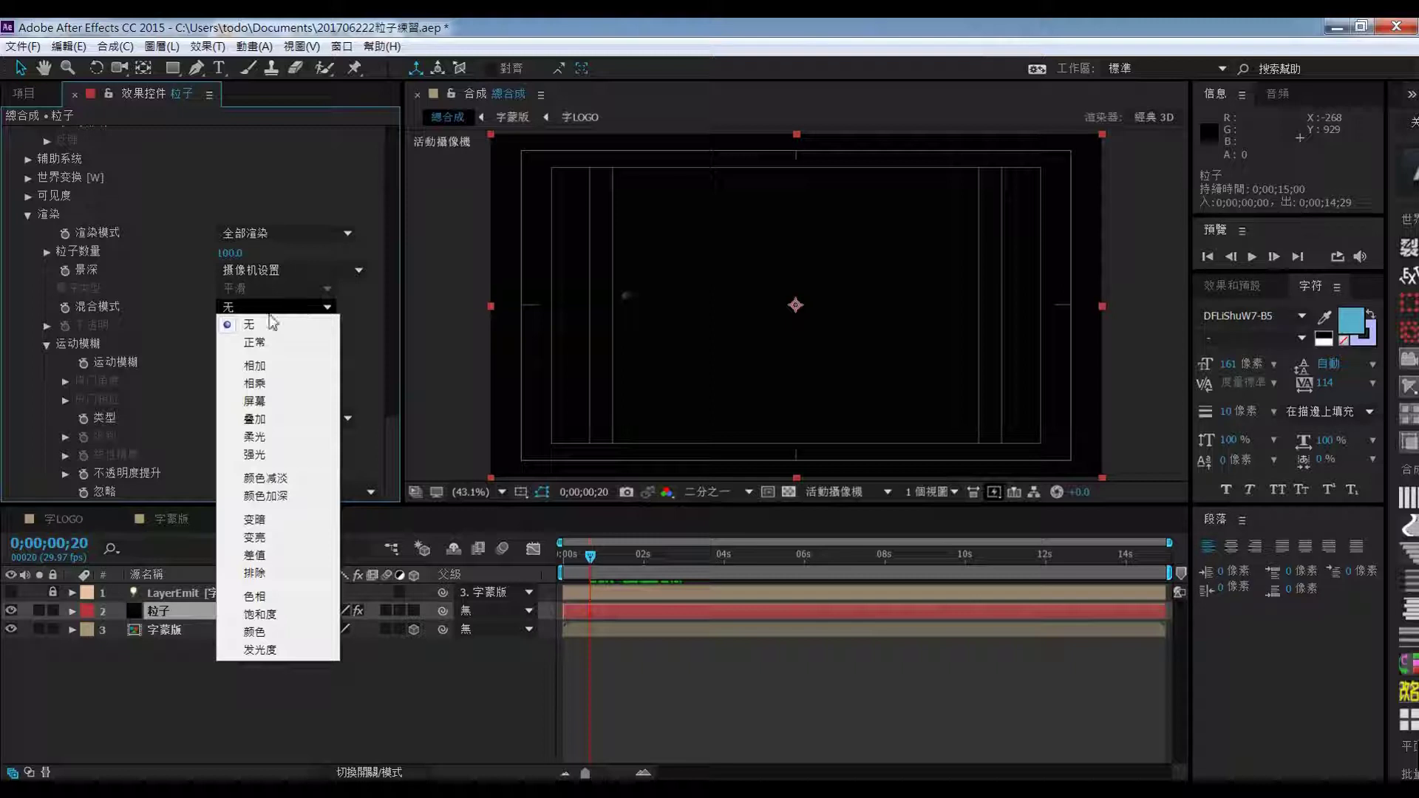
click(155, 354)
click(272, 363)
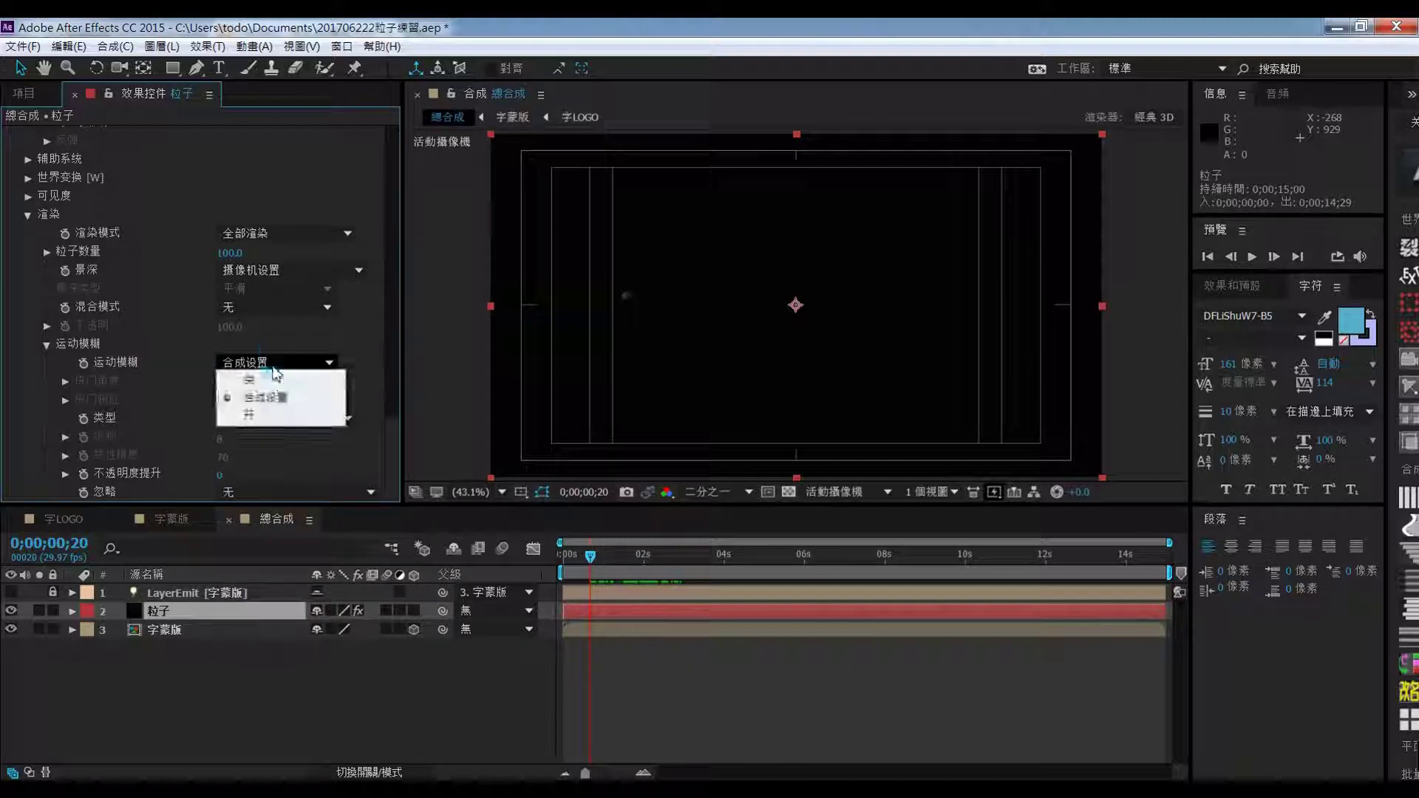
click(252, 414)
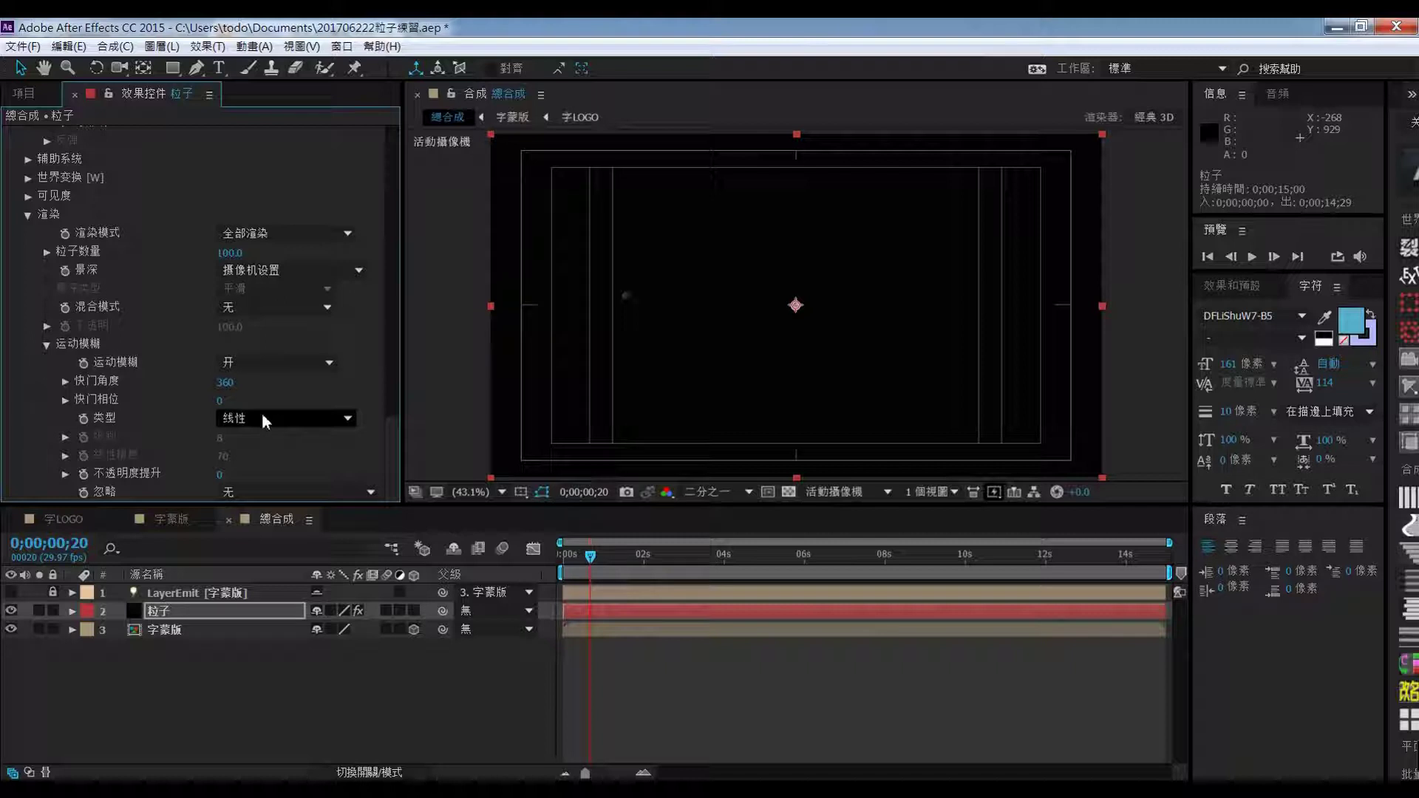
click(596, 554)
mouse_move(605, 562)
mouse_down()
mouse_move(645, 568)
mouse_move(625, 567)
mouse_up()
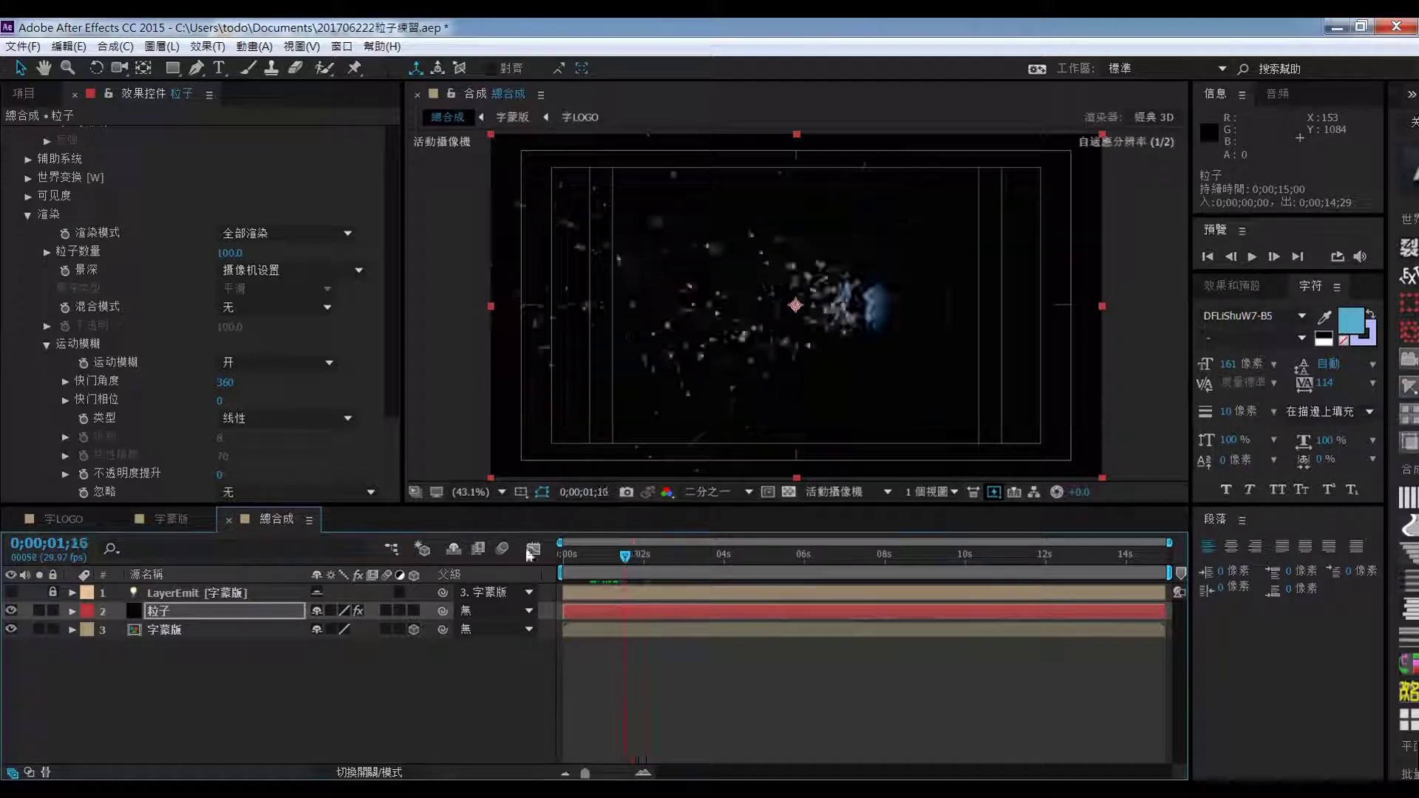
Change the stroke colour of the TODO土豆制作 text in 字LOGO to near-white FAFAFC, and check the animation in 總合成
click(67, 519)
click(191, 592)
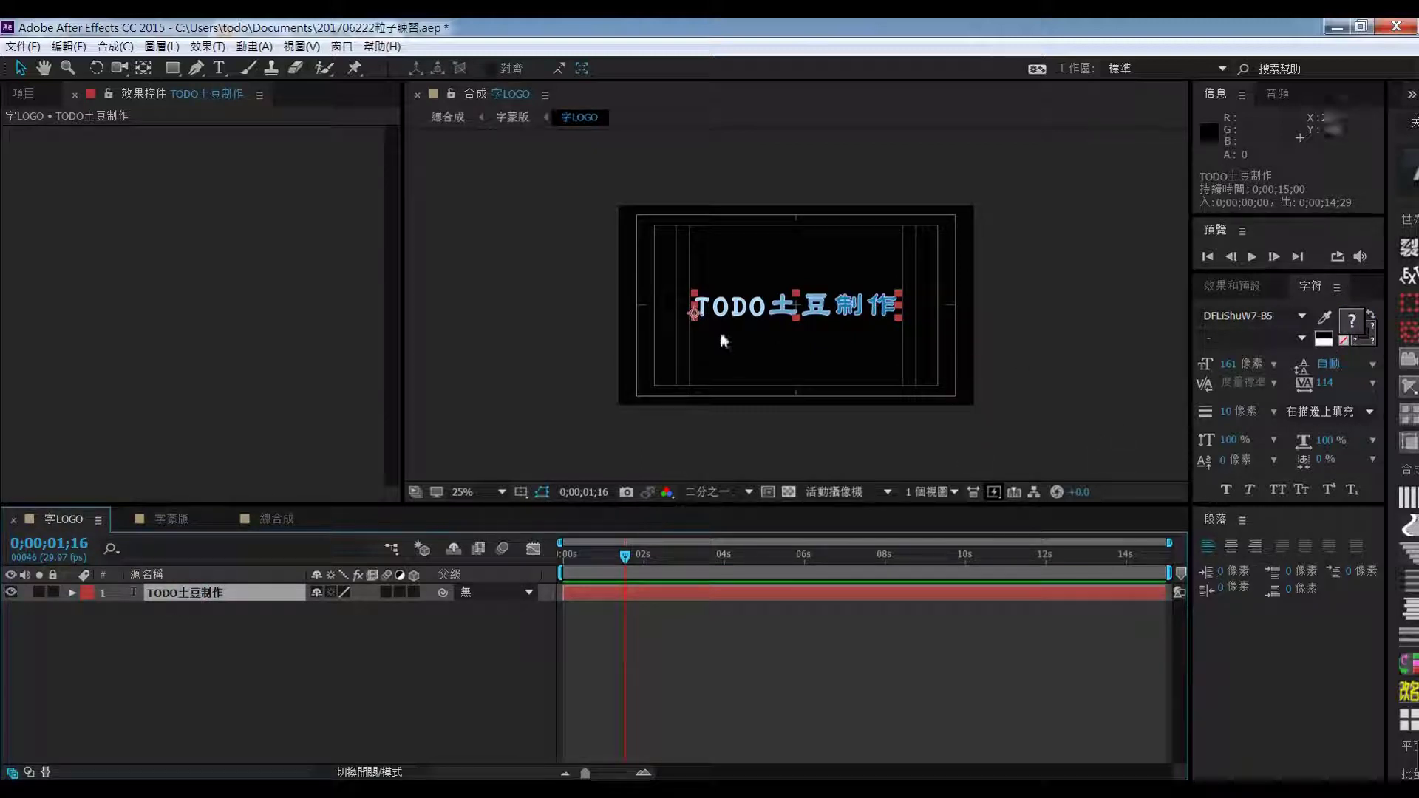
click(743, 314)
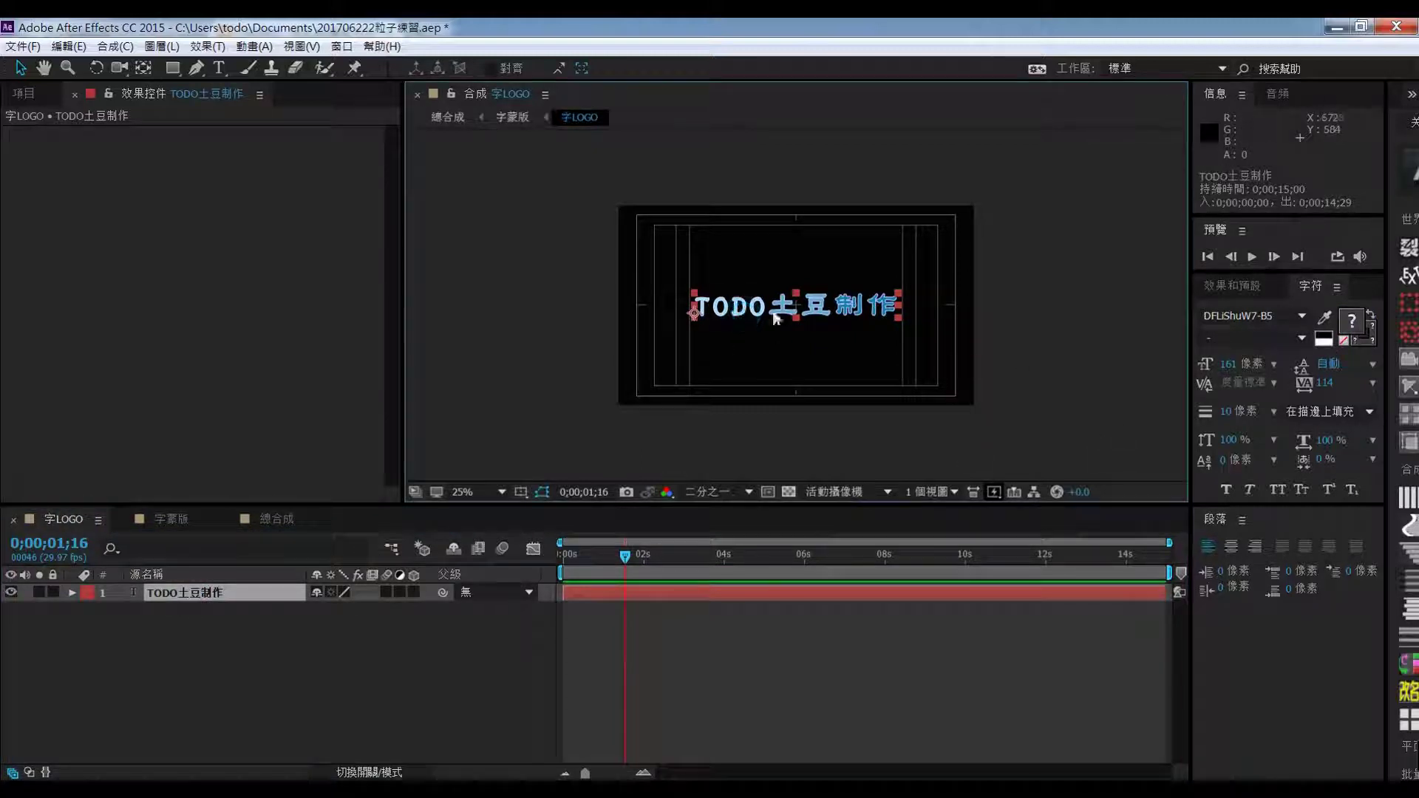
click(1351, 344)
drag(655, 488, 627, 481)
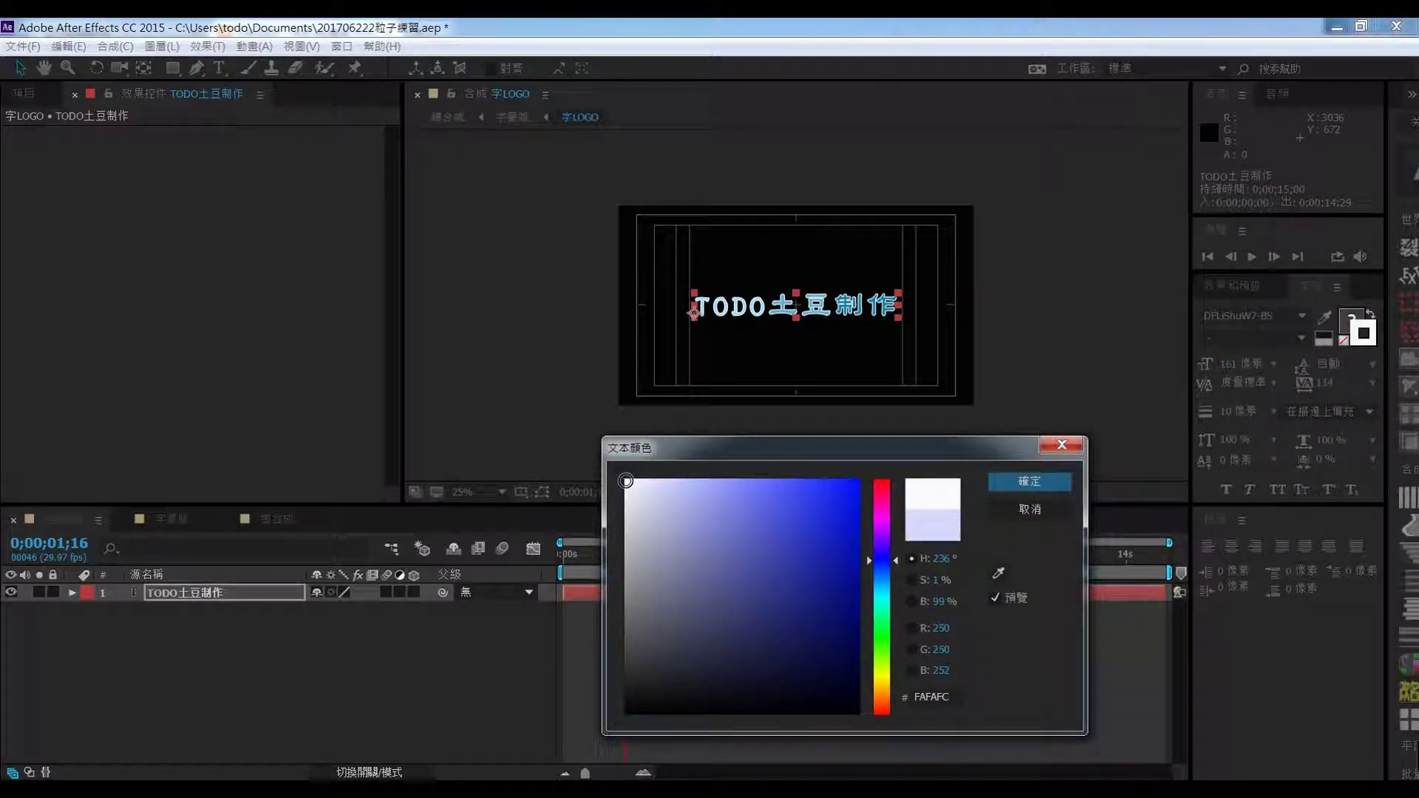
click(1035, 481)
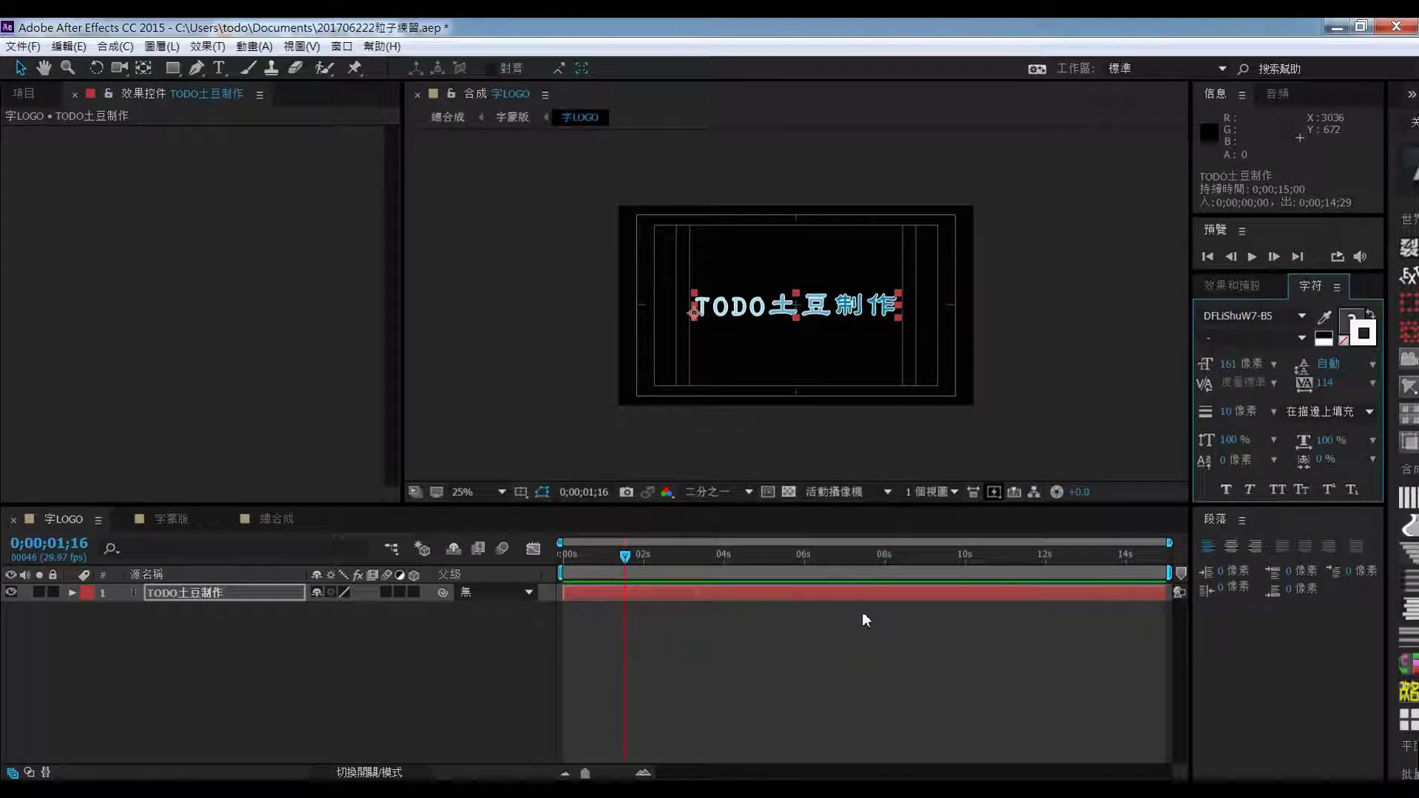
click(275, 519)
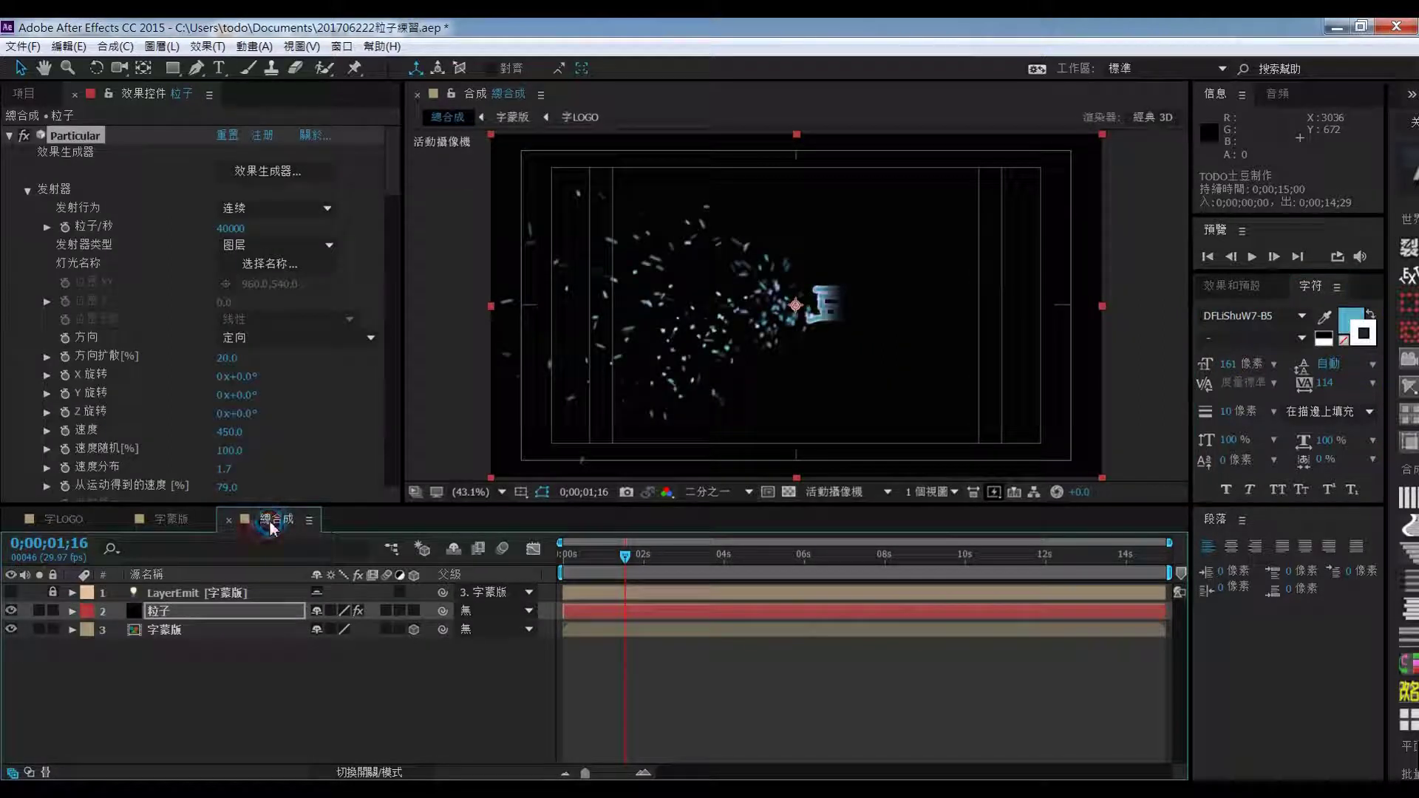
drag(623, 556, 689, 578)
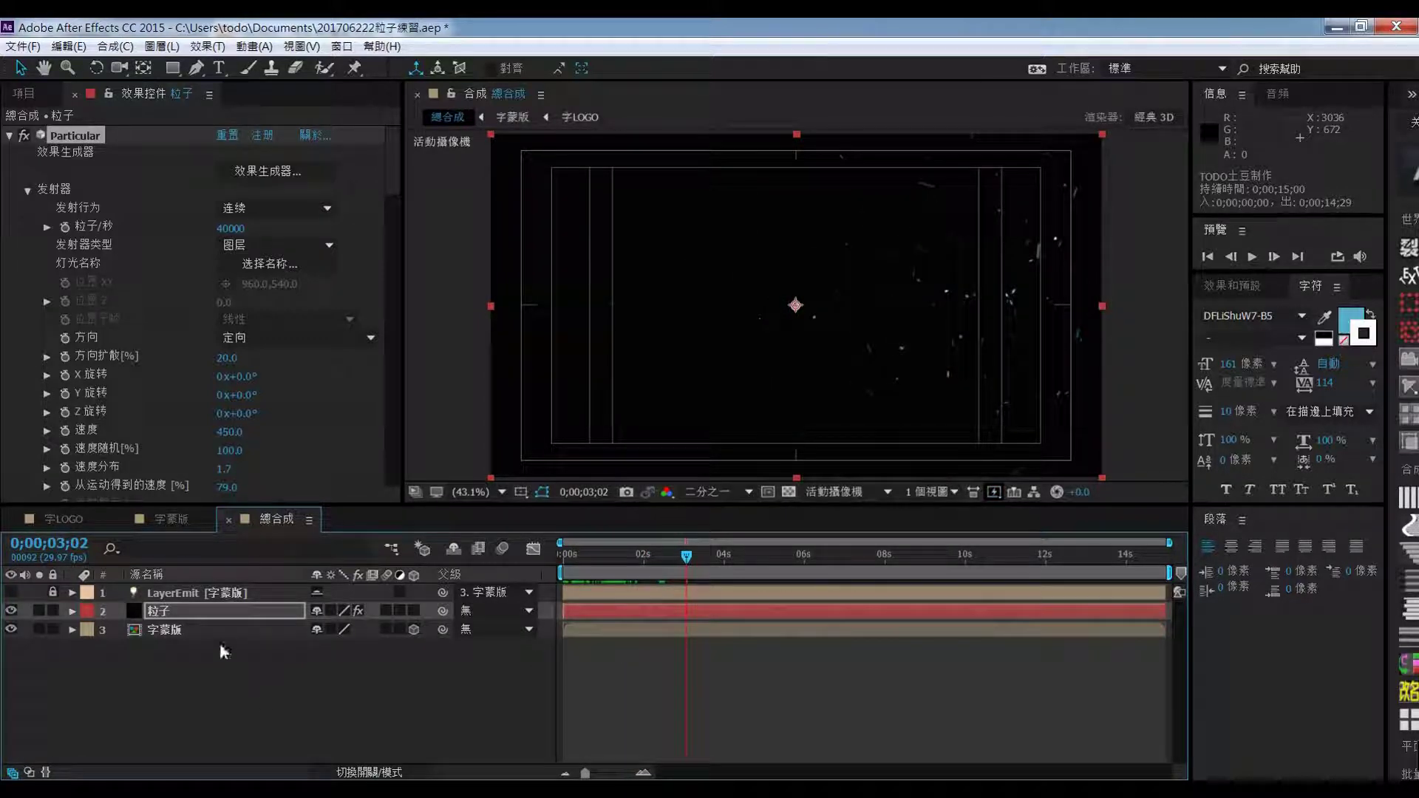
Copy the masked 字LOGO layer from 字蒙版 into 總合成 and place it below the 字蒙版 layer
click(175, 521)
click(175, 595)
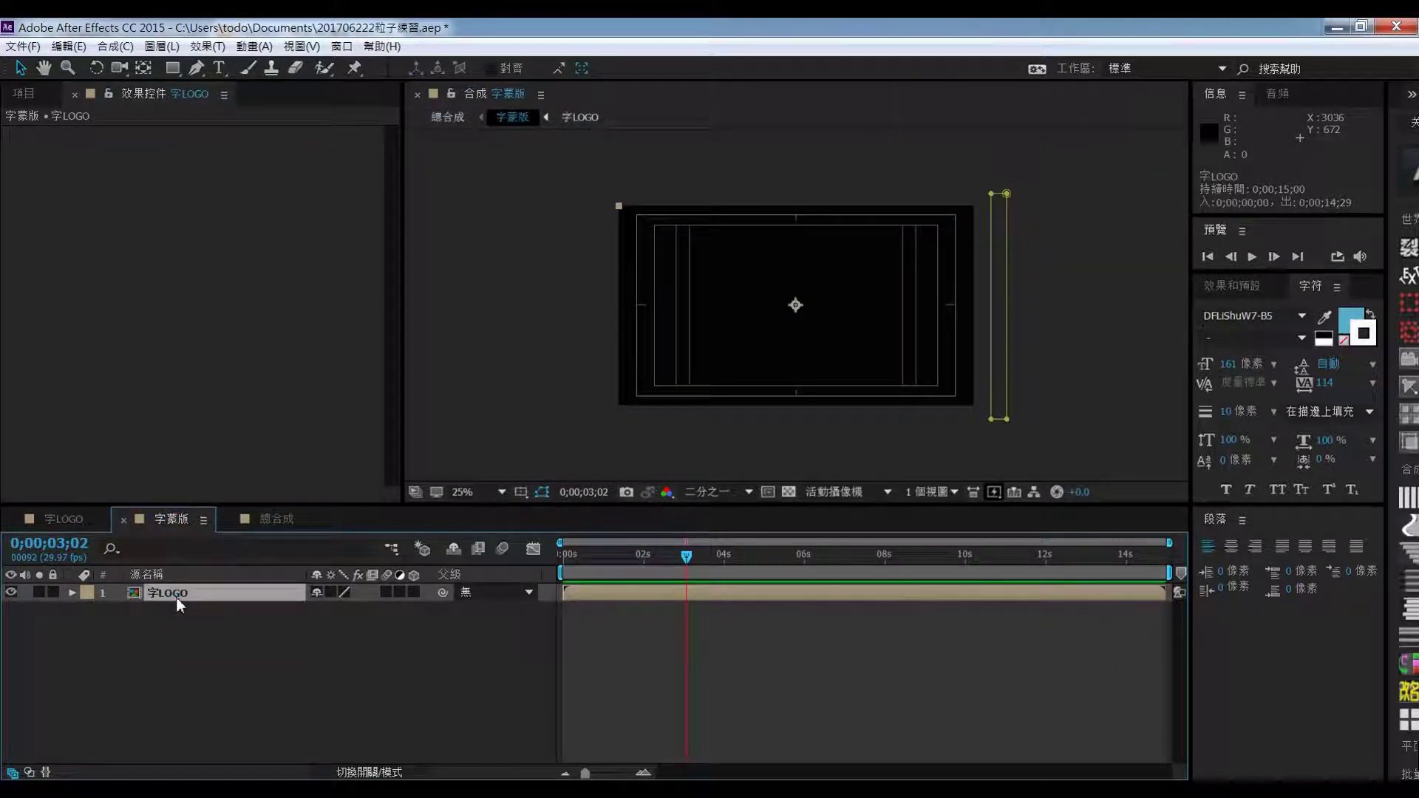
key(ctrl+c)
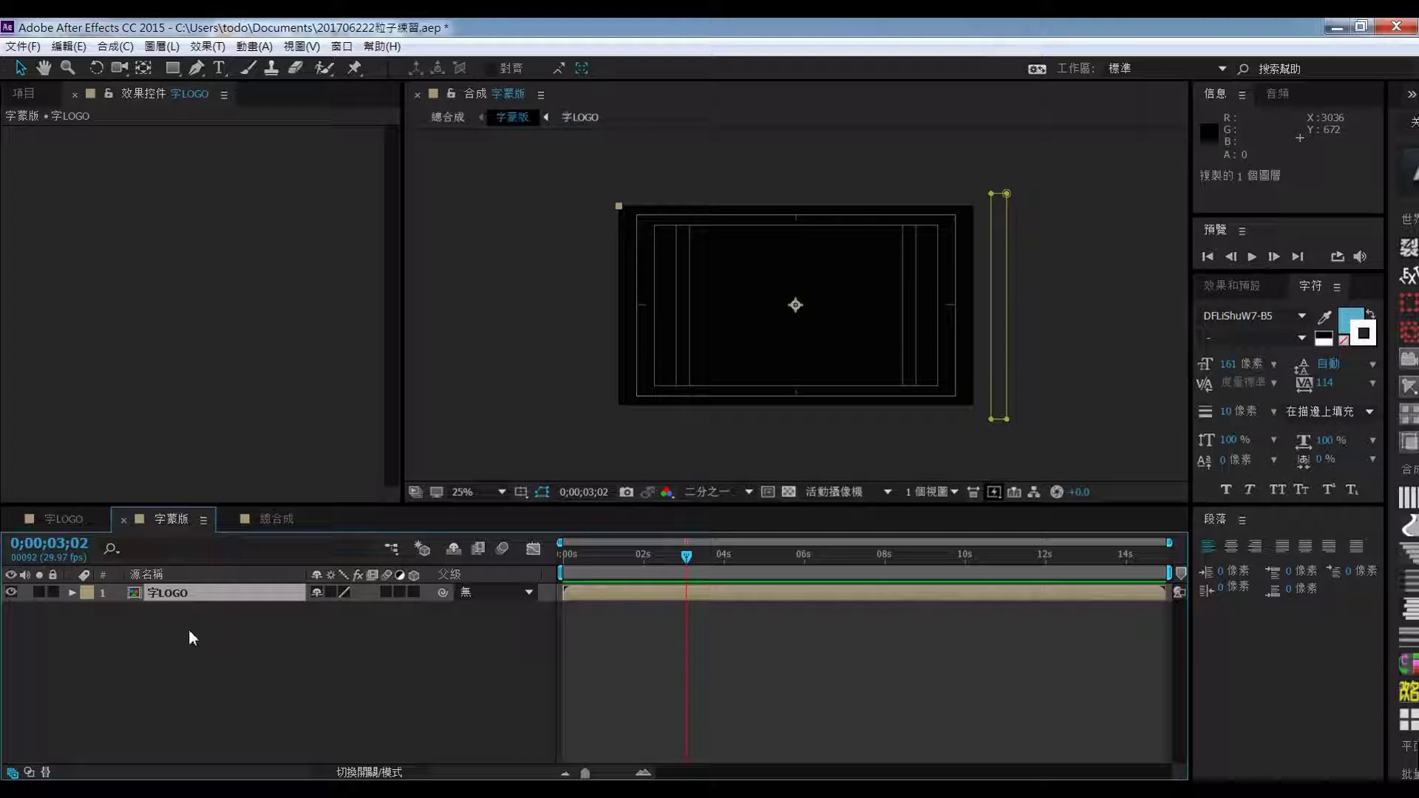
click(264, 519)
click(181, 677)
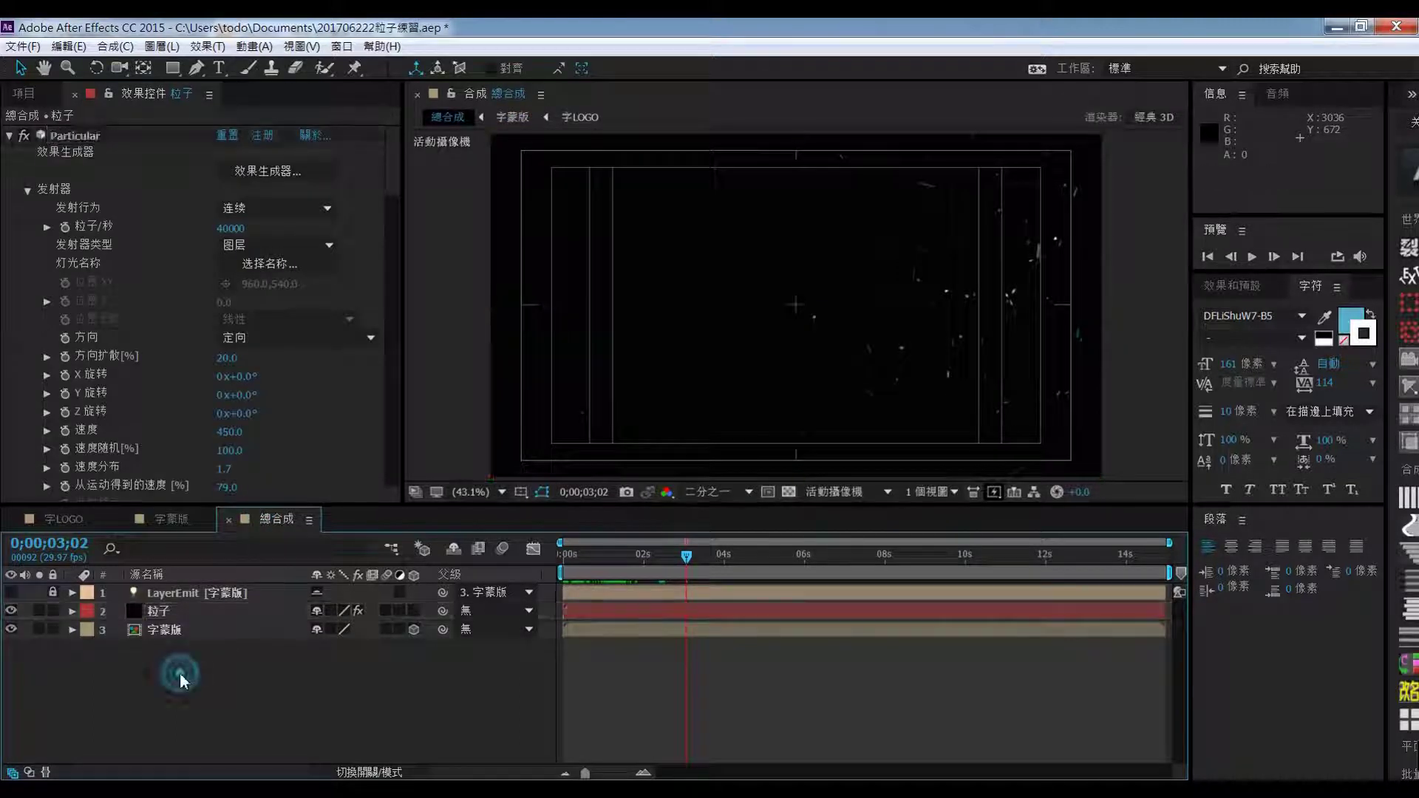
key(ctrl+v)
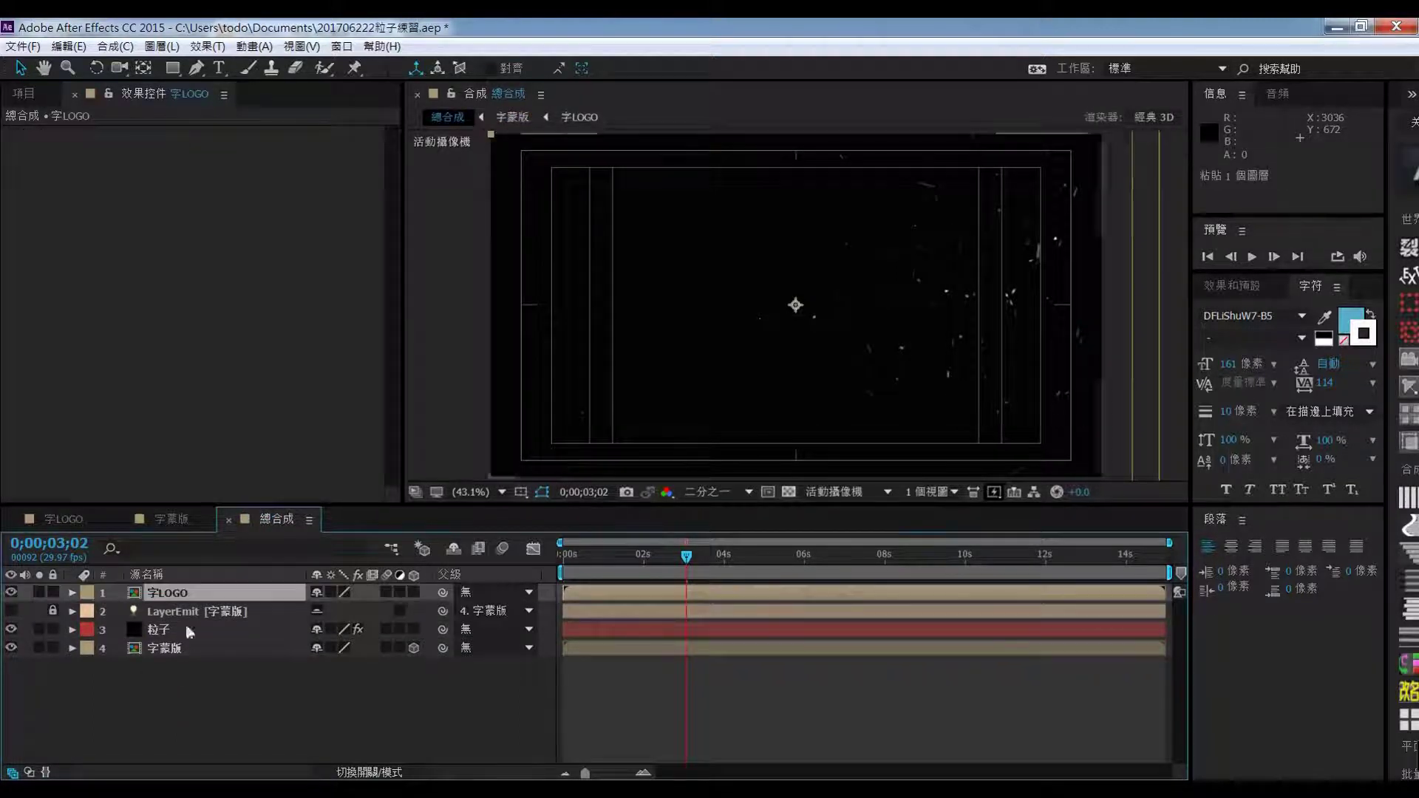
drag(183, 592, 182, 658)
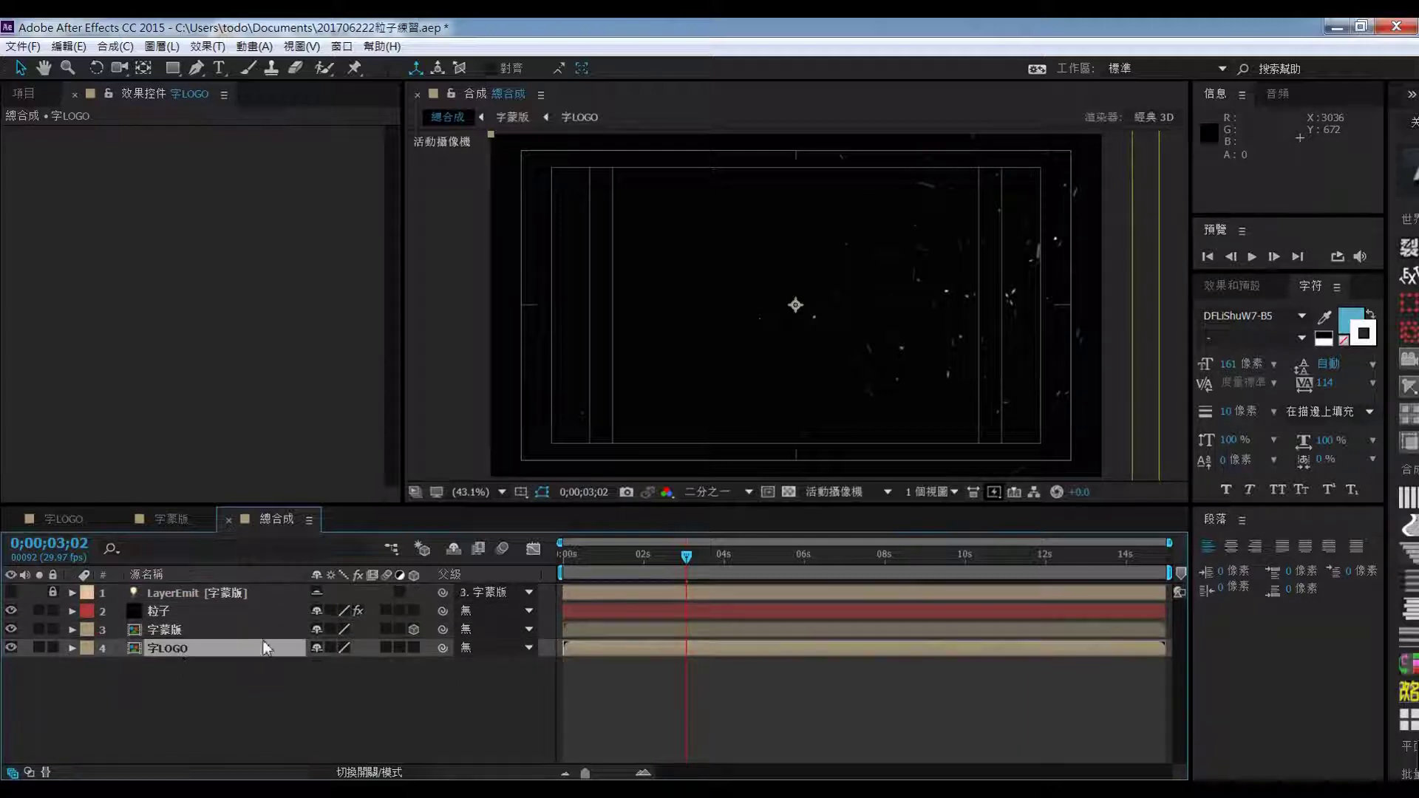
At the 0;00;02;27 mask path keyframe of 字LOGO, stretch the left edge of 蒙版 1 leftward so the mask covers the whole frame
mouse_move(686, 560)
mouse_down()
mouse_move(567, 576)
mouse_move(592, 566)
mouse_up()
scroll(712, 344, down, 2)
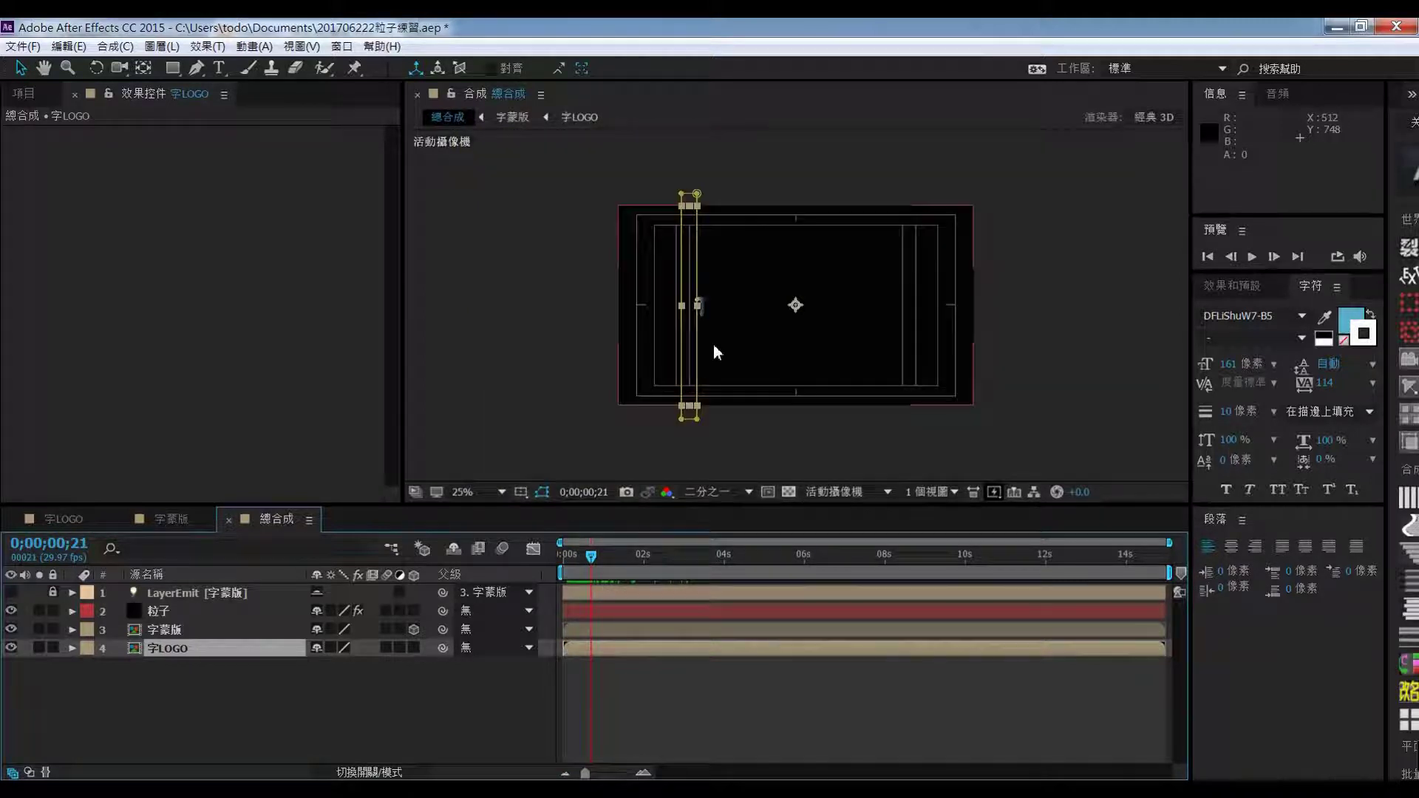
drag(594, 564, 630, 567)
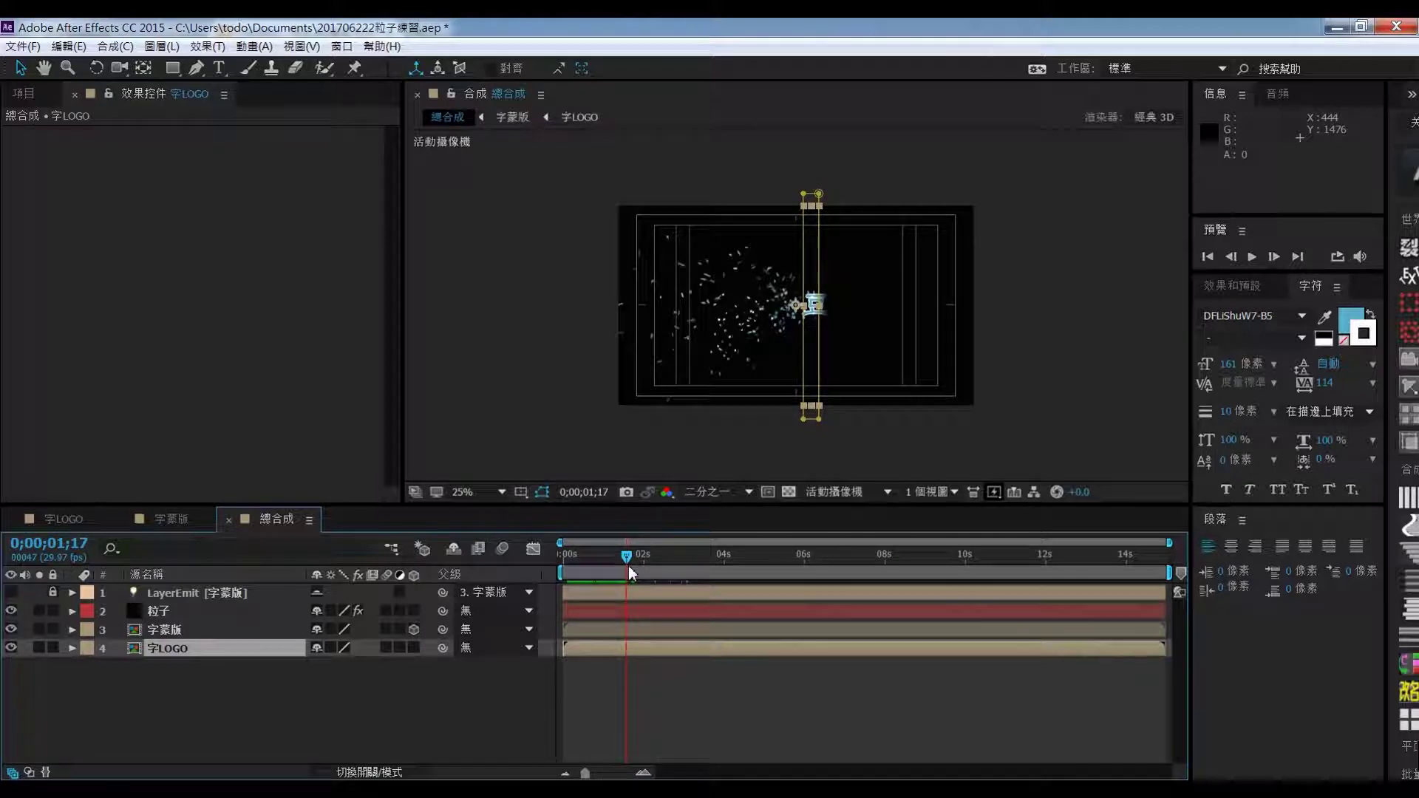
click(71, 649)
click(90, 666)
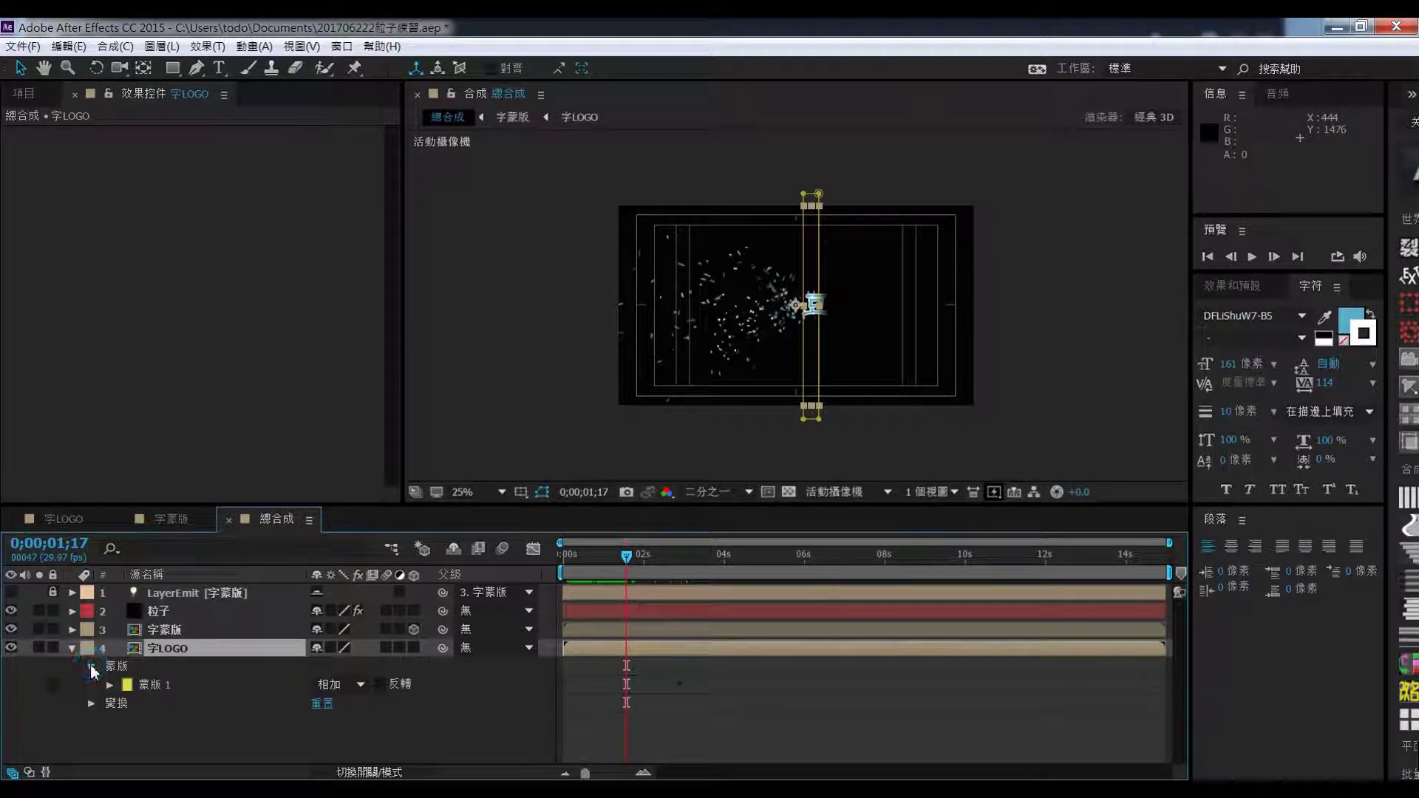
click(113, 688)
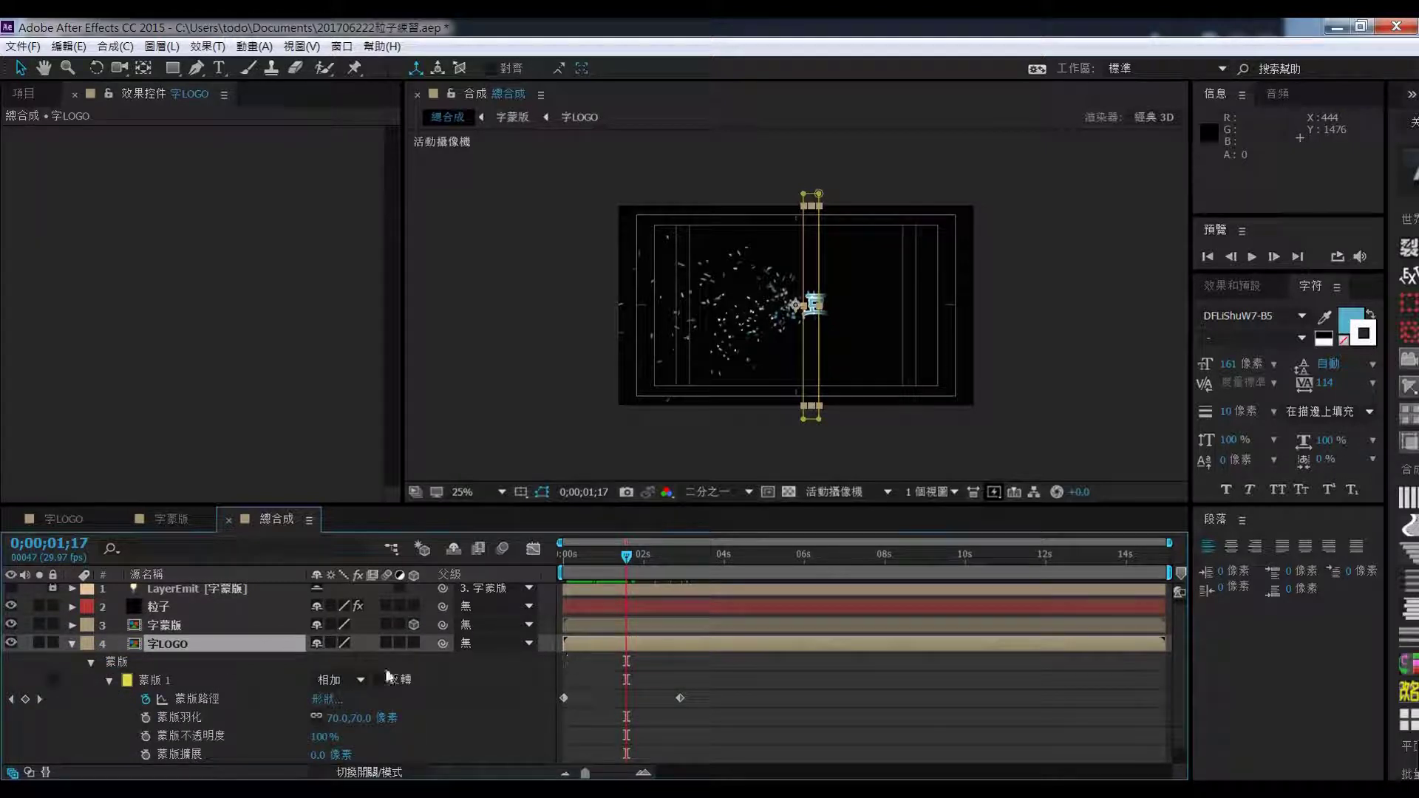
click(41, 699)
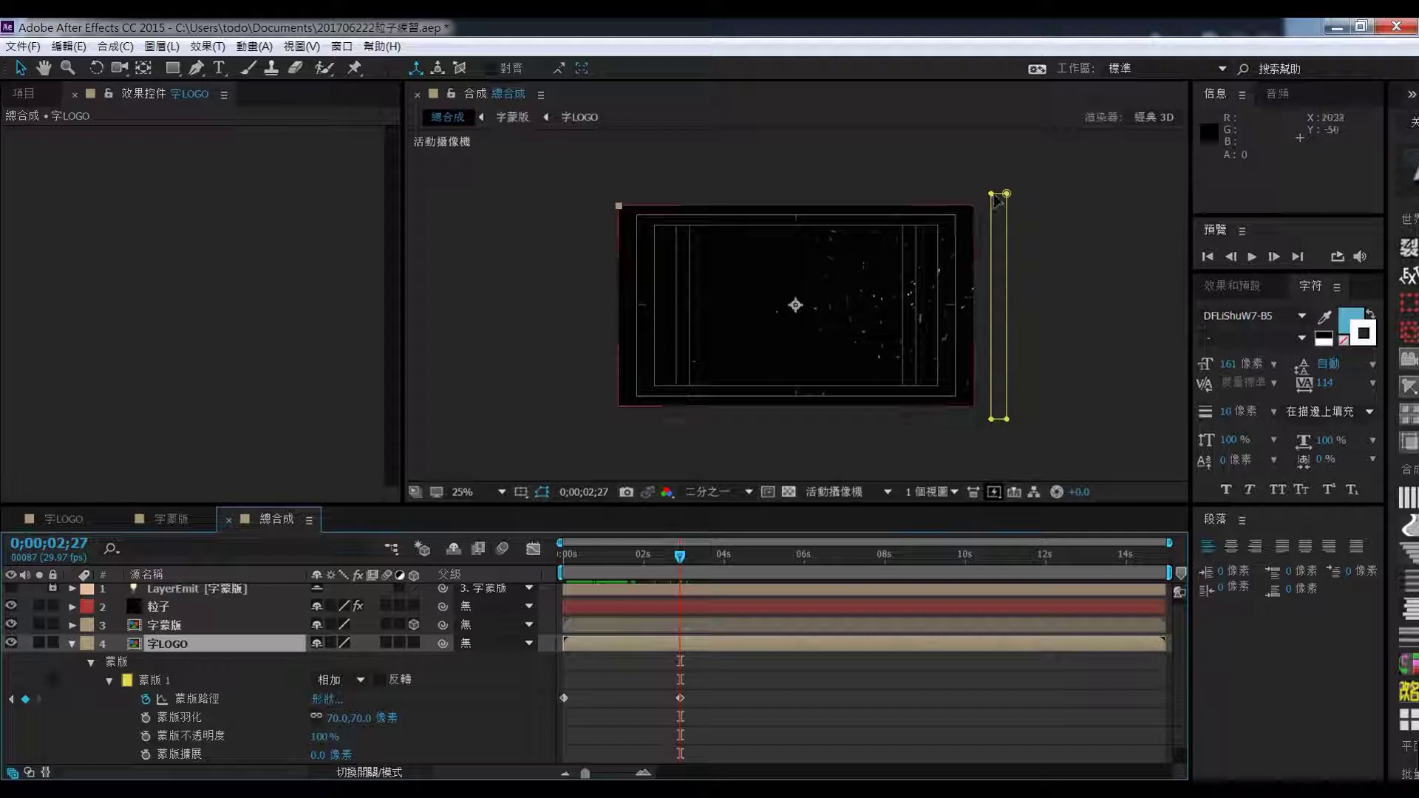
drag(992, 194, 577, 191)
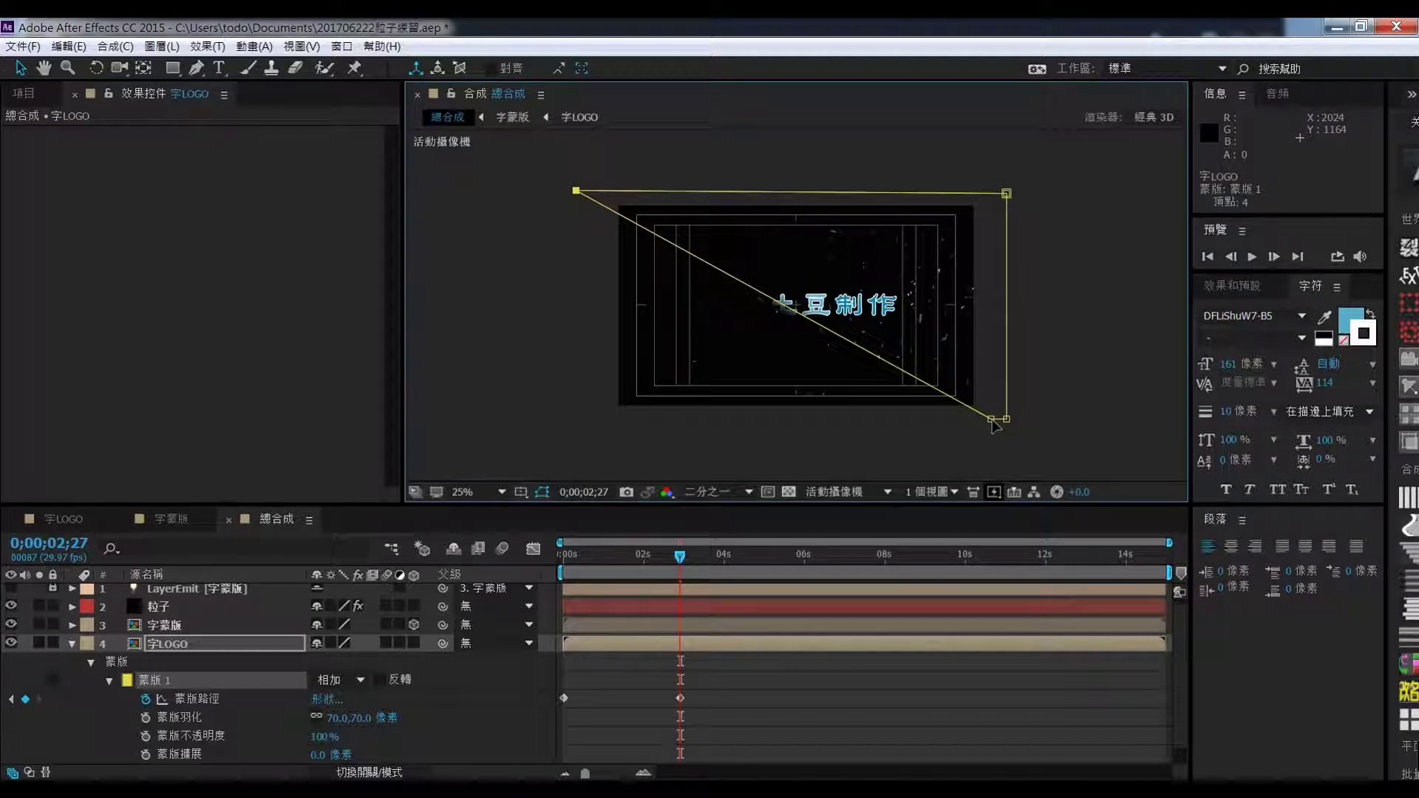
drag(992, 419, 579, 420)
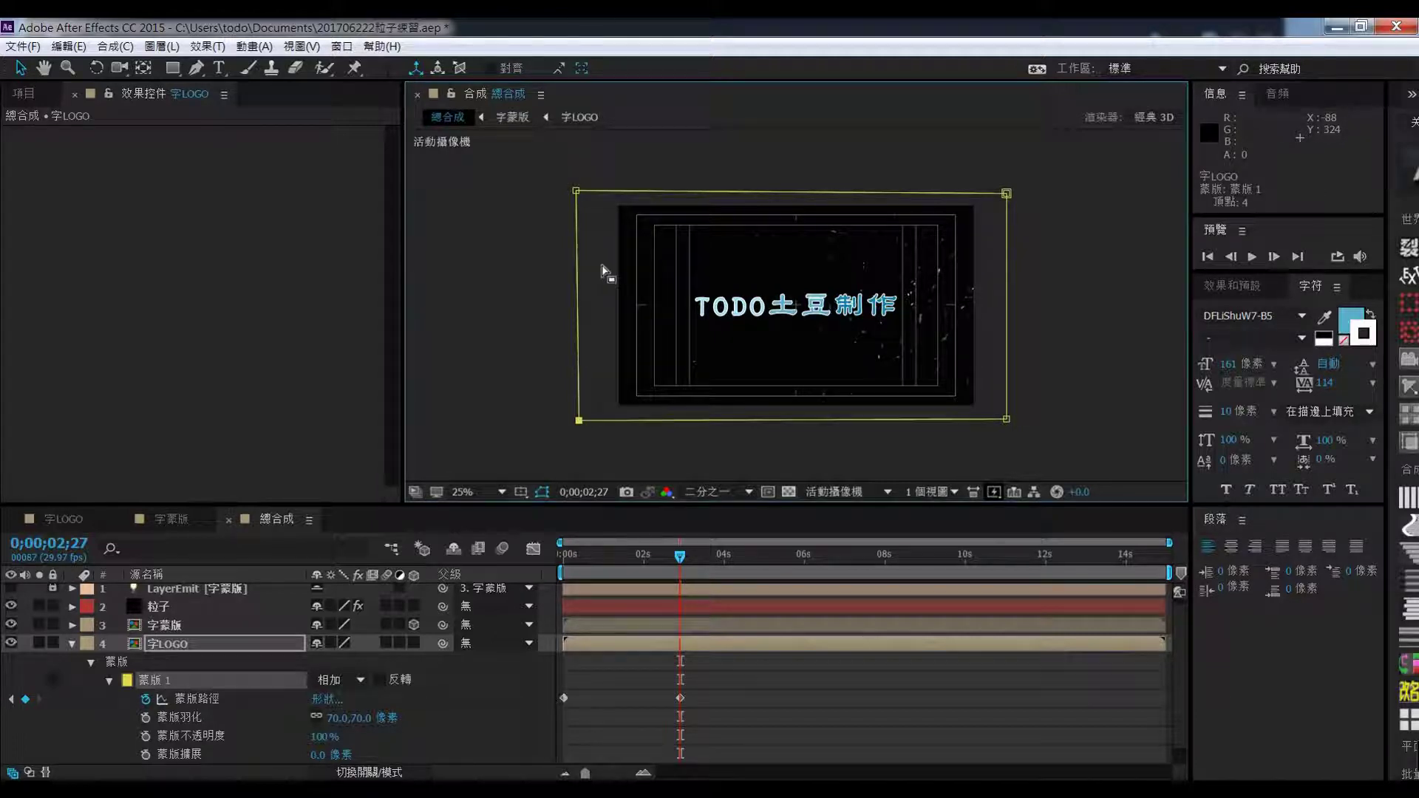
Shorten the work area to end at 0;00;05;28 and preview the text reveal from the start of 總合成
drag(683, 563, 563, 556)
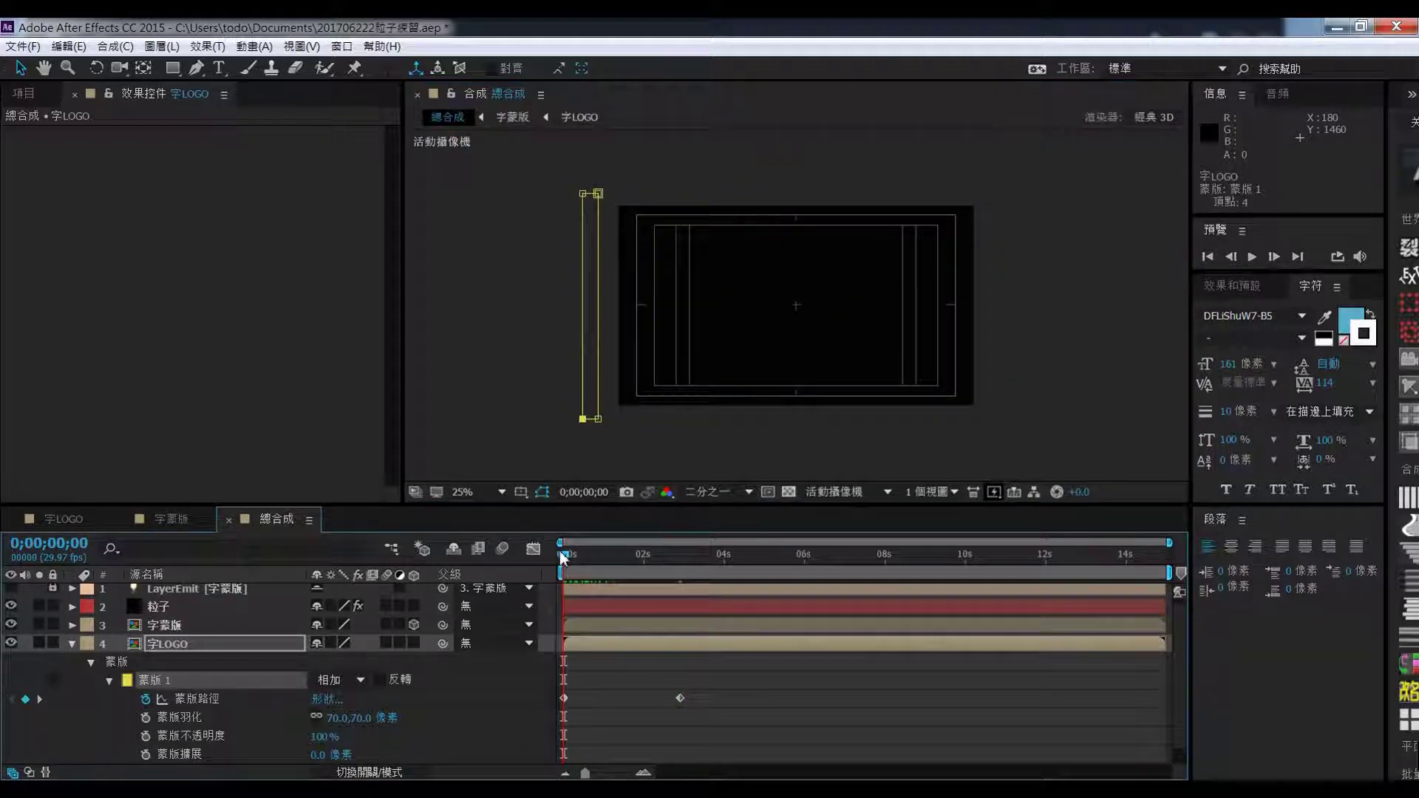
key(space)
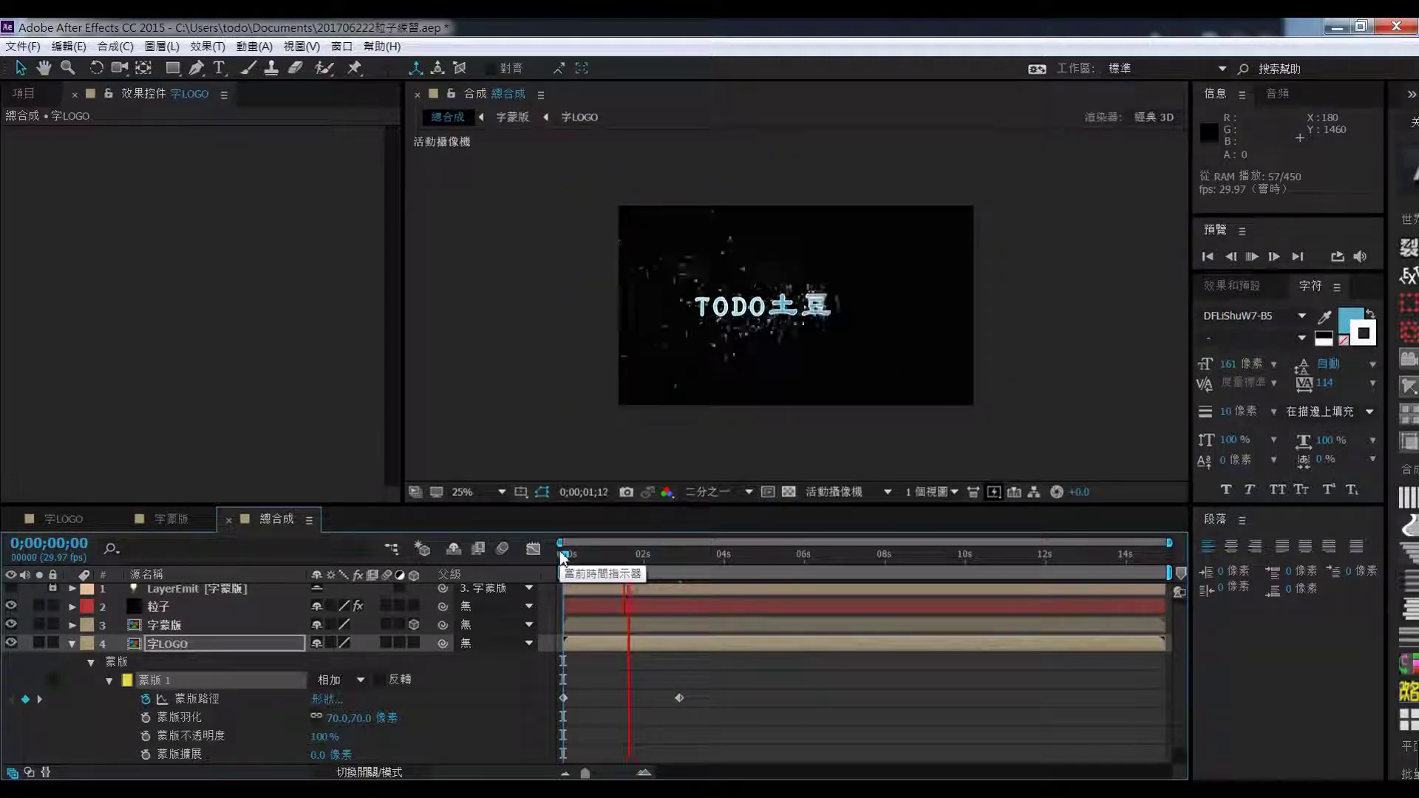
click(643, 554)
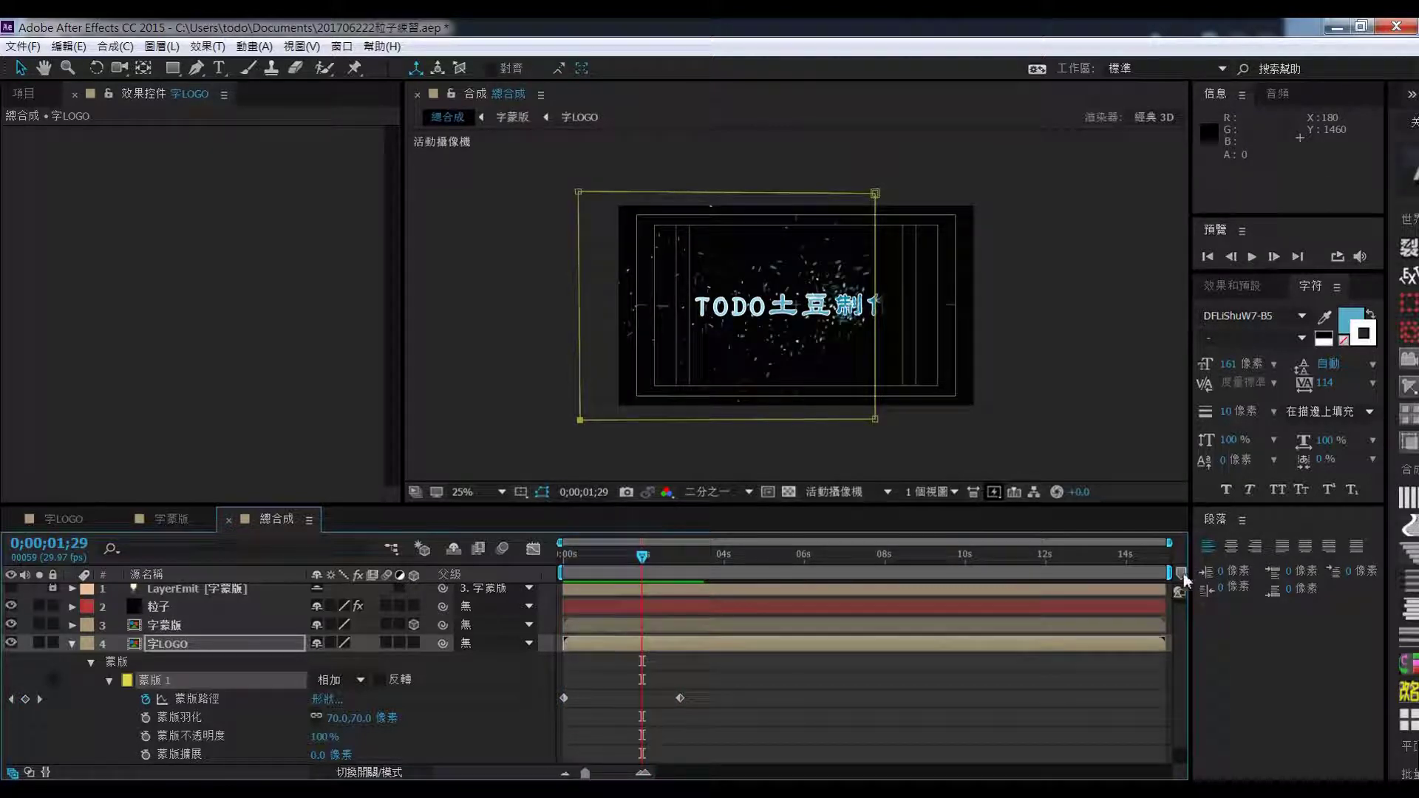
drag(1174, 573, 806, 573)
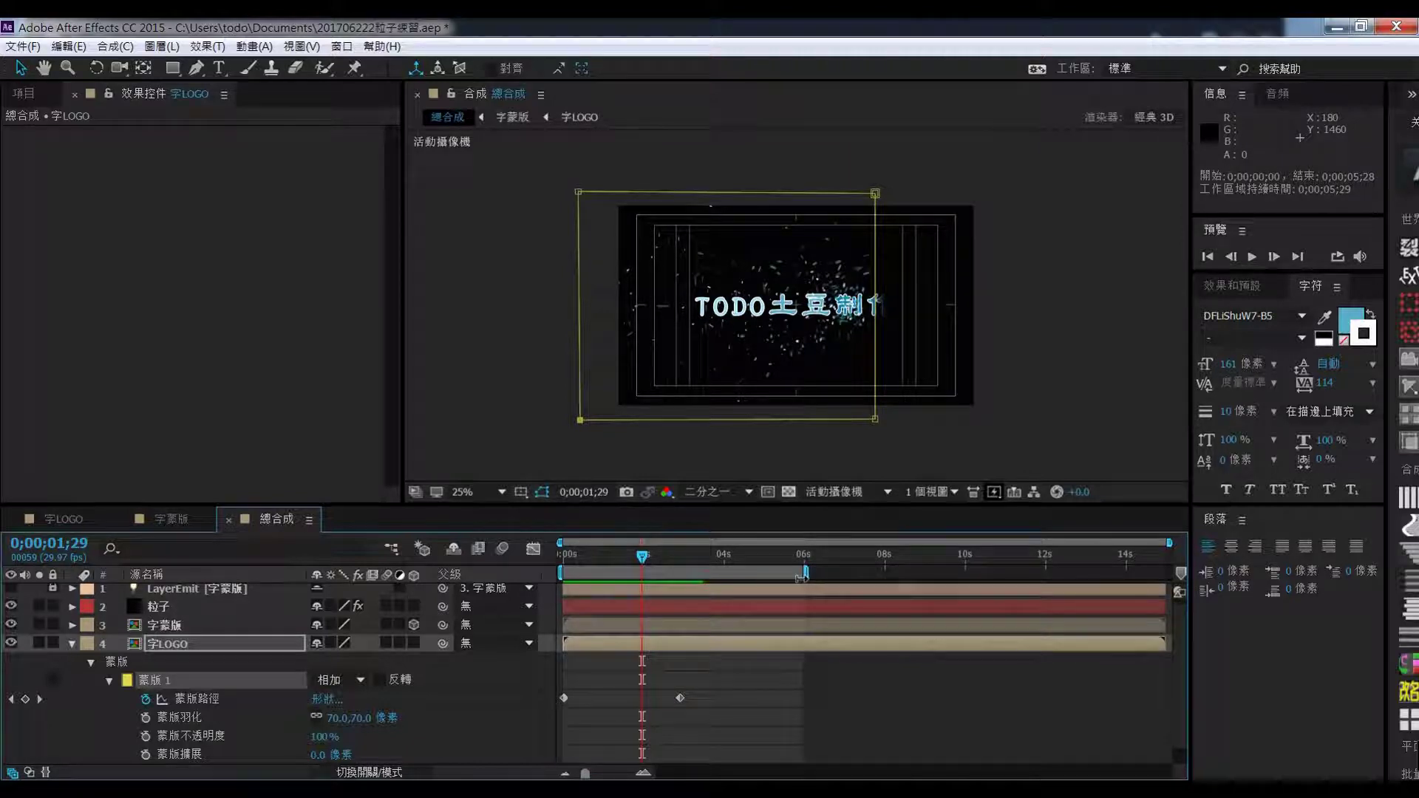
drag(644, 570, 528, 557)
key(space)
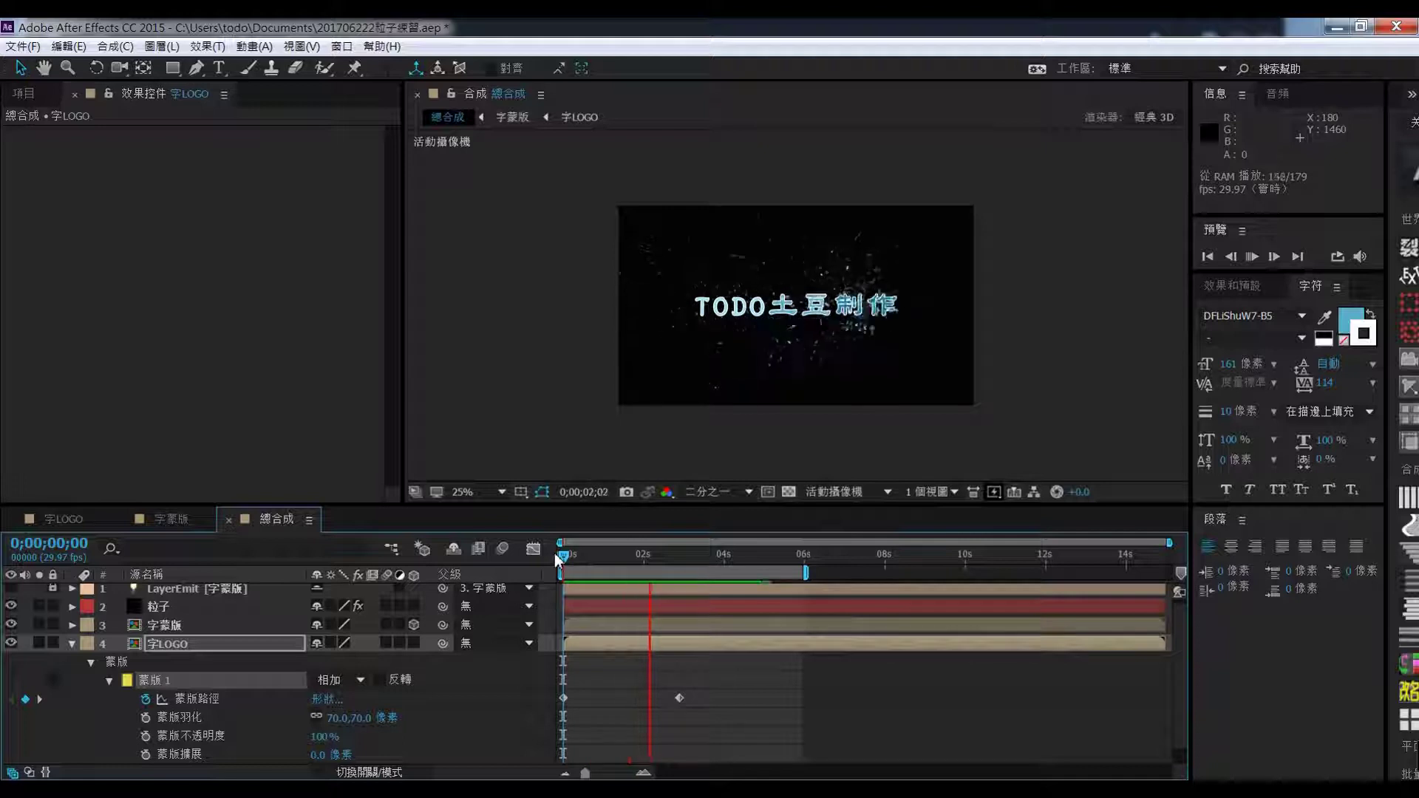
drag(602, 553, 642, 574)
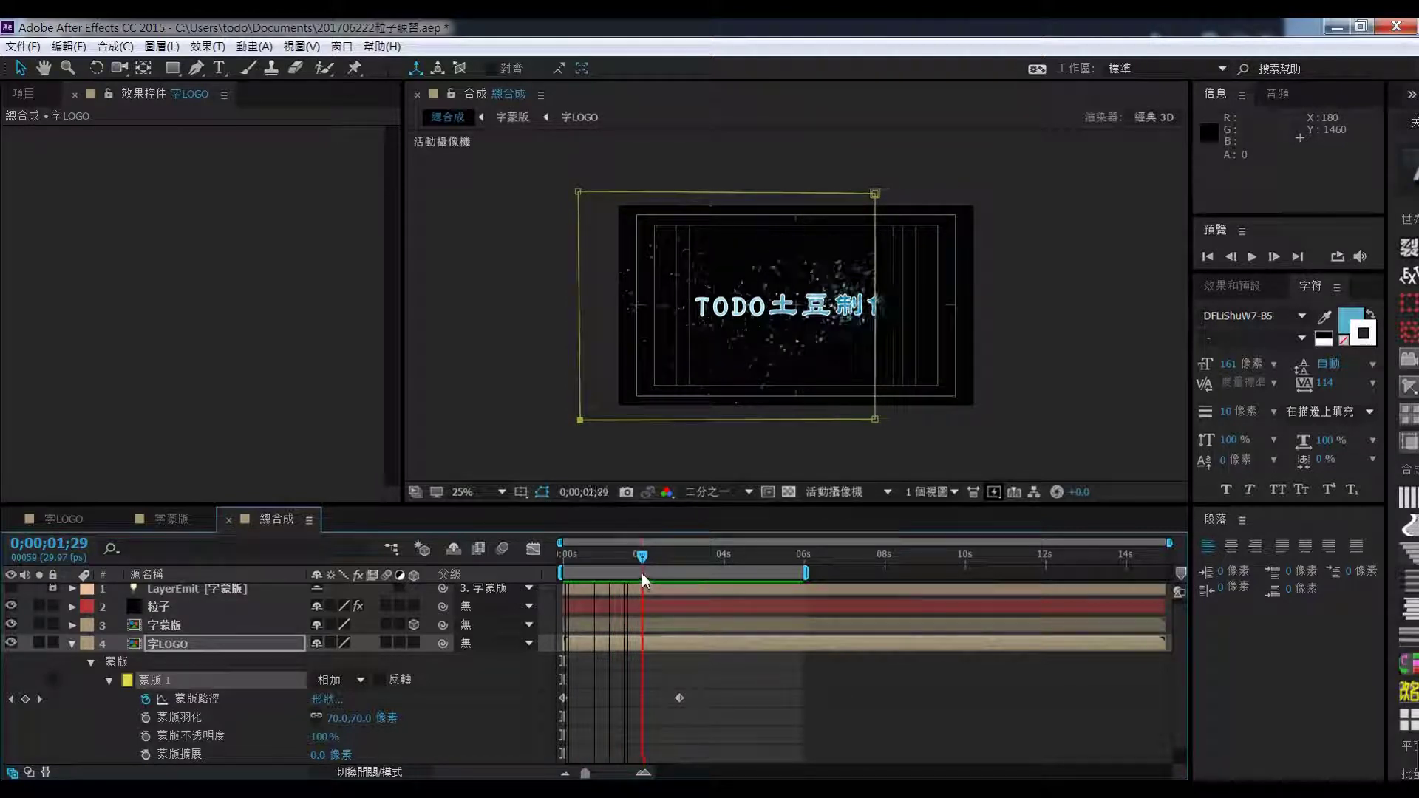
Duplicate the 粒子 layer and rename the copy 粒子出
click(186, 610)
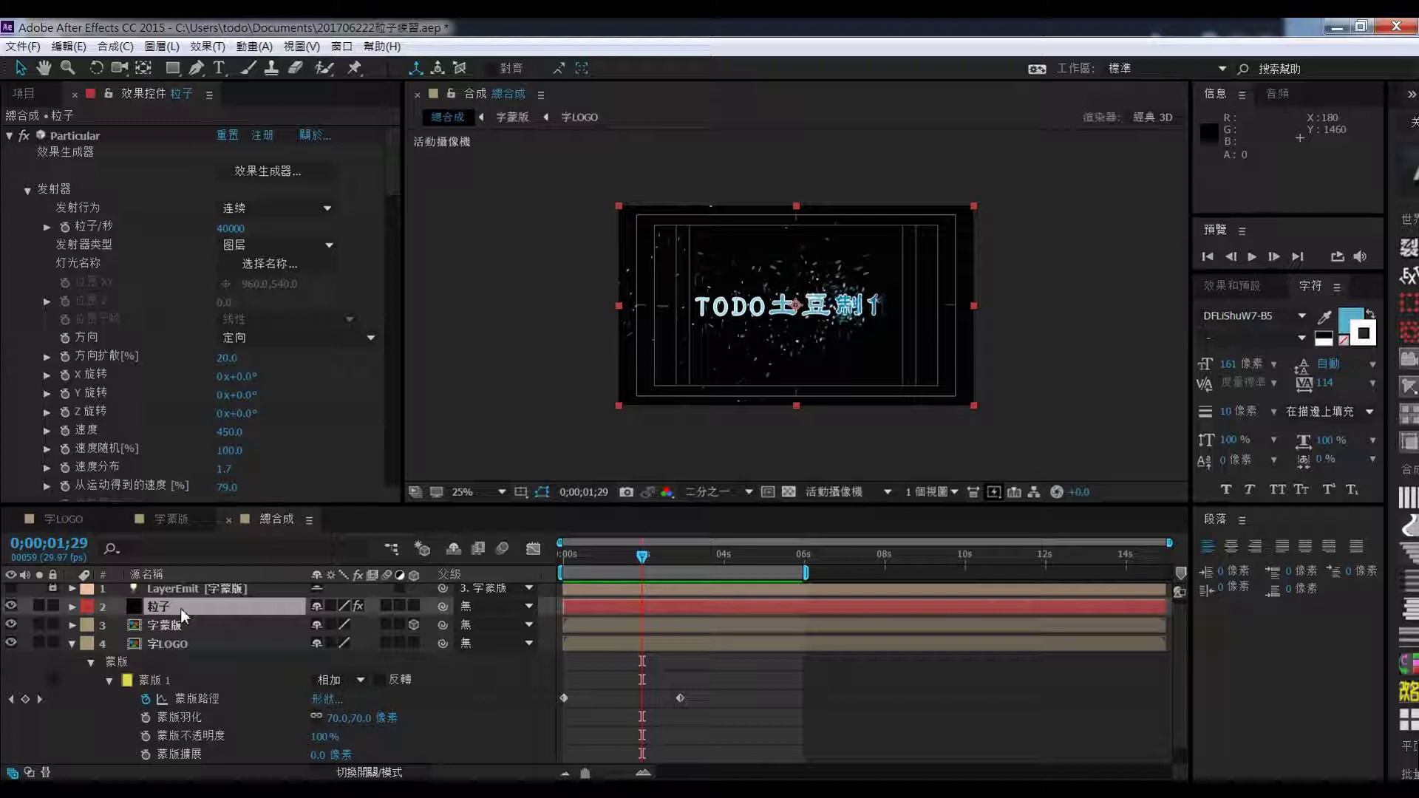
key(ctrl+d)
click(182, 644)
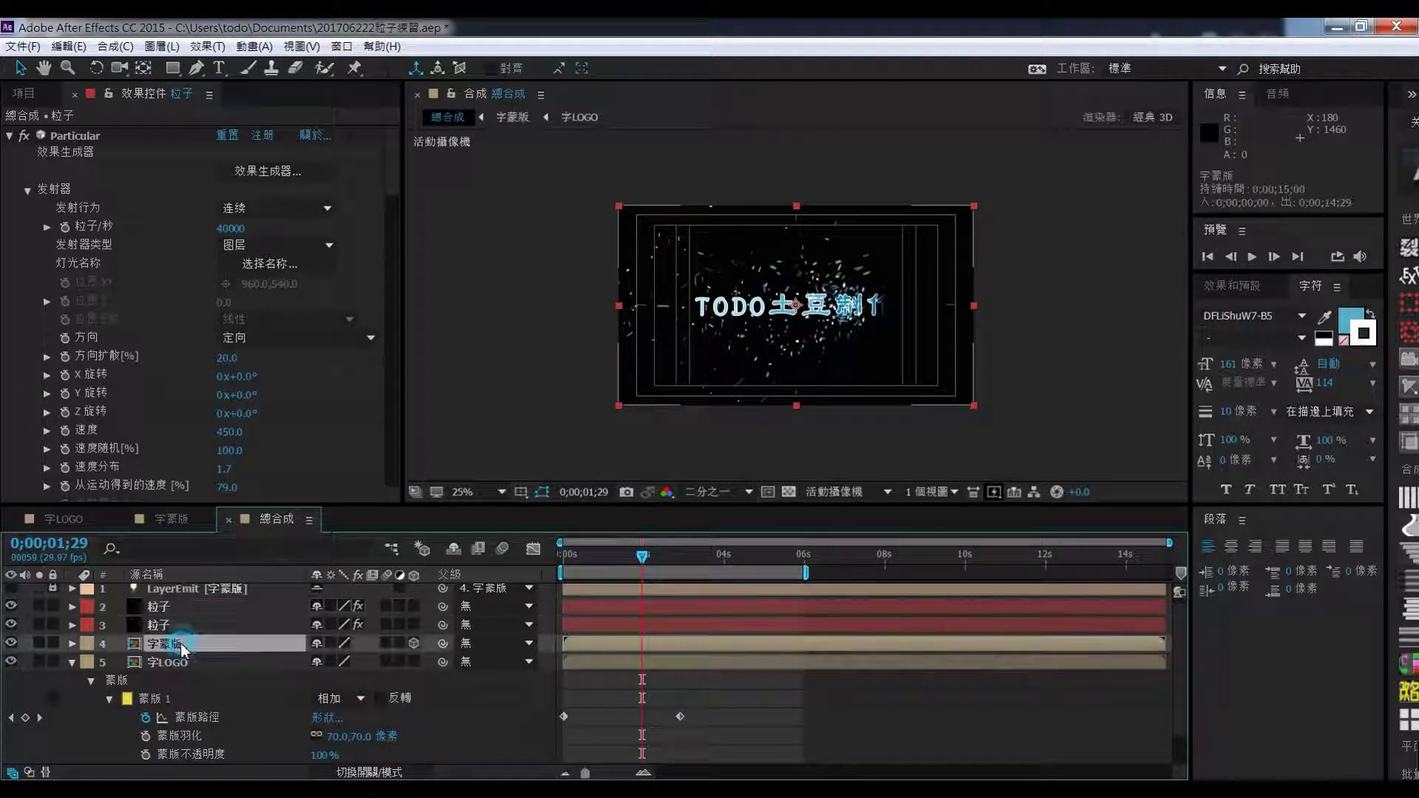
click(170, 608)
right_click(176, 608)
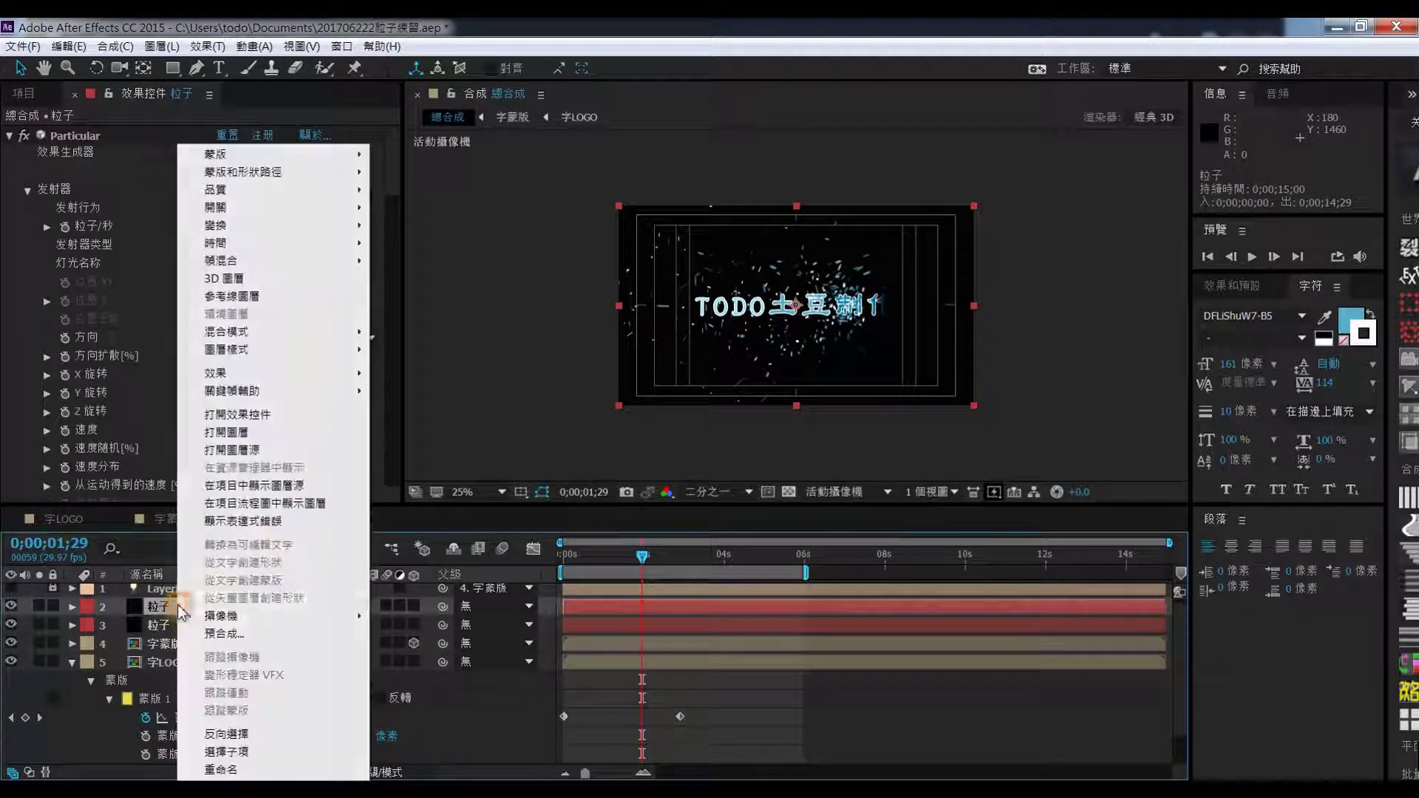
click(217, 770)
click(184, 605)
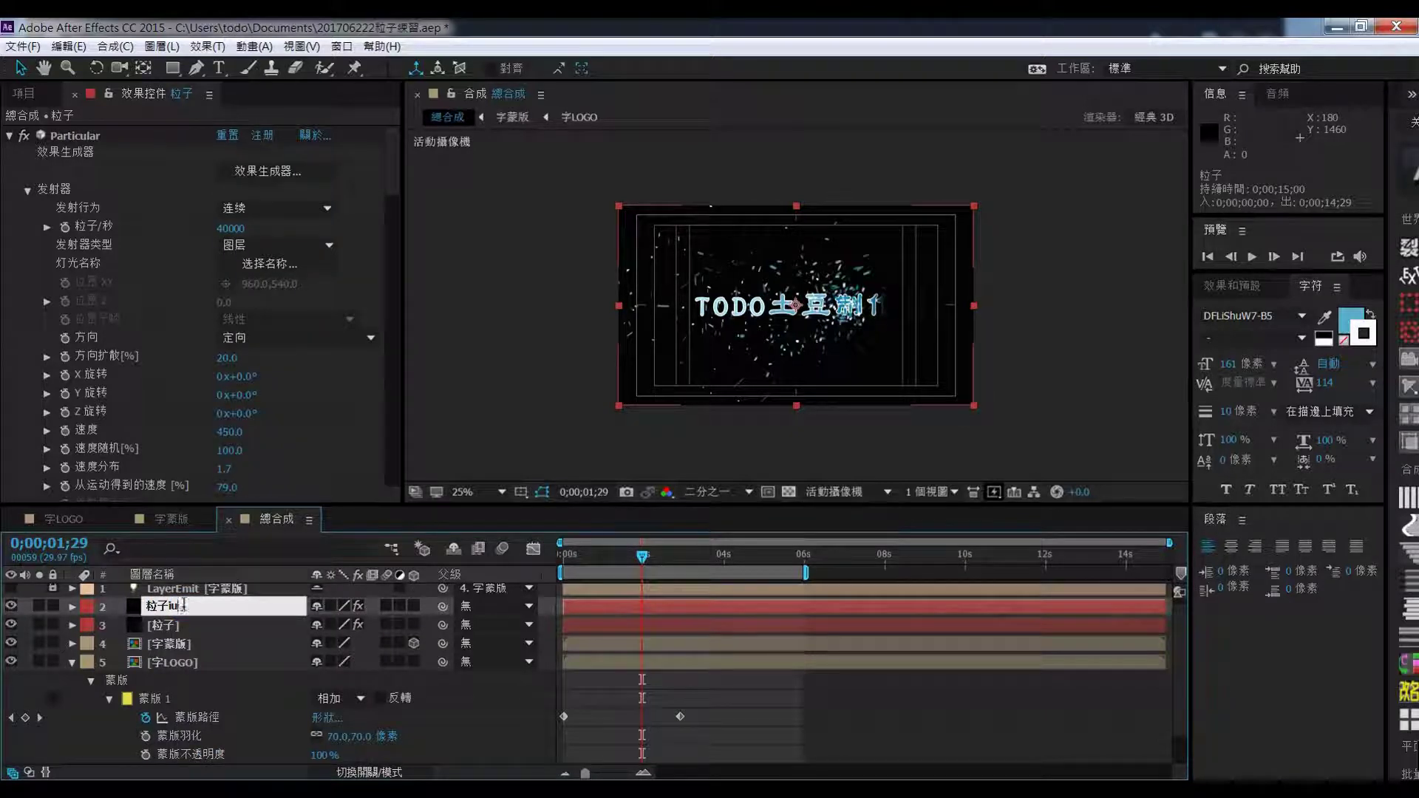
text(出)
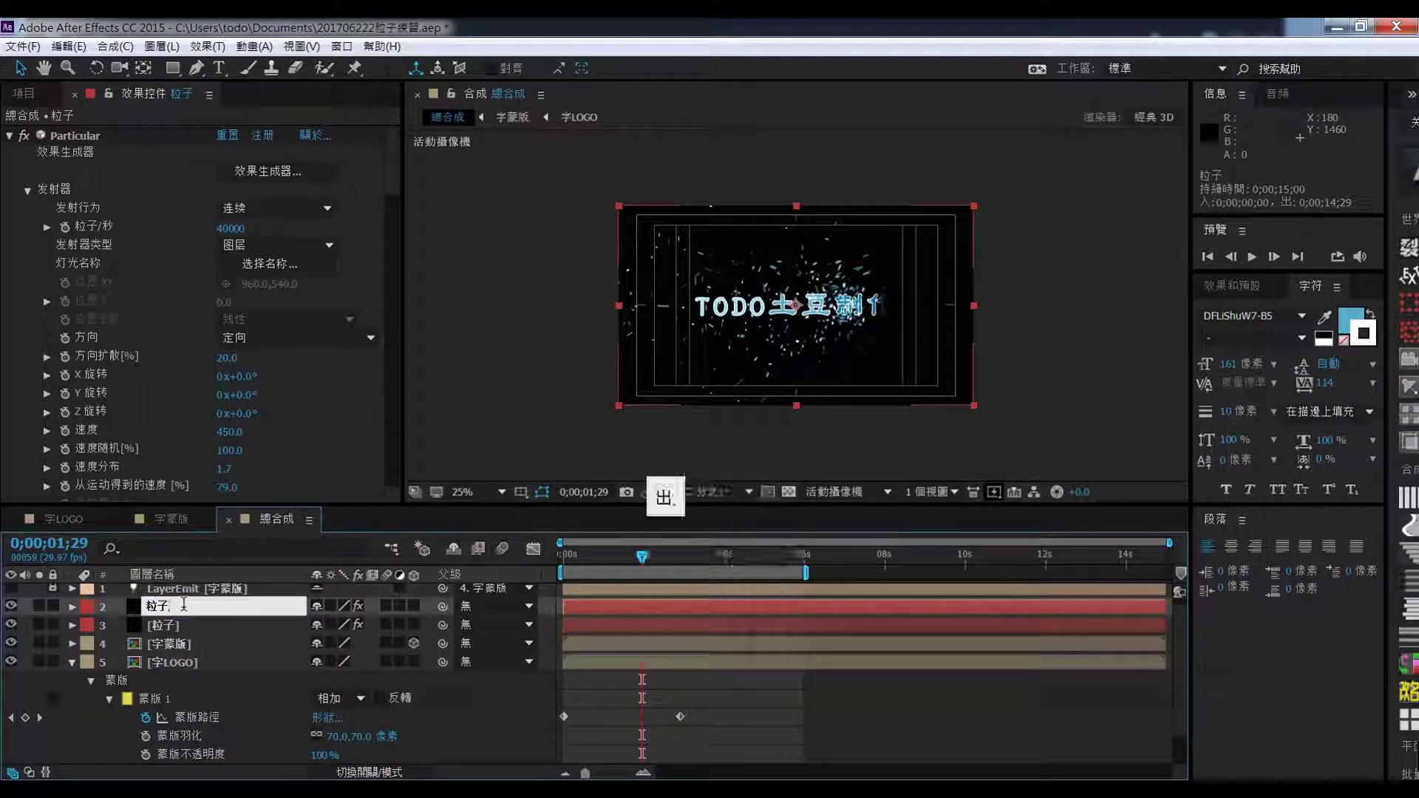
Duplicate the 字蒙版 layer and rename the copy 字蒙版出
click(179, 644)
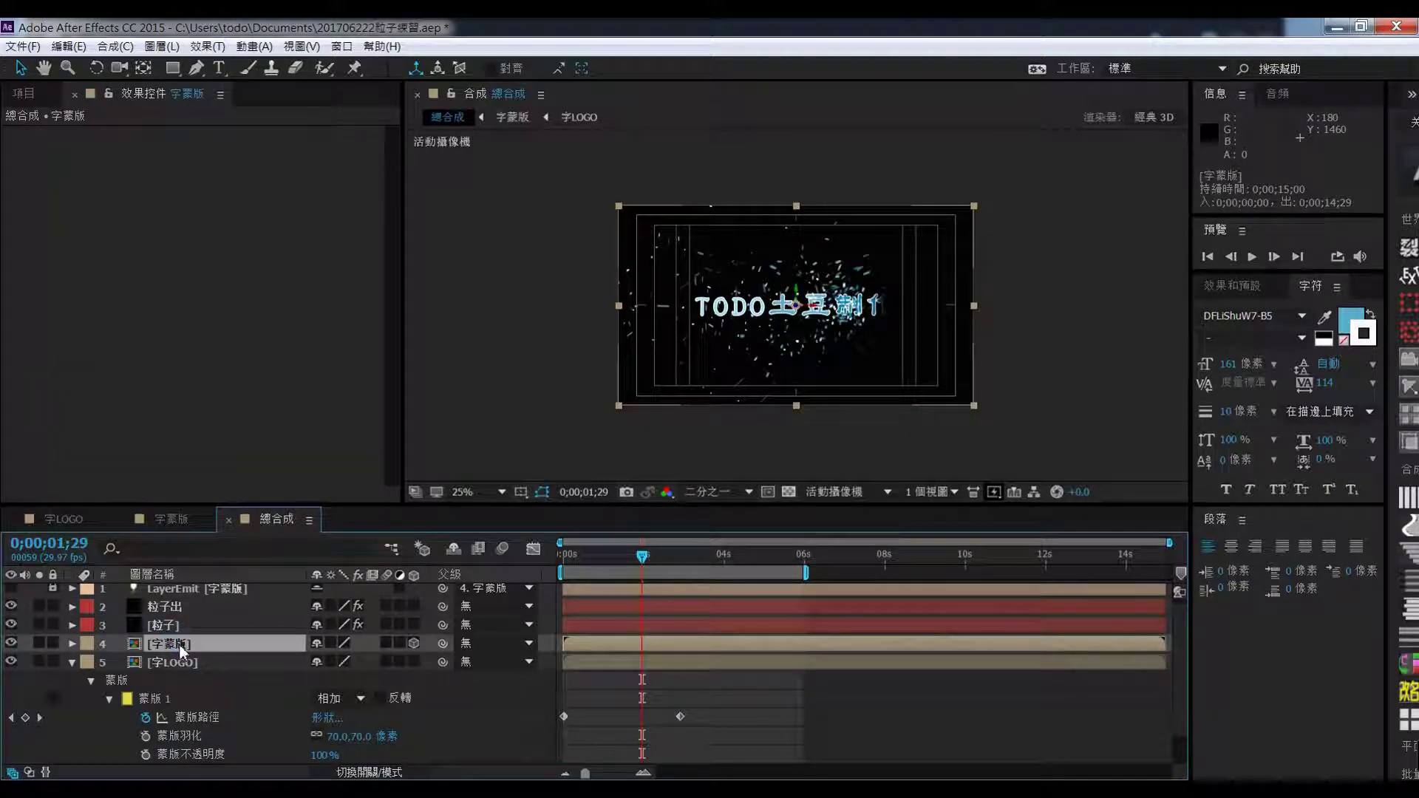
key(ctrl+d)
right_click(183, 645)
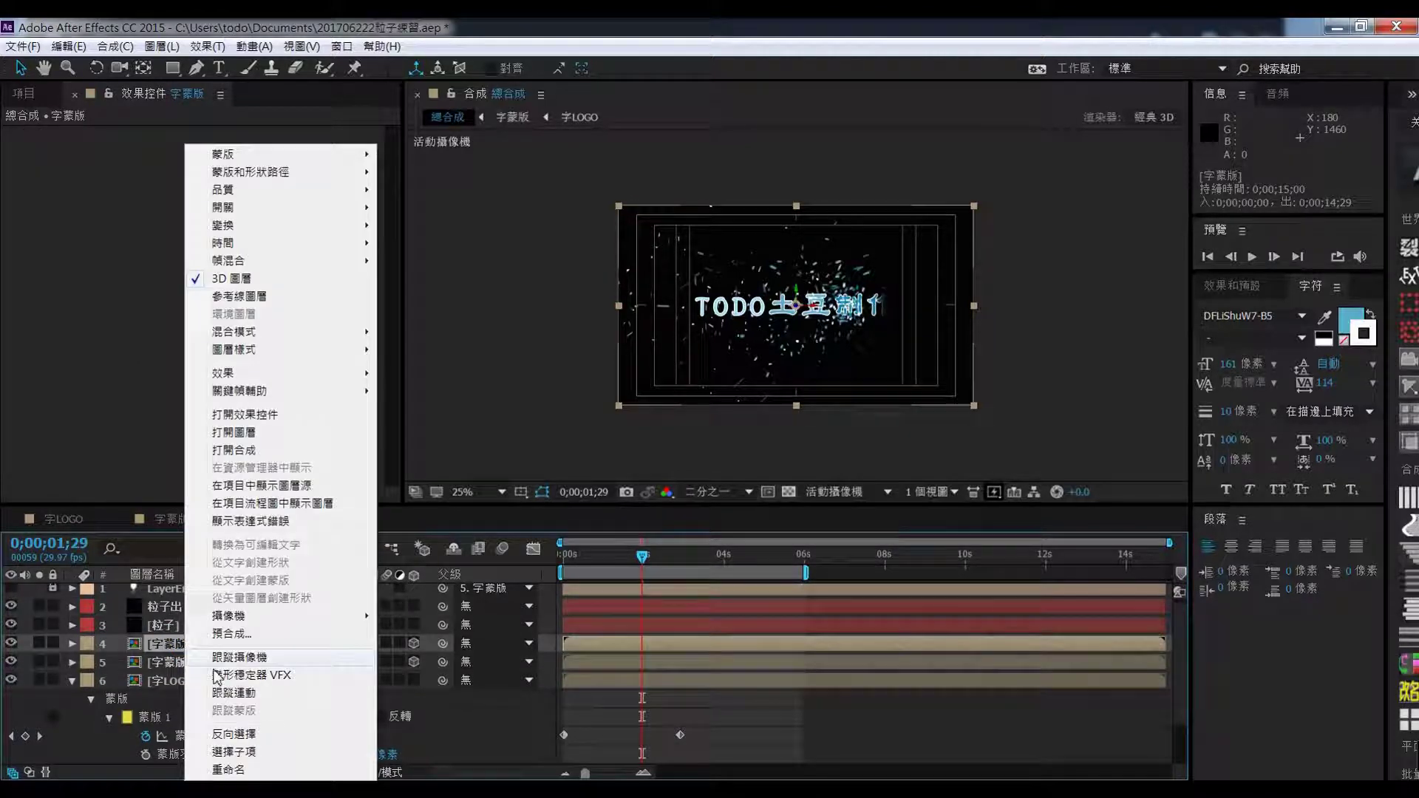
click(228, 770)
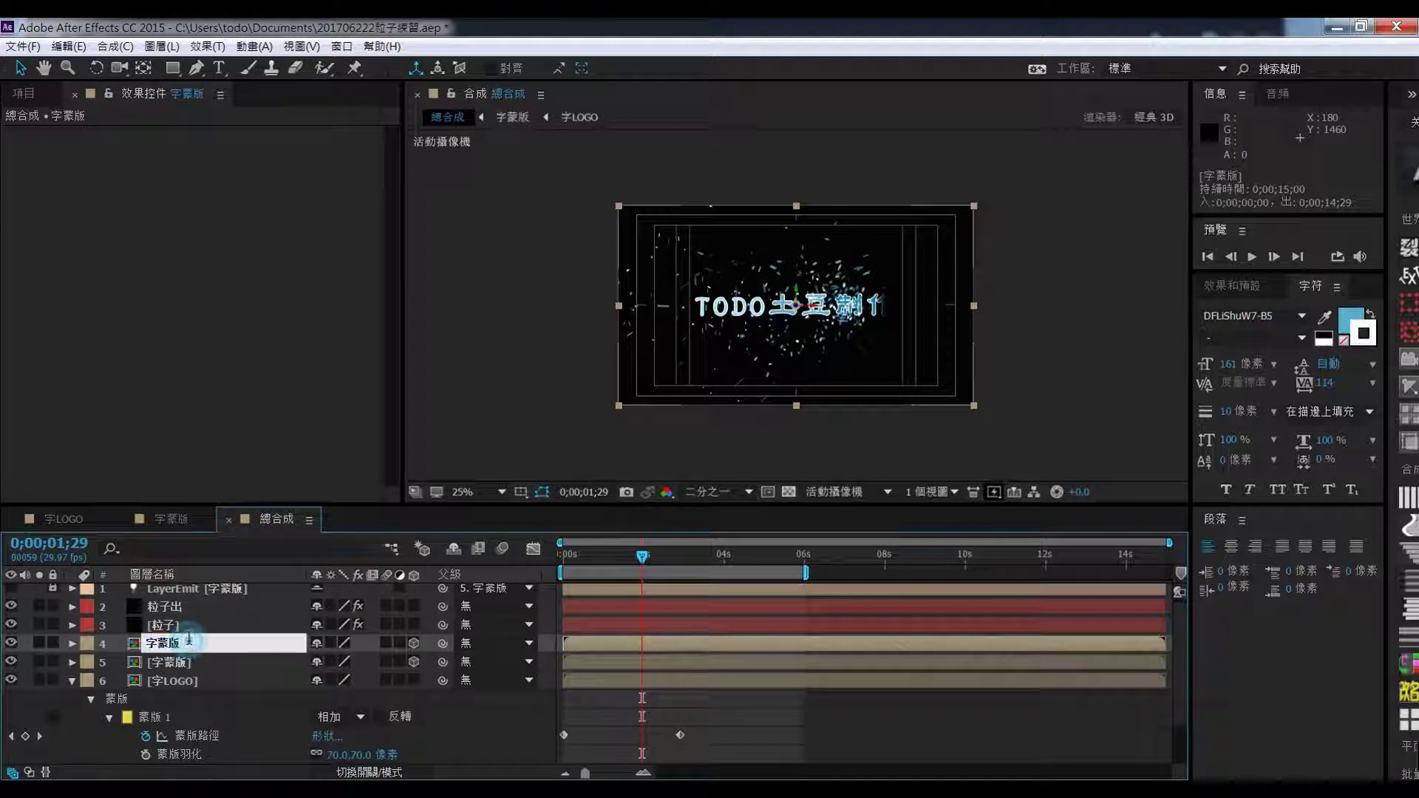
click(189, 637)
text(iuu)
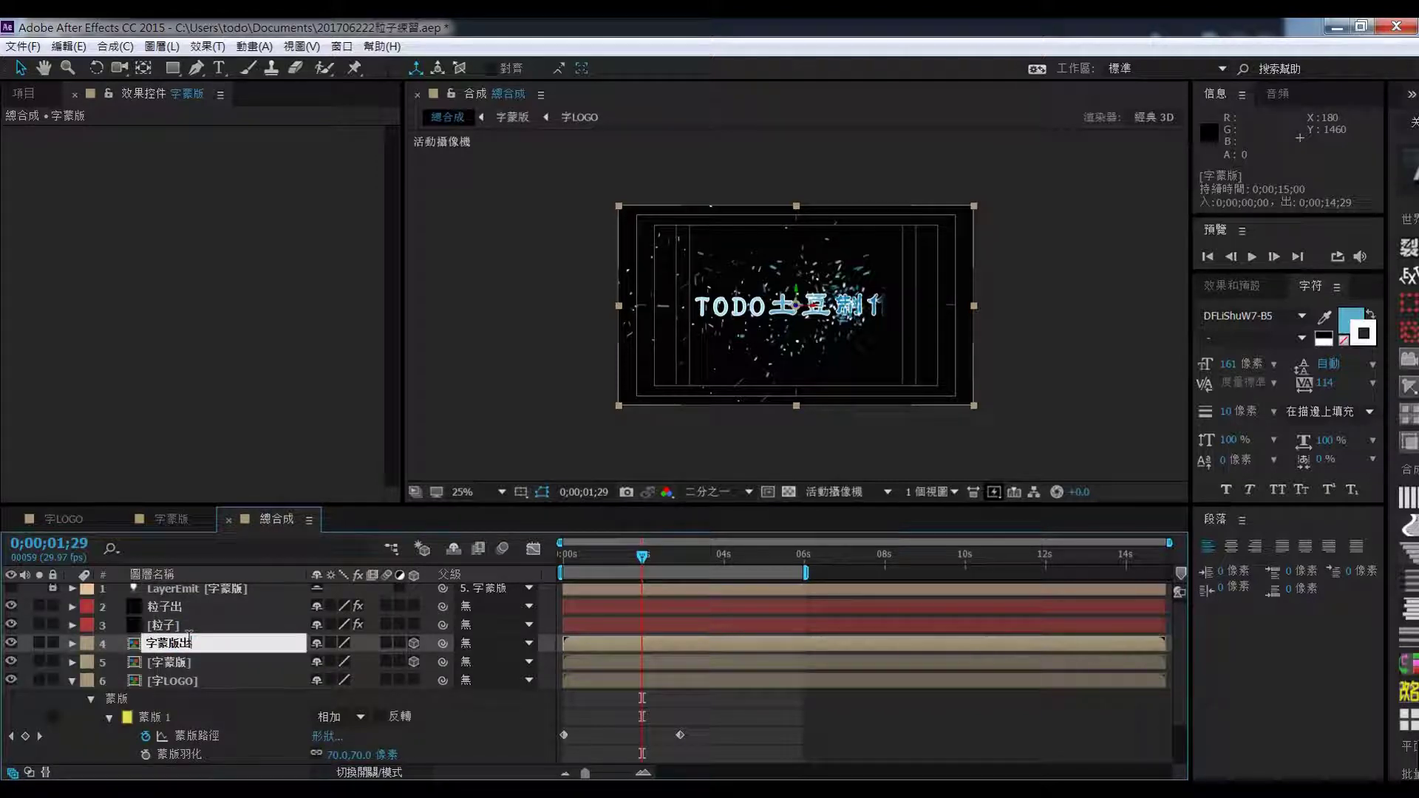
Duplicate 字LOGO as 字LOGO出, and reorder the layers so the three 出 copies sit together above the original 粒子
click(186, 680)
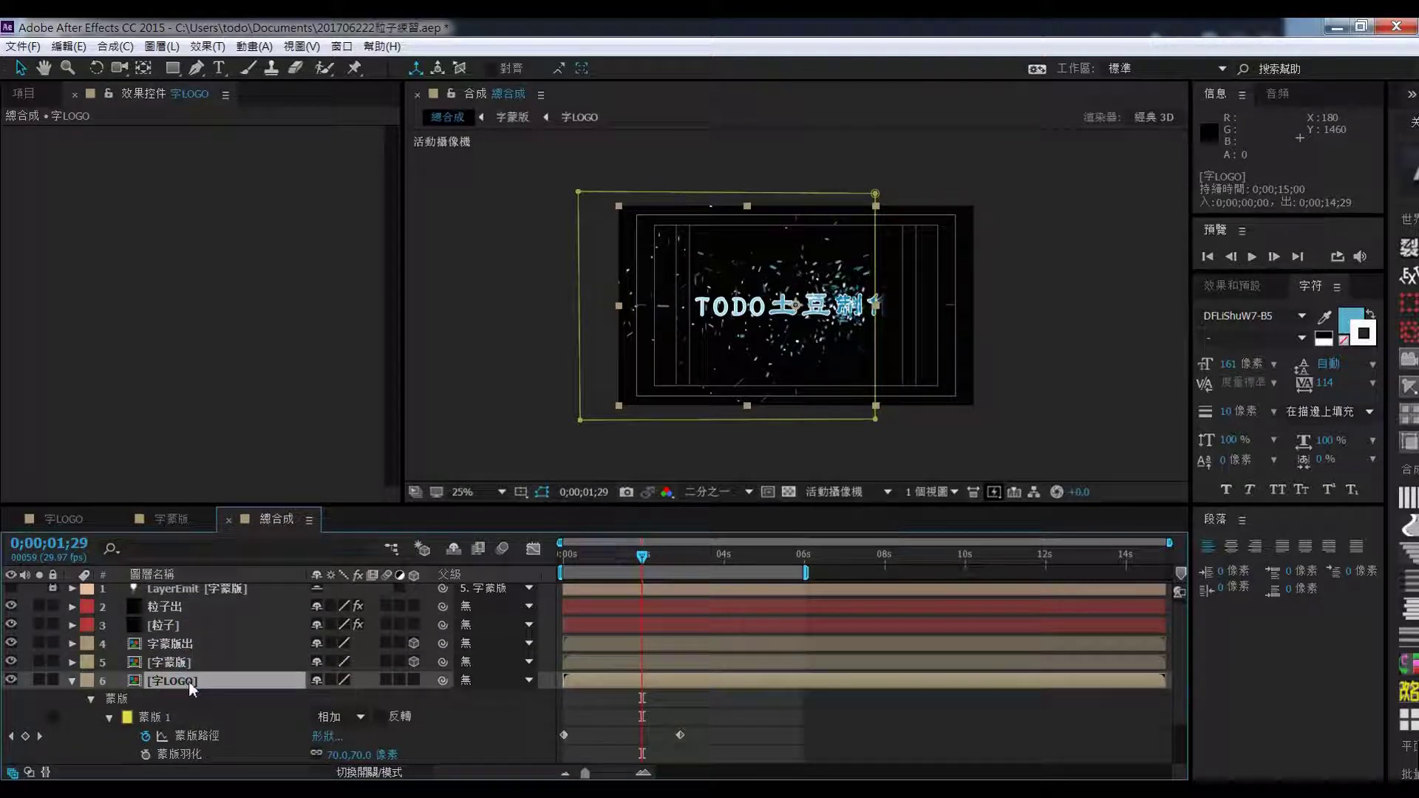
key(ctrl+d)
right_click(188, 682)
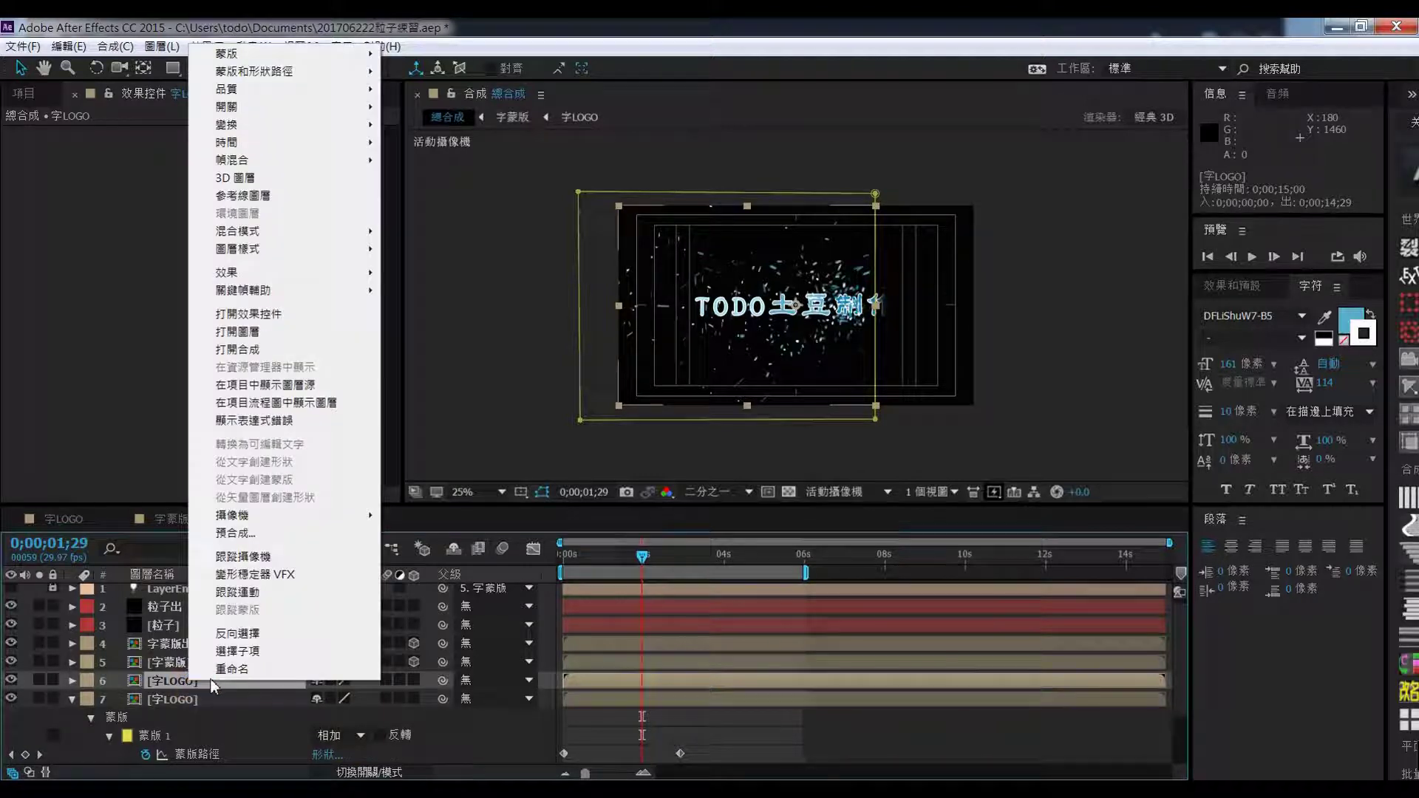
click(233, 669)
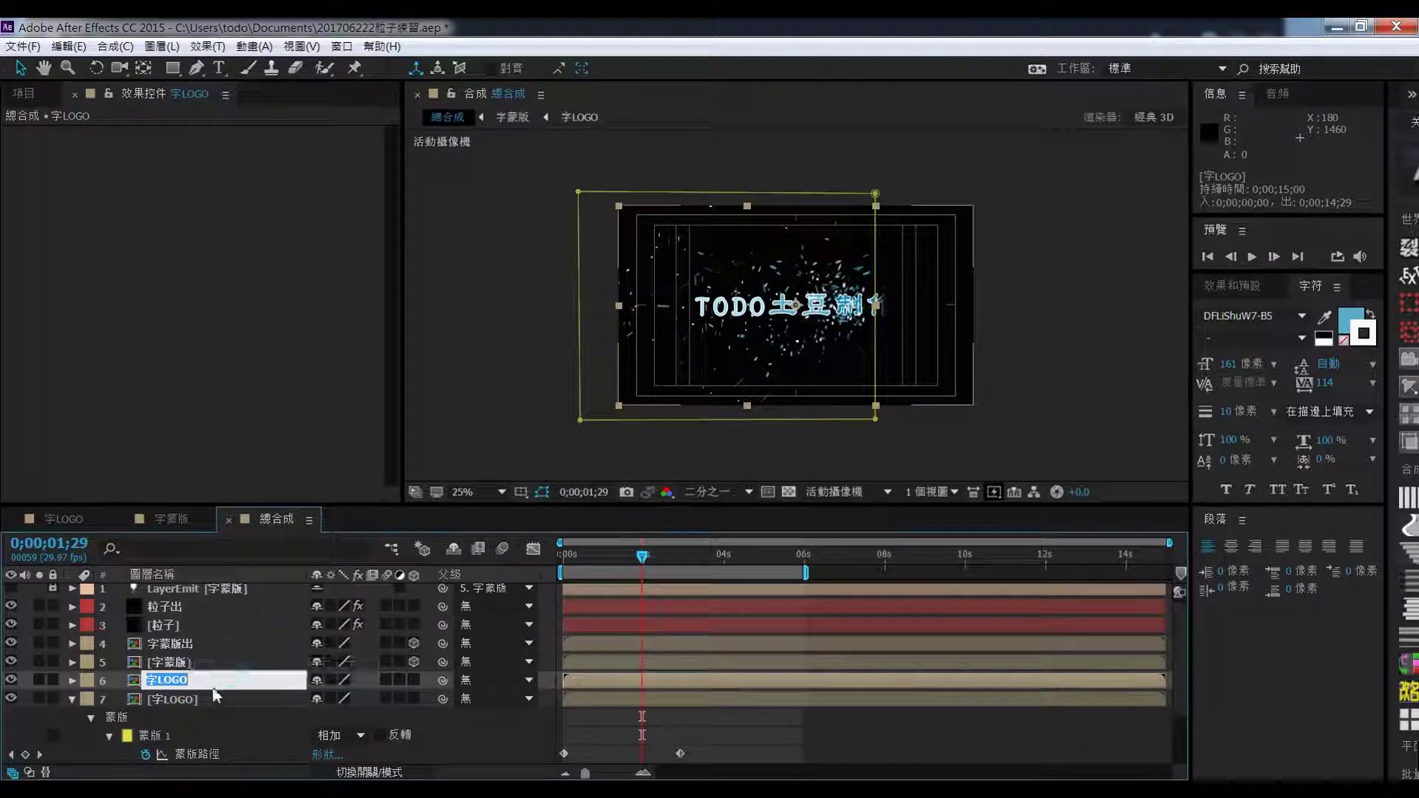
click(211, 680)
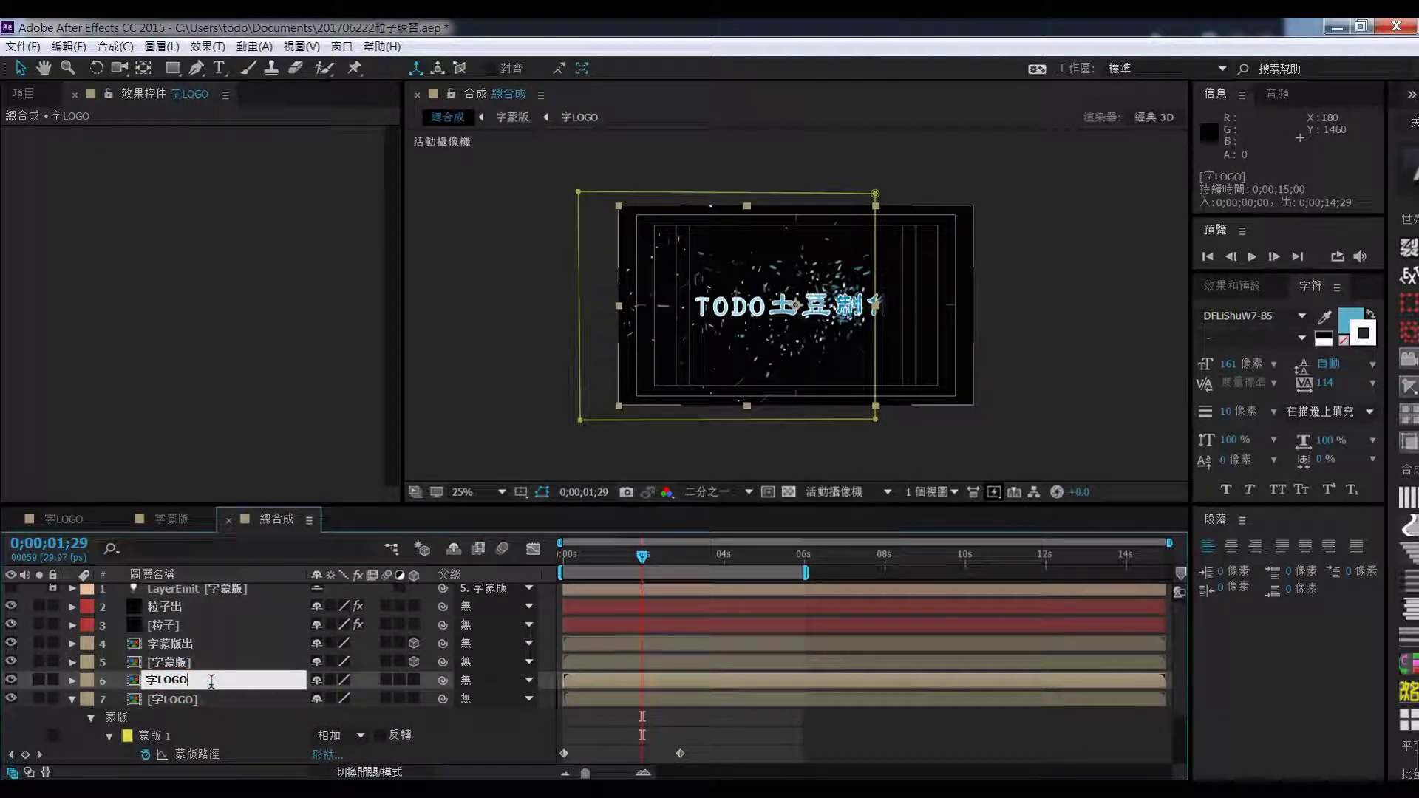
text(出)
key(Return)
mouse_move(197, 677)
mouse_down()
mouse_move(185, 631)
mouse_move(185, 670)
mouse_up()
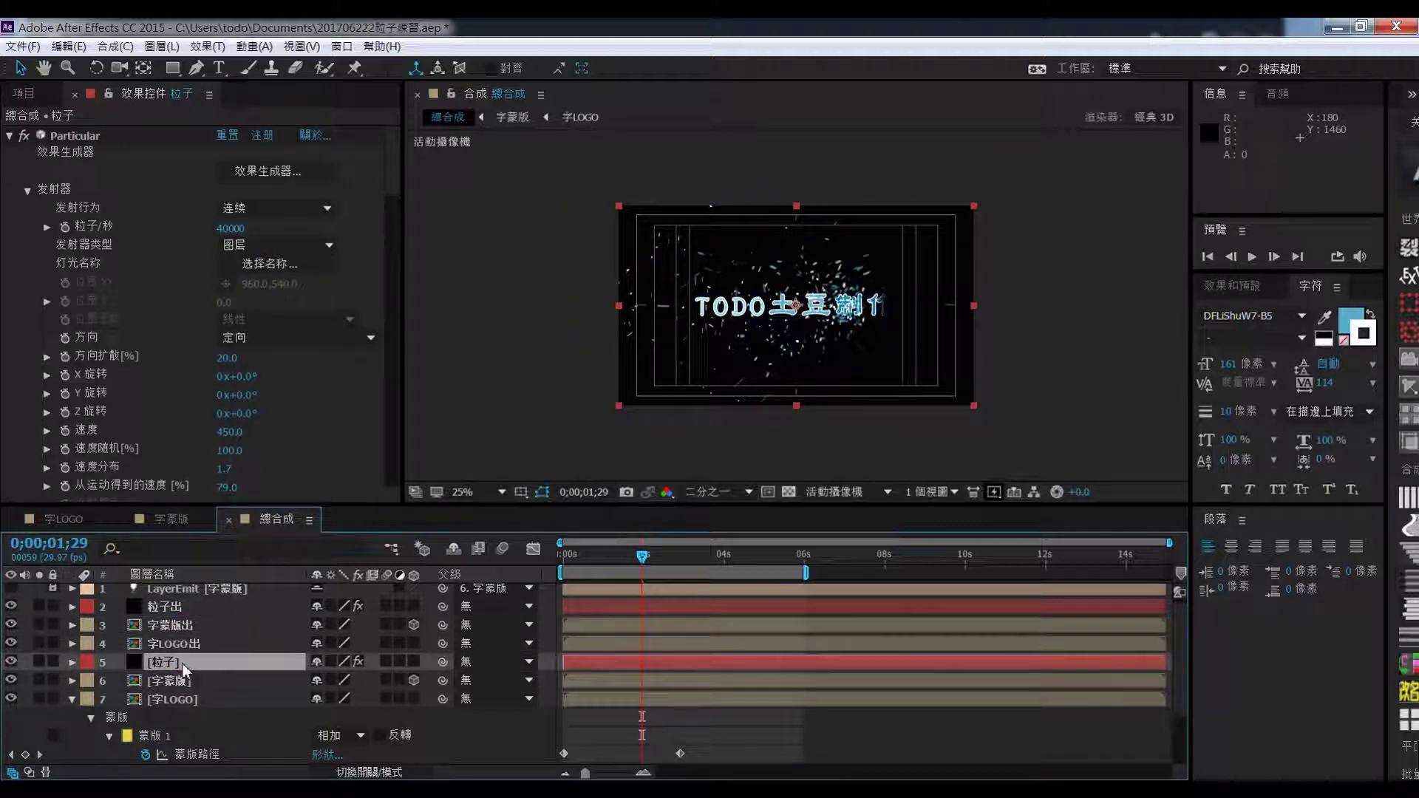
Set the layer emitter (图层) of 粒子出 to 字蒙版出, and make the 字LOGO出 and 字LOGO layers 3D
click(175, 610)
drag(392, 181, 386, 230)
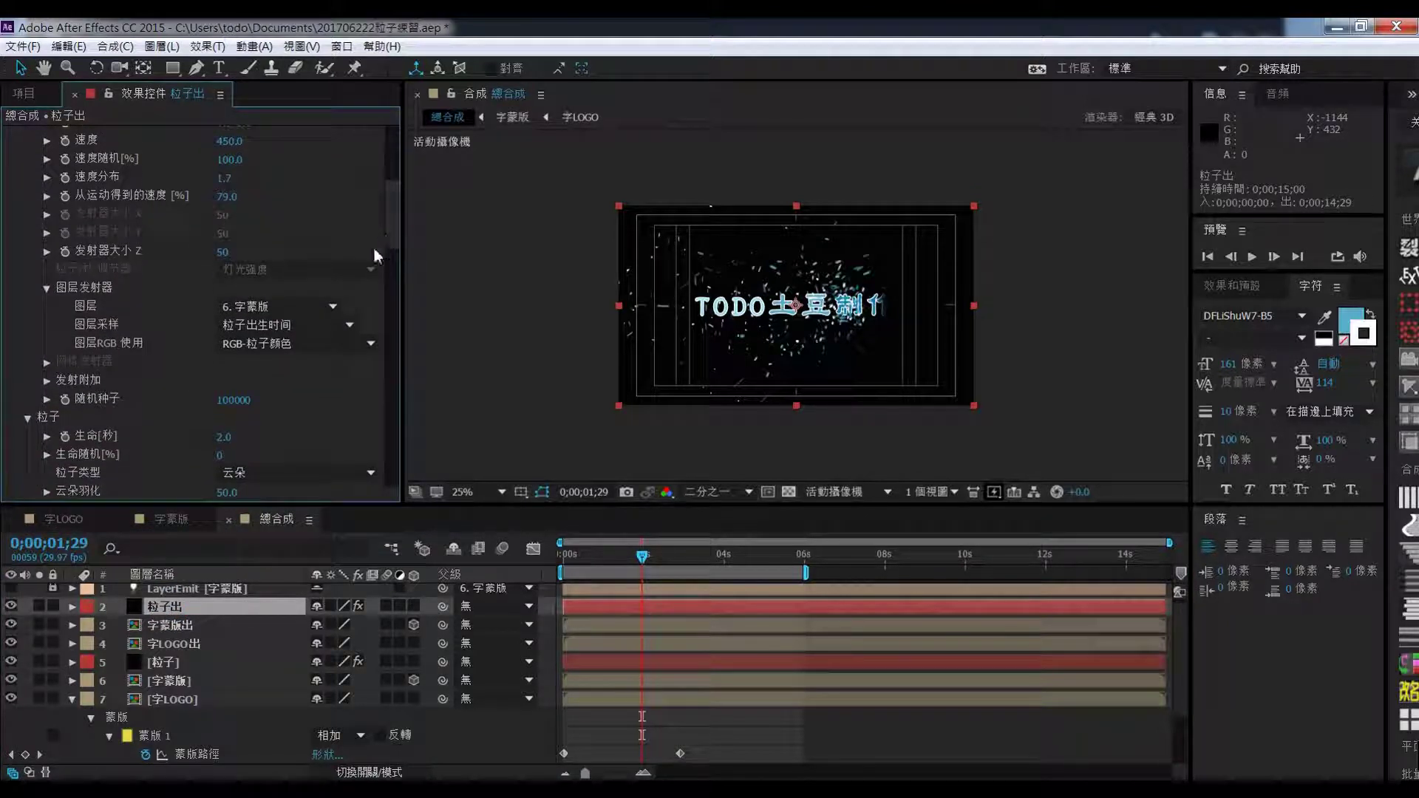
click(334, 305)
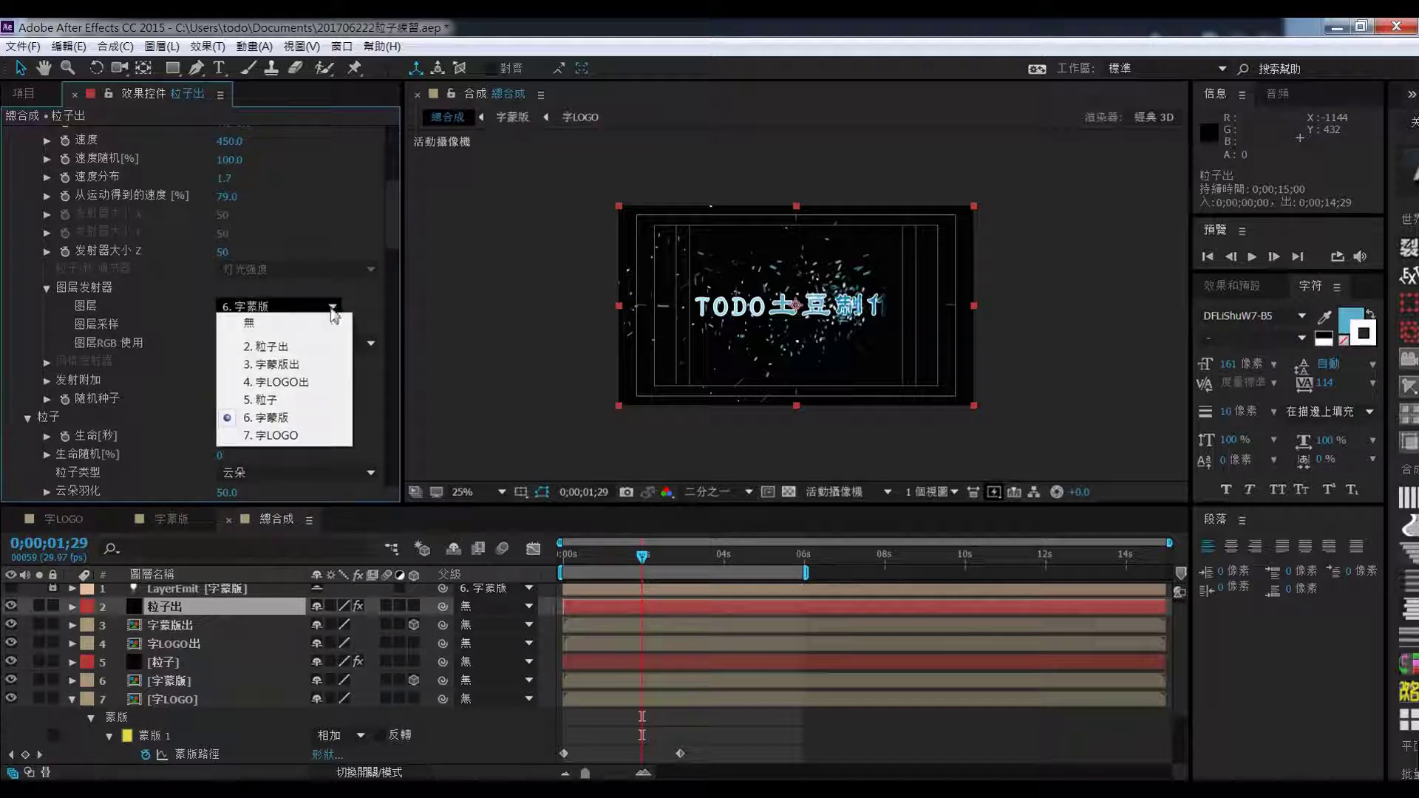
click(288, 367)
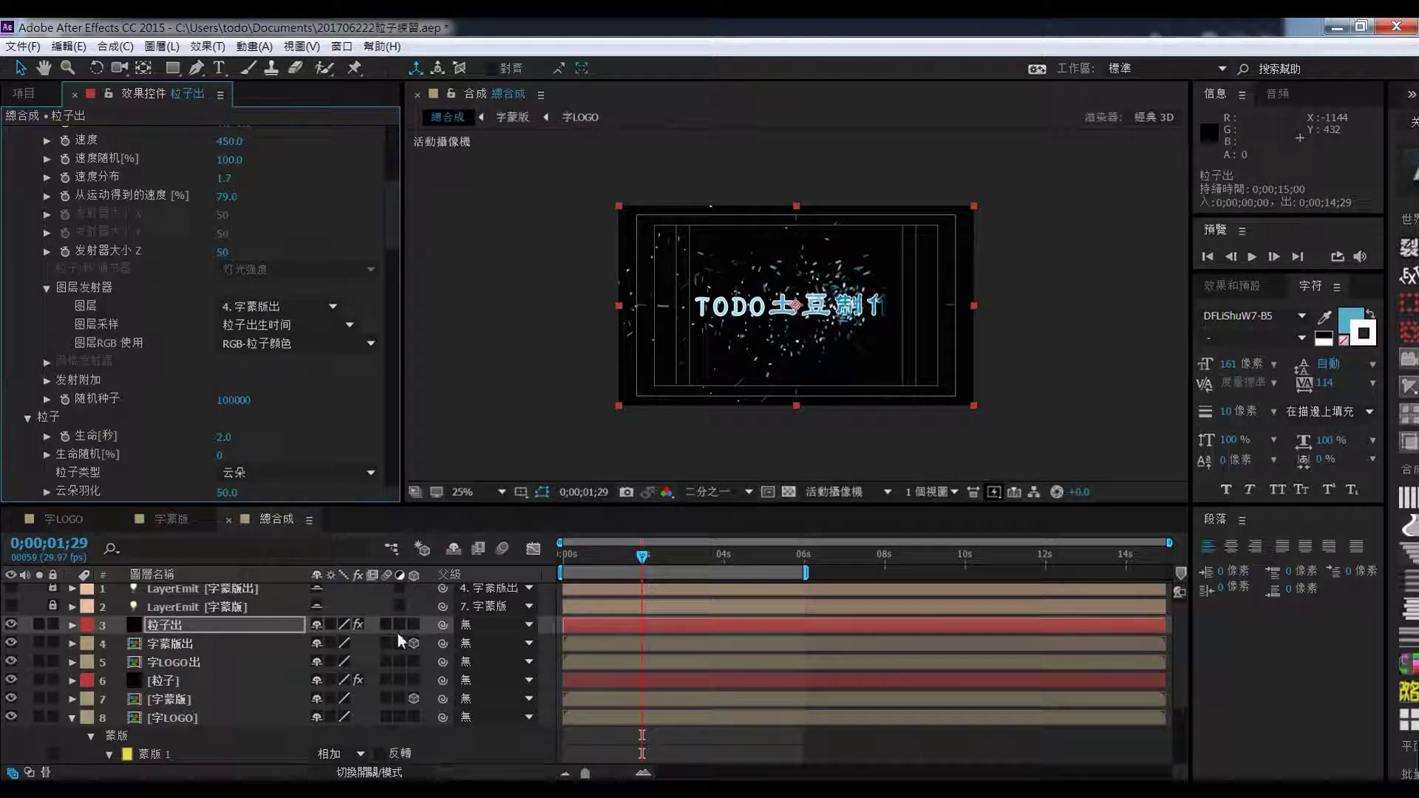
click(414, 662)
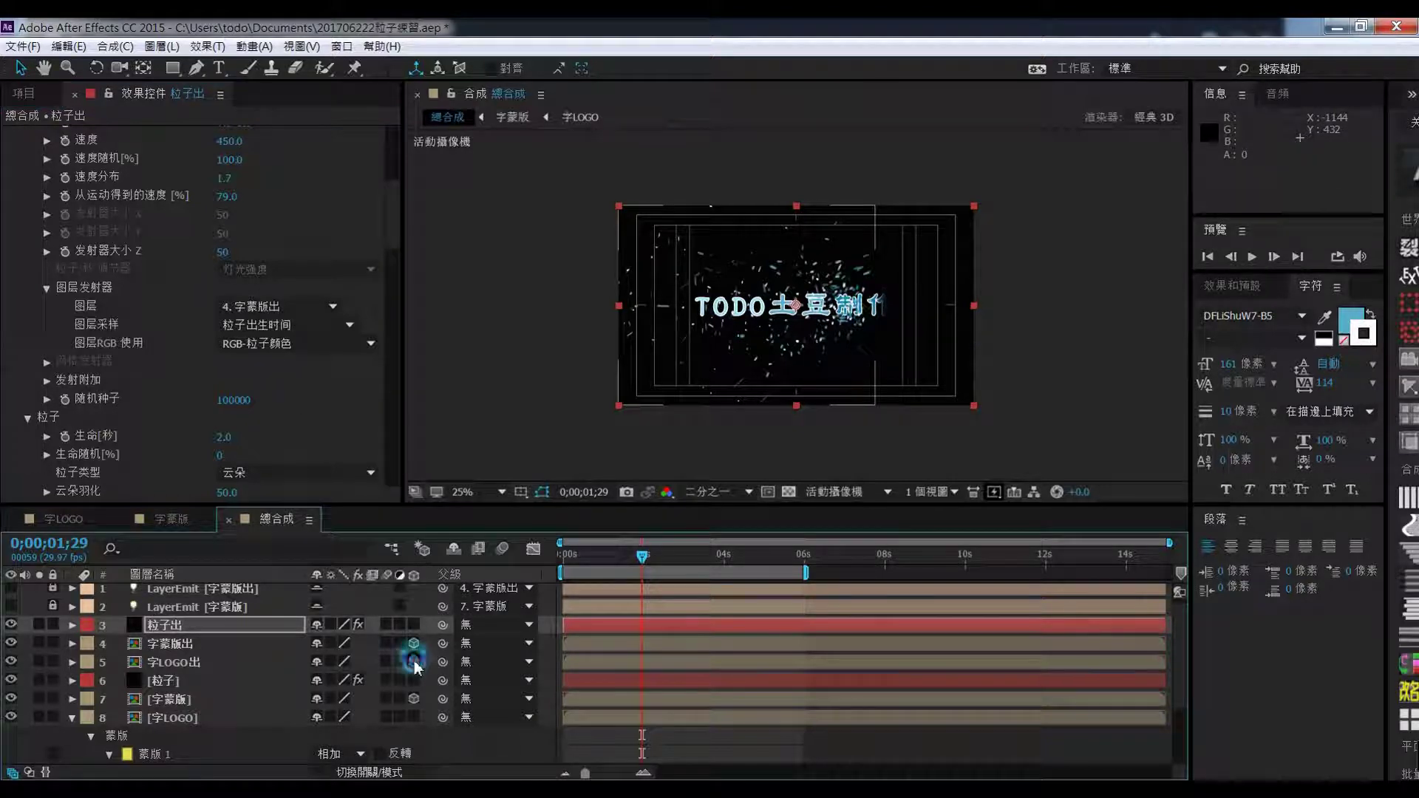
click(414, 717)
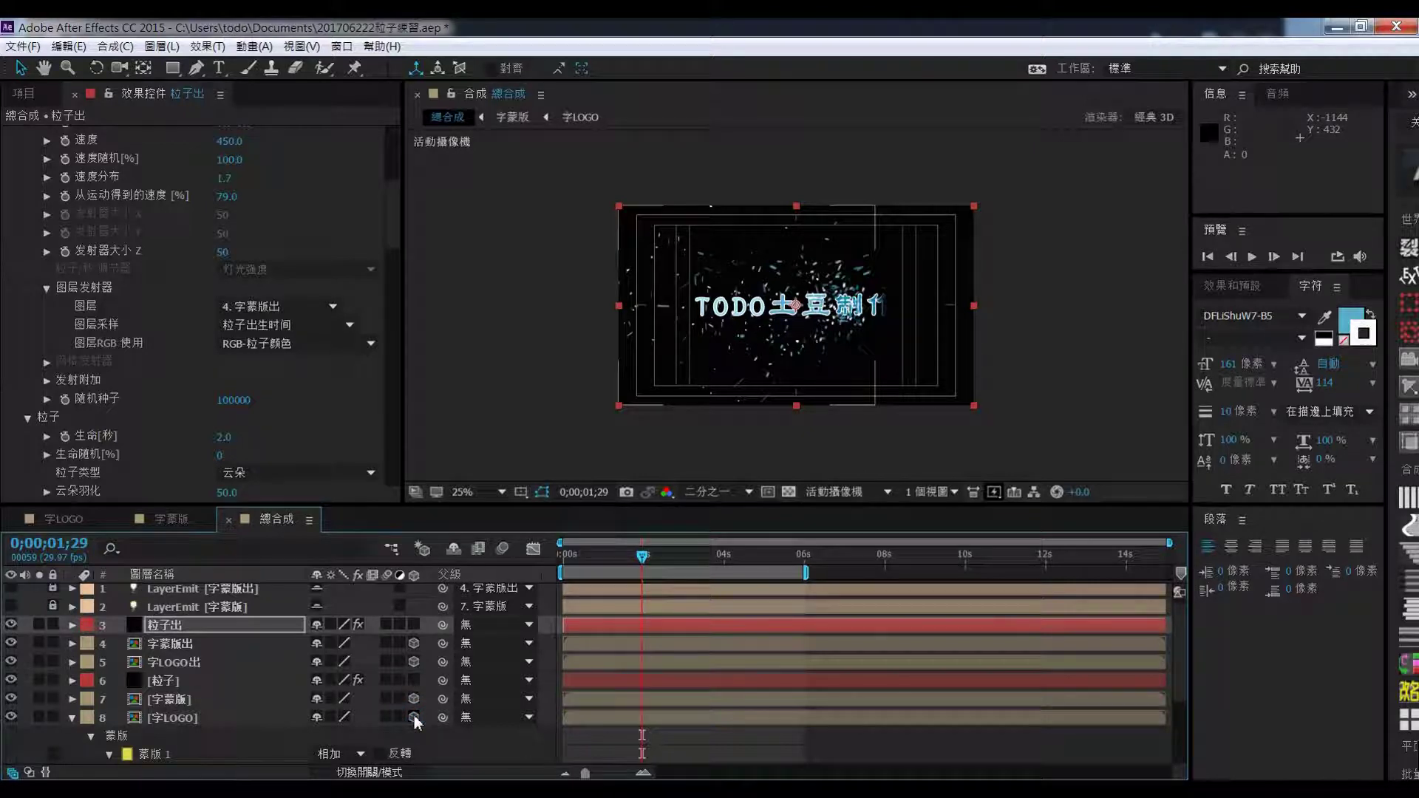
At 0;00;00;00, stretch the right edge of 字LOGO出's 蒙版 1 rightward so the mask covers the whole frame
click(73, 717)
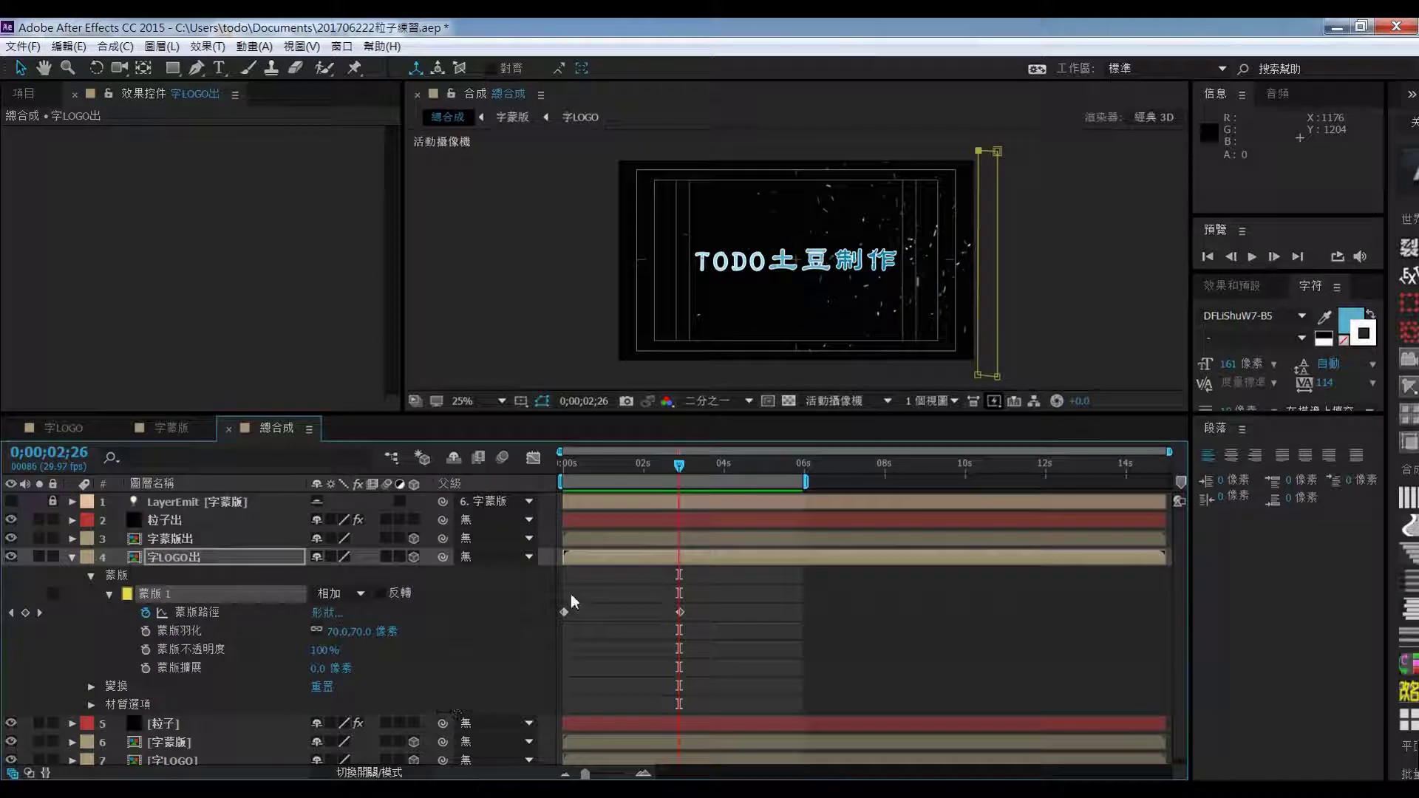
drag(680, 476, 564, 473)
drag(599, 373, 1000, 375)
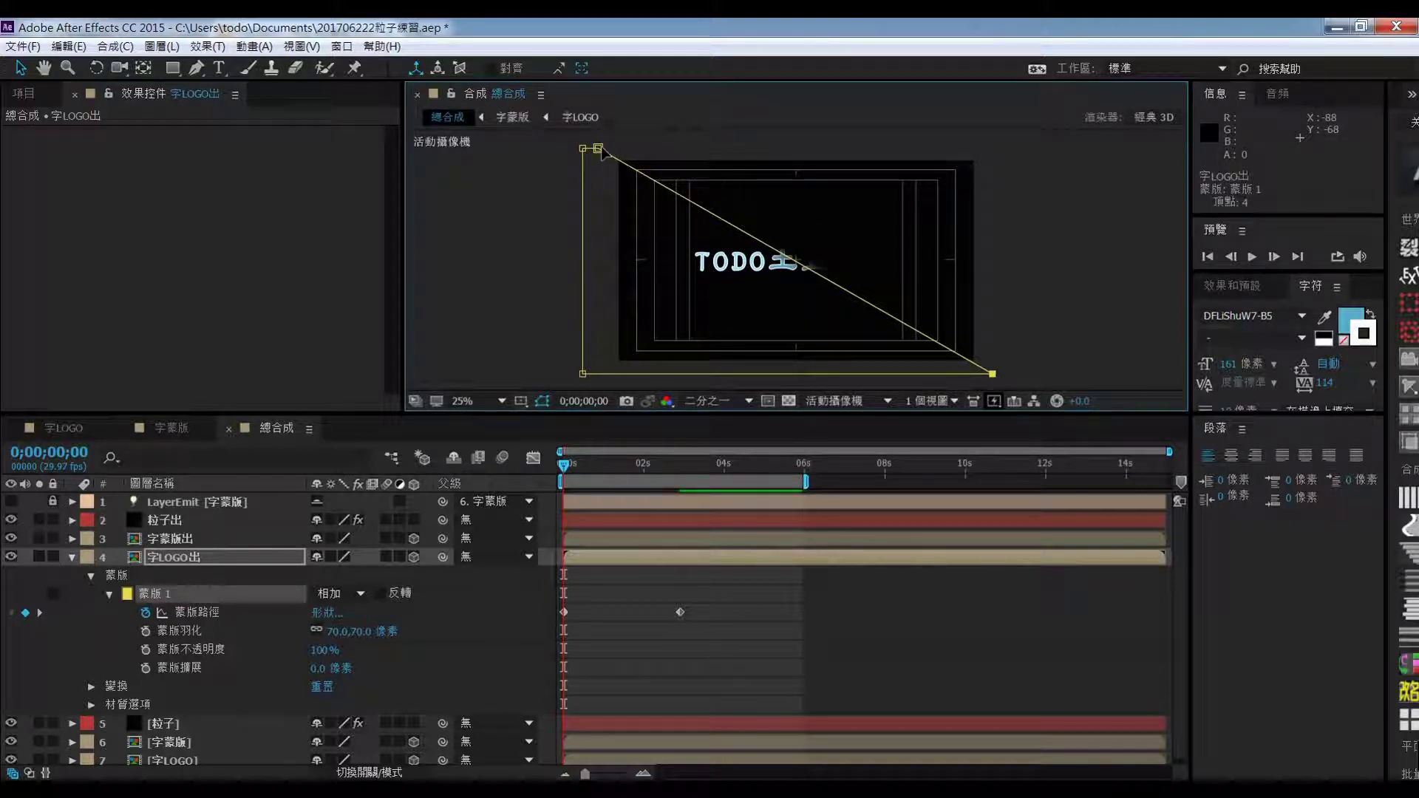
drag(600, 152, 1003, 149)
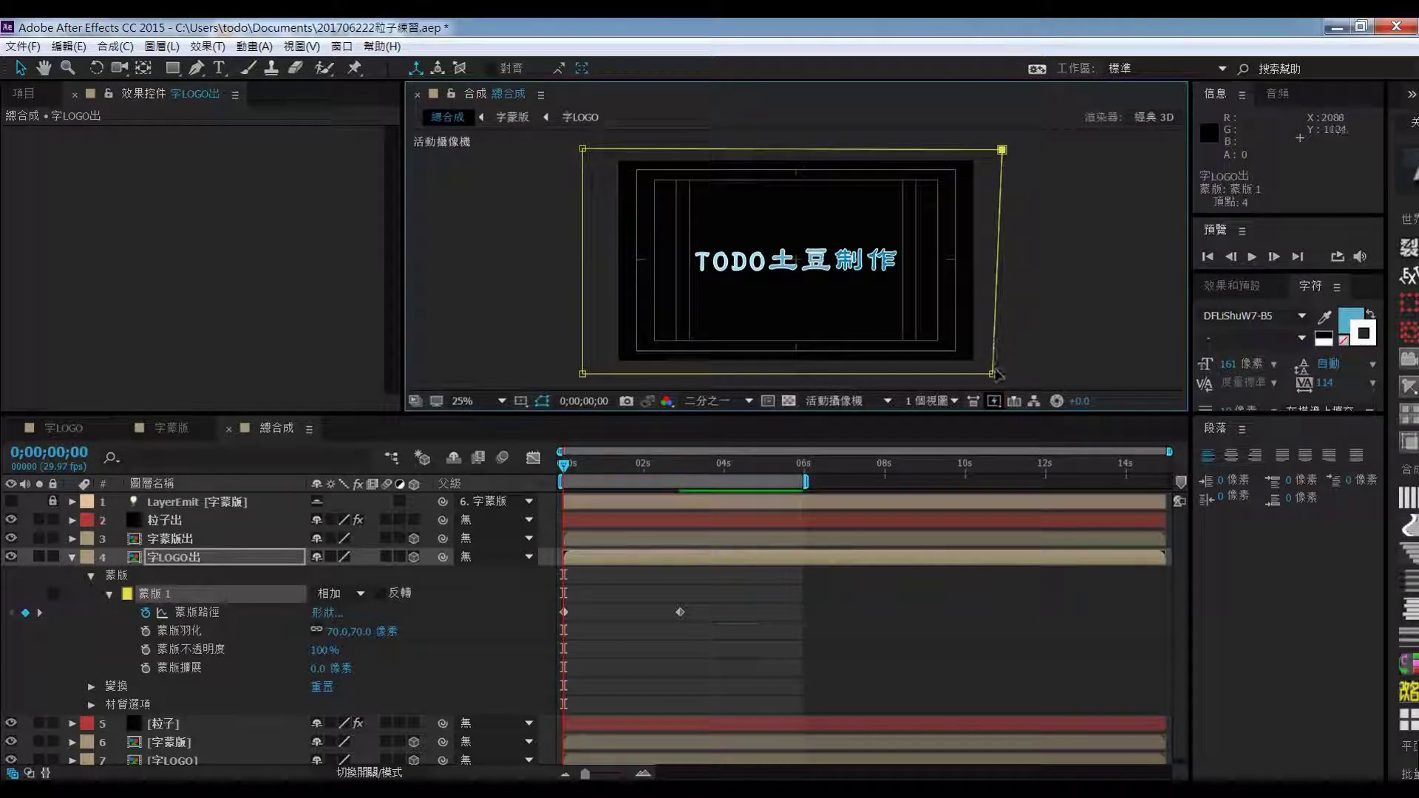
Straighten the right edge of 字LOGO出's 蒙版 1 at 0;00;00;00, and preview the mask sweep up to its second keyframe
drag(993, 374, 1005, 368)
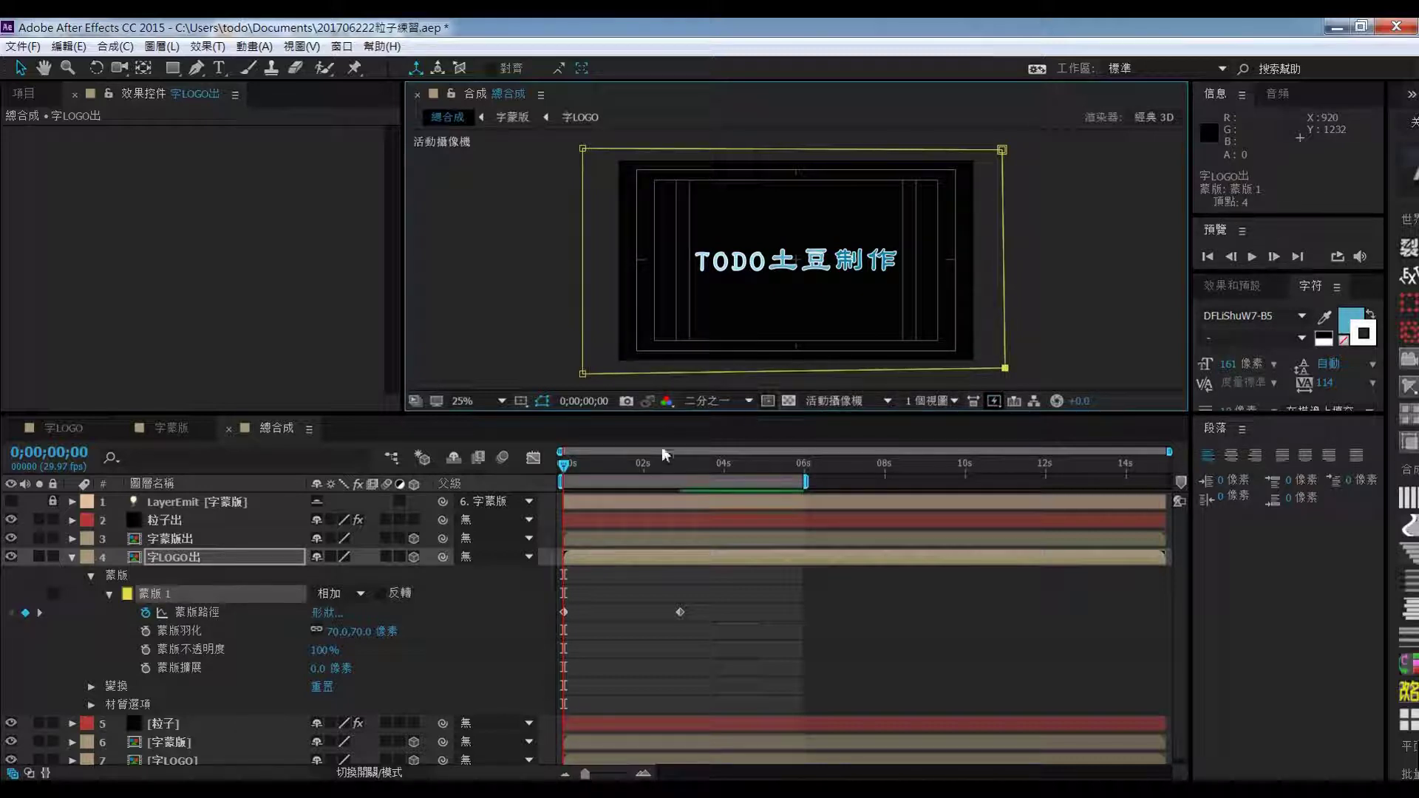
click(40, 613)
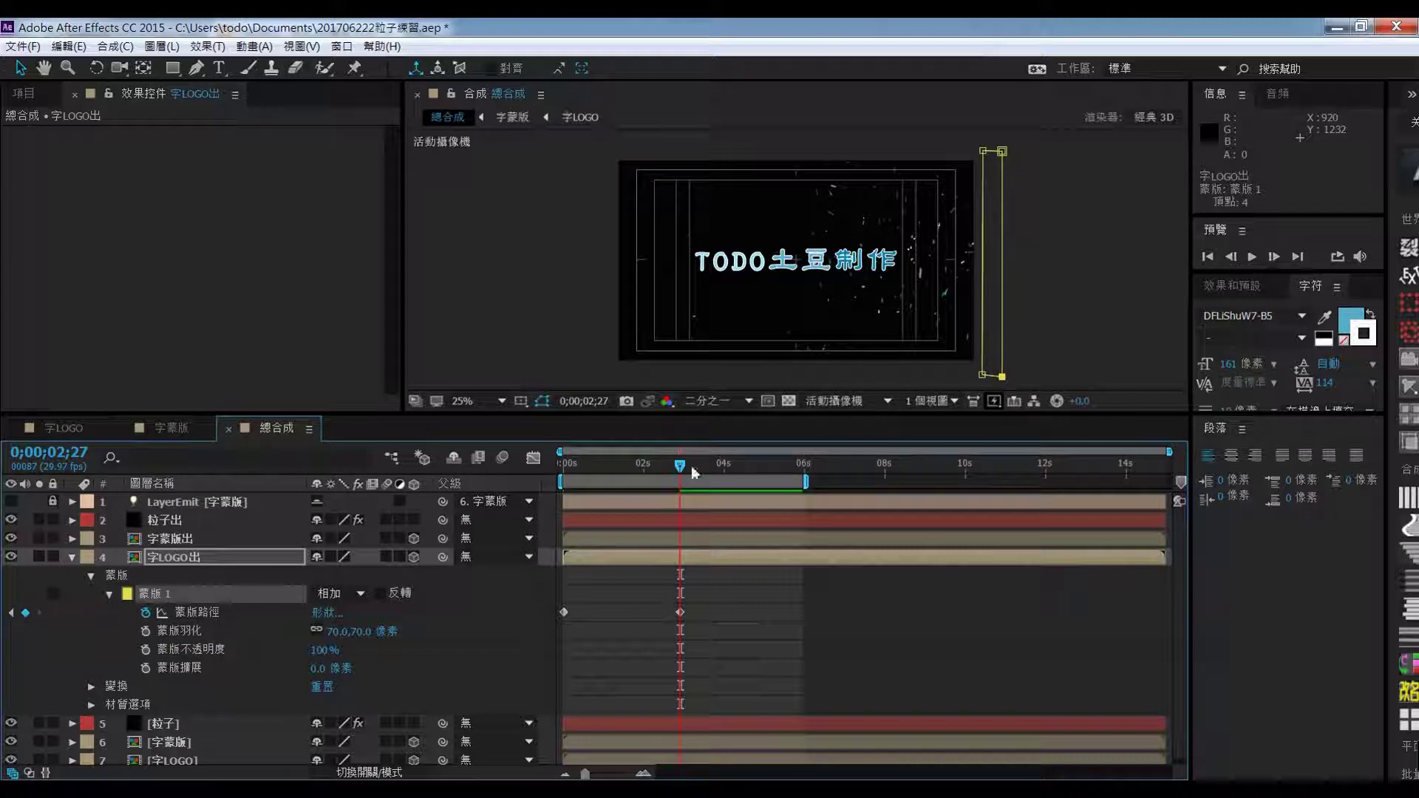
drag(681, 470, 556, 462)
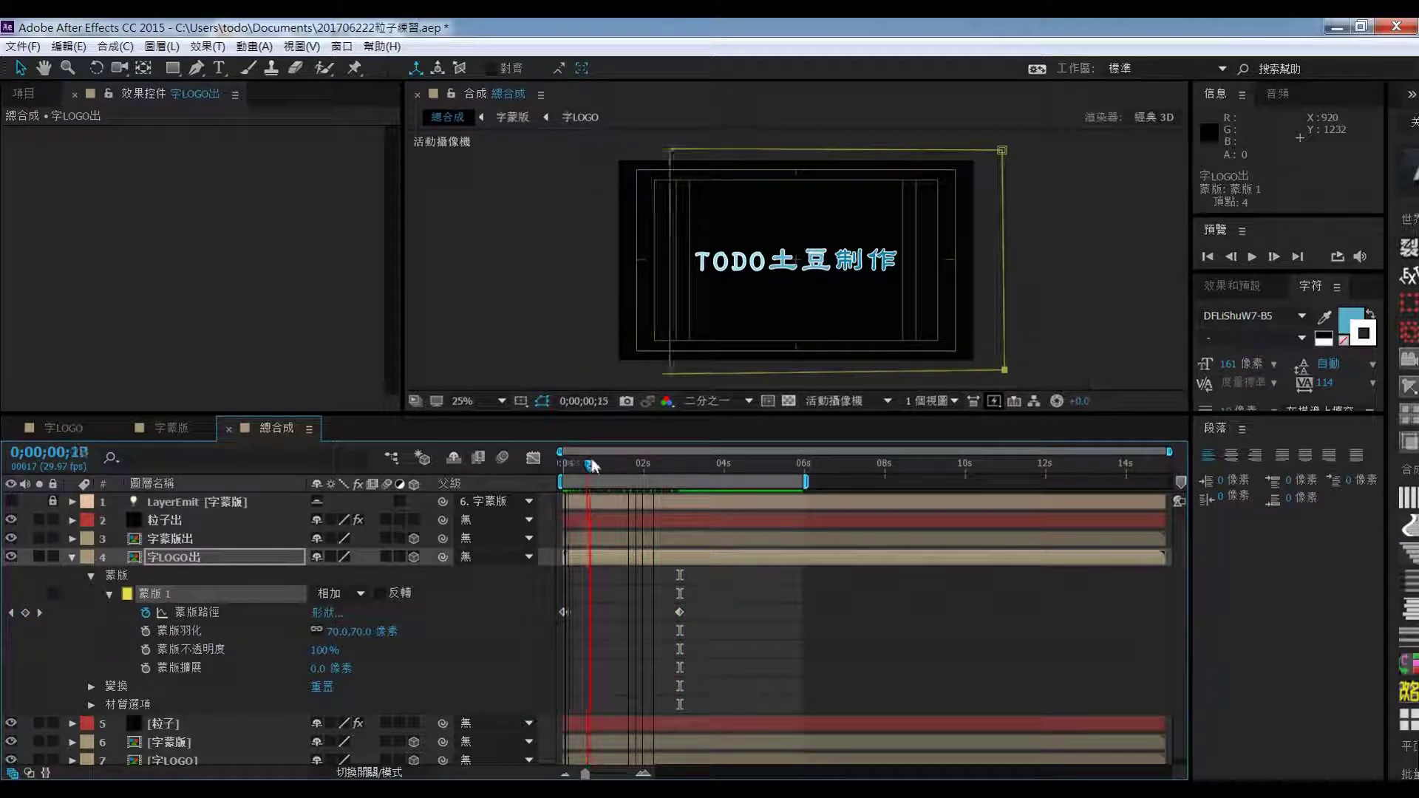
key(space)
drag(555, 470, 684, 478)
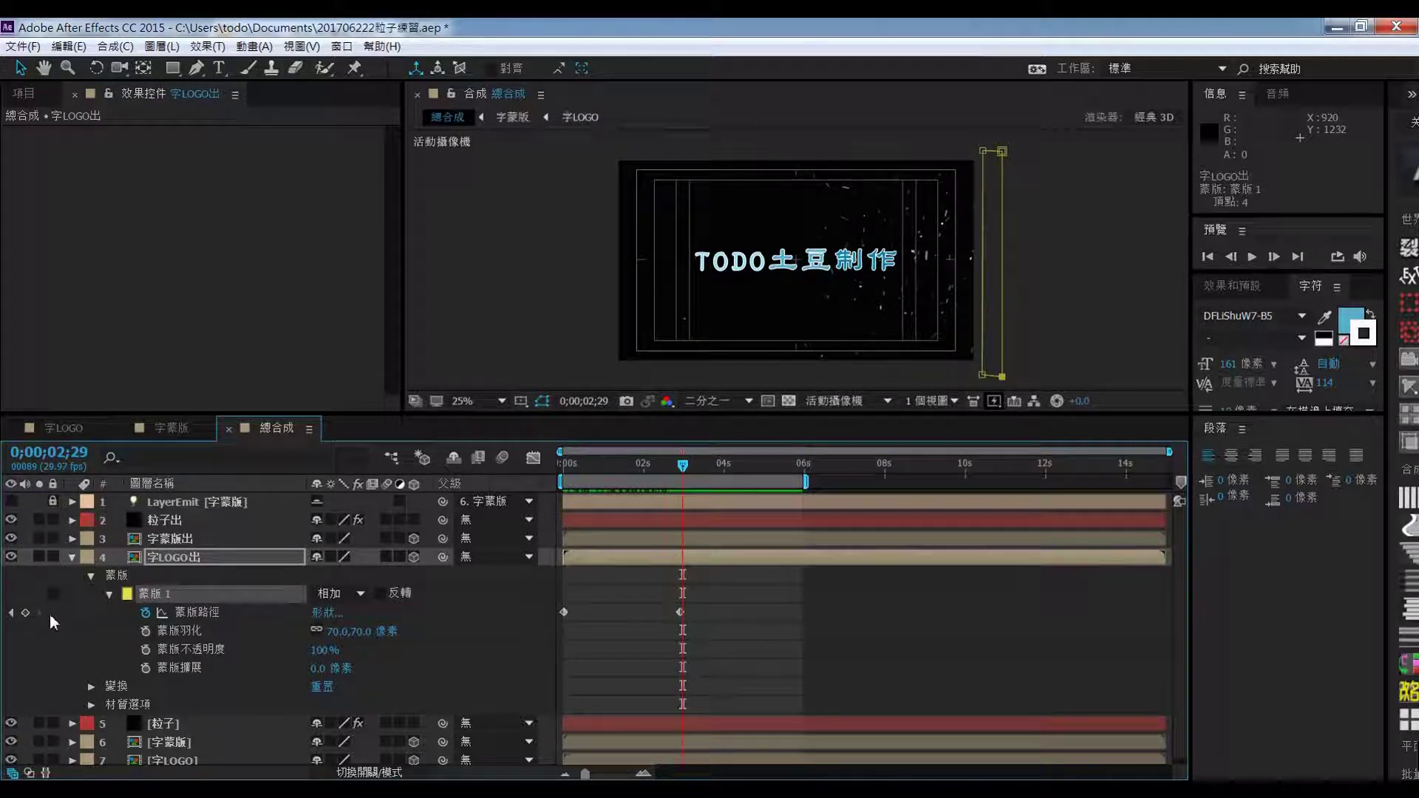
click(11, 613)
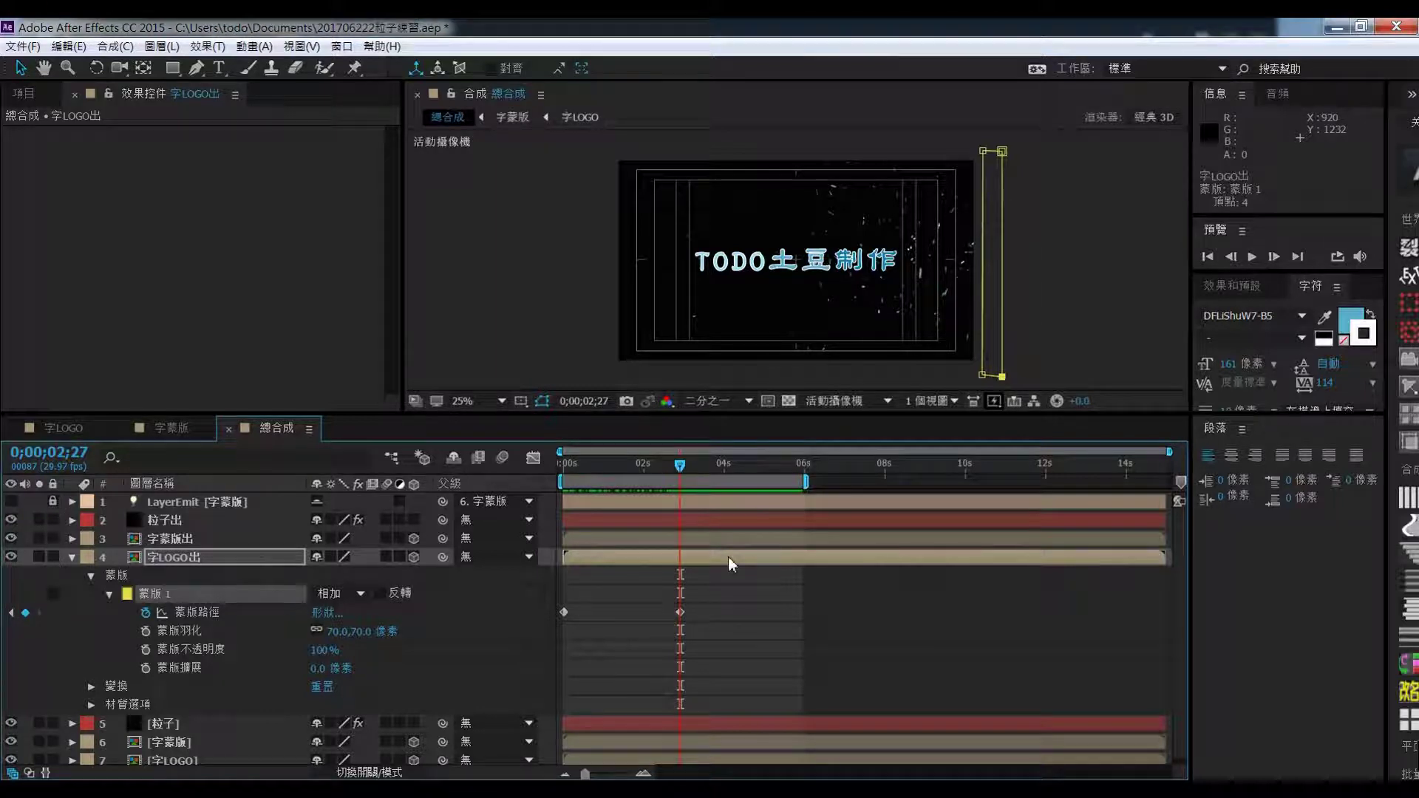
Unlock LayerEmit [字蒙版] and shift it together with 粒子出, 字蒙版出 and 字LOGO出 to start at 0;00;03;29
click(72, 558)
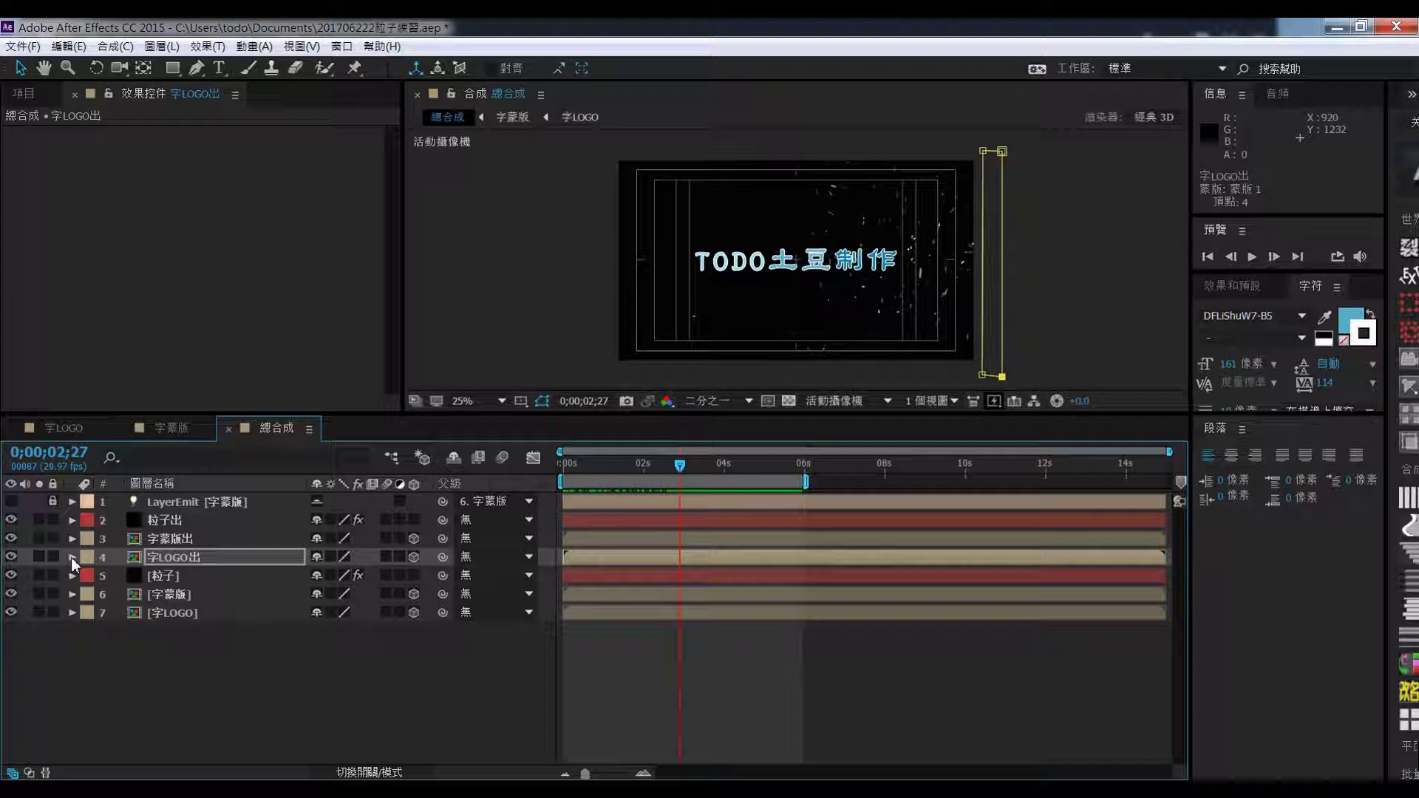
click(52, 502)
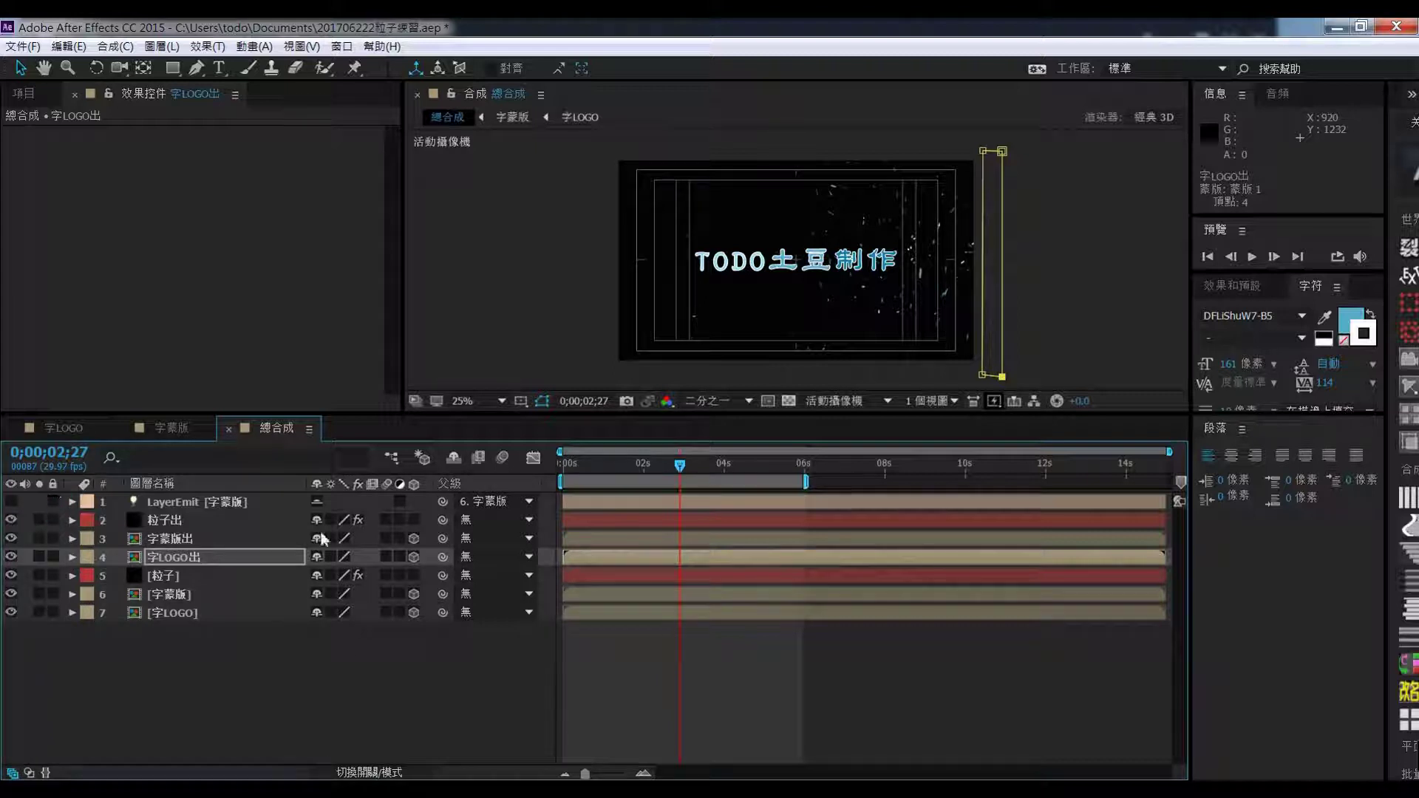
shift+click(632, 499)
drag(632, 499, 789, 507)
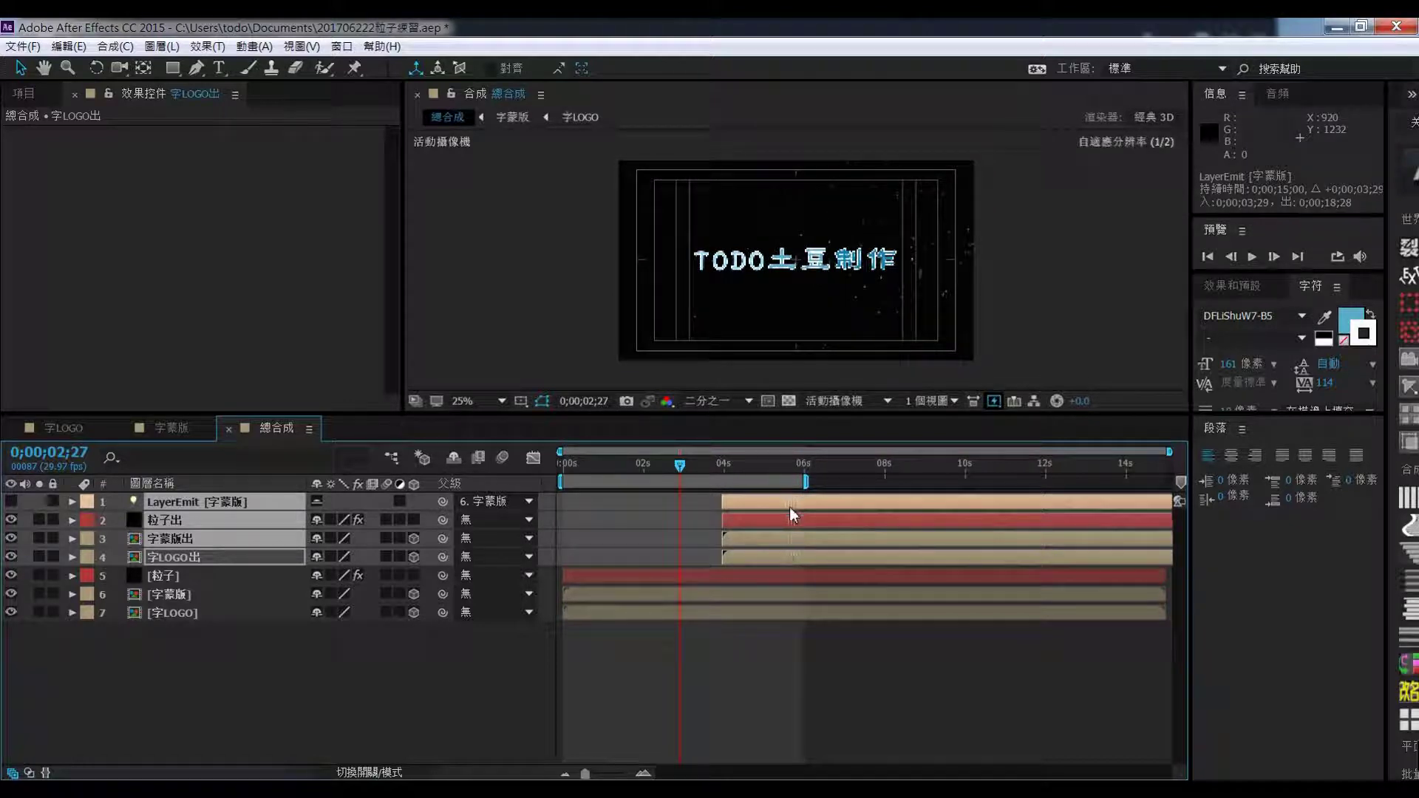
click(784, 610)
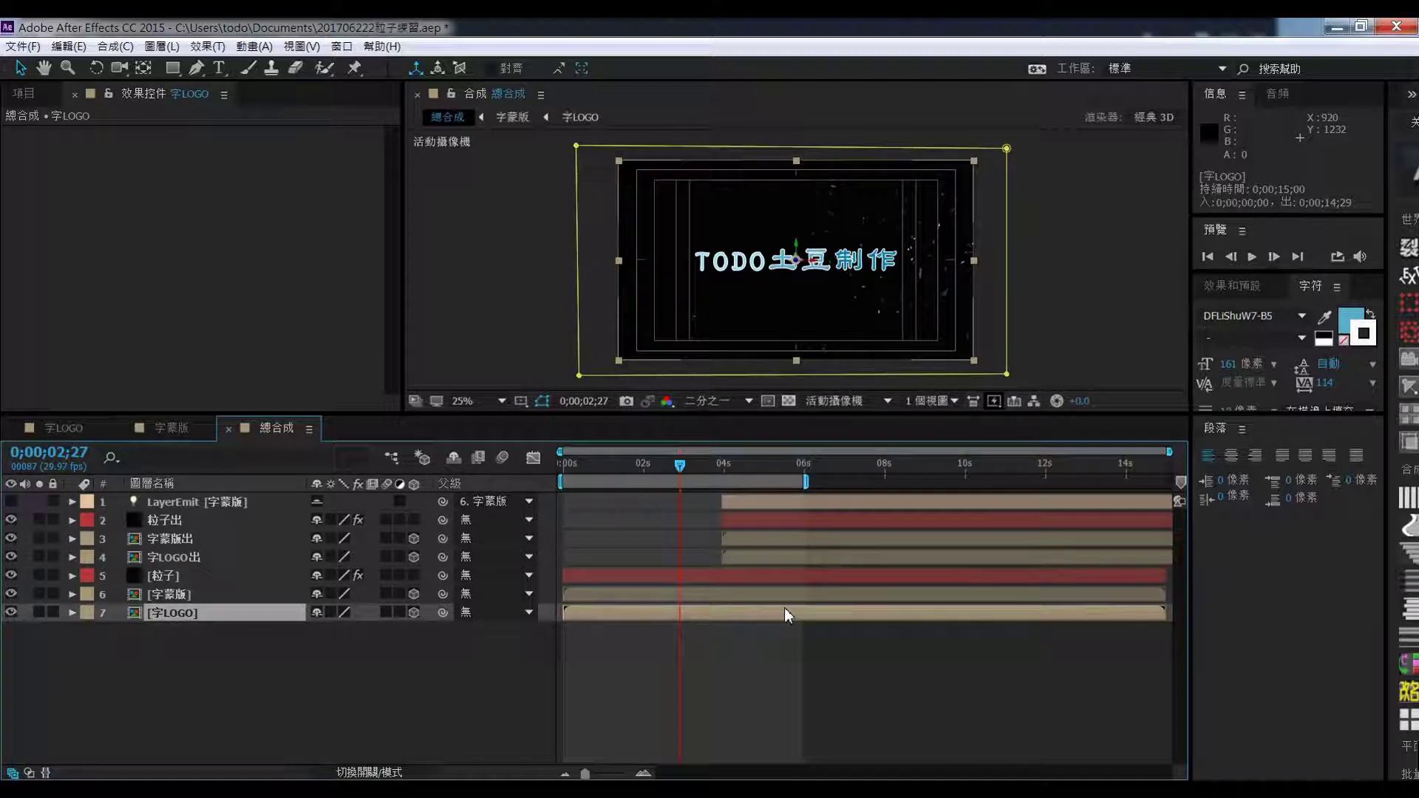
Examine 粒子出's layer emitter settings, and play the animation from the start to check the dissolve-out around 0;00;04;19
click(248, 527)
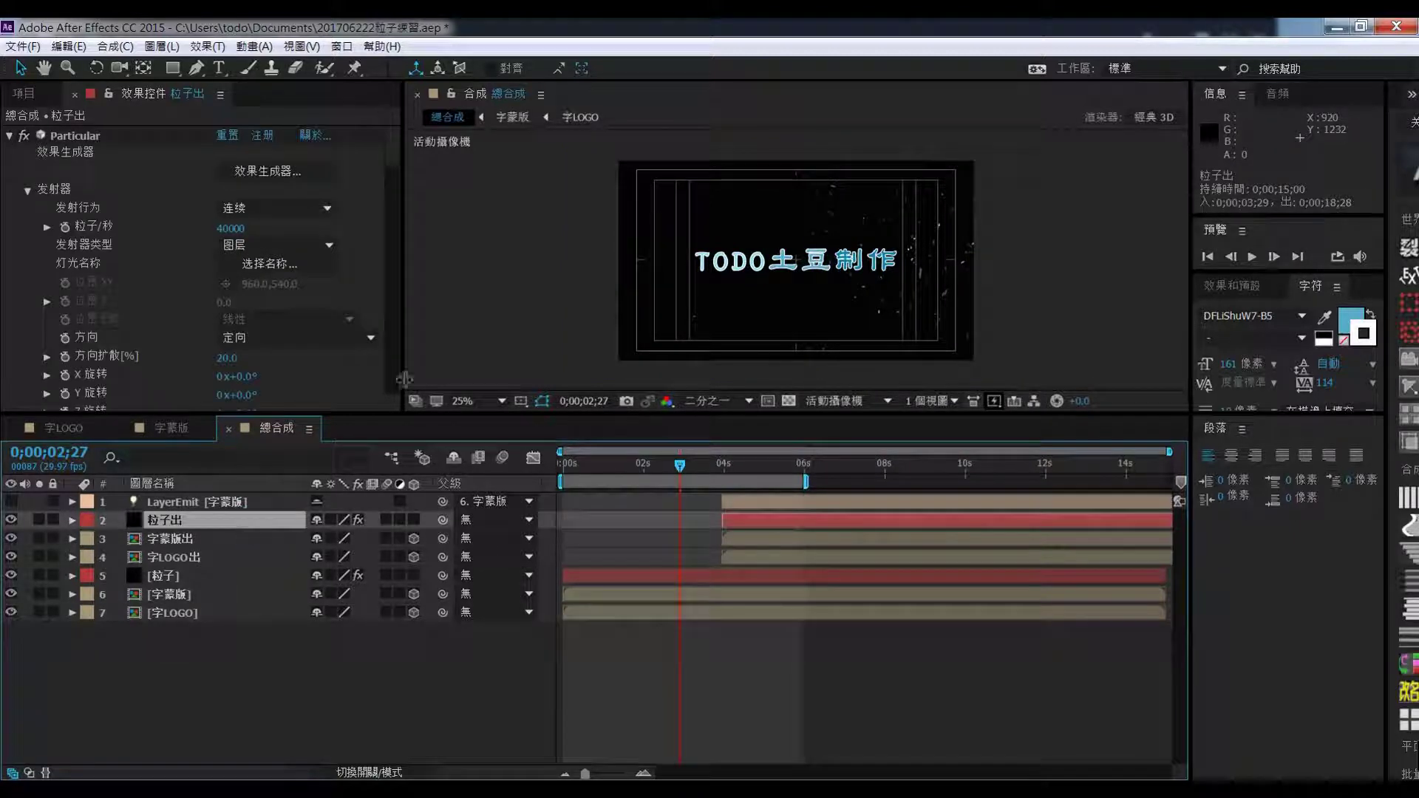
drag(398, 151, 395, 214)
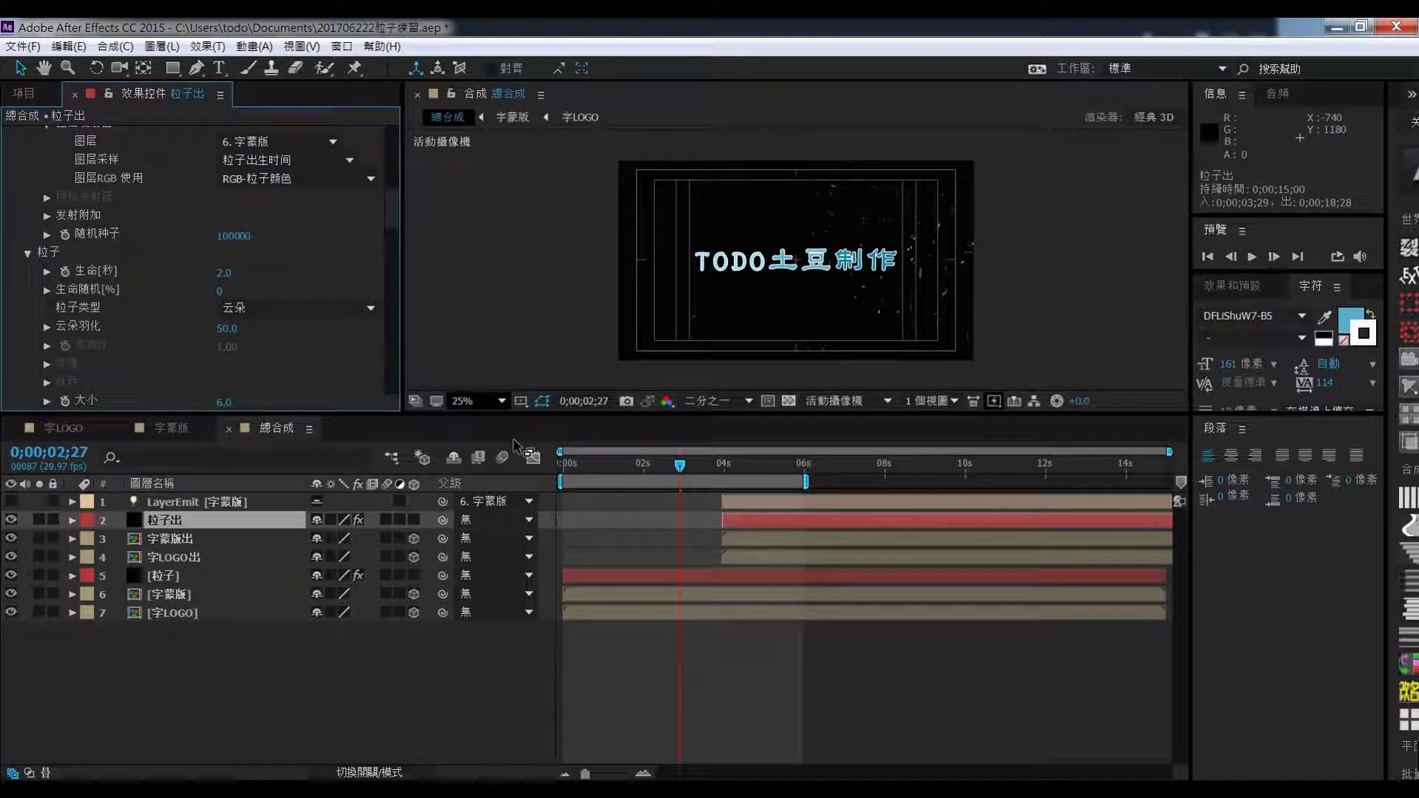
drag(680, 477, 588, 467)
key(space)
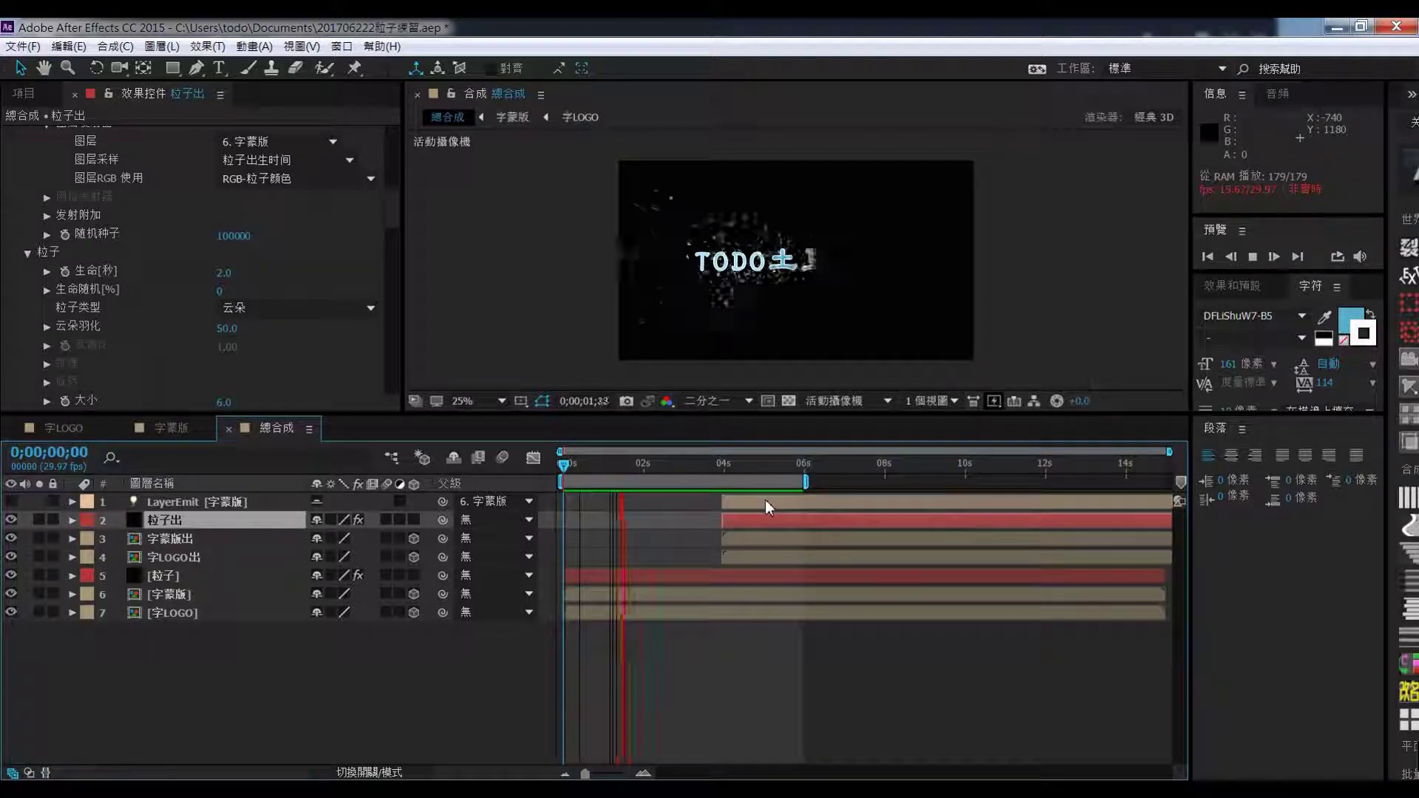
click(750, 466)
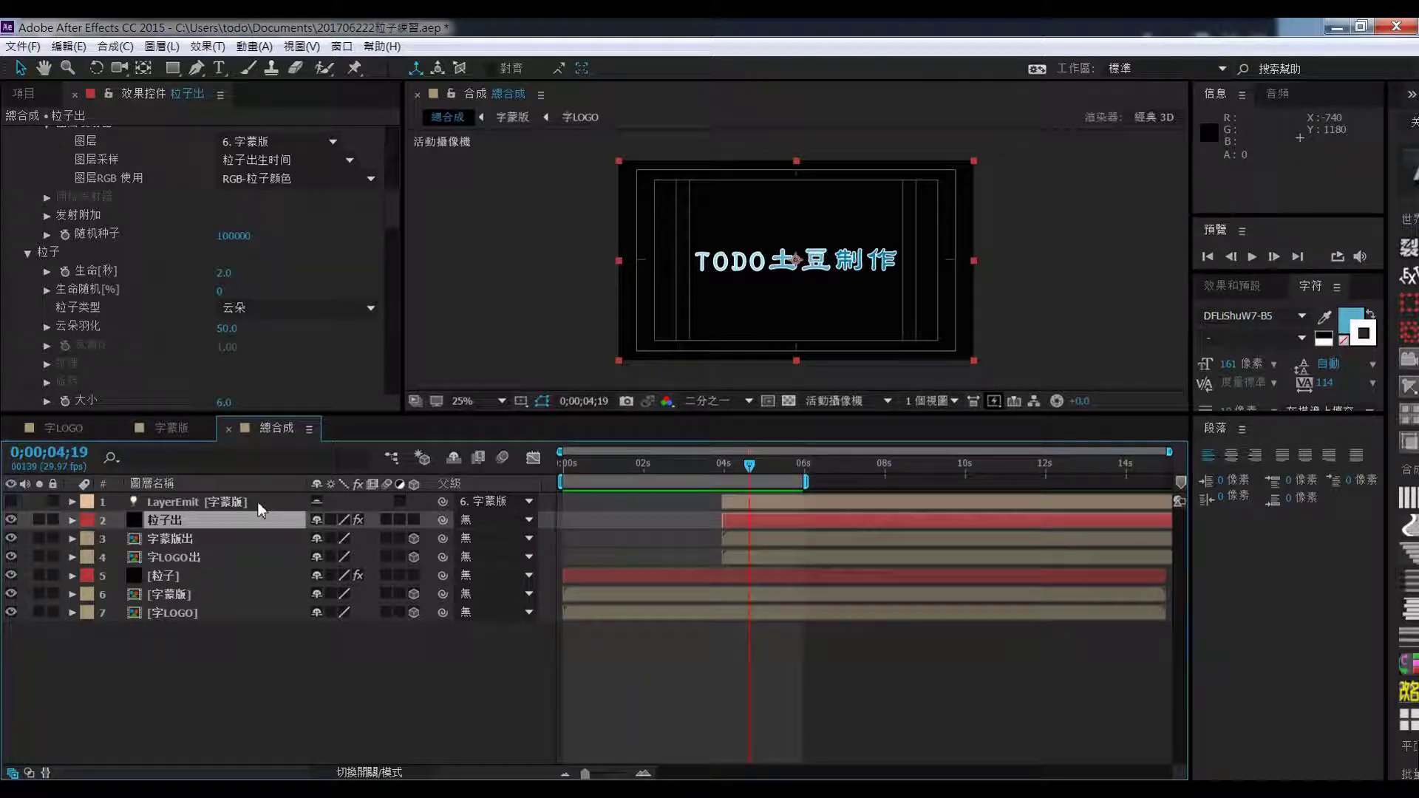
Set the layer emitter (图层) of 粒子出's Particular effect to 字蒙版出
click(210, 526)
drag(392, 223, 415, 192)
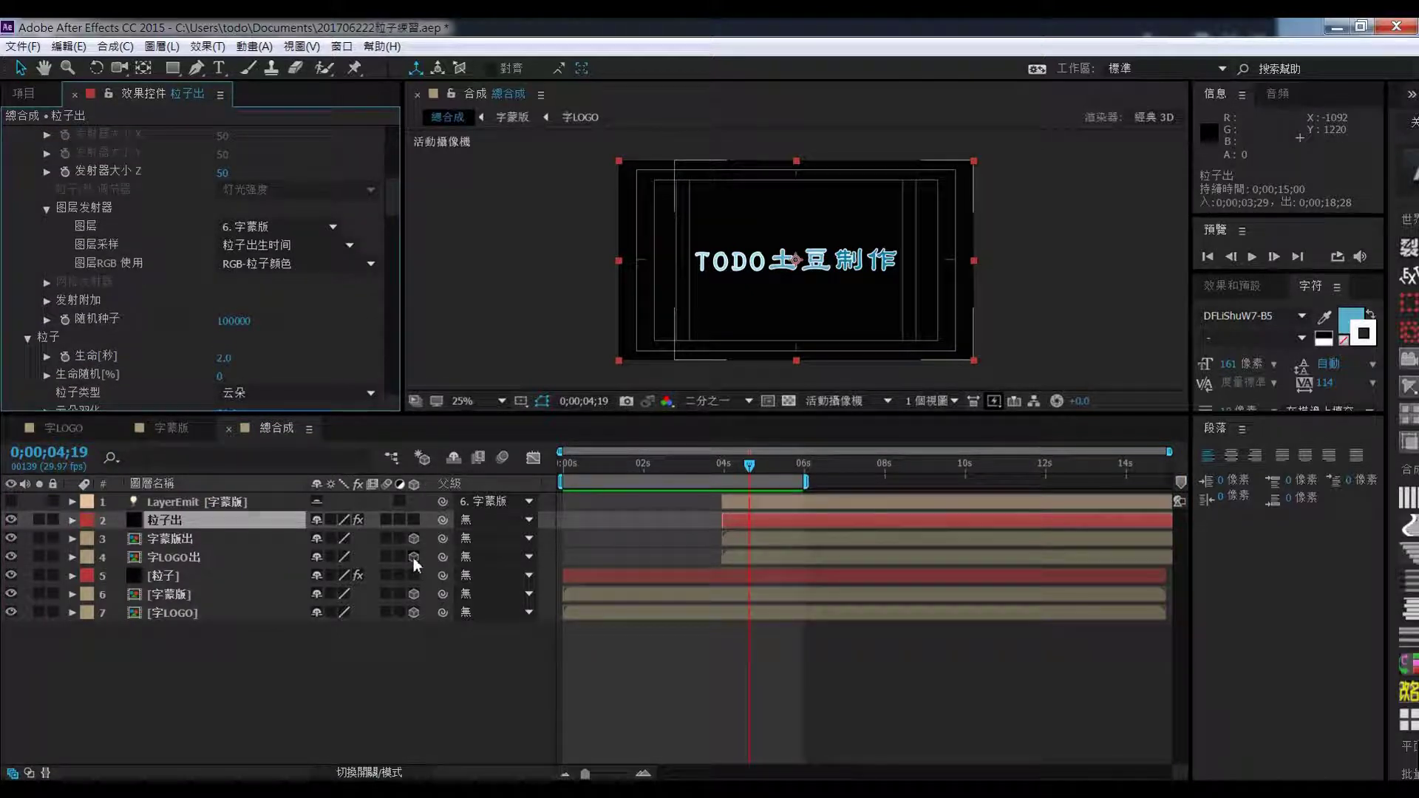
click(326, 231)
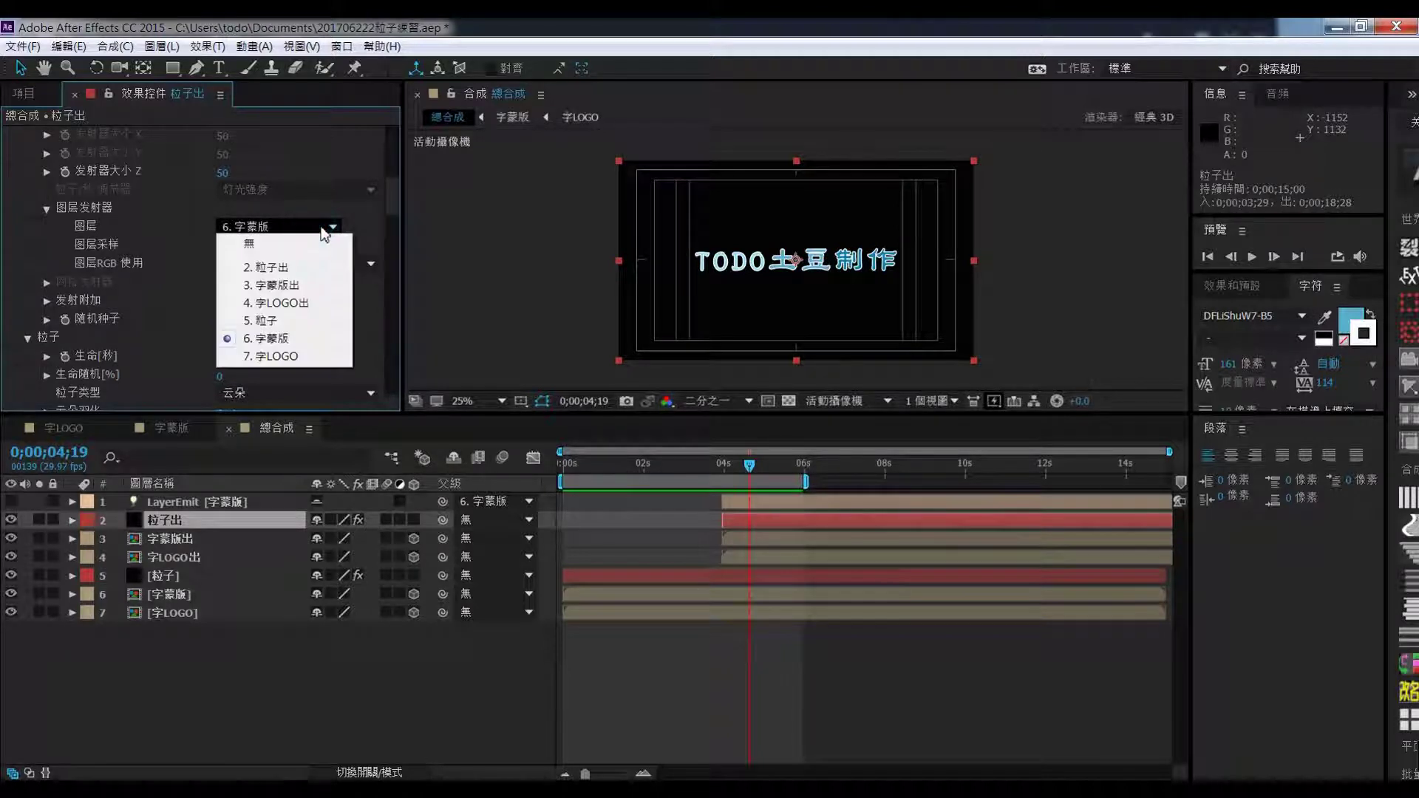
click(306, 287)
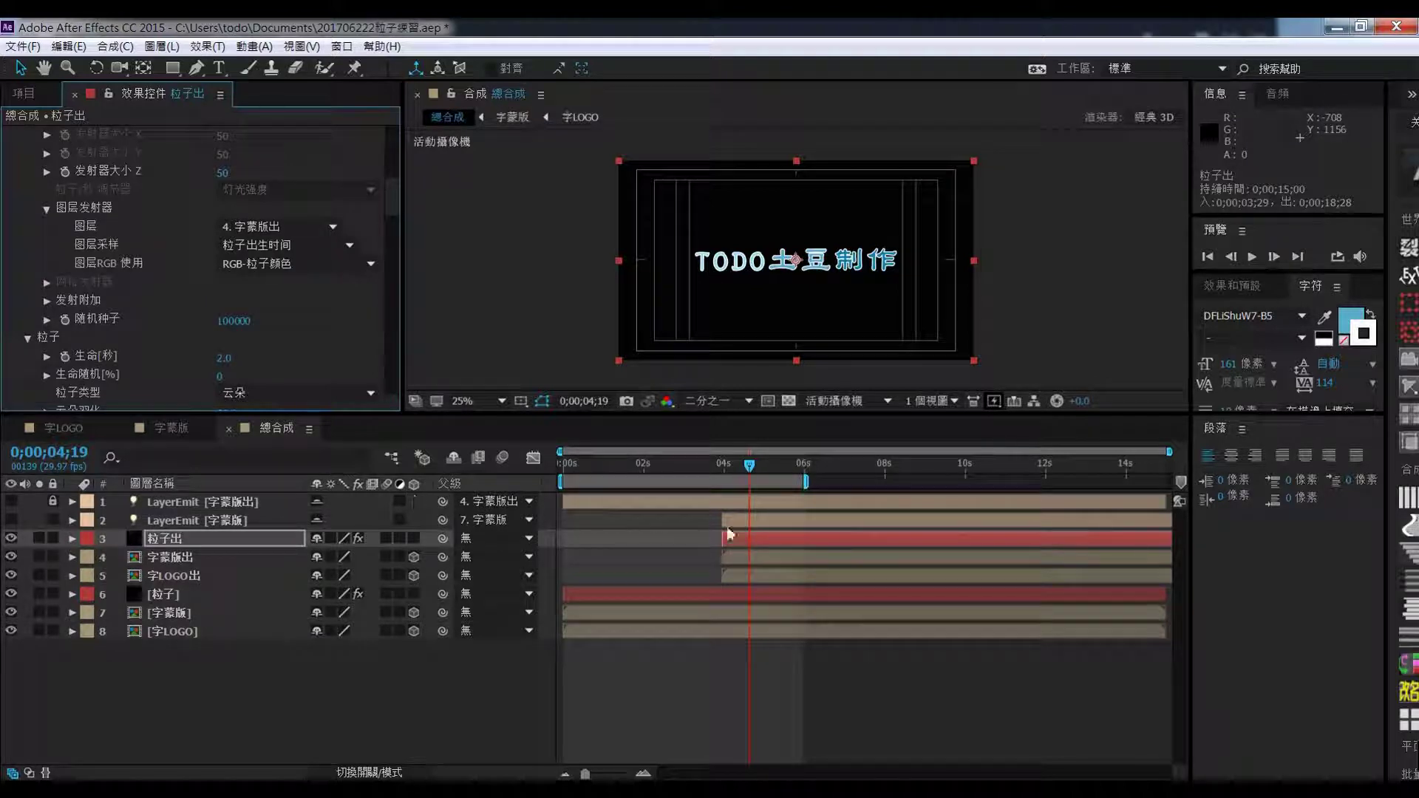
Move LayerEmit [字蒙版] directly above 字蒙版 with its start at 0 seconds, and unlock and shift LayerEmit [字蒙版出] to start at about 4 seconds
click(245, 524)
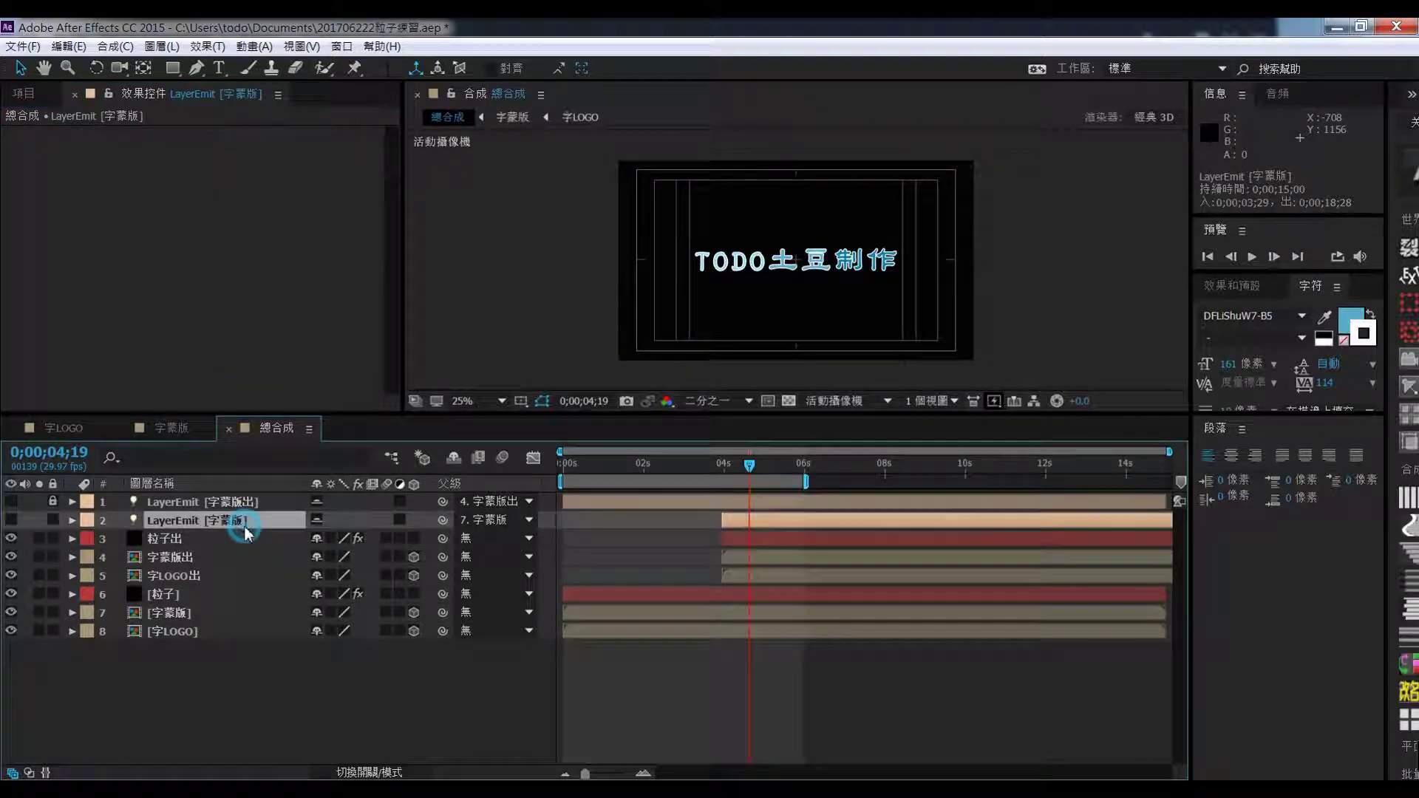
drag(243, 529, 237, 597)
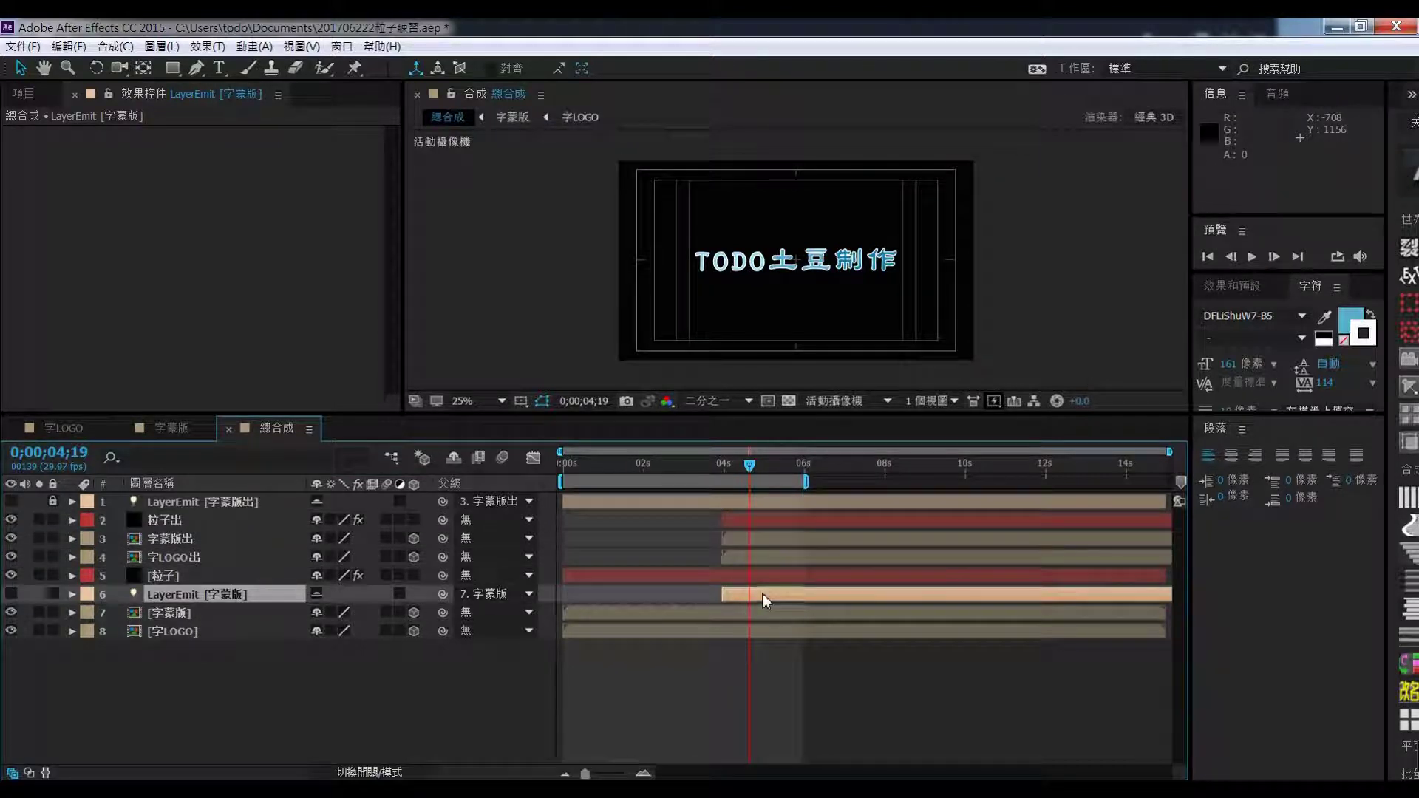
drag(762, 593, 602, 599)
mouse_move(629, 503)
mouse_down()
mouse_move(728, 504)
mouse_move(636, 510)
mouse_up()
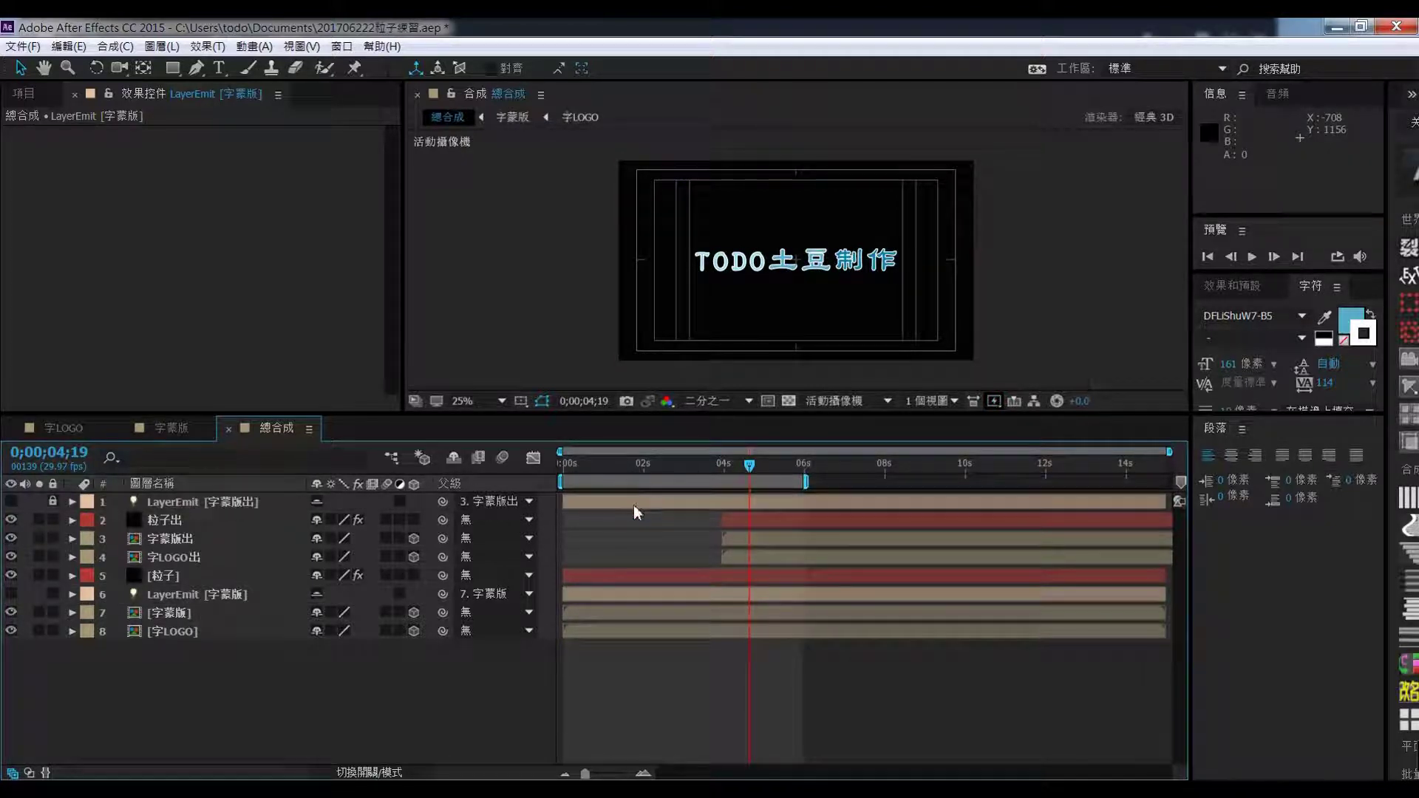
drag(643, 500, 800, 512)
Preview the animation from the start, and trim the 字LOGO layer to end at 0;00;03;29
drag(750, 466, 543, 481)
key(space)
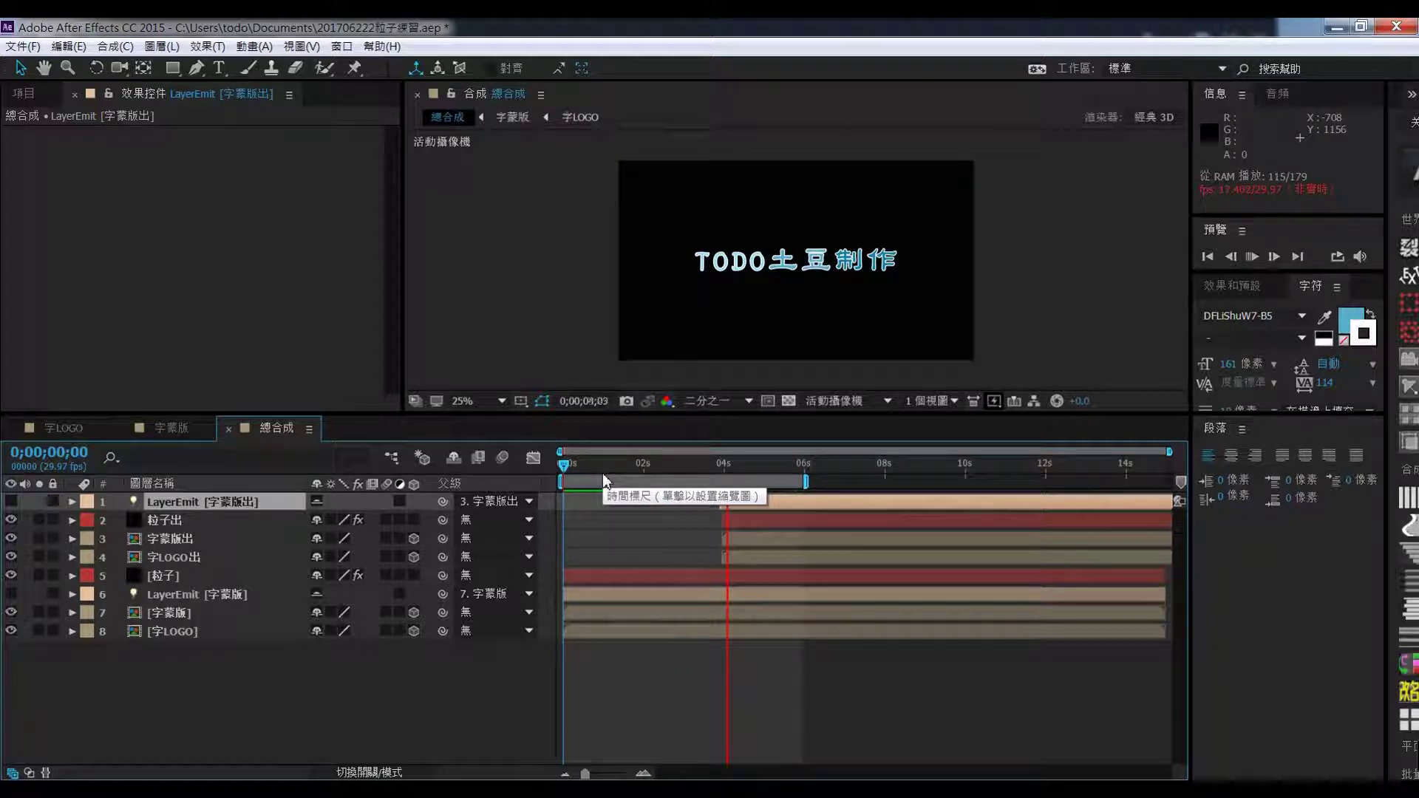
click(819, 636)
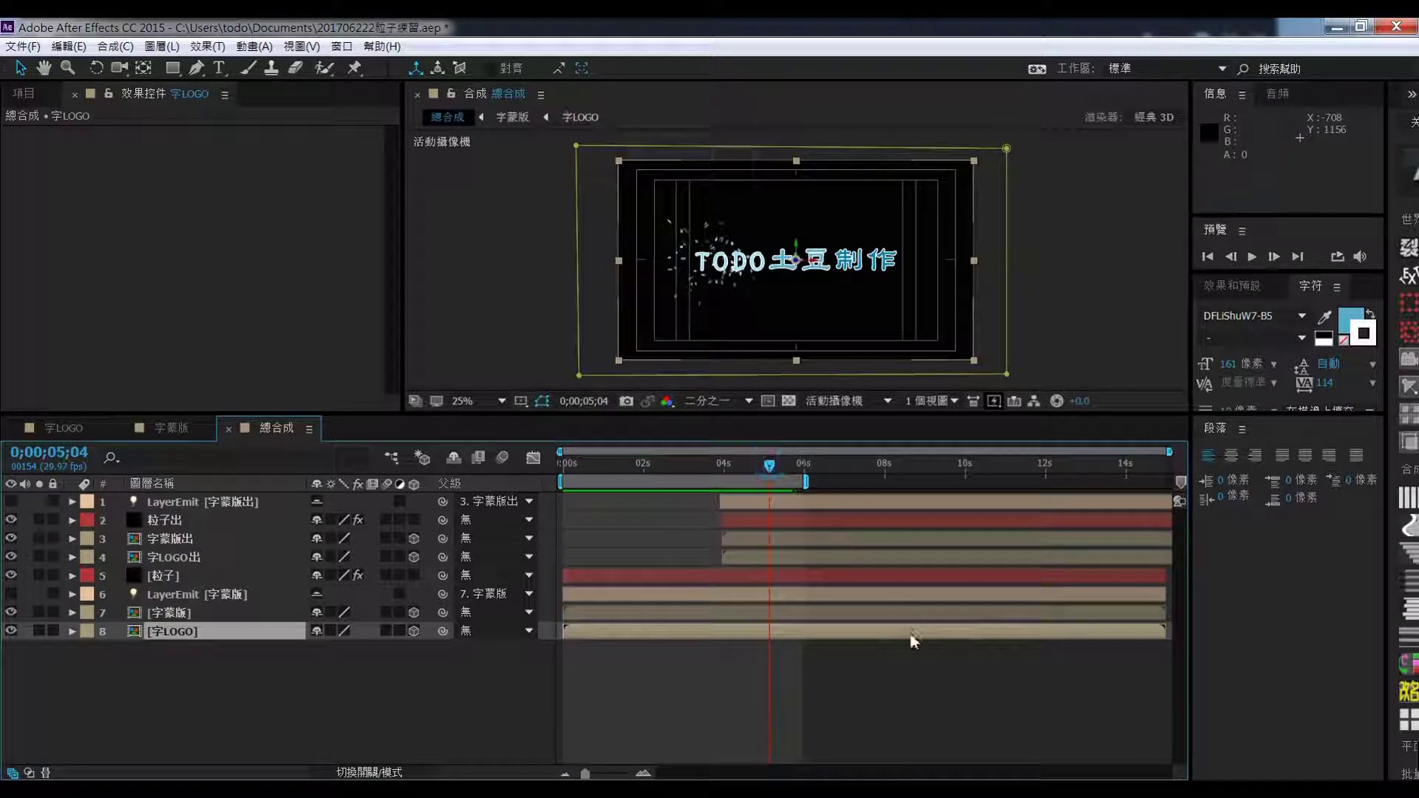
drag(1160, 629, 1155, 630)
drag(708, 474, 725, 474)
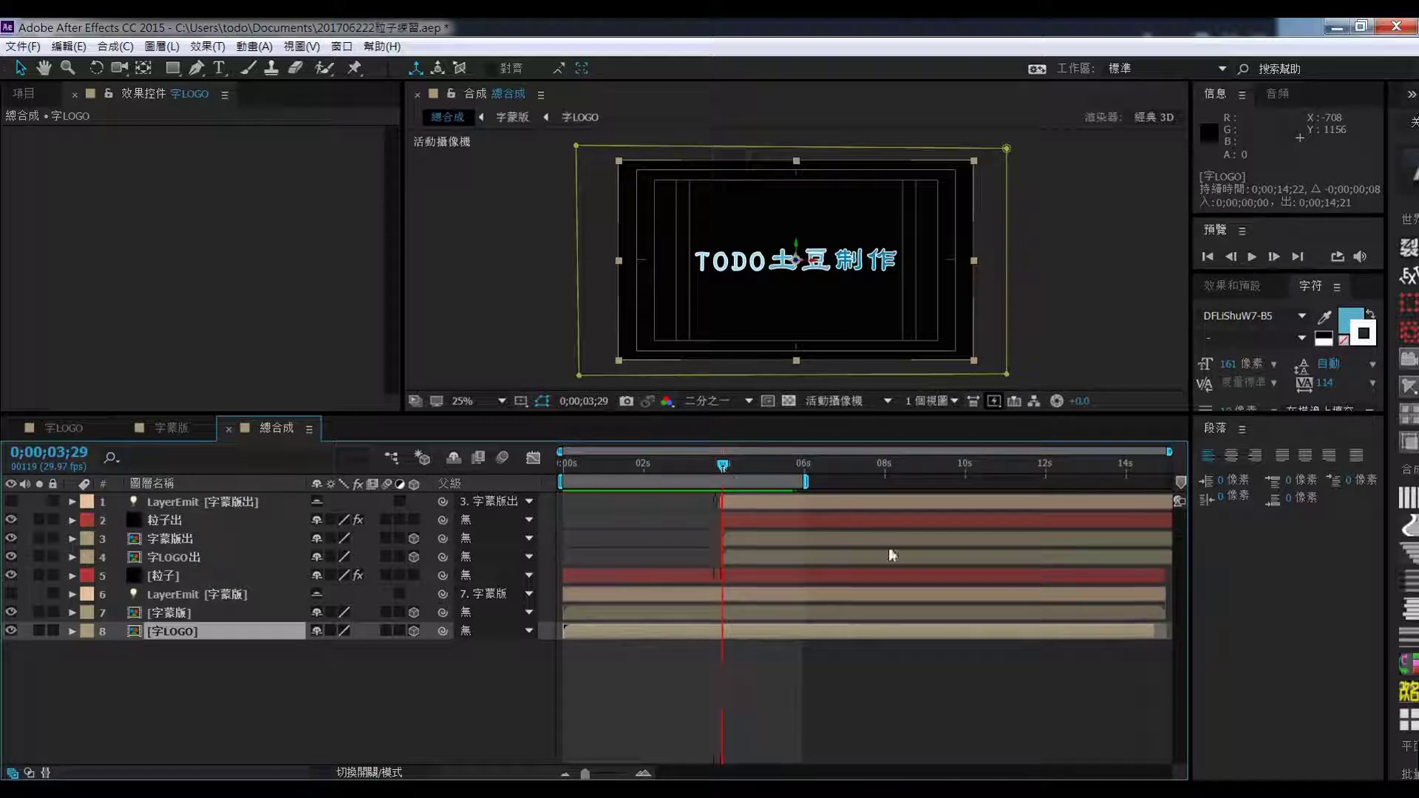
drag(1152, 629, 749, 645)
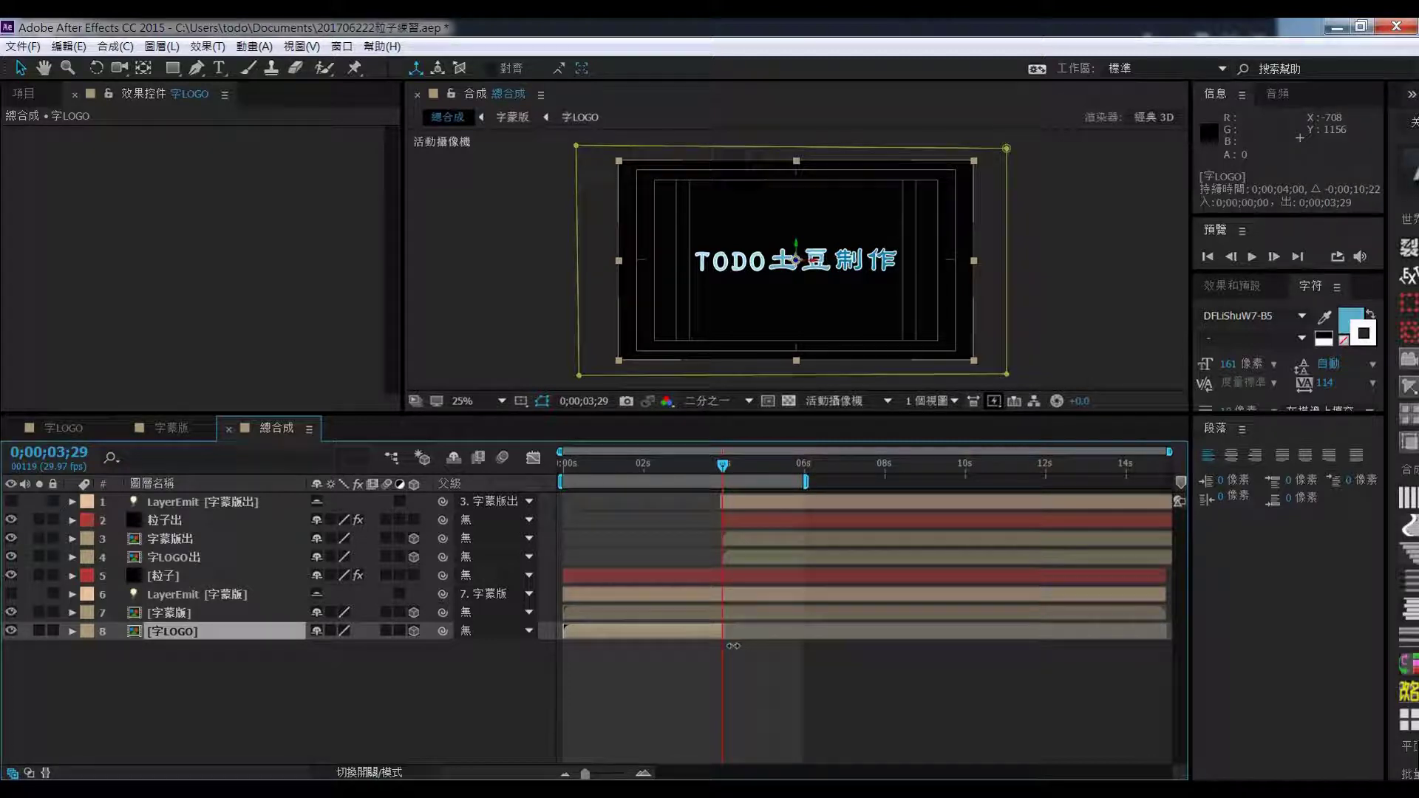
Extend the end of the work area to about 0;00;07;08, and preview the reveal and dissolve-out
drag(724, 468, 650, 468)
key(space)
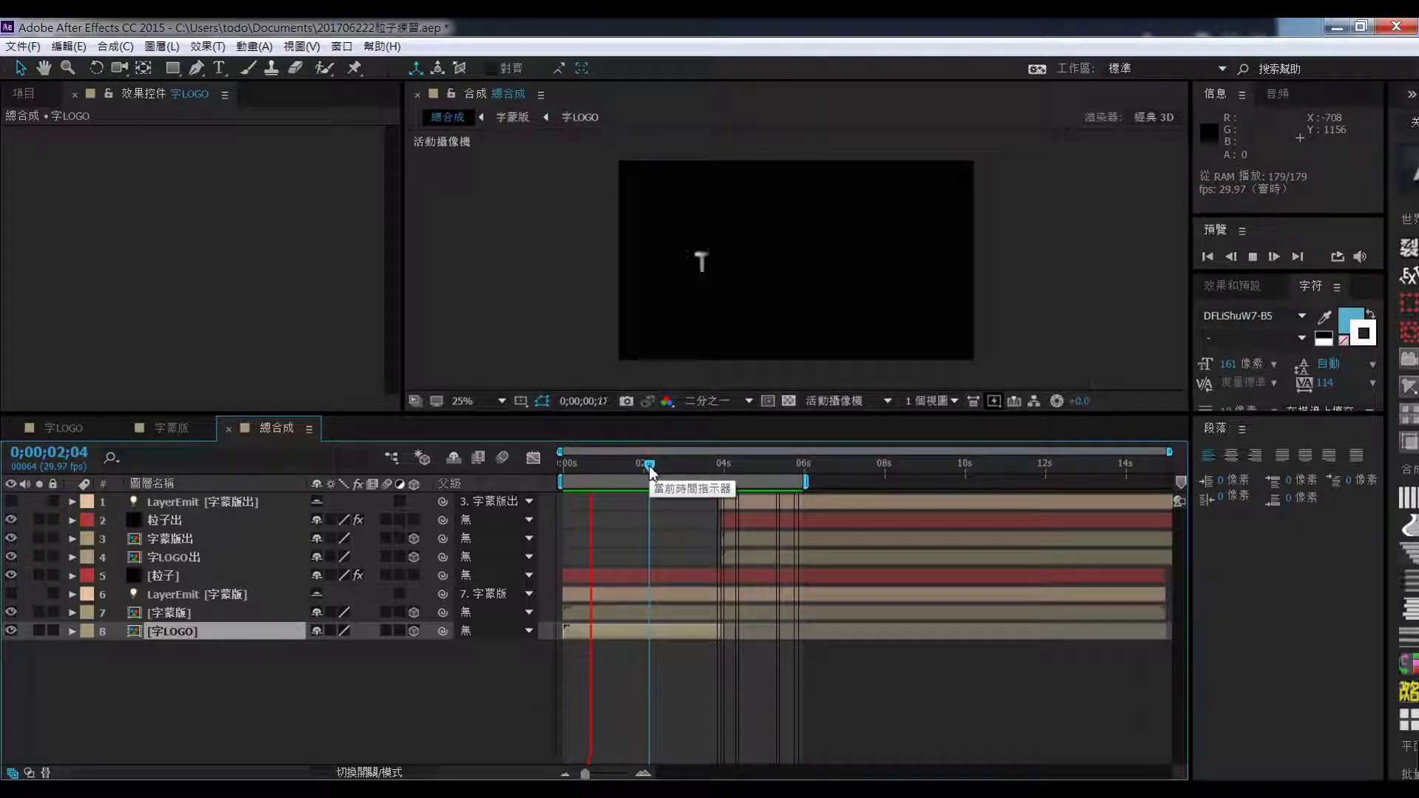
drag(805, 482, 560, 485)
key(space)
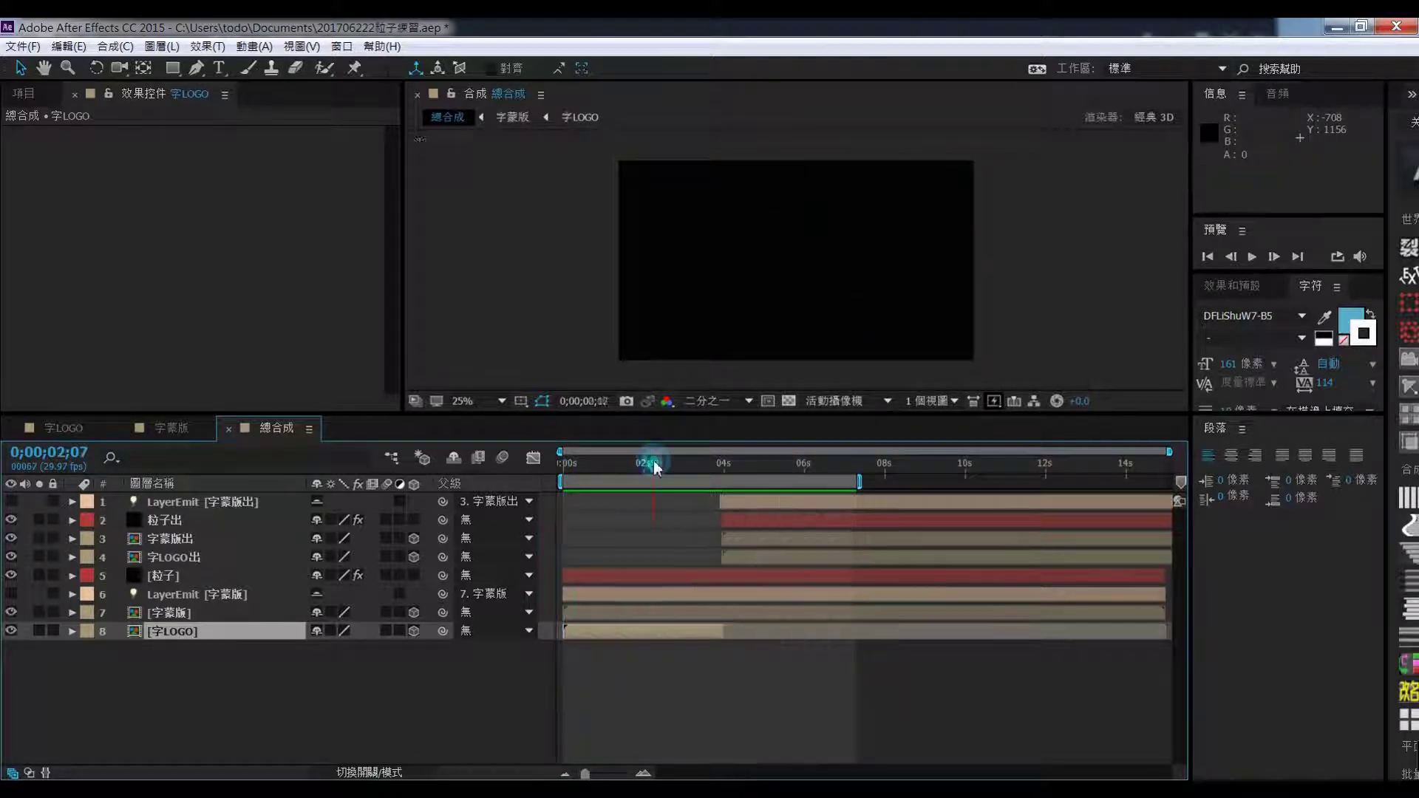
key(space)
mouse_move(616, 474)
mouse_down()
mouse_move(600, 475)
mouse_move(641, 476)
mouse_up()
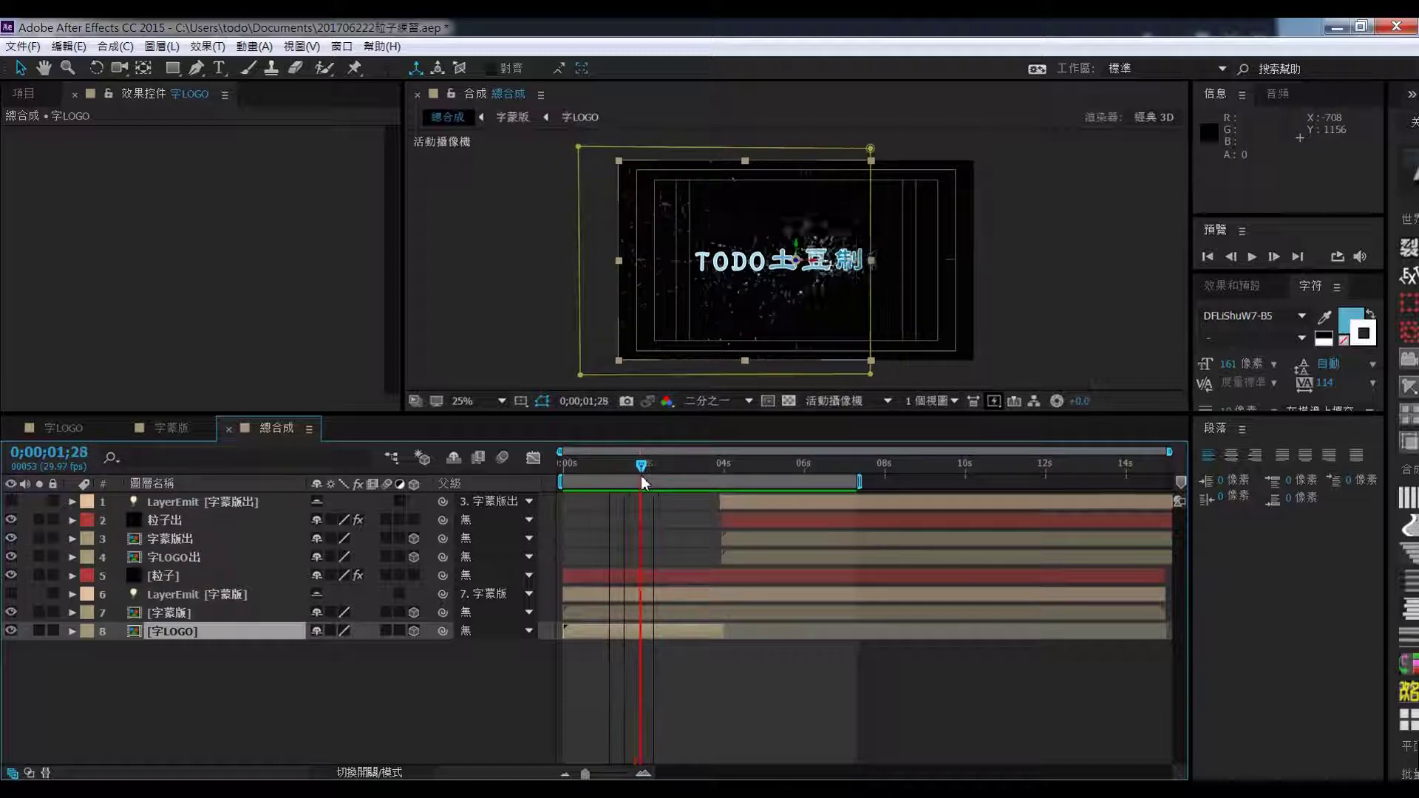
Set the particle size (大小) of the original 粒子 layer to 7
click(172, 575)
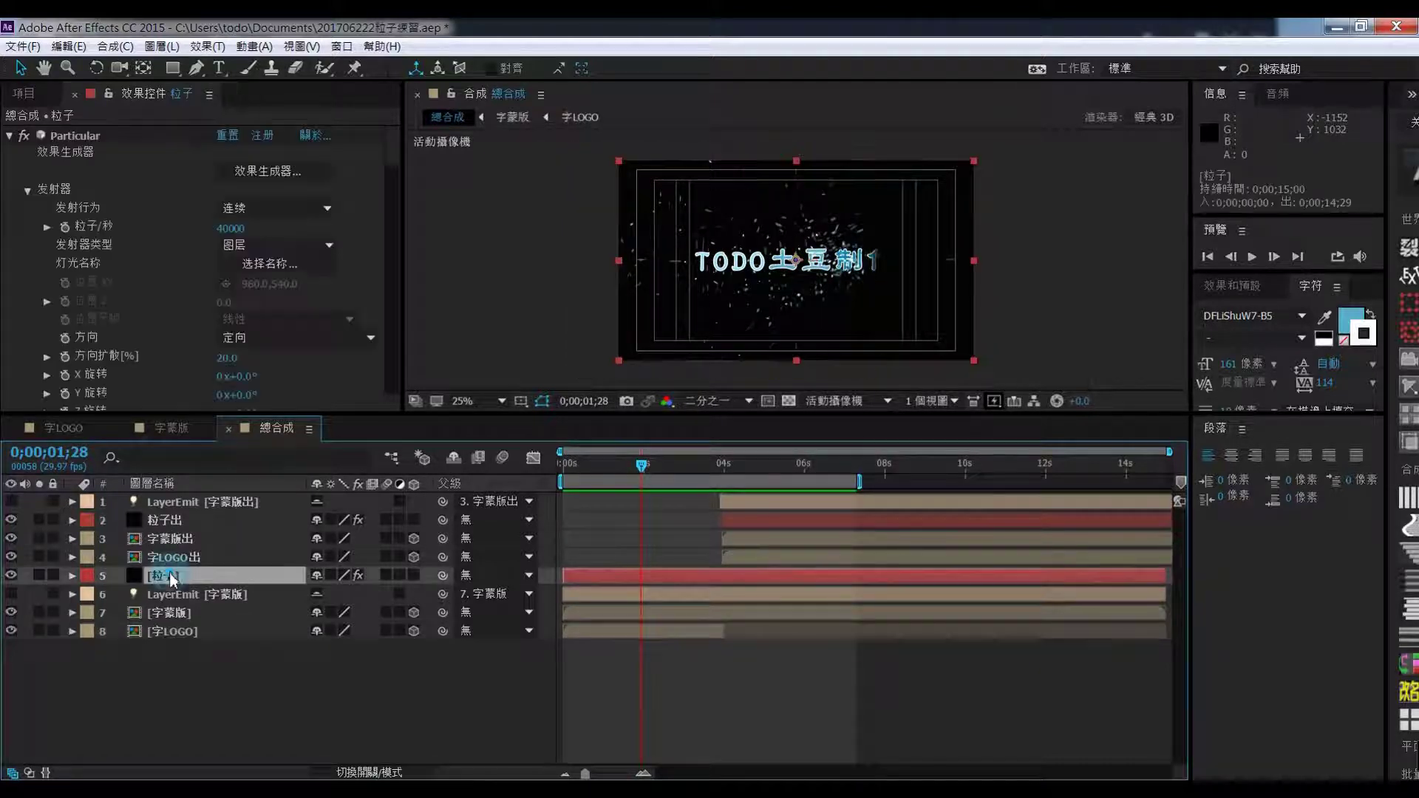
drag(386, 144, 401, 231)
click(225, 300)
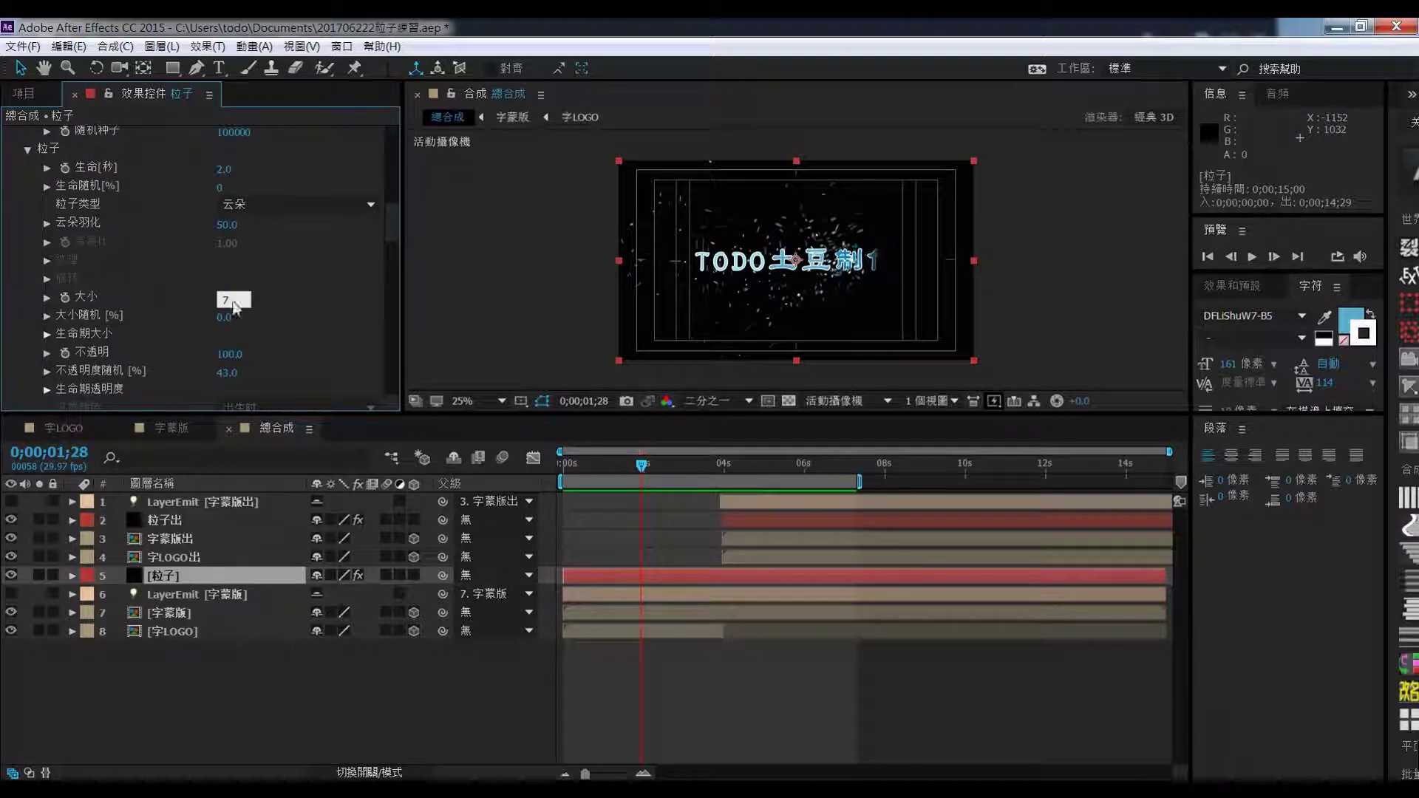
text(7)
key(Return)
Set the particle size (大小) of 粒子出 to 7 as well
click(178, 519)
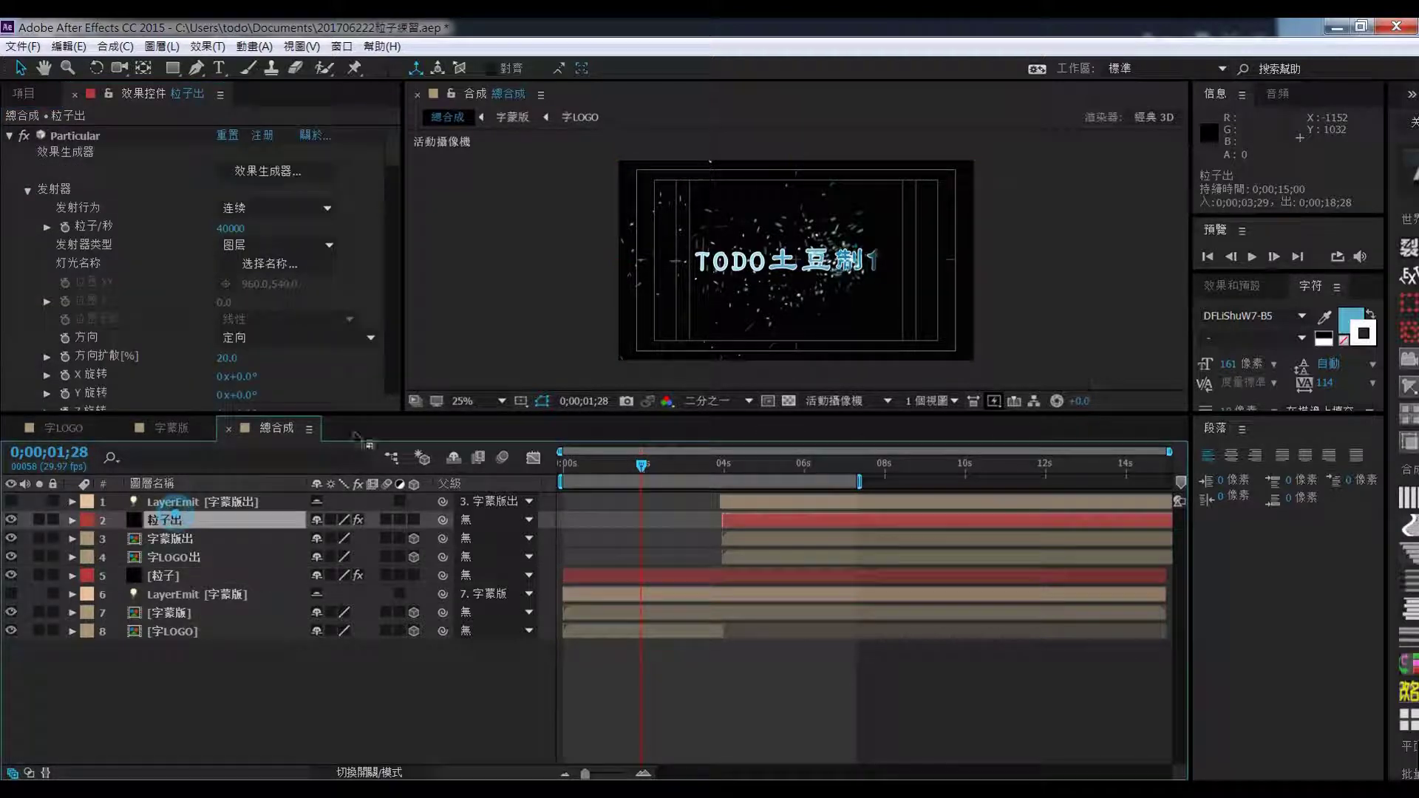
drag(392, 153, 393, 237)
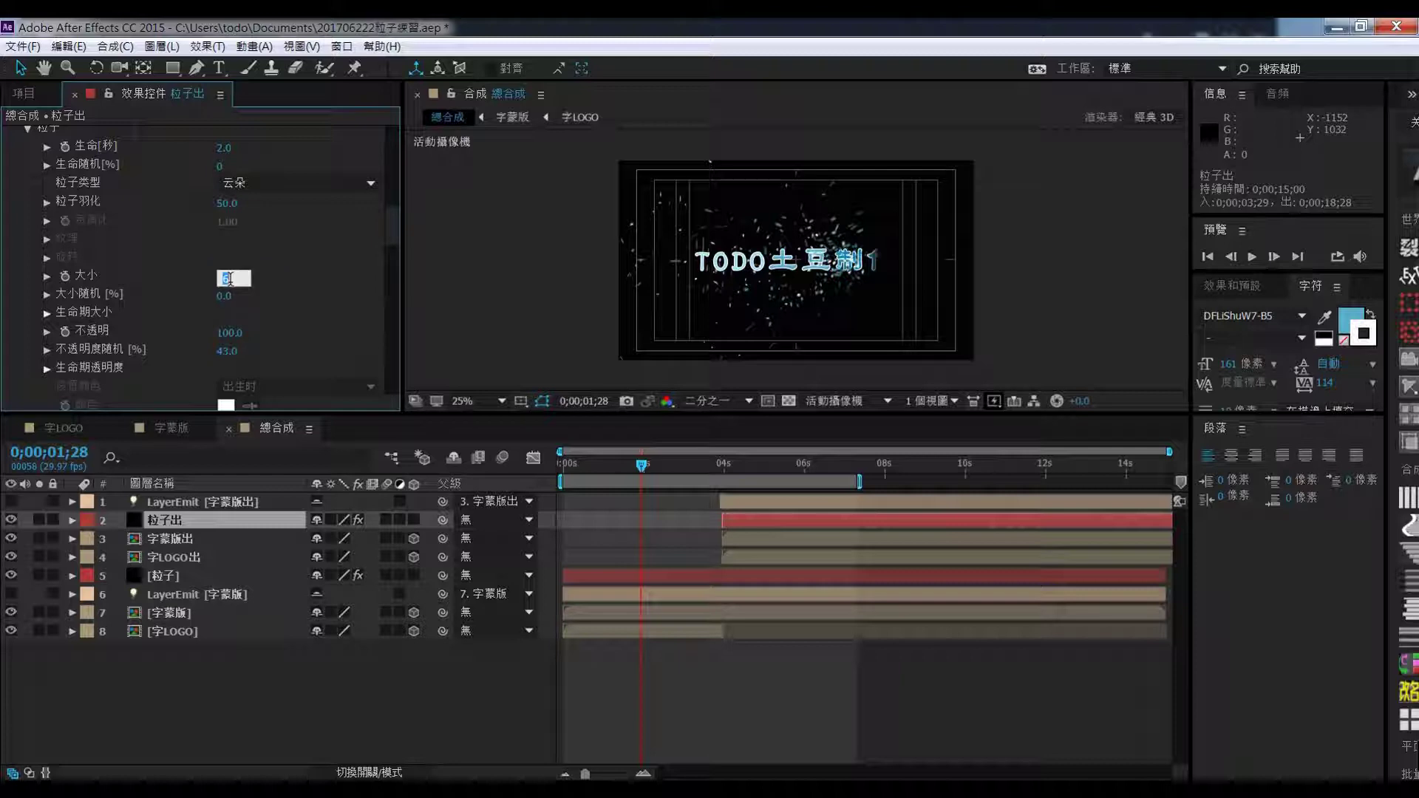
click(230, 282)
text(7)
key(Return)
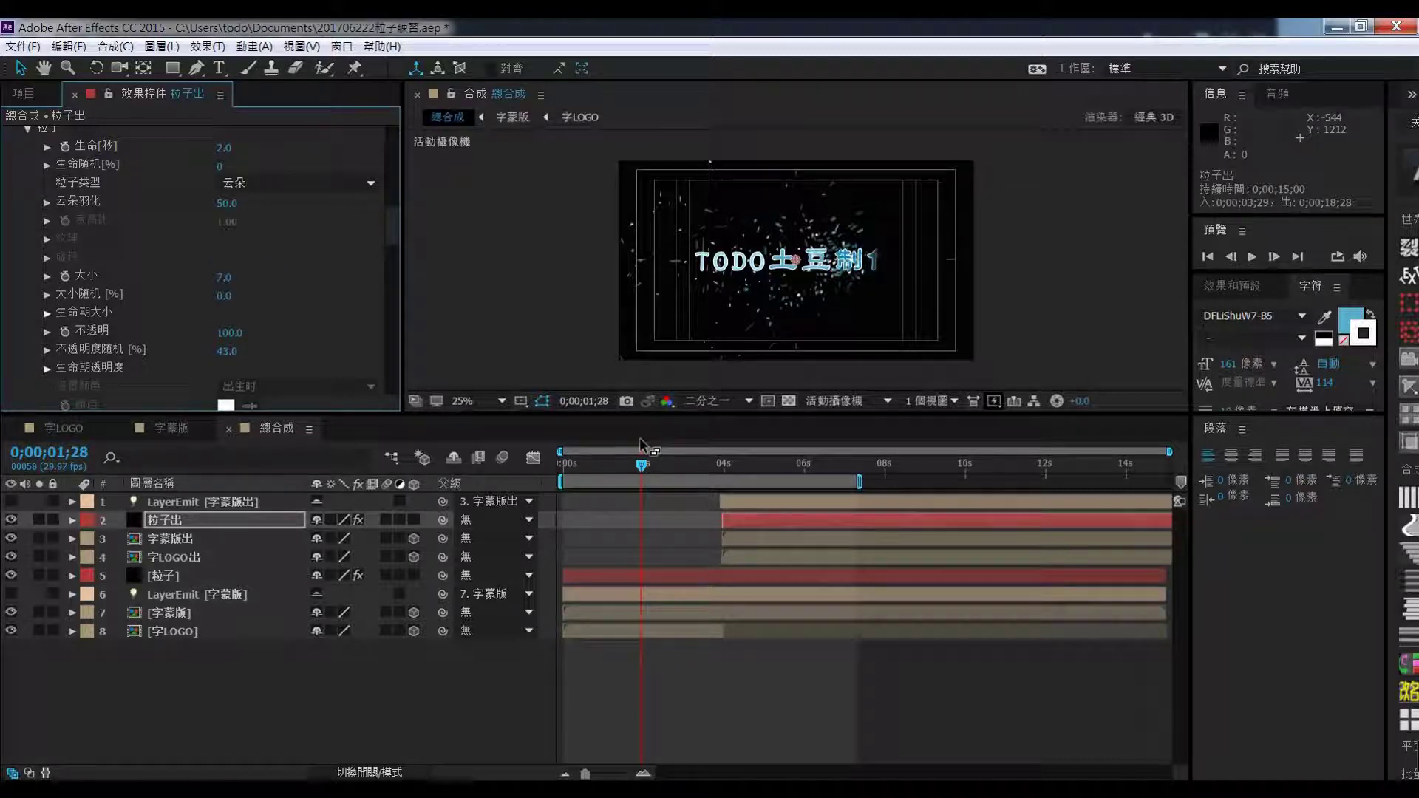
Play the animation from 0;00;00;00 and check the remaining particles at 0;00;07;08
drag(642, 469, 542, 473)
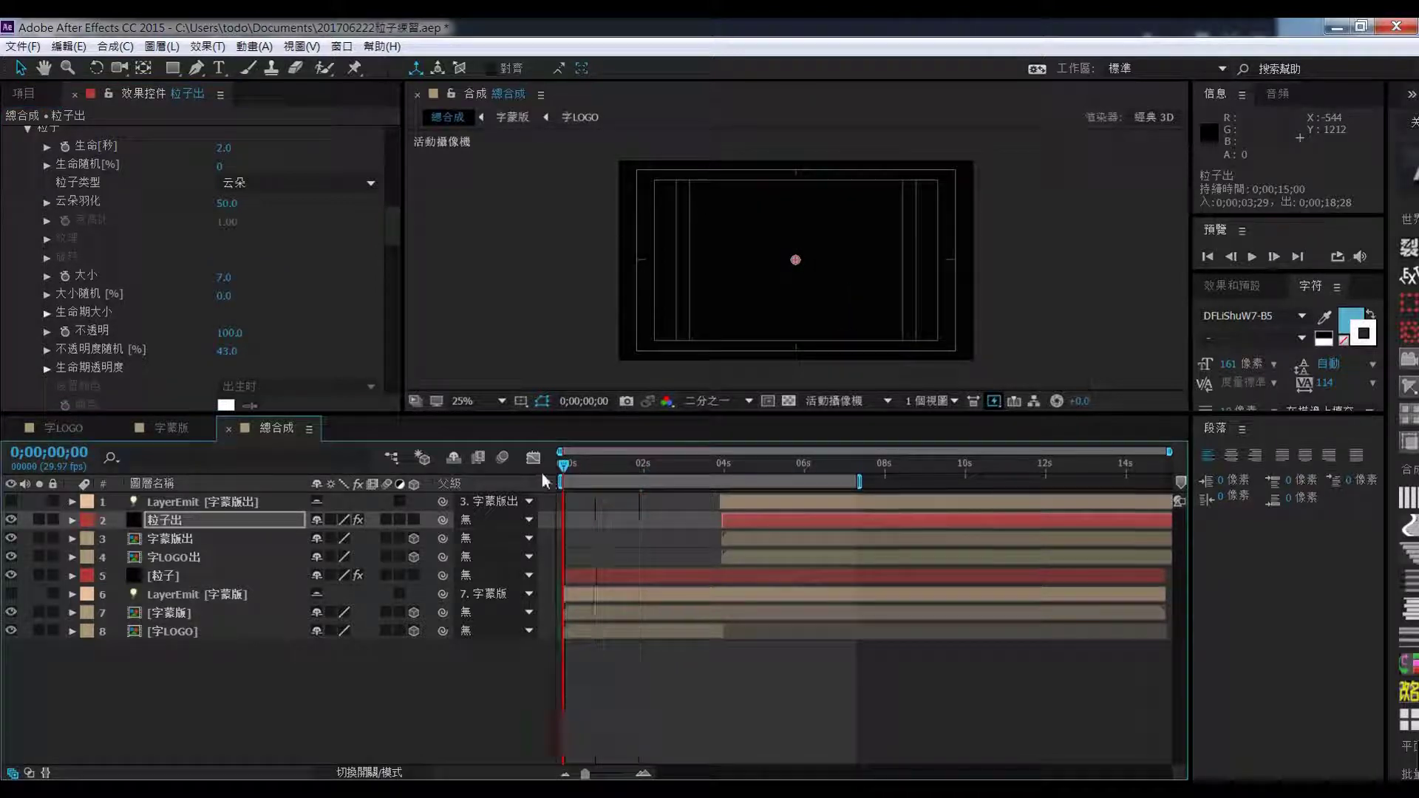
key(space)
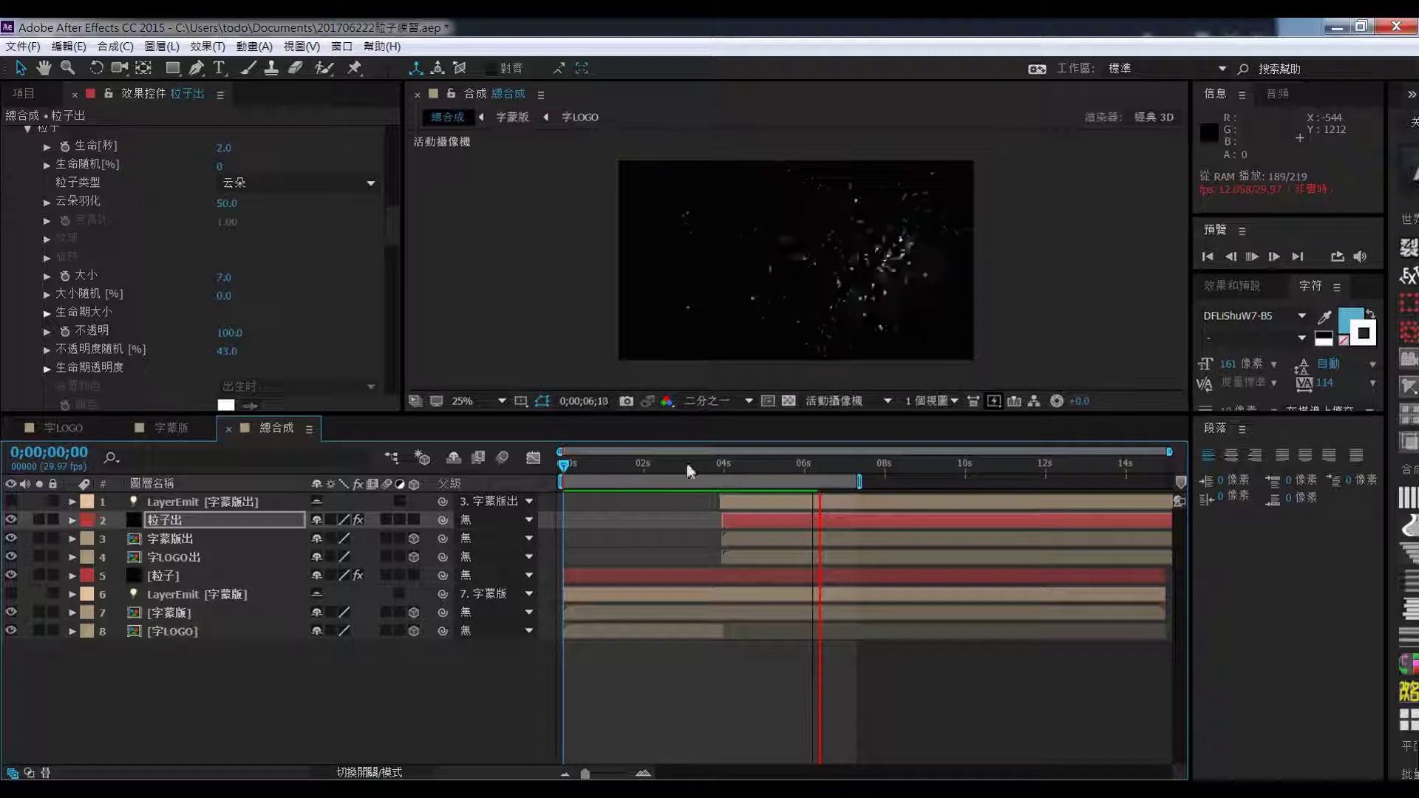
drag(834, 463, 856, 470)
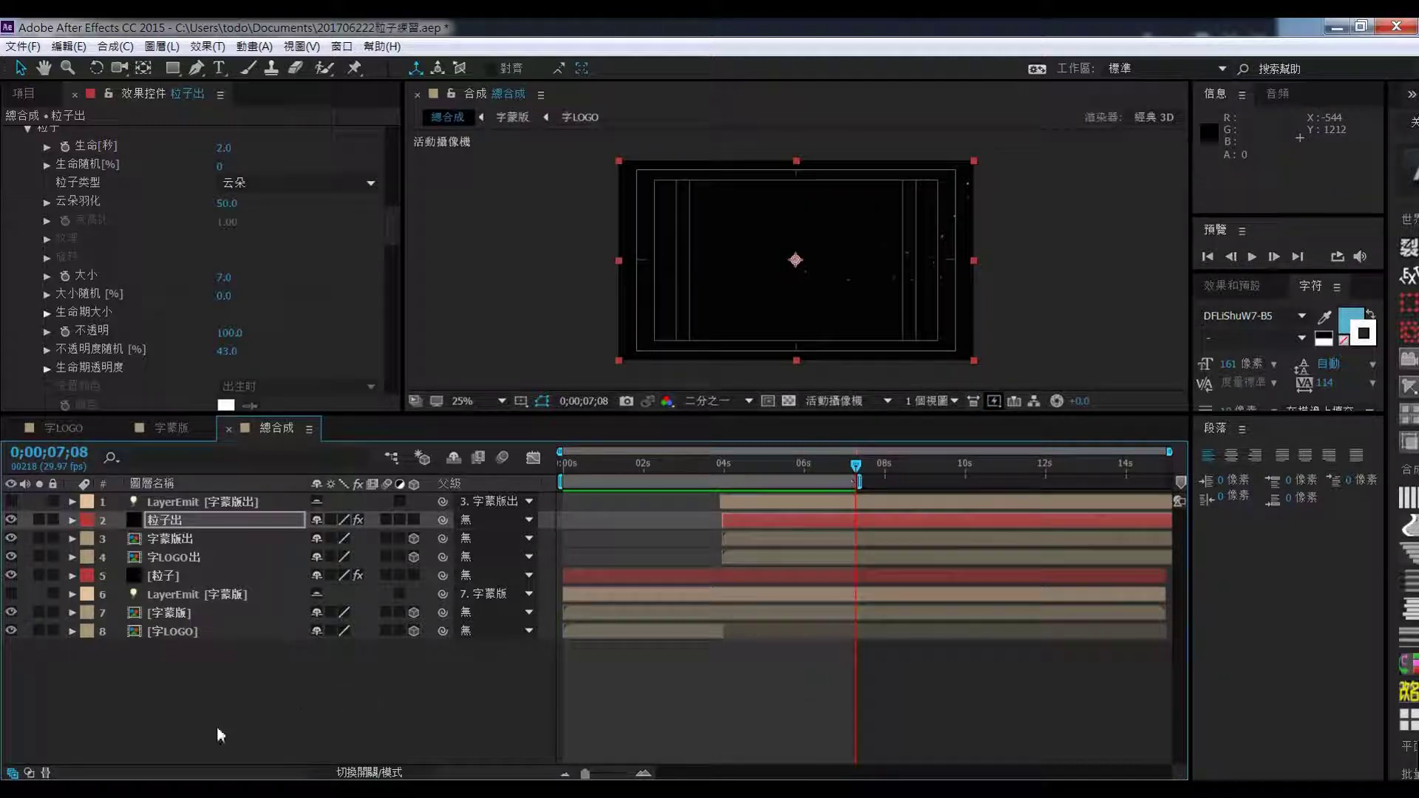
Create an off-white 1920 x 1080 solid named bg and place it below all the other layers
right_click(208, 699)
mouse_move(269, 544)
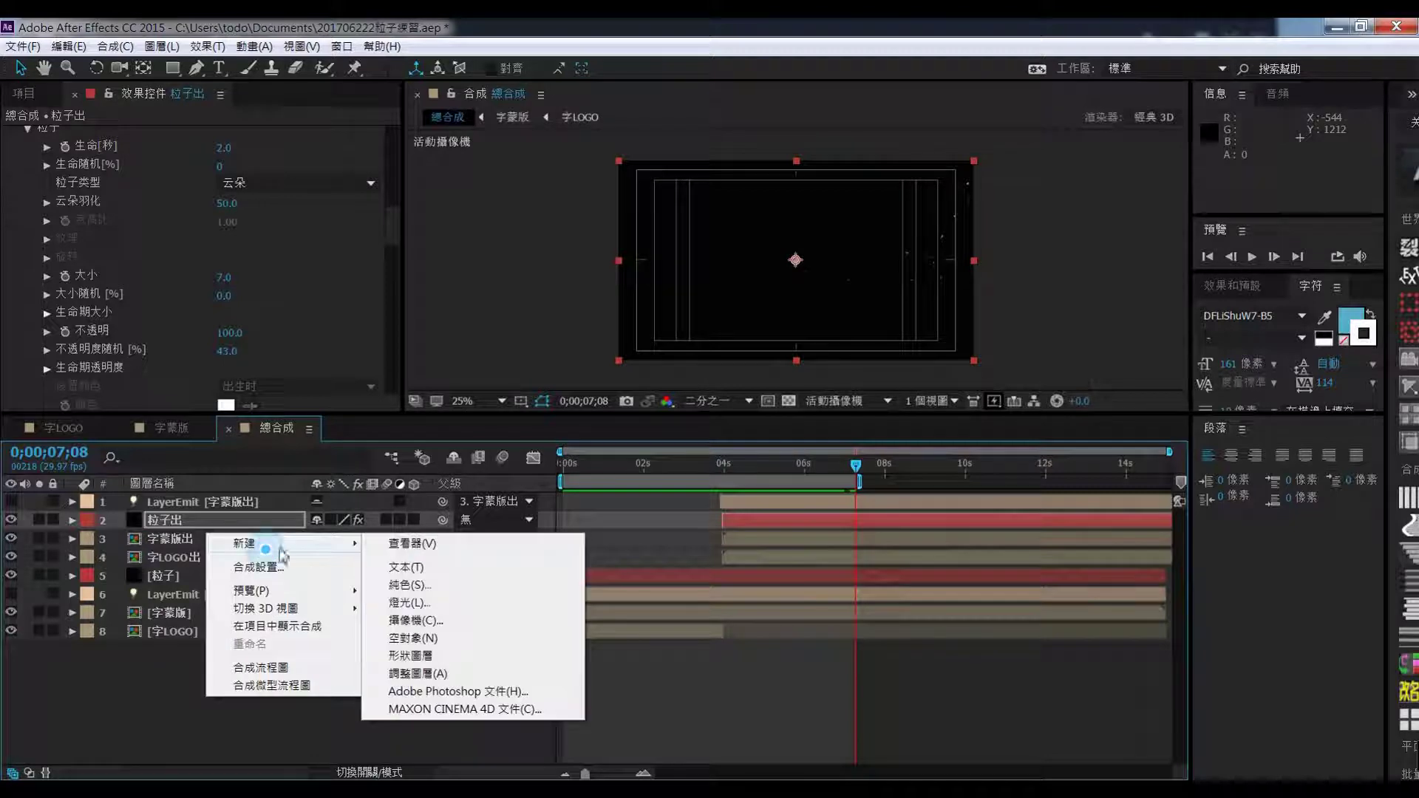
click(415, 586)
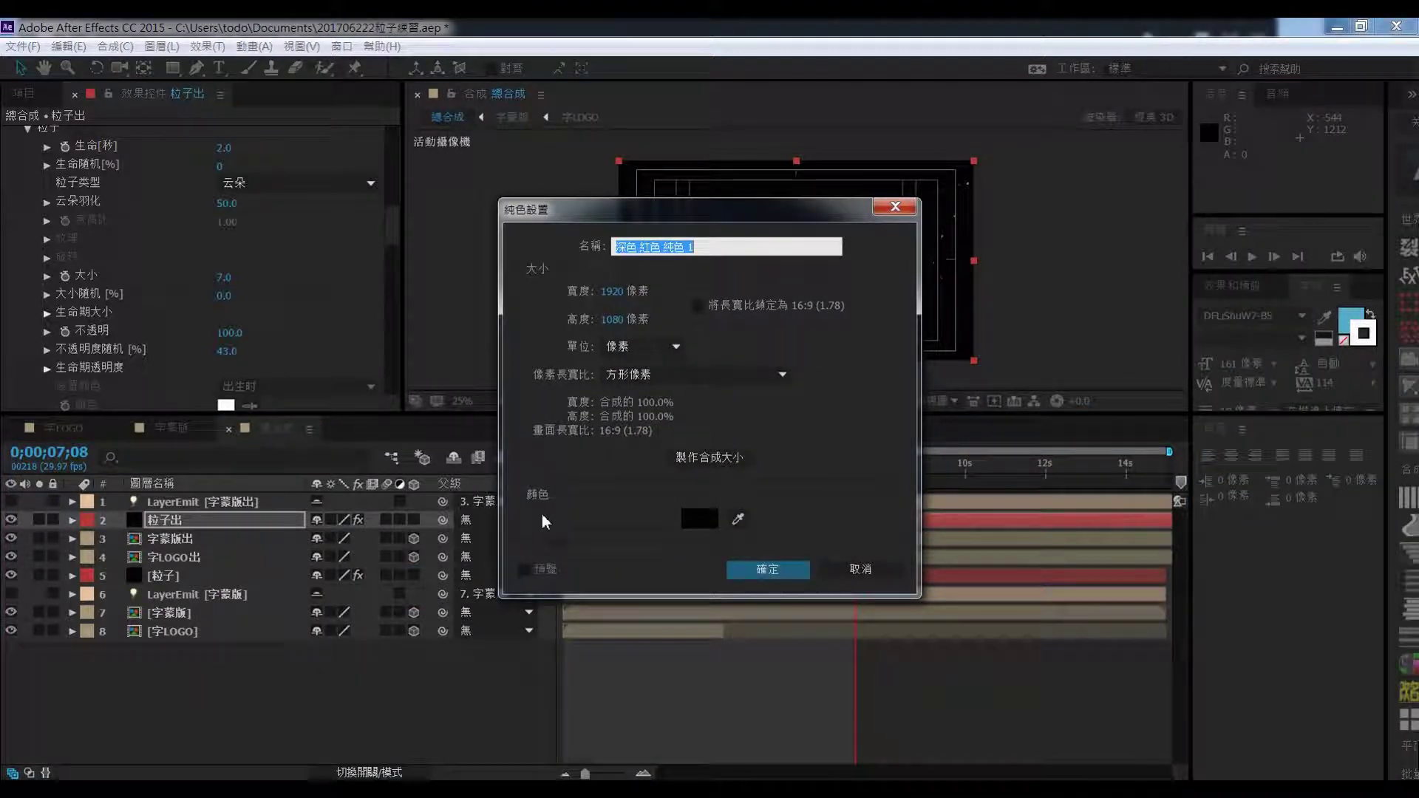
text(BG)
key(shift)
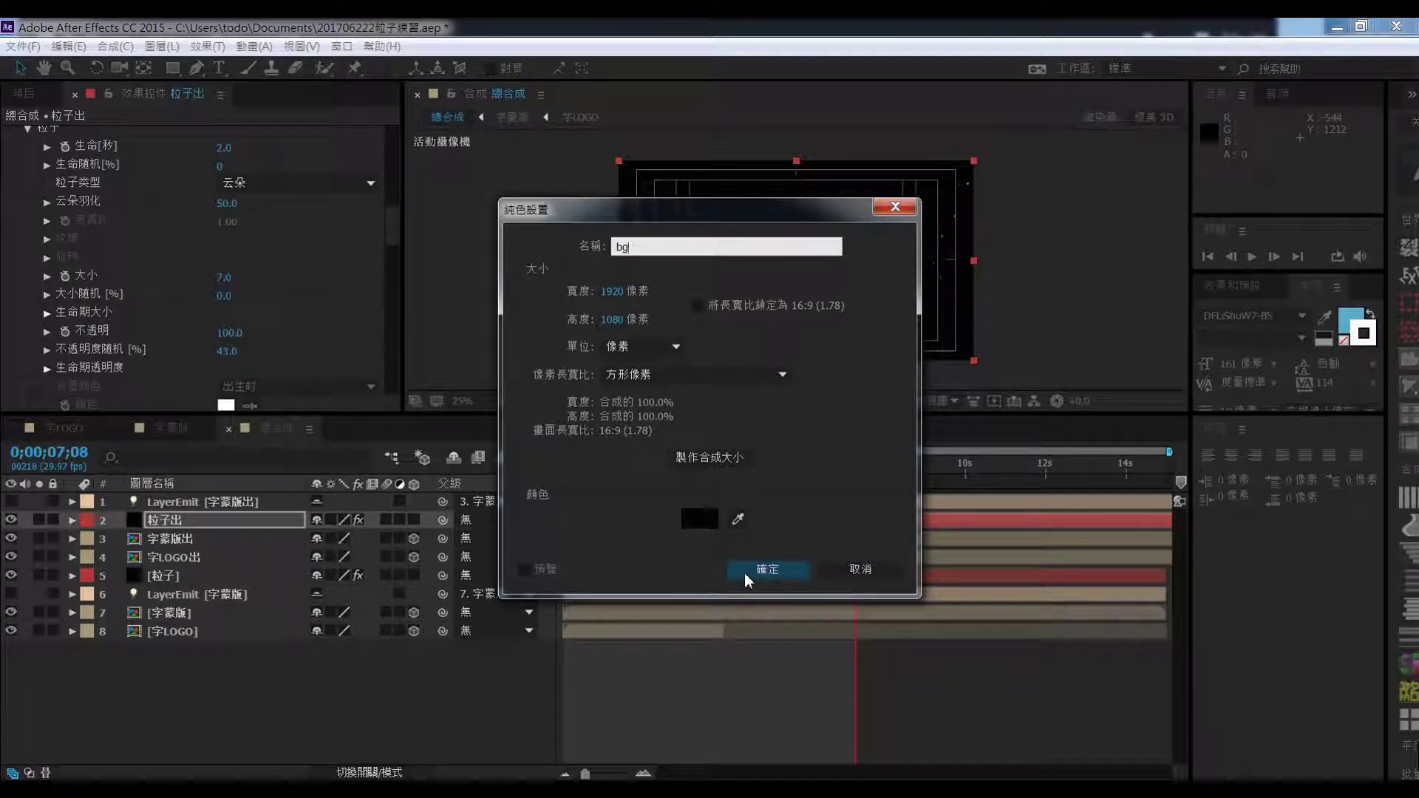
click(701, 519)
click(627, 485)
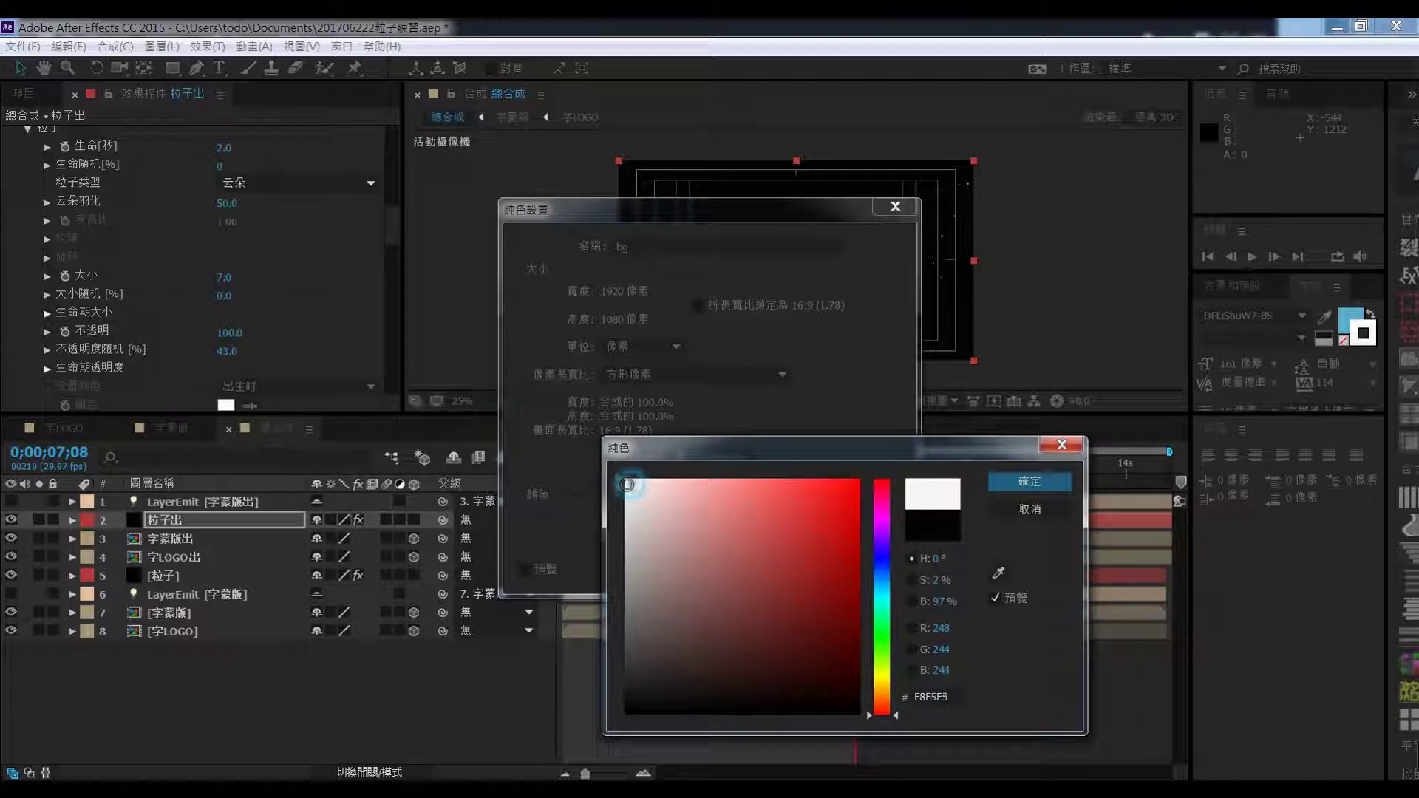
click(1009, 482)
click(759, 576)
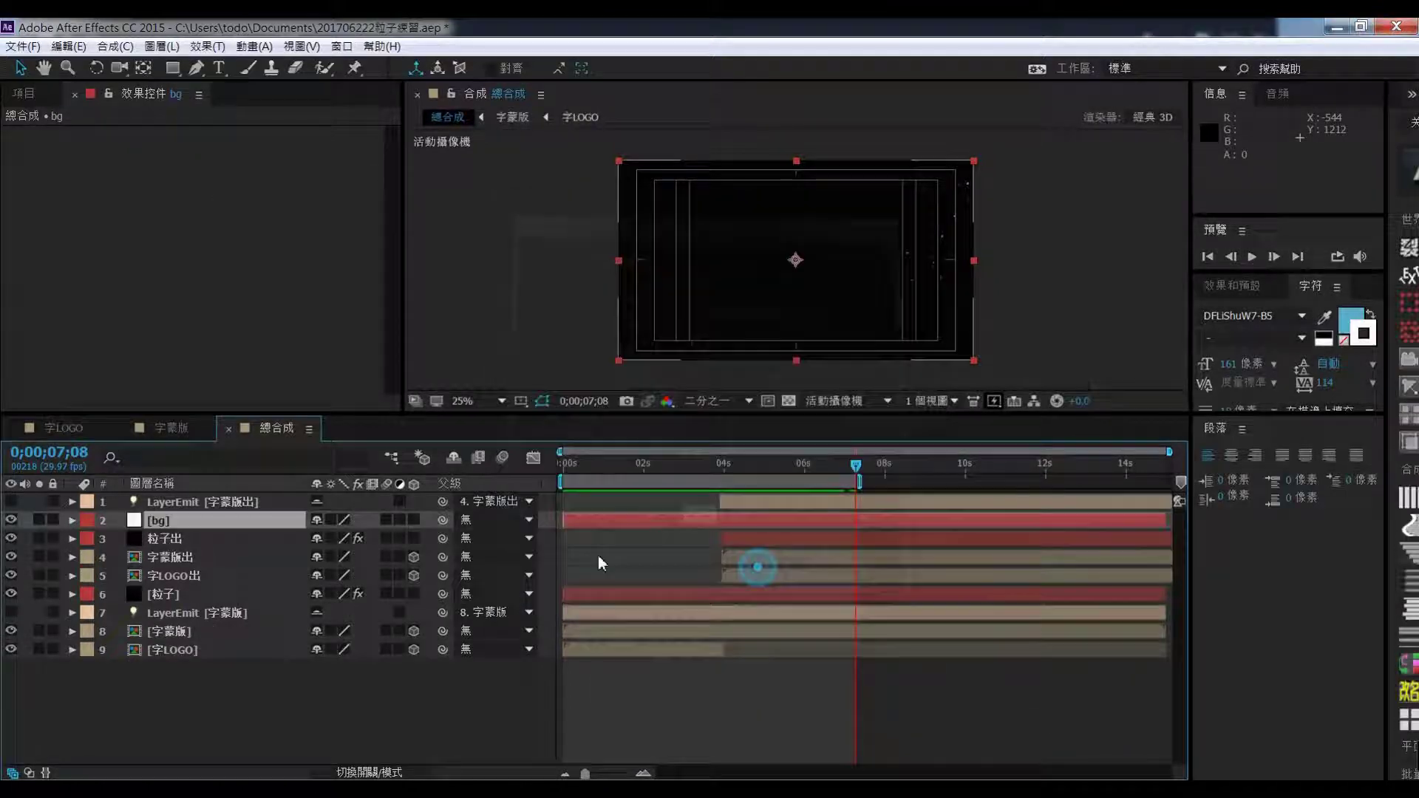
drag(216, 520, 211, 670)
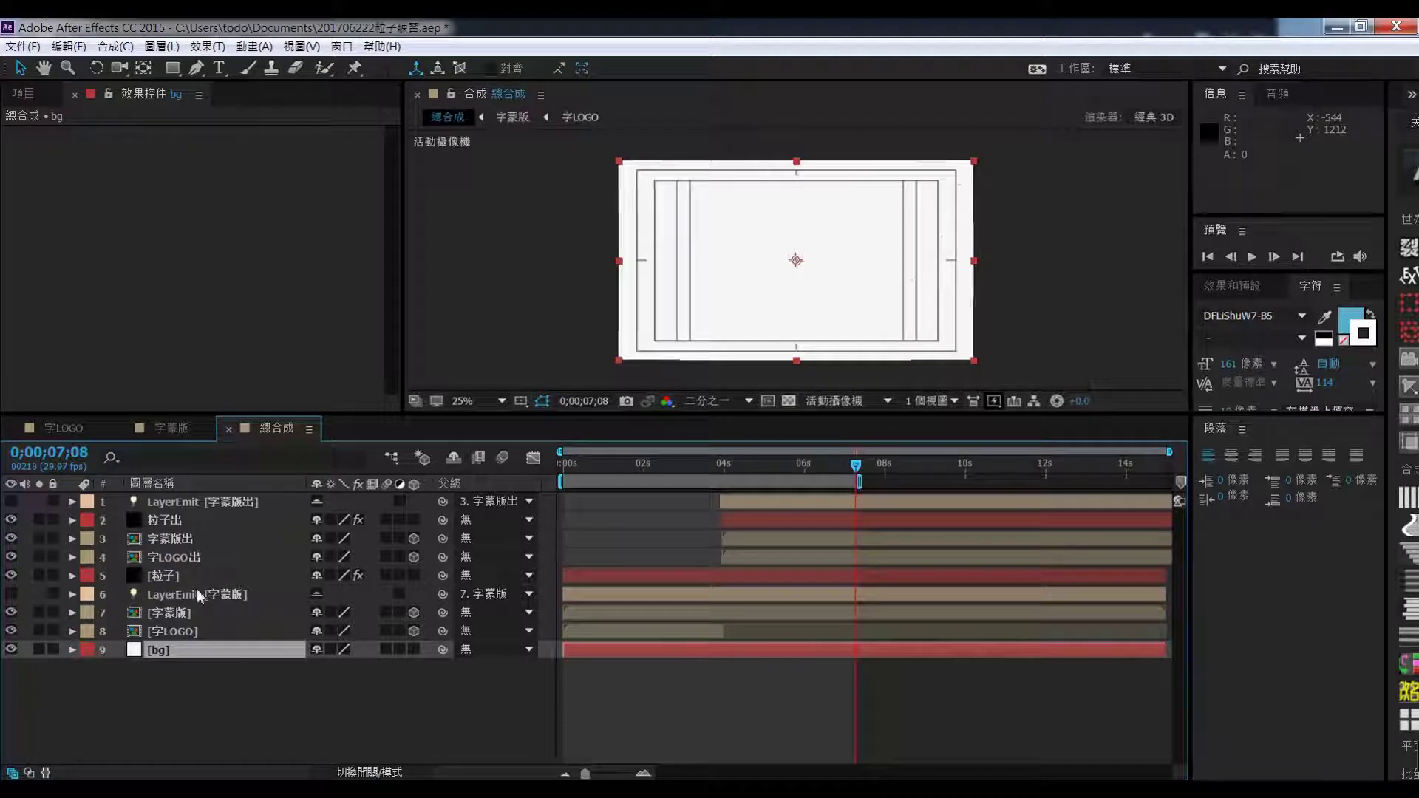
Apply the Generate effect Ramp (梯度漸變) to the bg layer
right_click(180, 653)
mouse_move(250, 157)
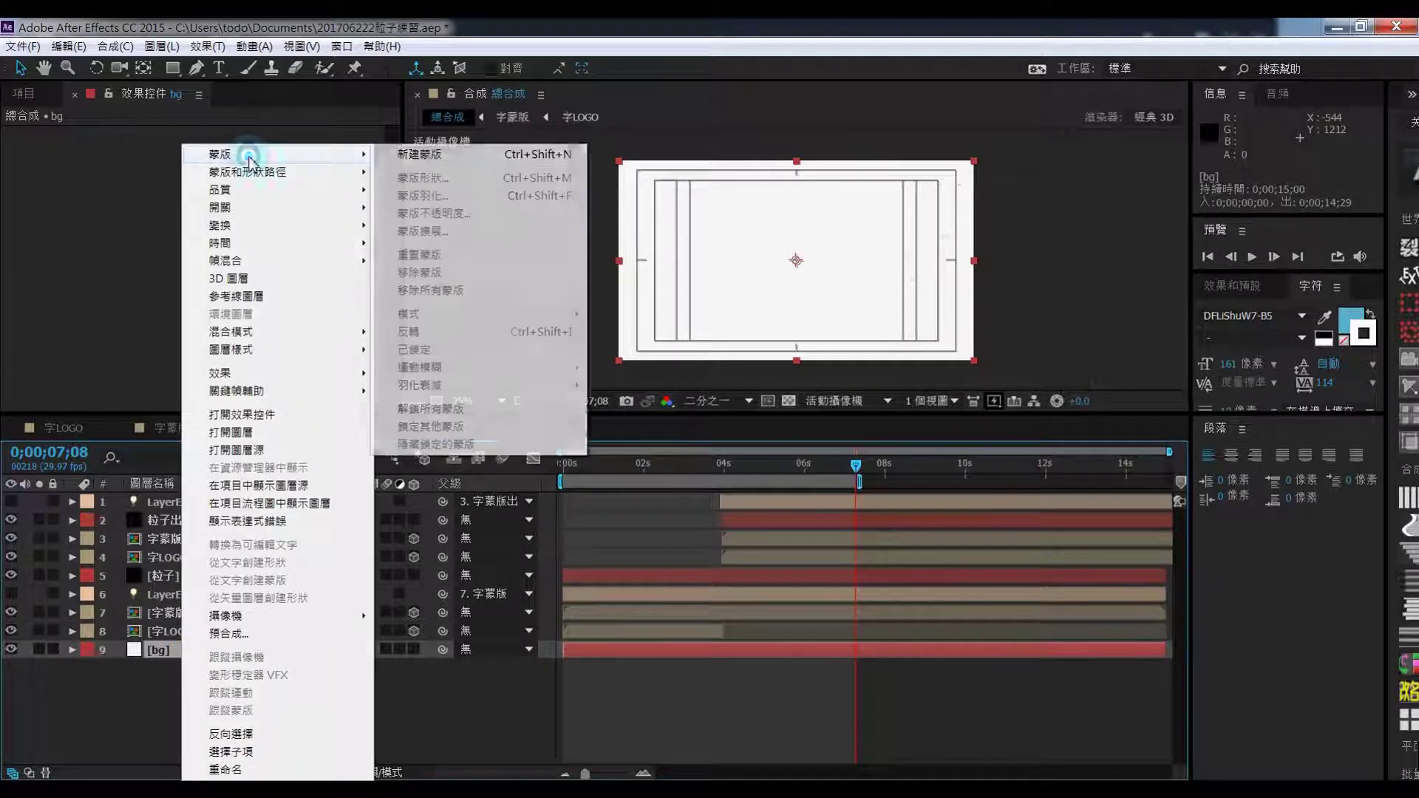
mouse_move(244, 373)
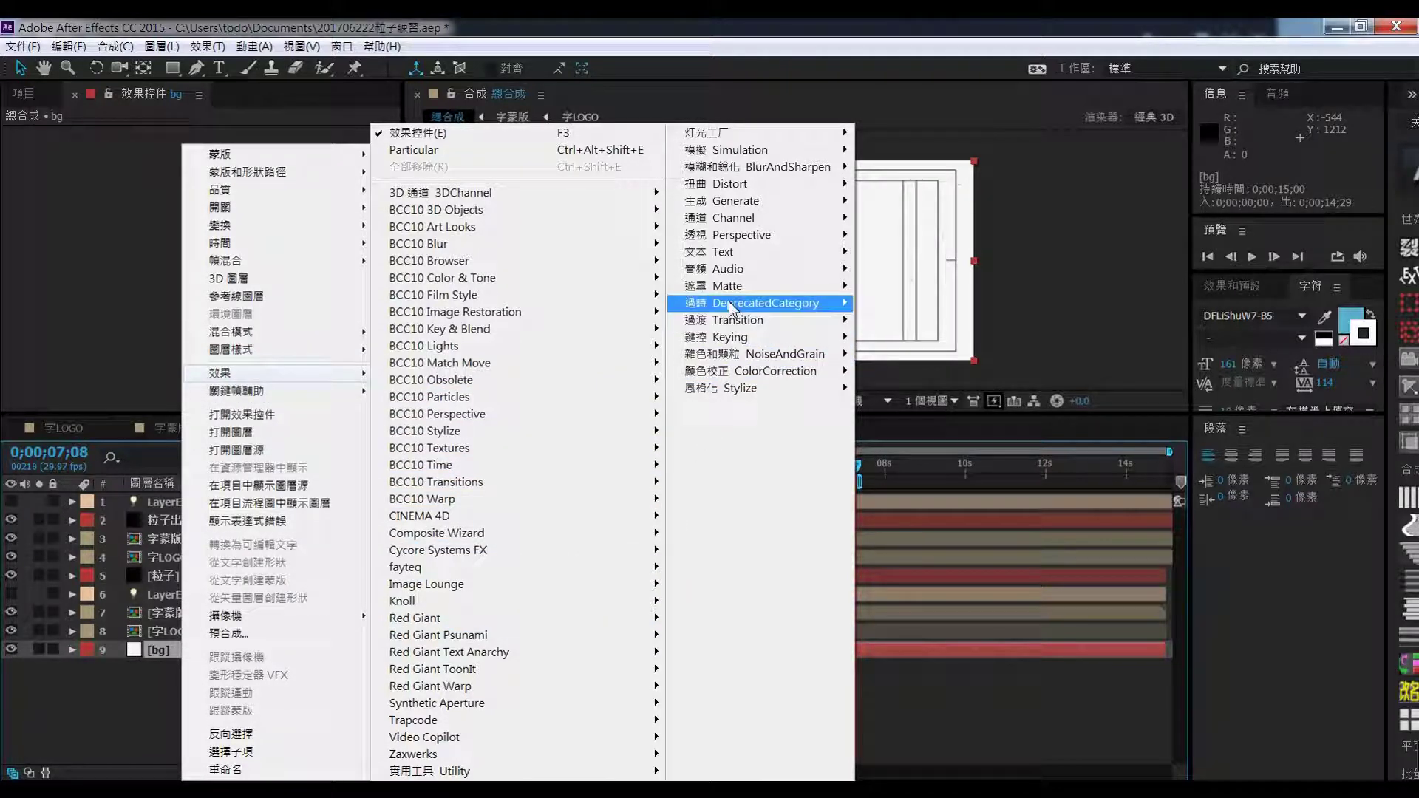
mouse_move(732, 307)
mouse_move(734, 333)
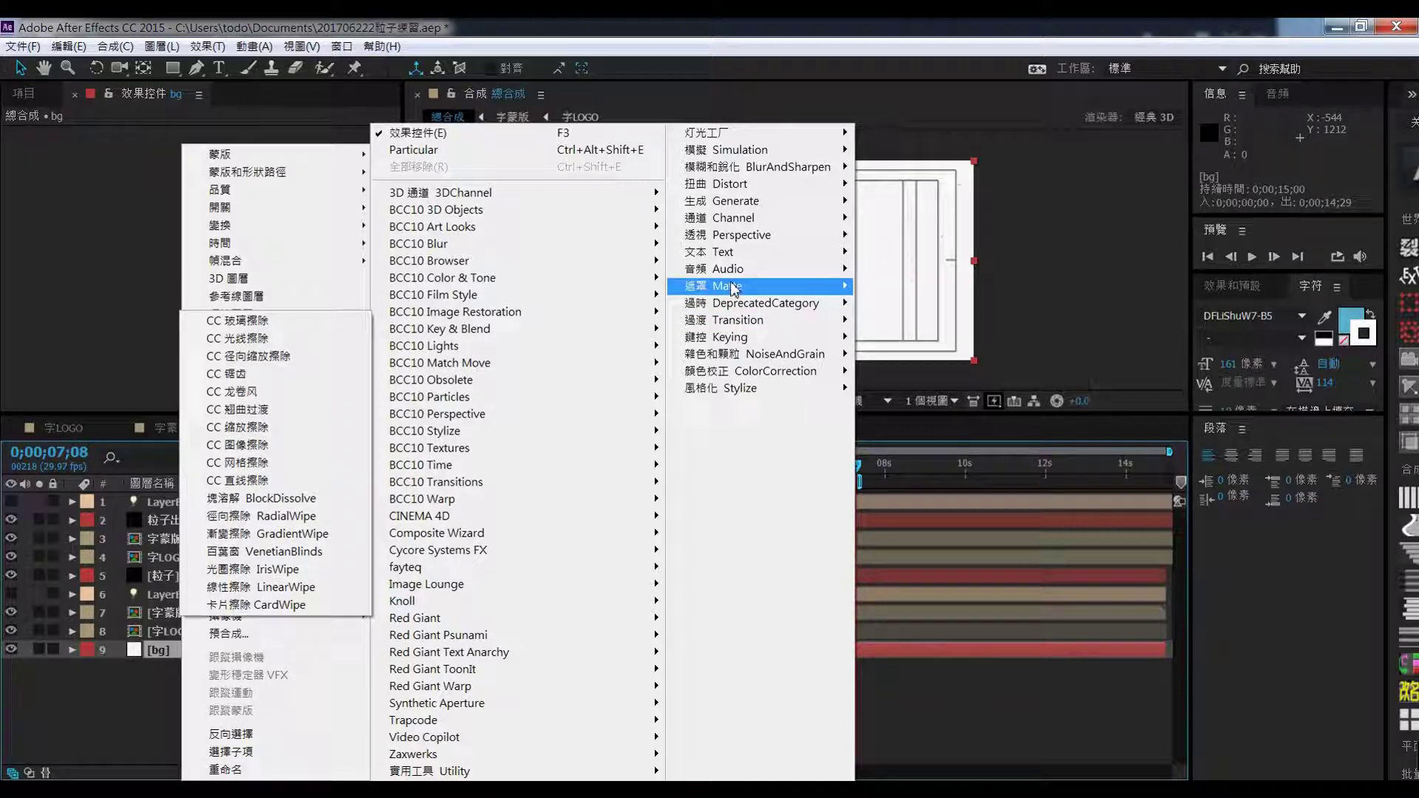
mouse_move(728, 201)
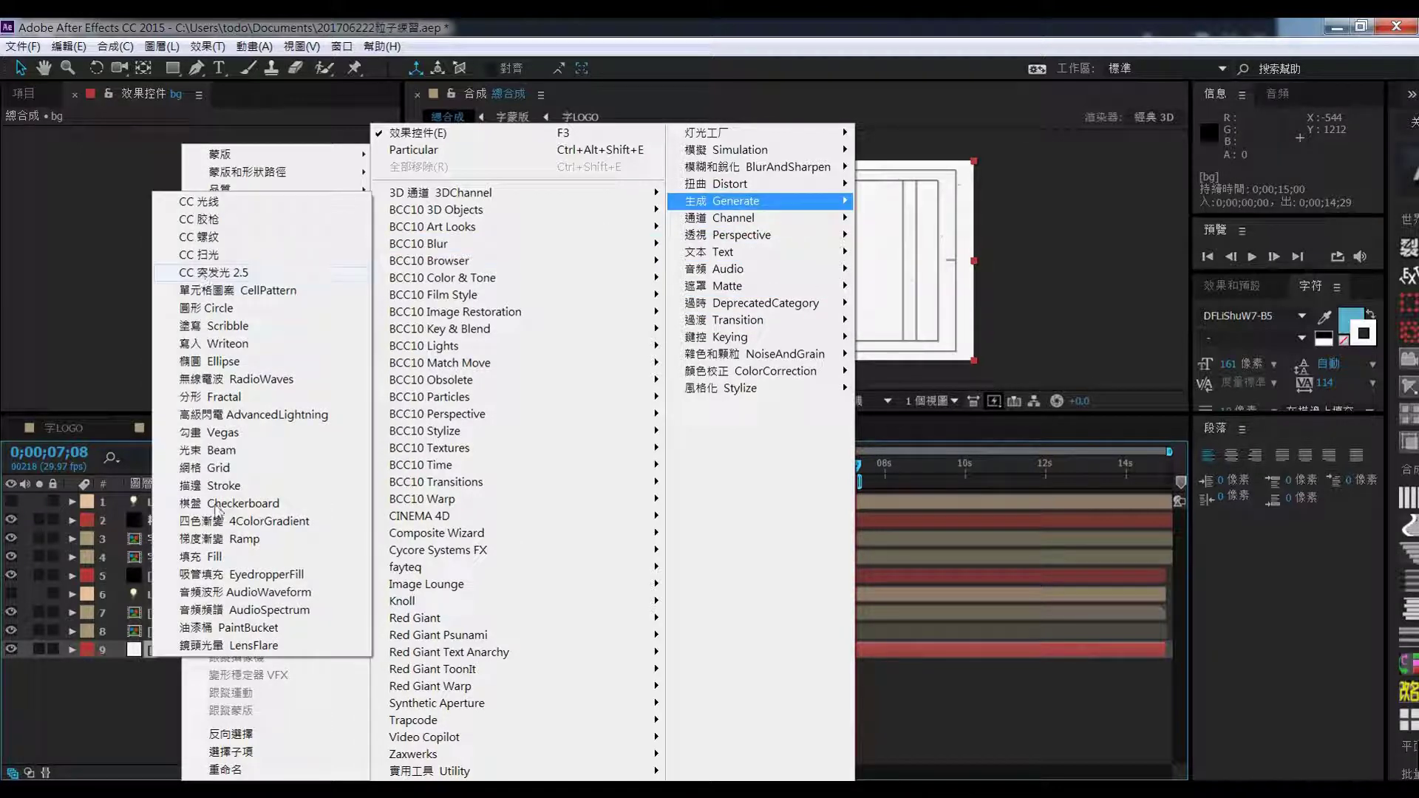
click(219, 539)
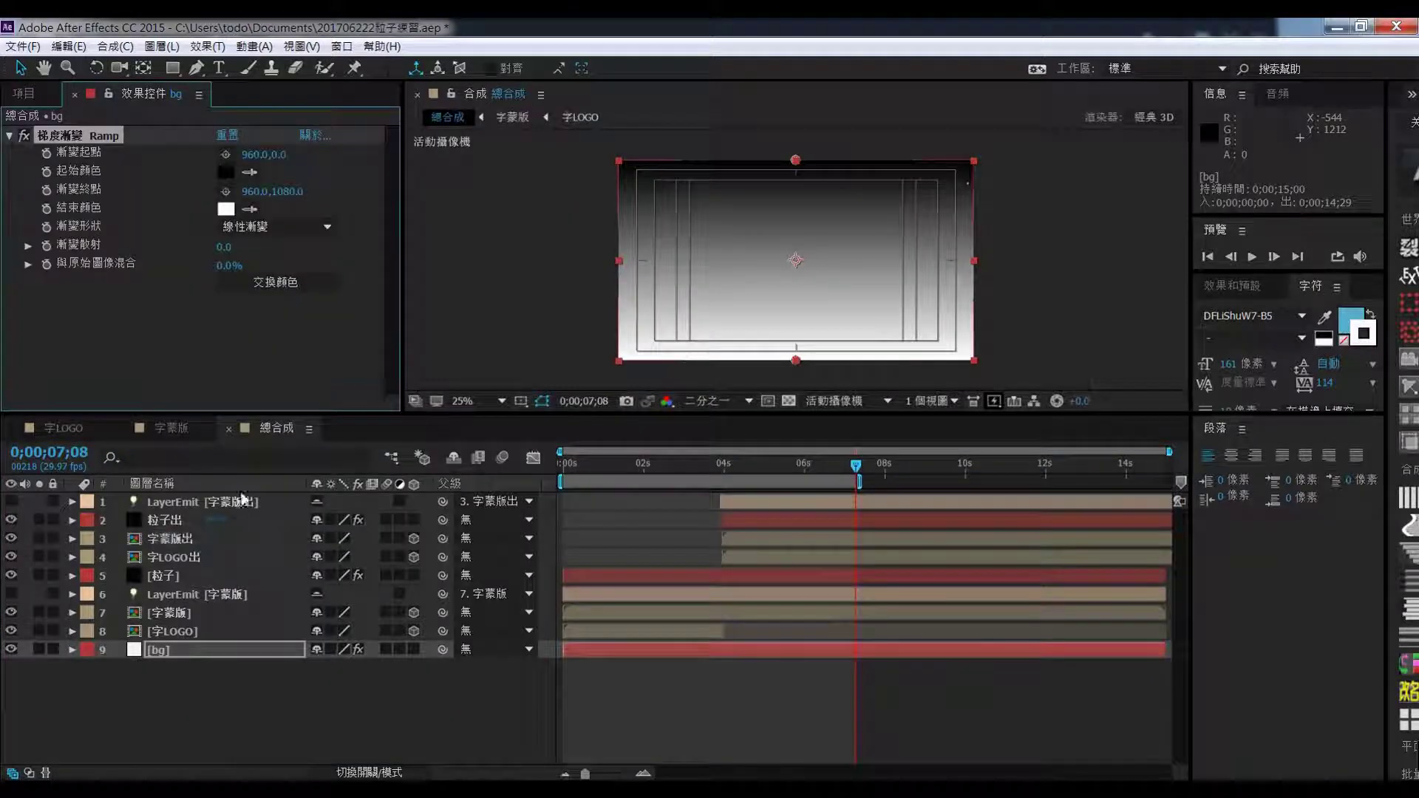
Set the Ramp start color (起始顏色) on bg to a strong blue with a hue of 223°
click(226, 171)
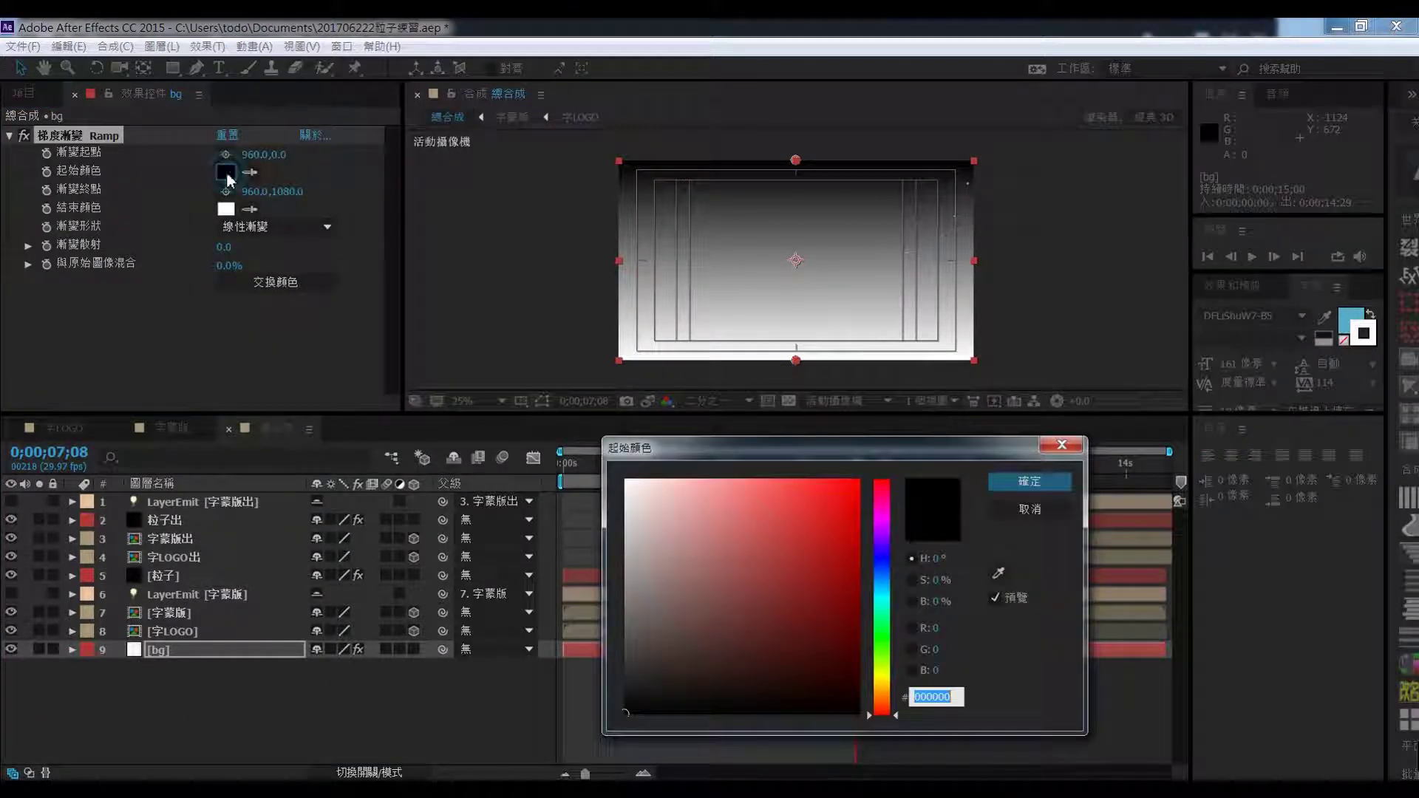
click(884, 564)
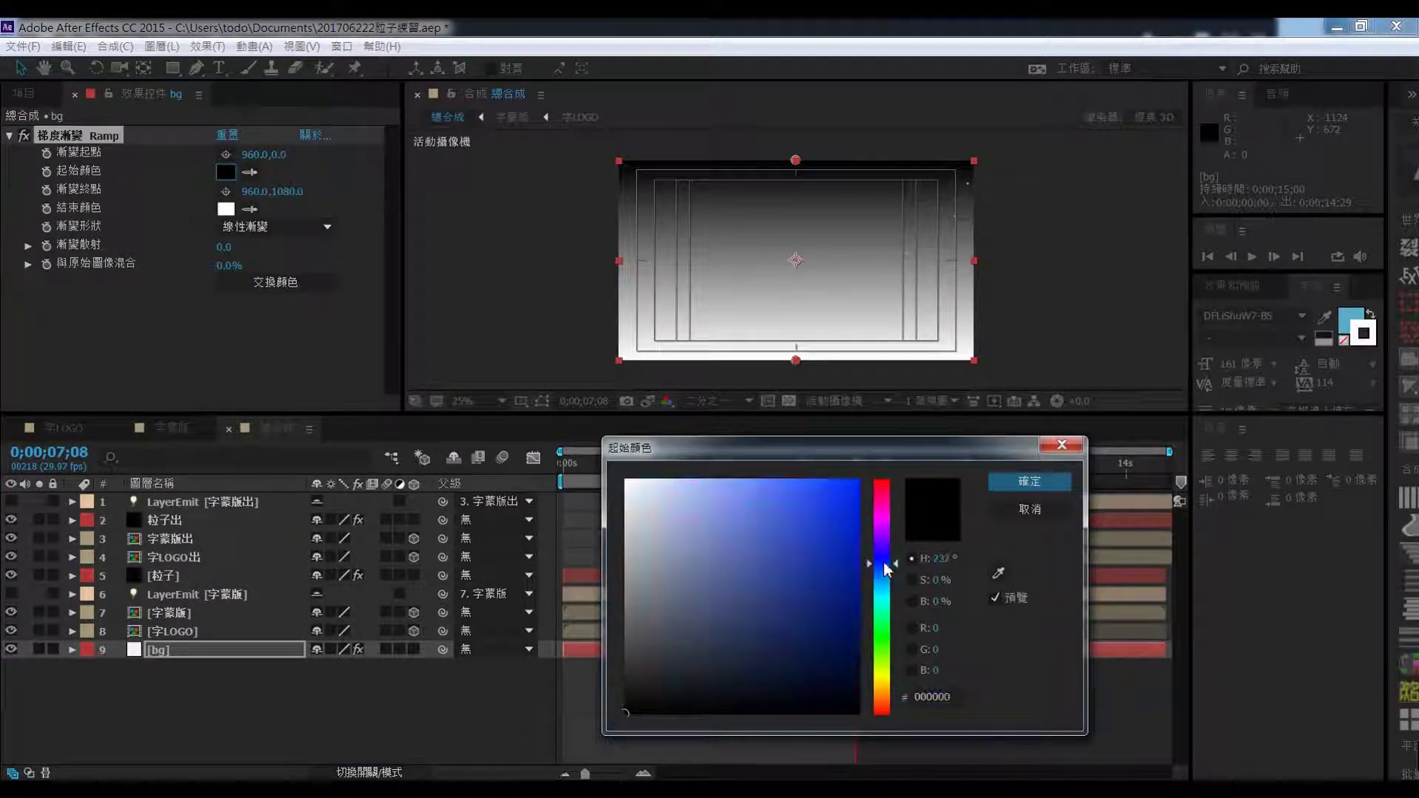
click(887, 569)
click(824, 526)
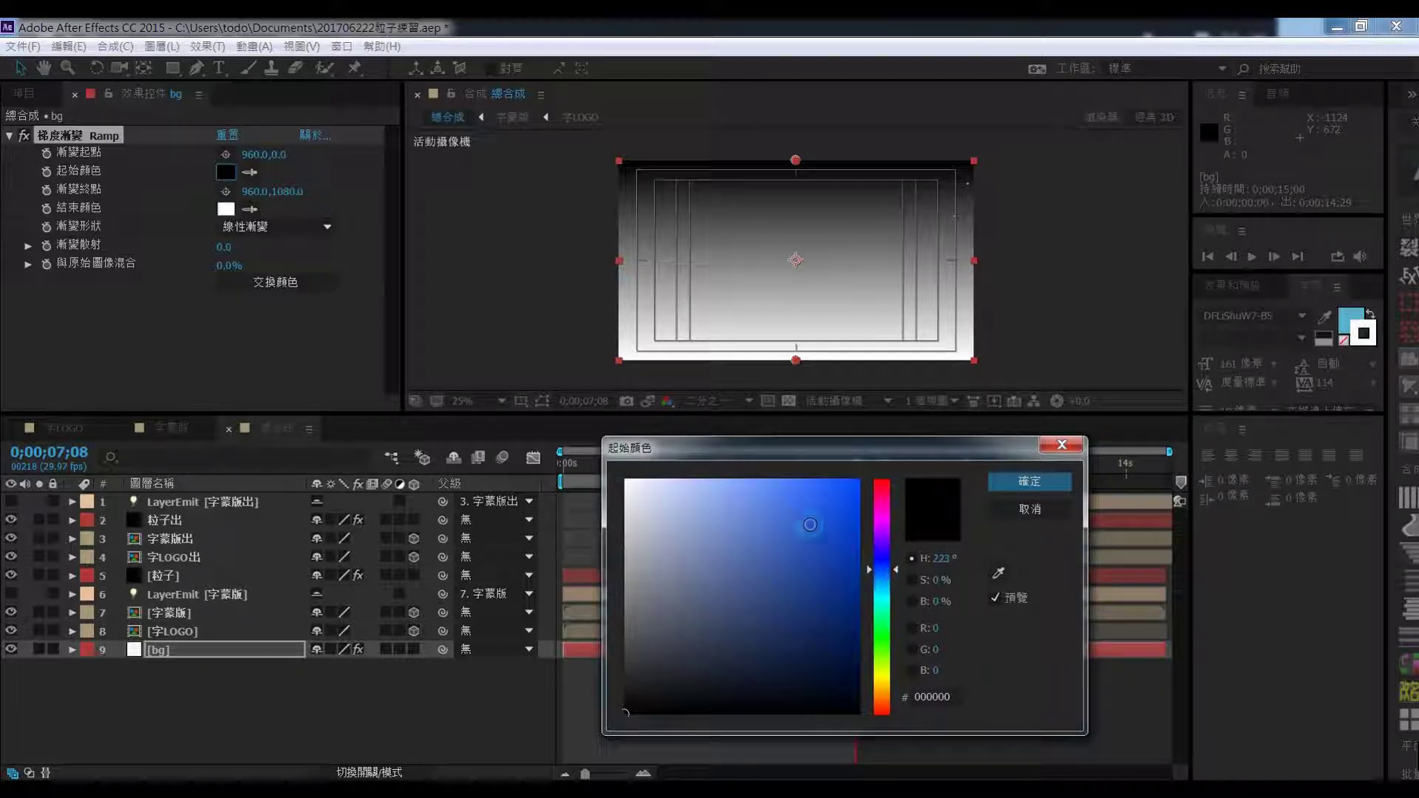
click(1017, 489)
Set the Ramp end color (結束顏色) on bg to a pale blue, about D9E0FC
click(226, 209)
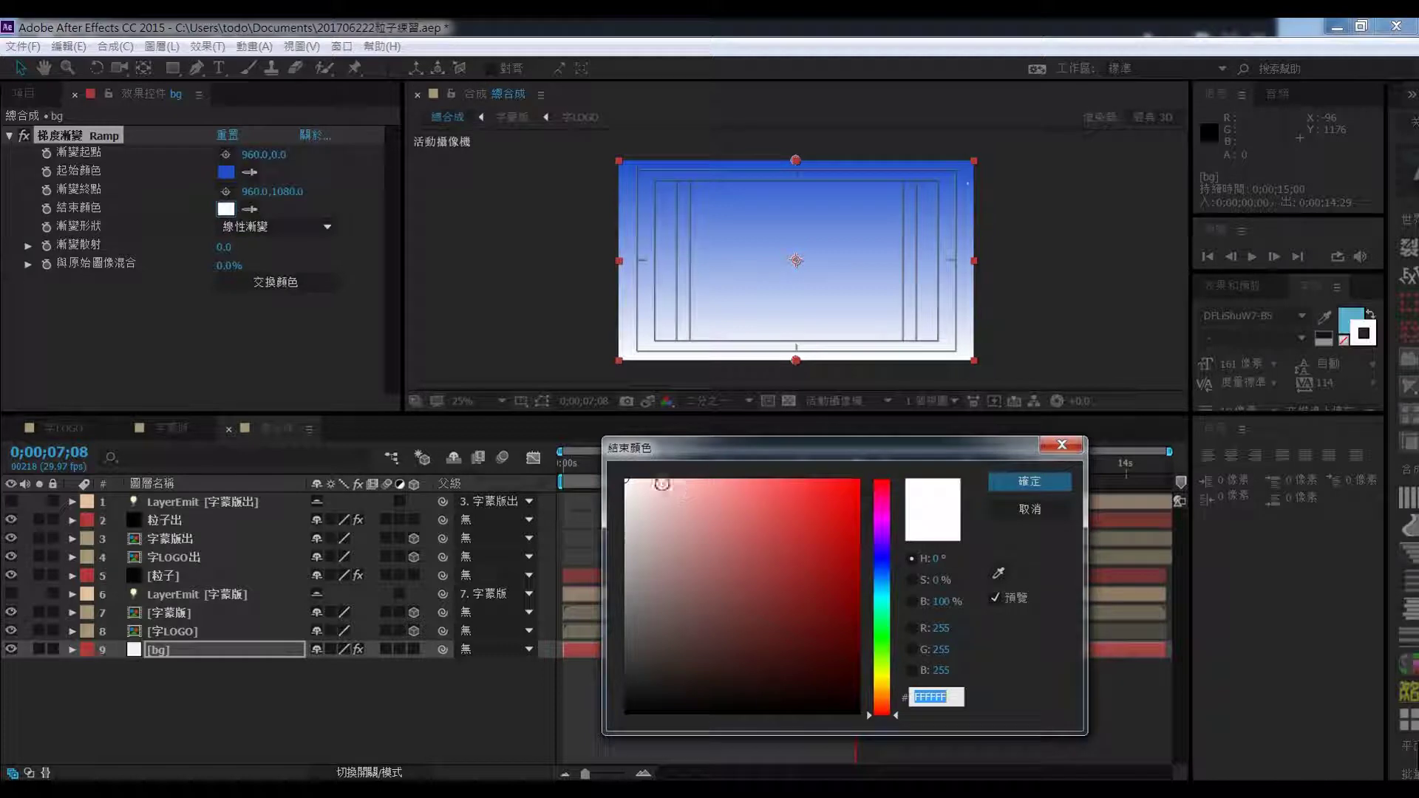
click(630, 483)
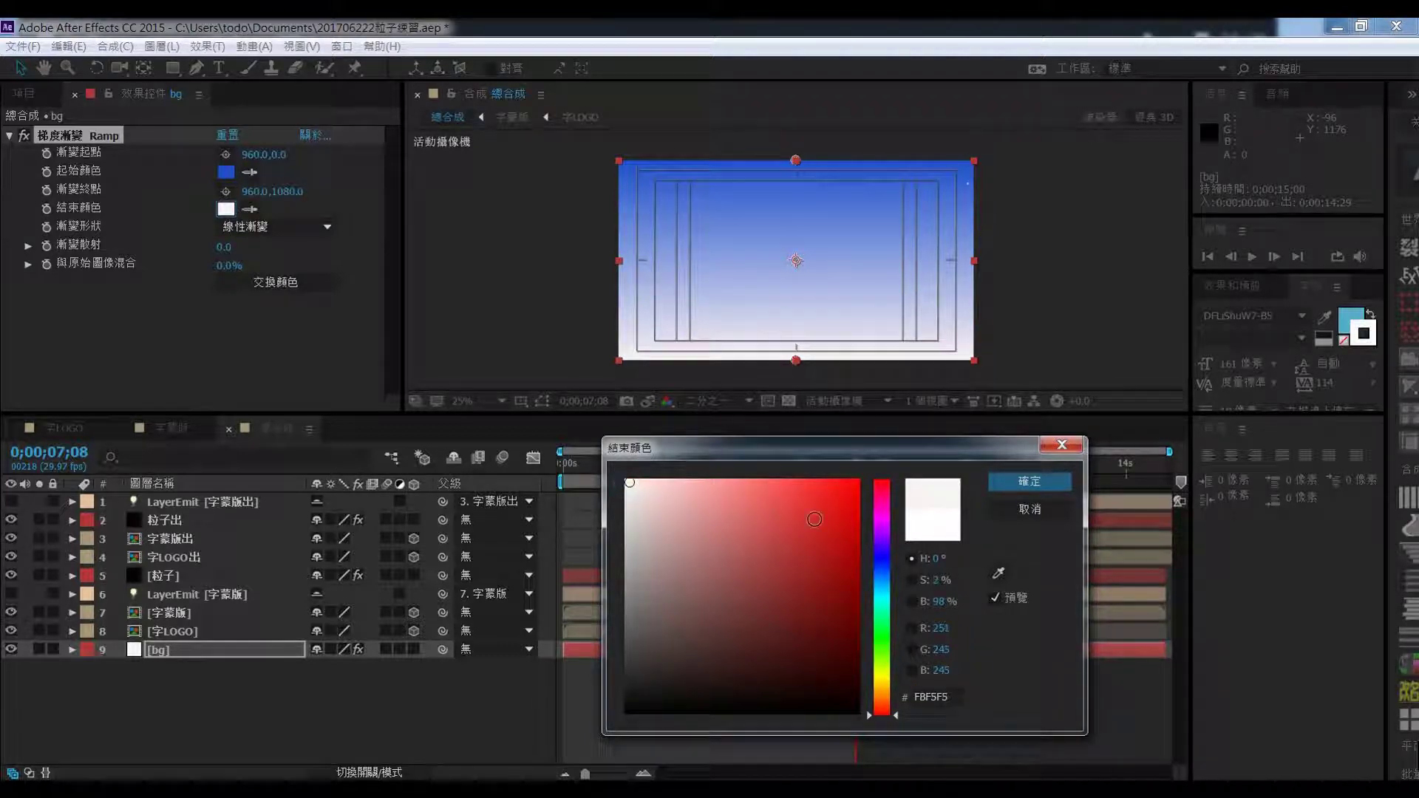
click(881, 567)
click(656, 480)
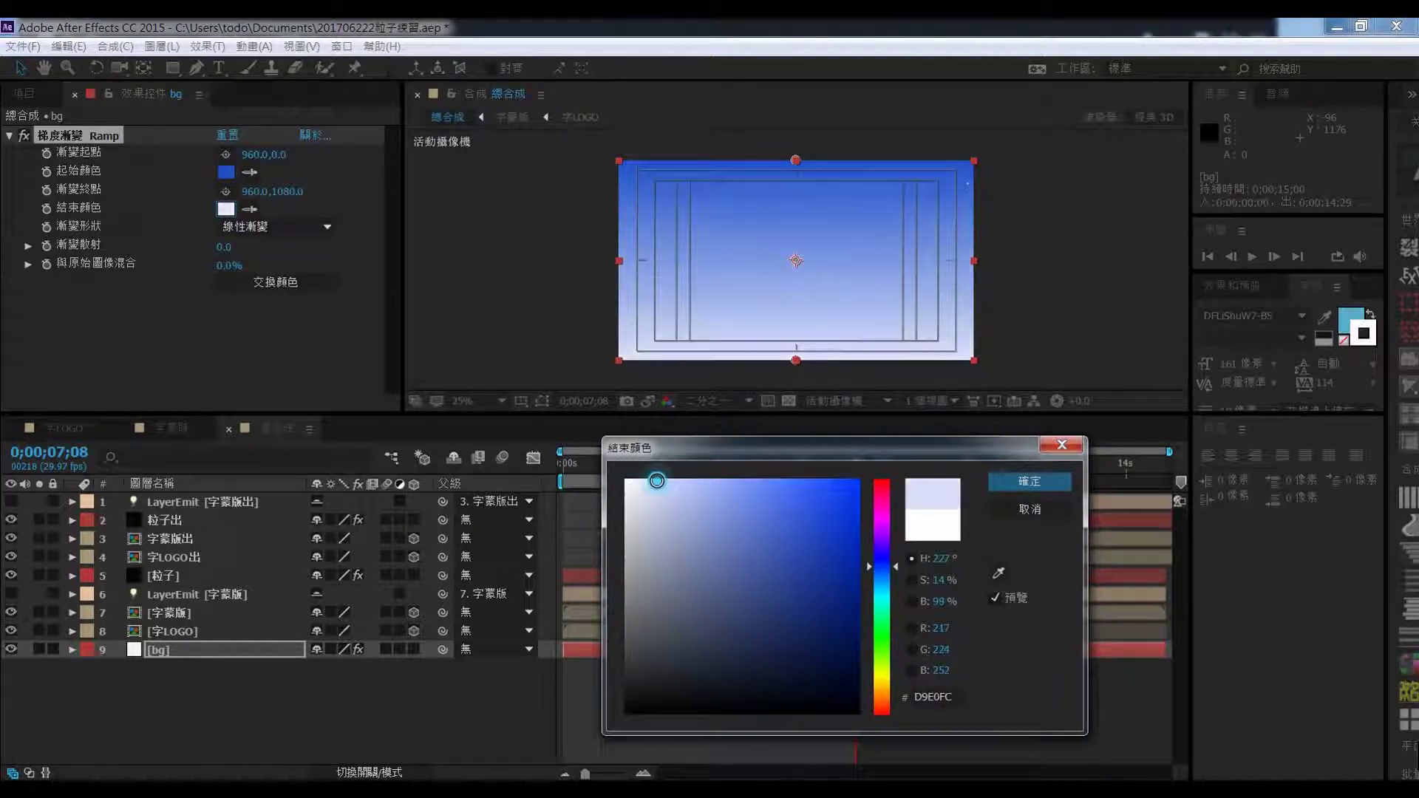
click(1030, 481)
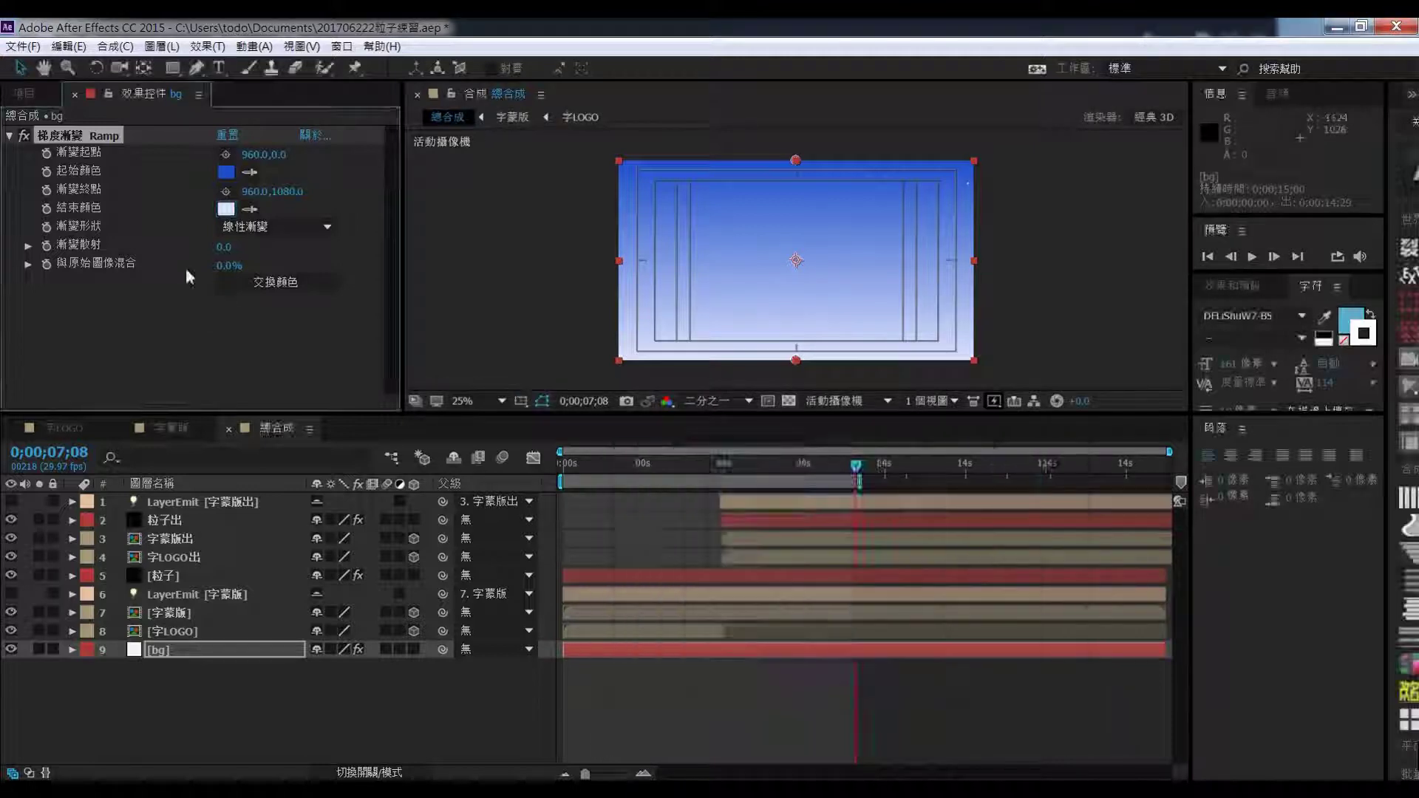
Change the ramp shape to radial (徑向漸變), with its start point at about 964, 208 and end point at about 932, 1428
click(311, 227)
click(294, 261)
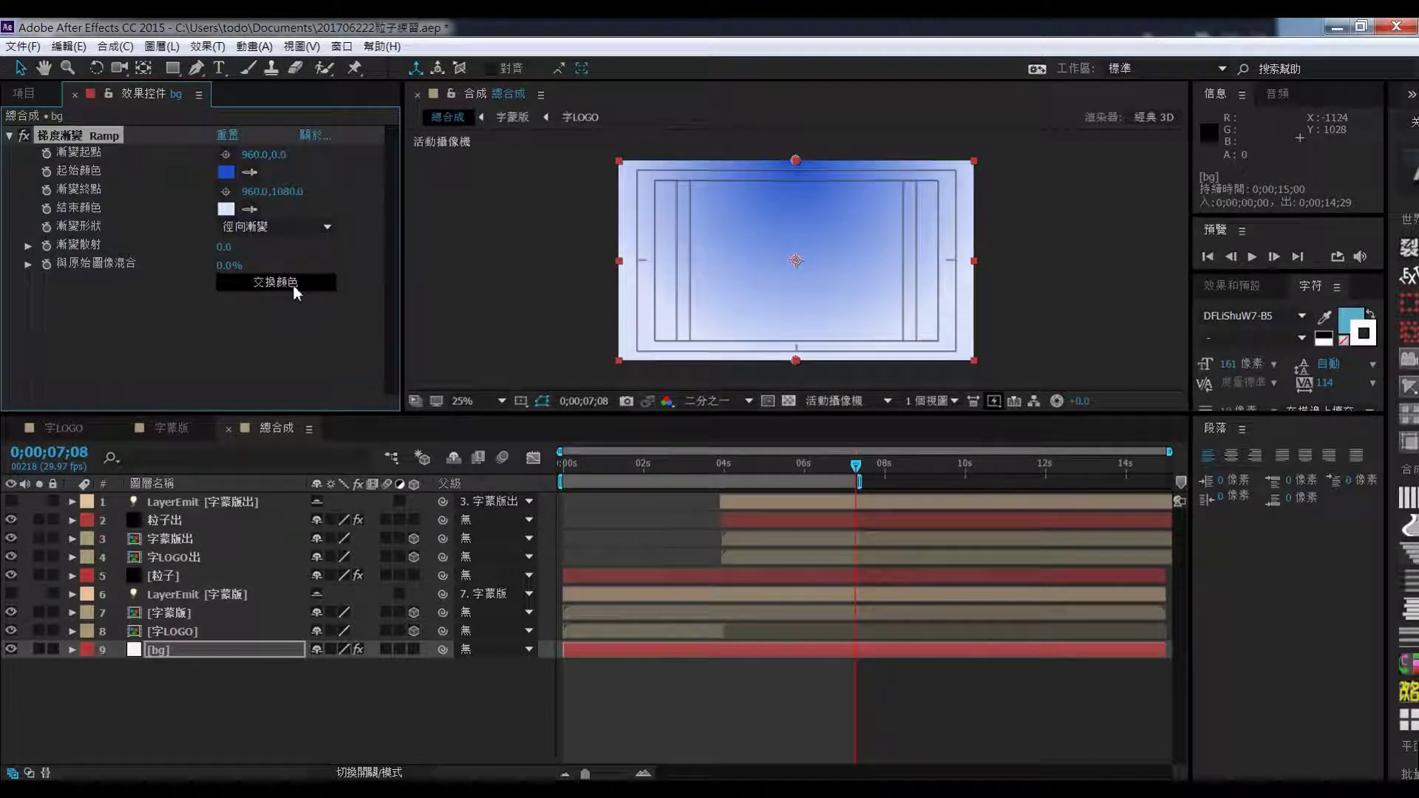
drag(797, 160, 797, 198)
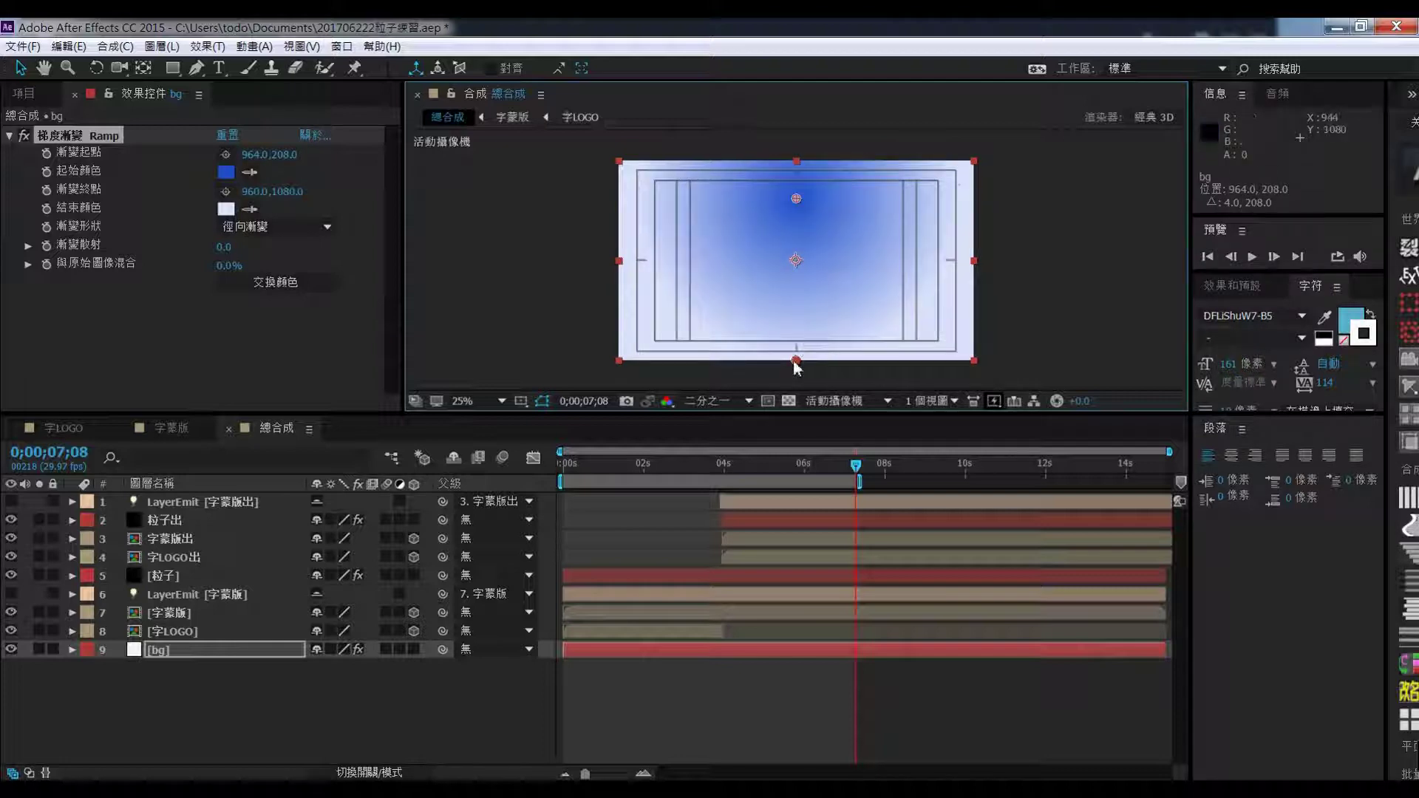
drag(795, 387, 791, 424)
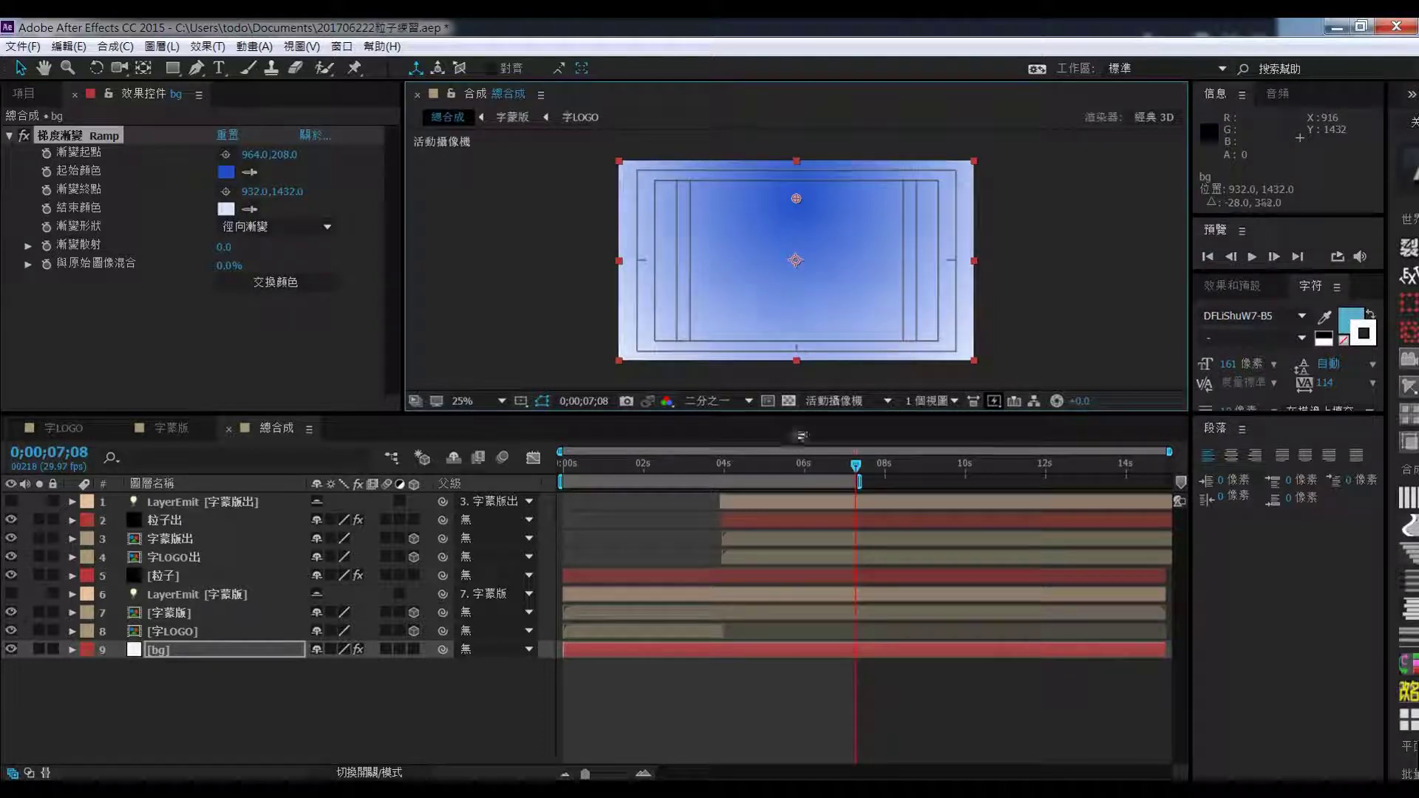
Swap the two Ramp colors and move the gradient's start point to about 968, 264
click(275, 282)
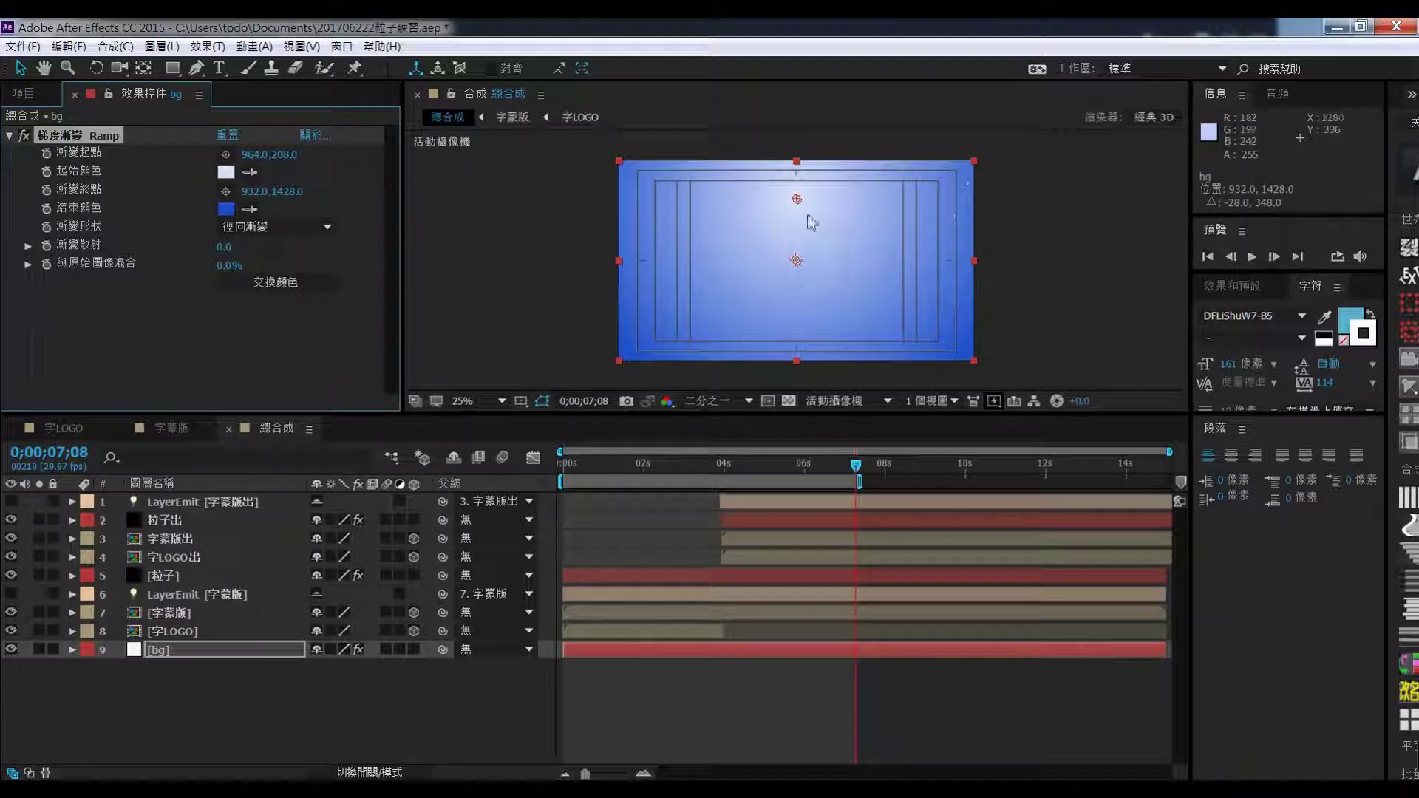
drag(798, 201, 798, 208)
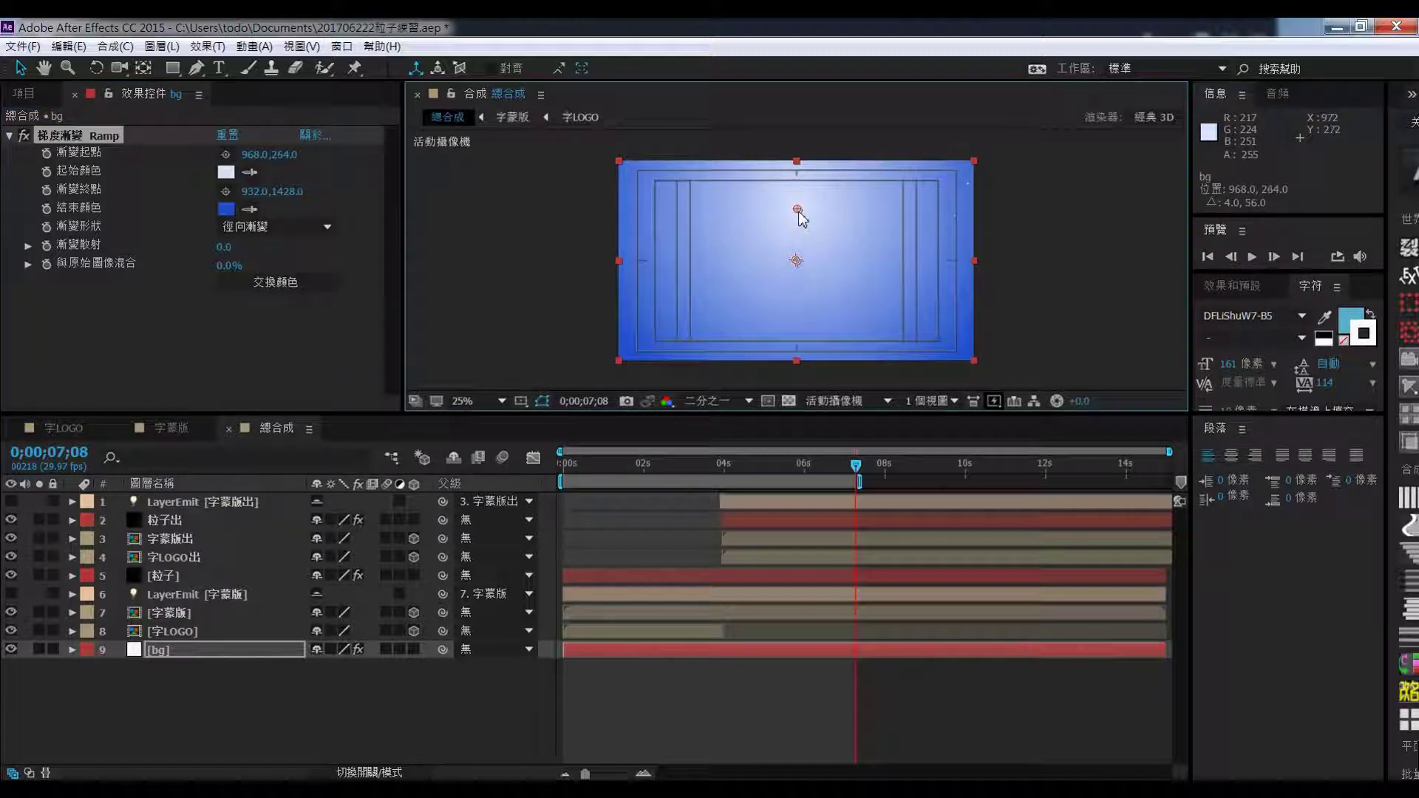
Lighten the Ramp end color (結束顏色) to a softer blue, about RGB 113, 149, 239
click(227, 208)
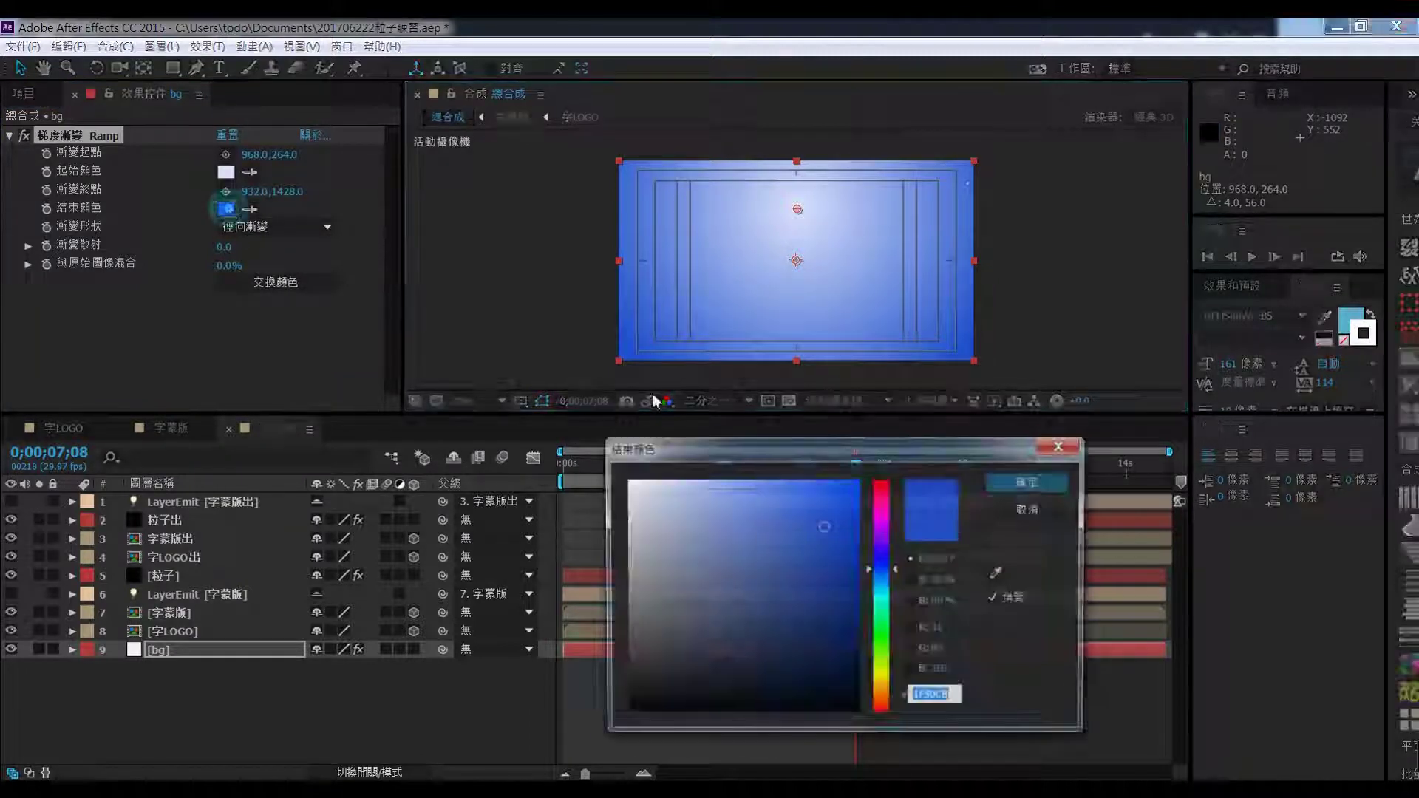
click(742, 492)
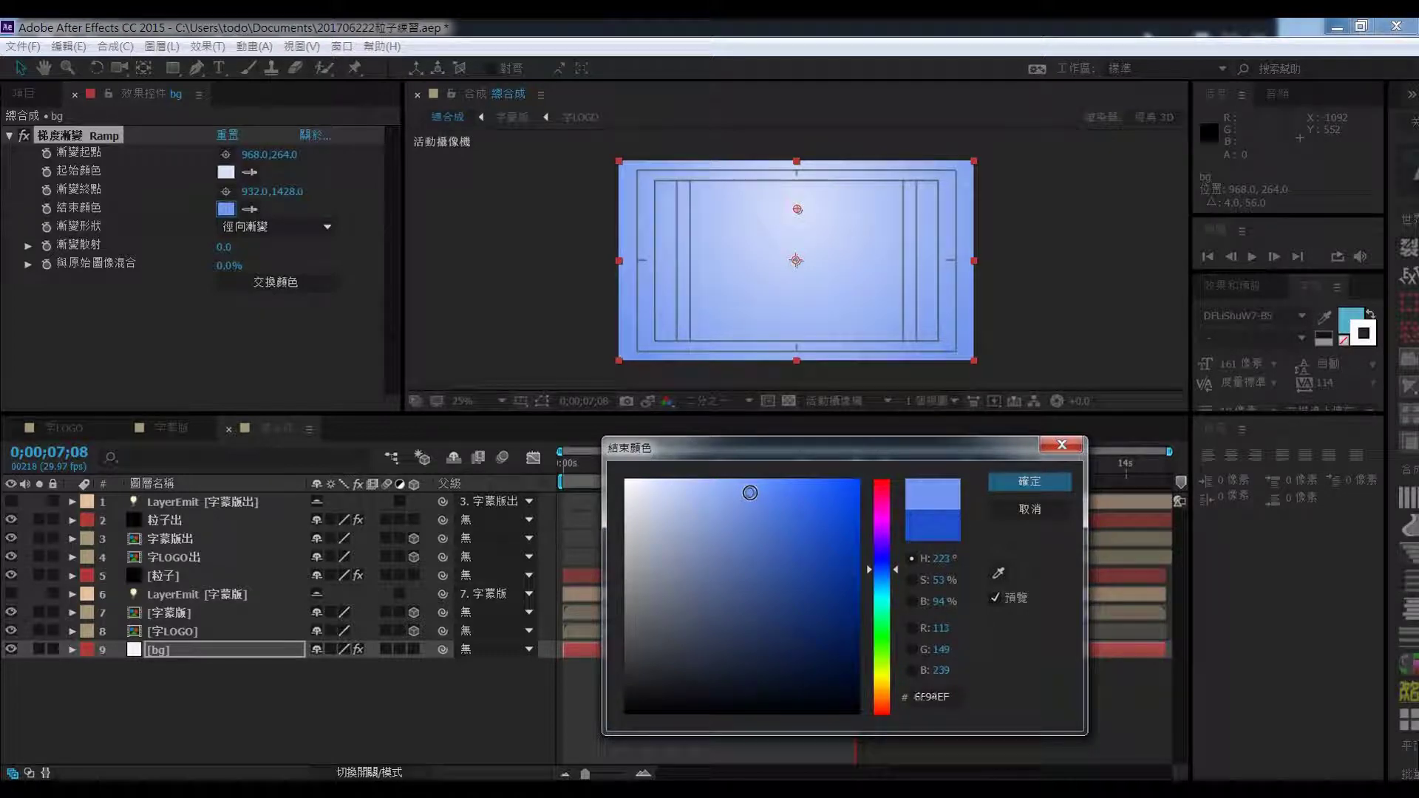
click(1024, 487)
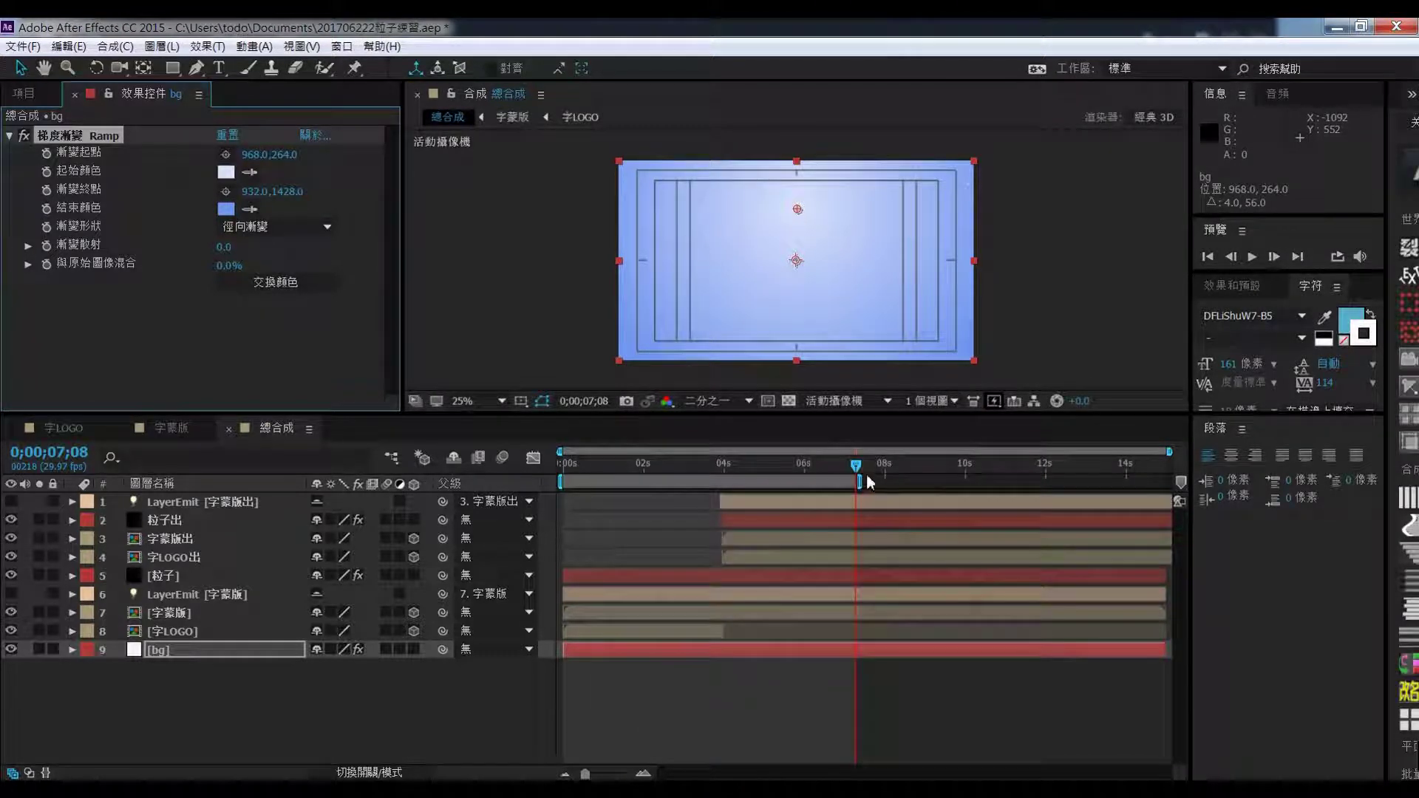
Play the animation from 0;00;00;00 to check the particles and logo against the blue gradient background
drag(850, 465, 562, 465)
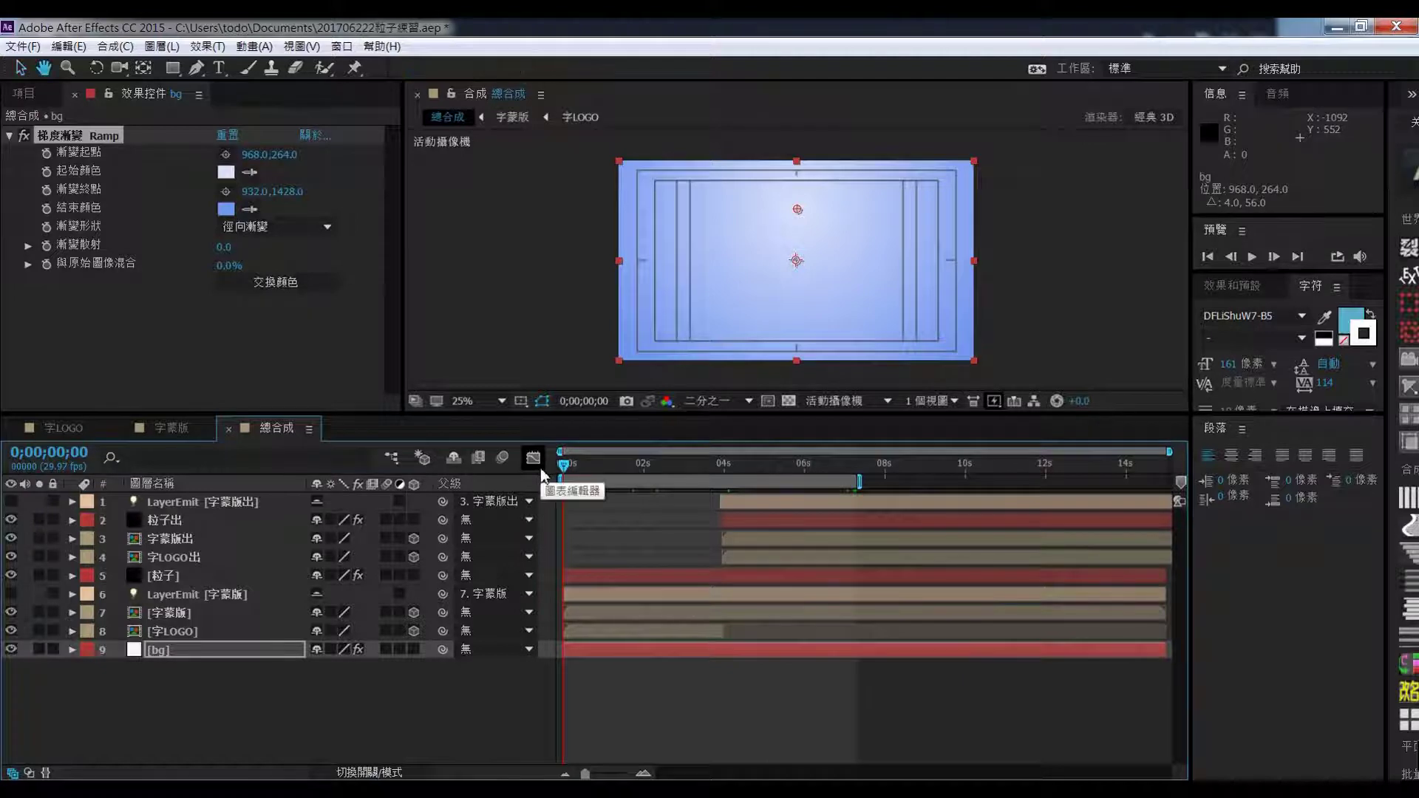
key(space)
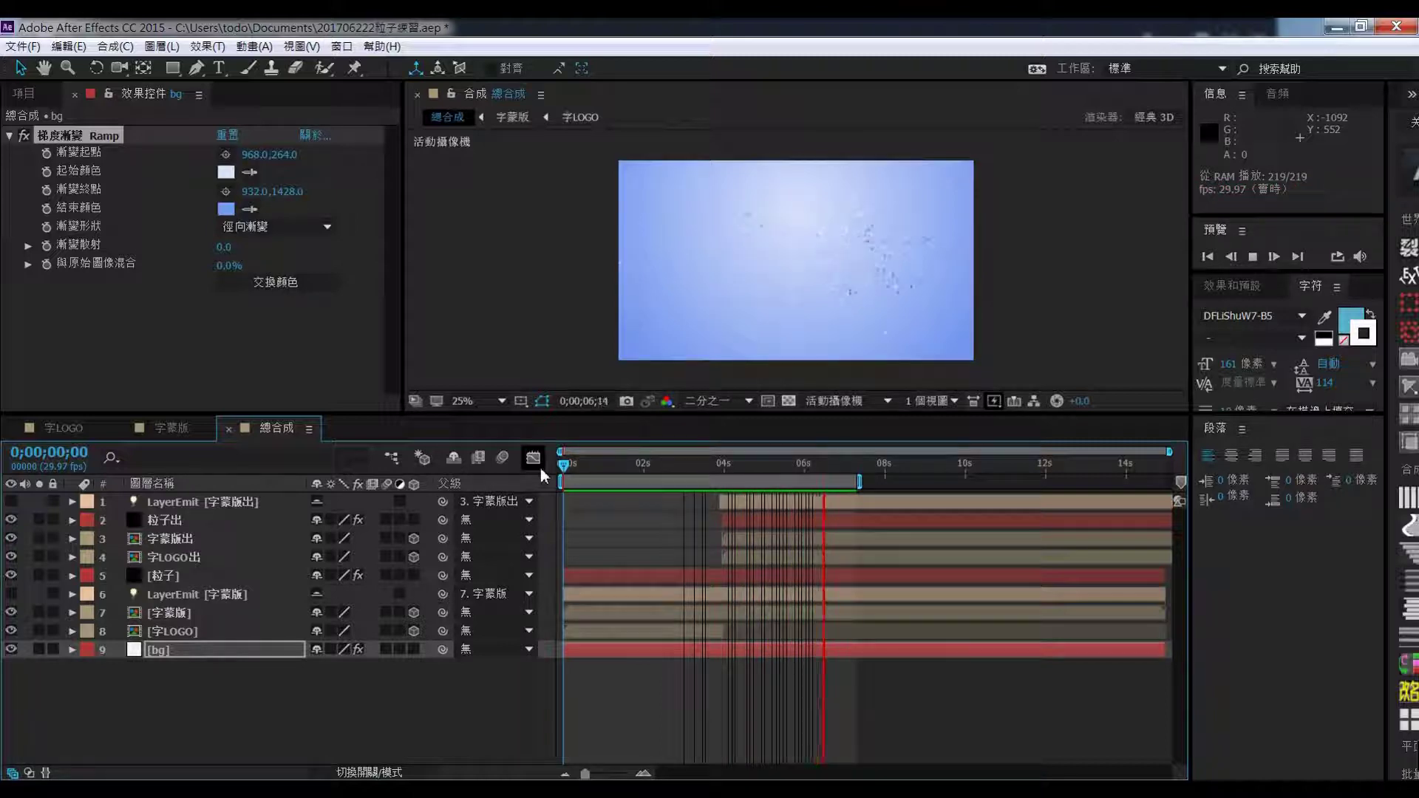
click(587, 464)
drag(589, 468, 564, 475)
key(space)
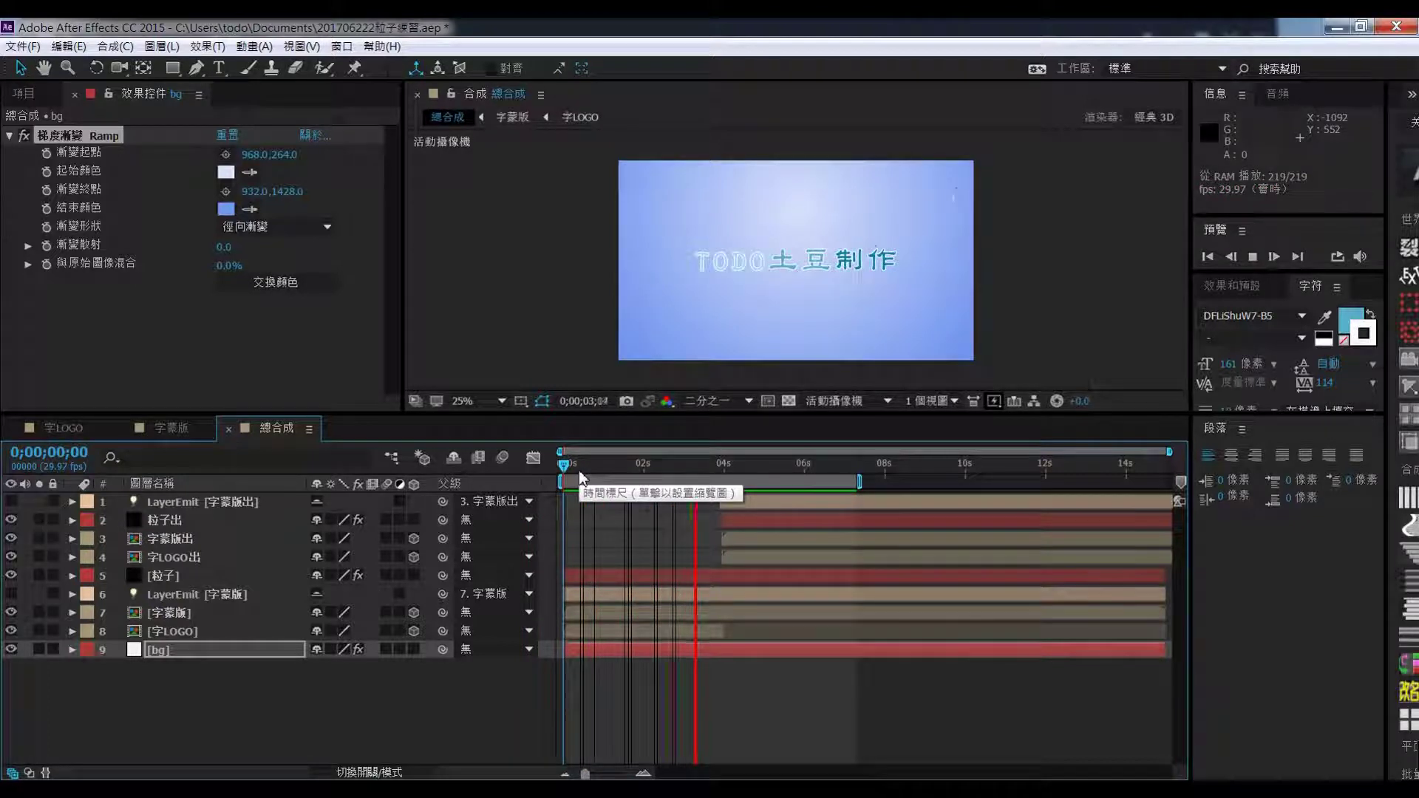
key(space)
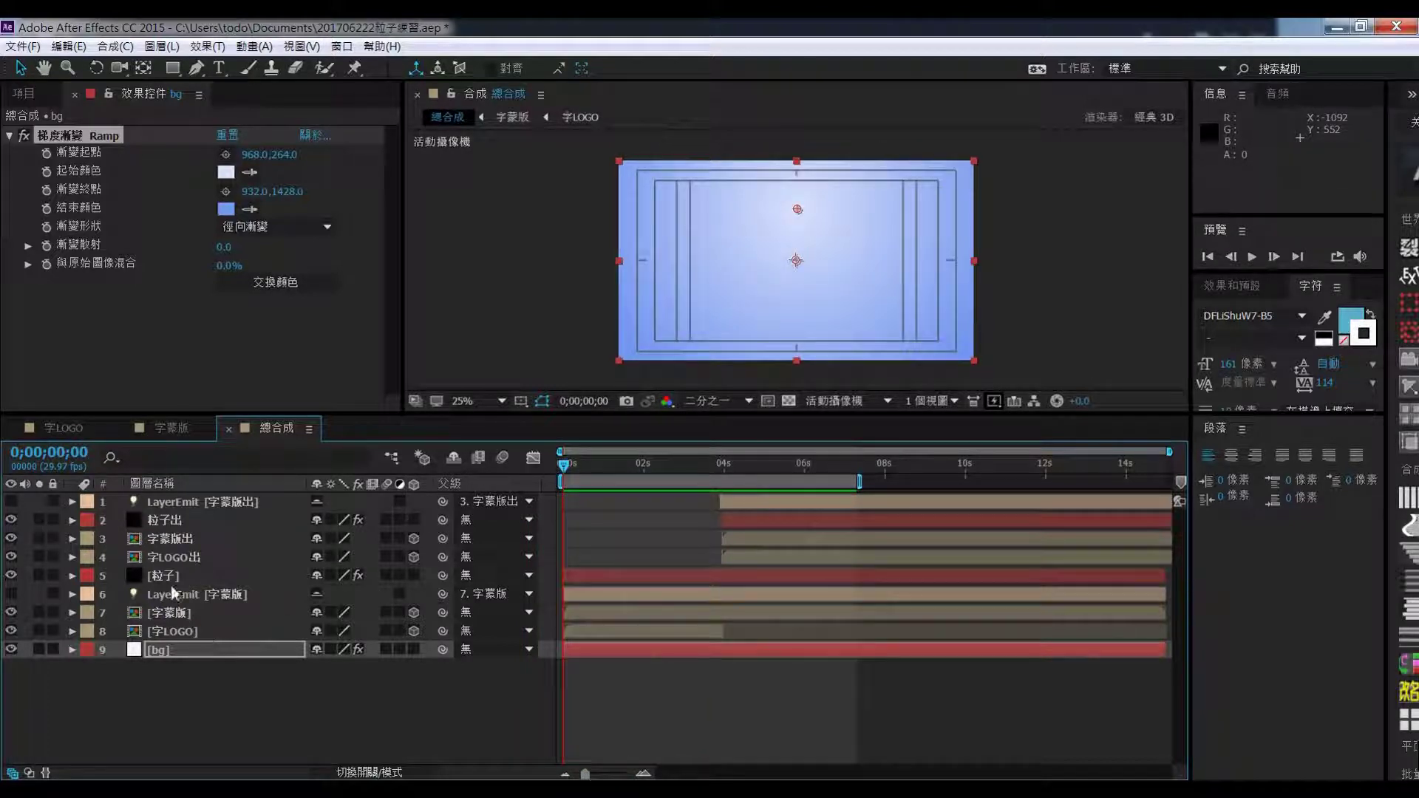
Raise the emission rate (粒子/秒) of the original 粒子 layer to 58060 and preview the animation
click(166, 576)
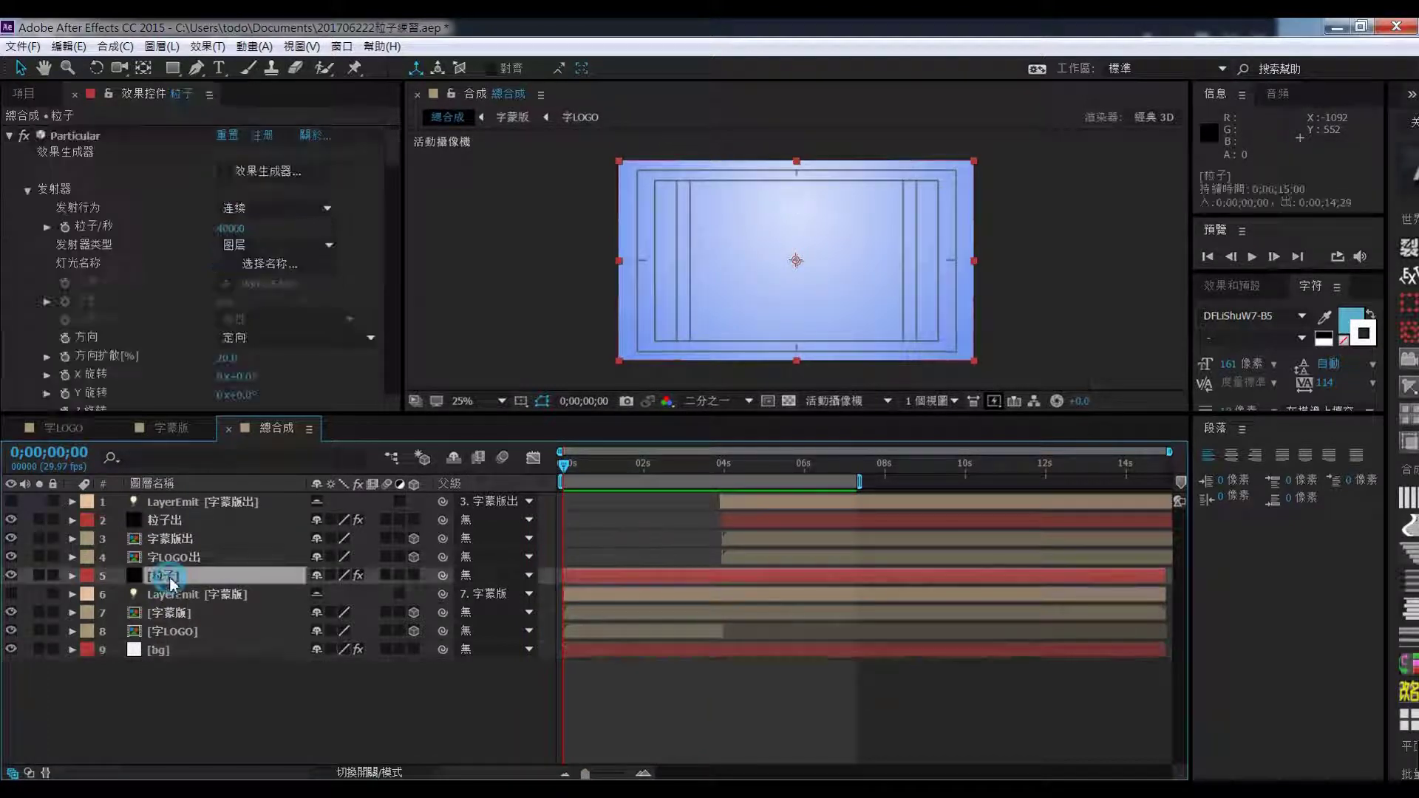
click(230, 228)
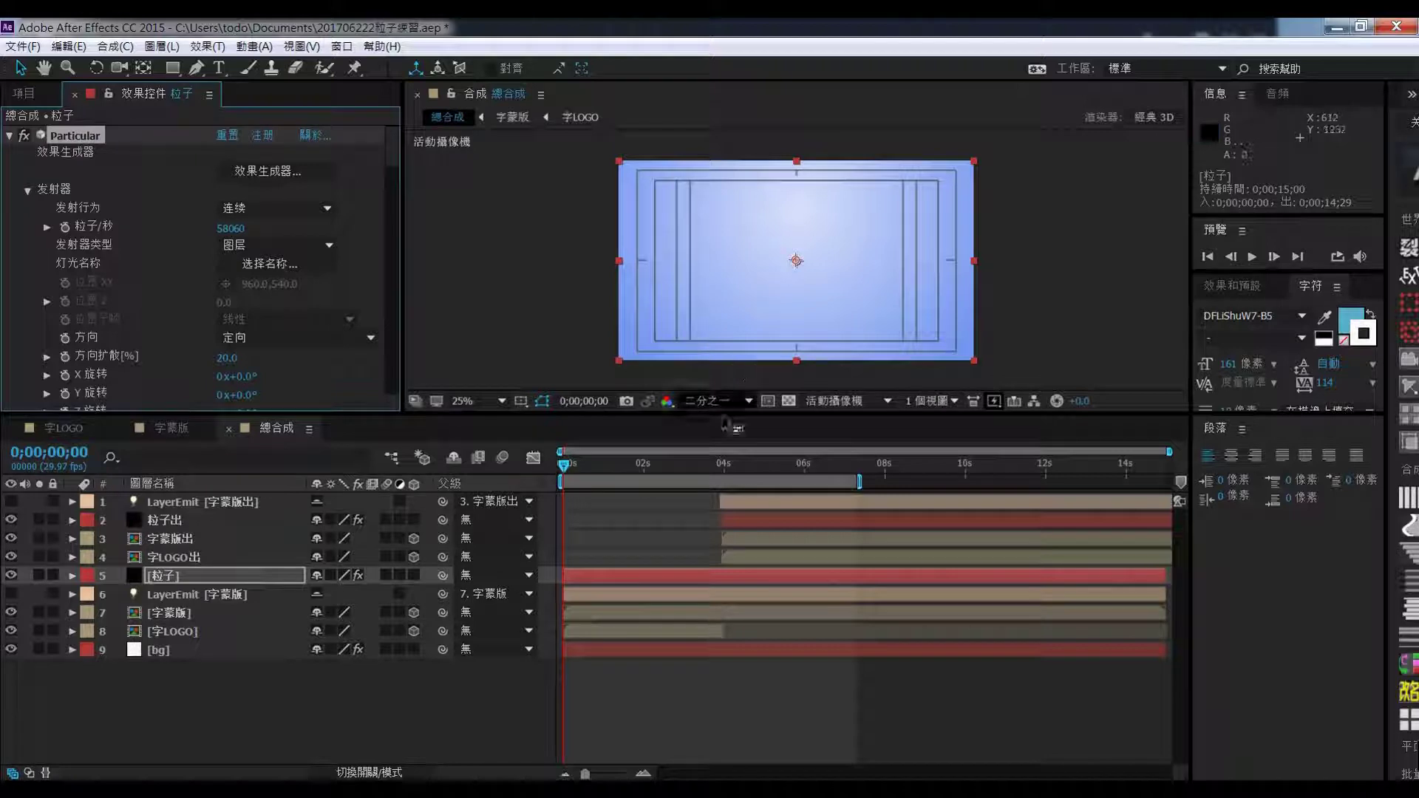
click(642, 466)
key(space)
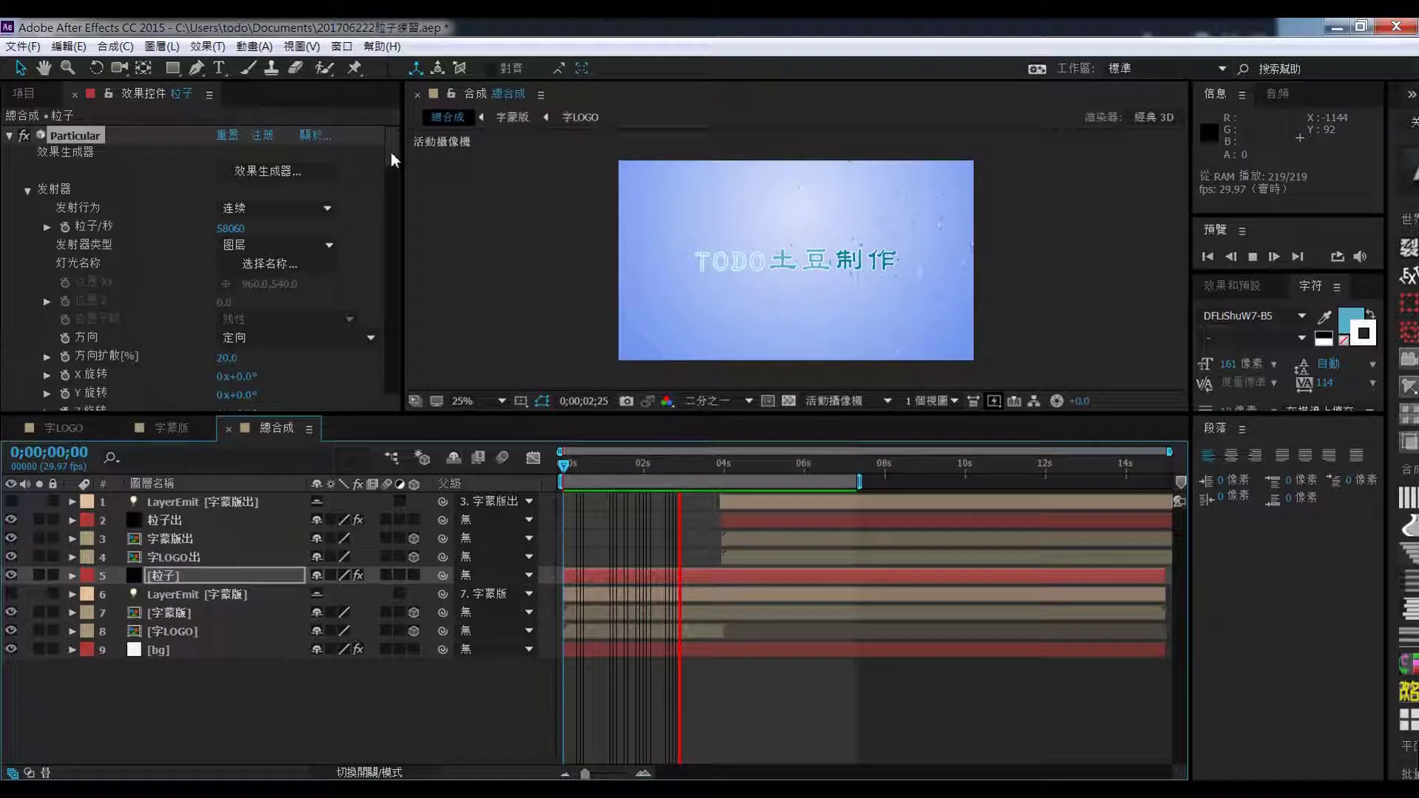
key(space)
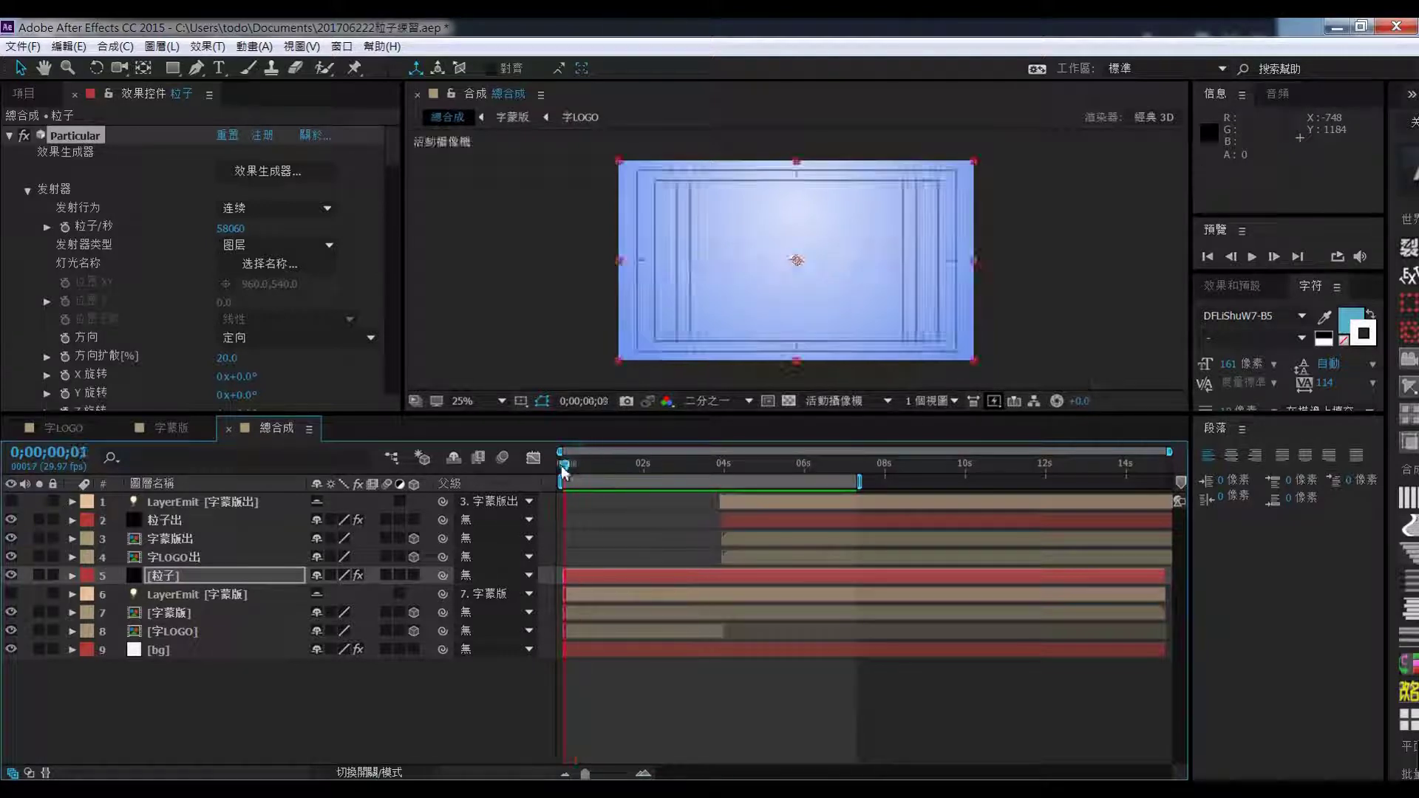
Change the start color (起始顏色) of the bg layer's Ramp gradient to dark navy #081547
click(205, 652)
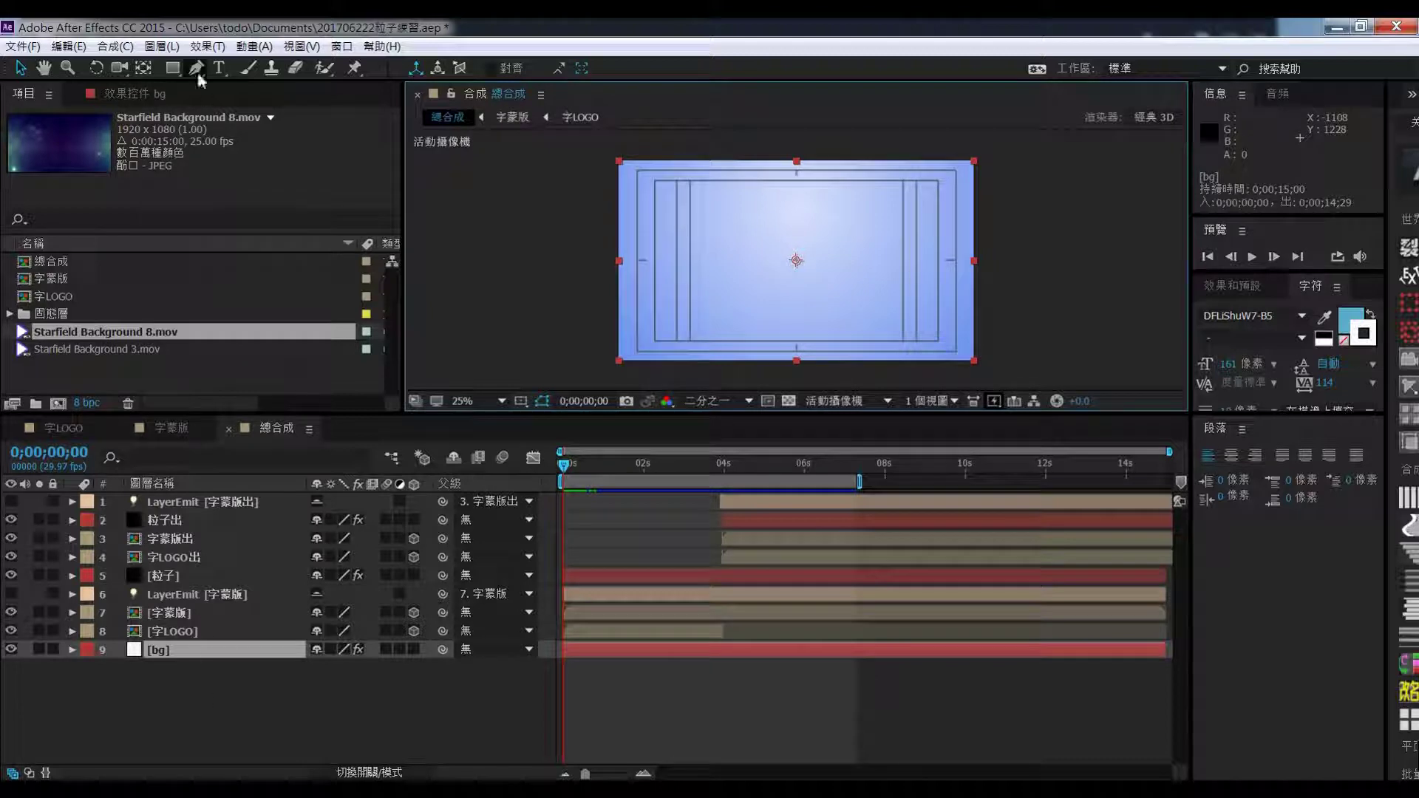
click(133, 94)
click(225, 172)
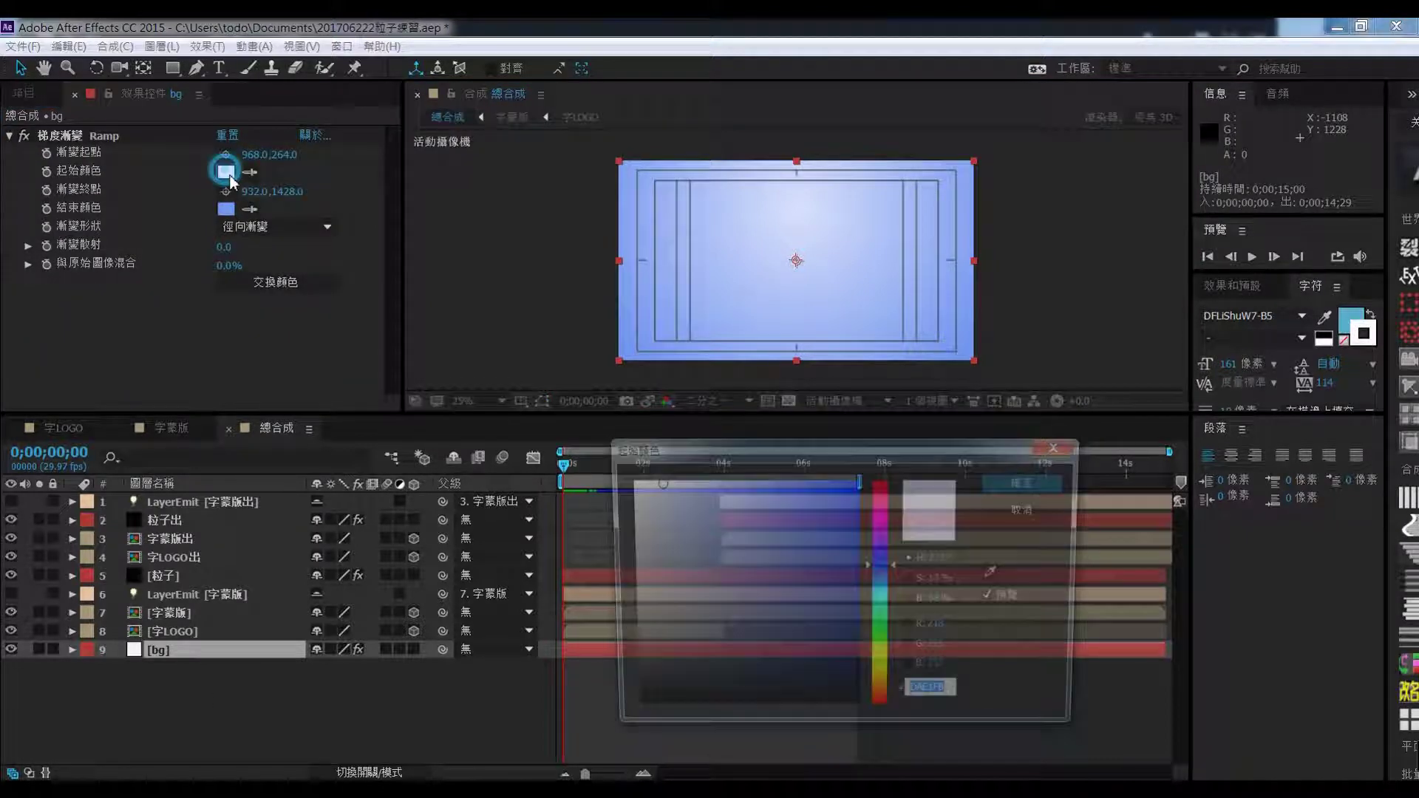
click(828, 627)
drag(829, 627, 838, 649)
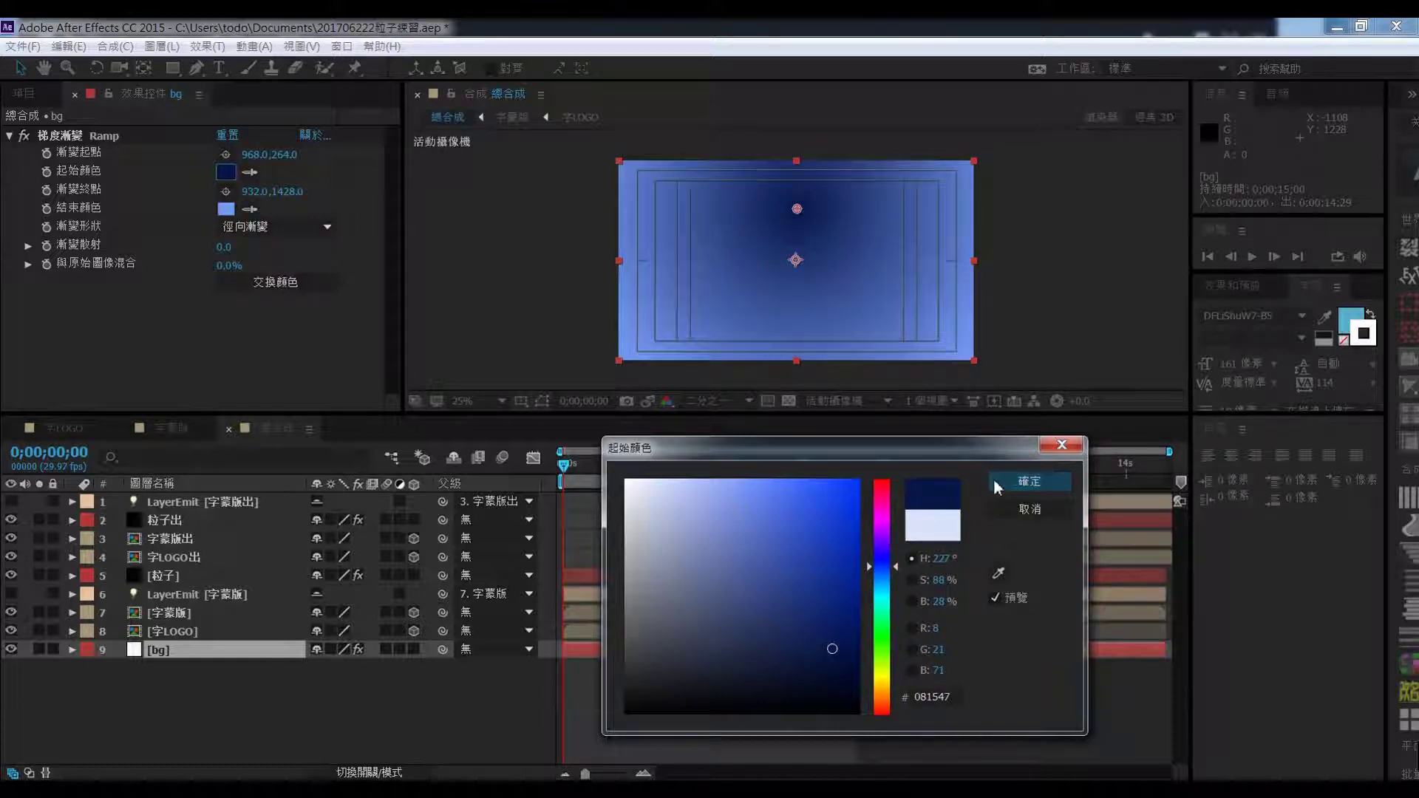
click(1029, 482)
Darken the Ramp end color (結束顏色) to a near-black navy and preview the animation against it
click(225, 208)
drag(839, 584, 850, 685)
click(1026, 481)
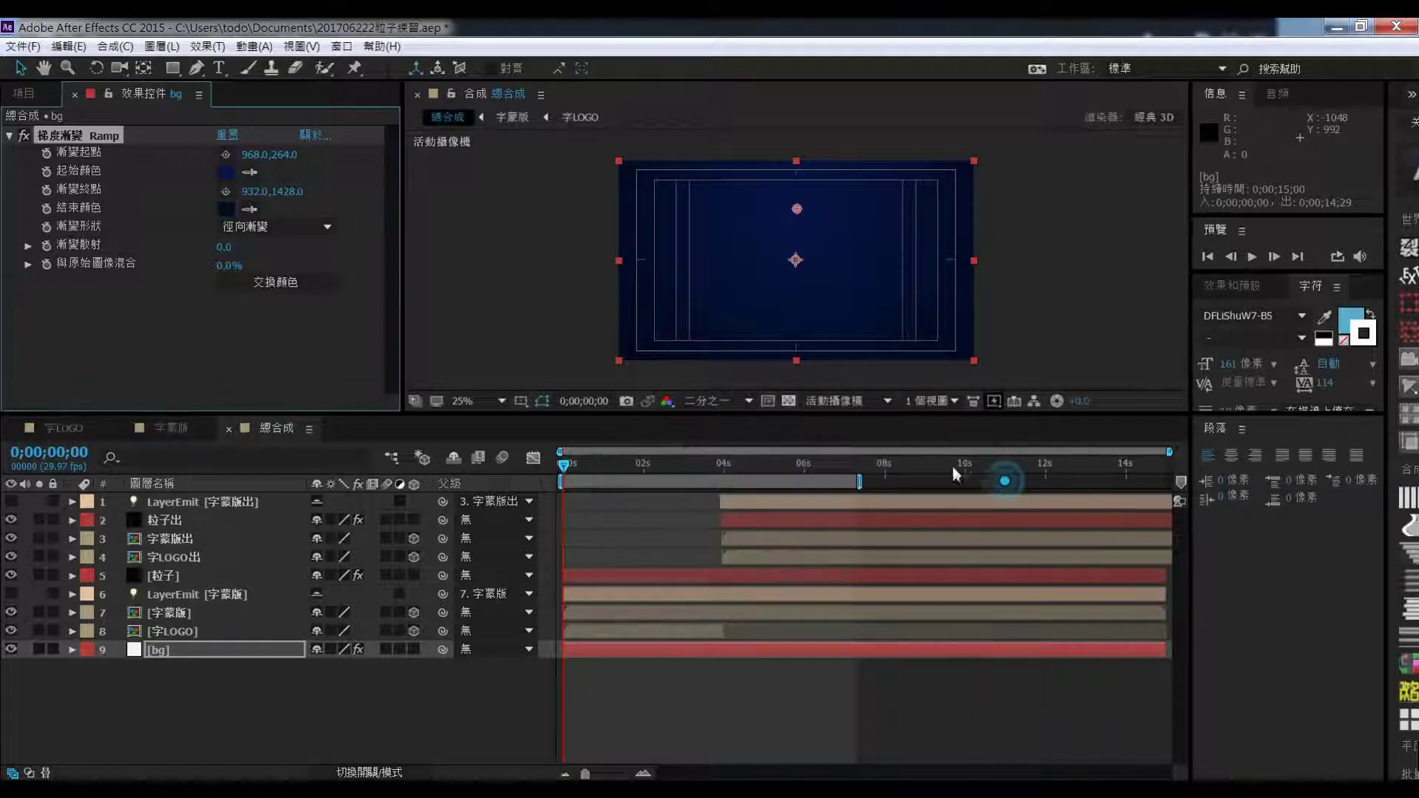
key(space)
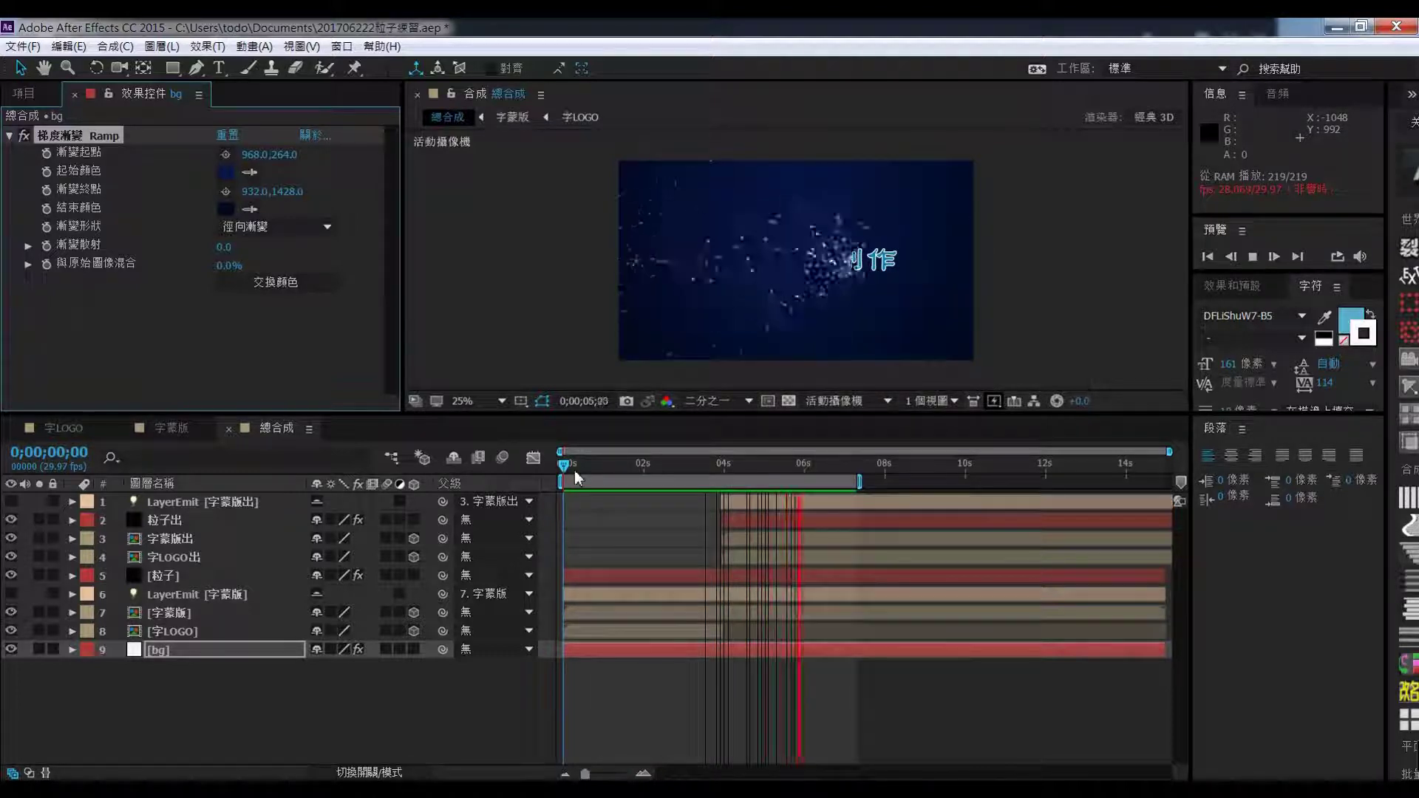
drag(585, 464, 564, 467)
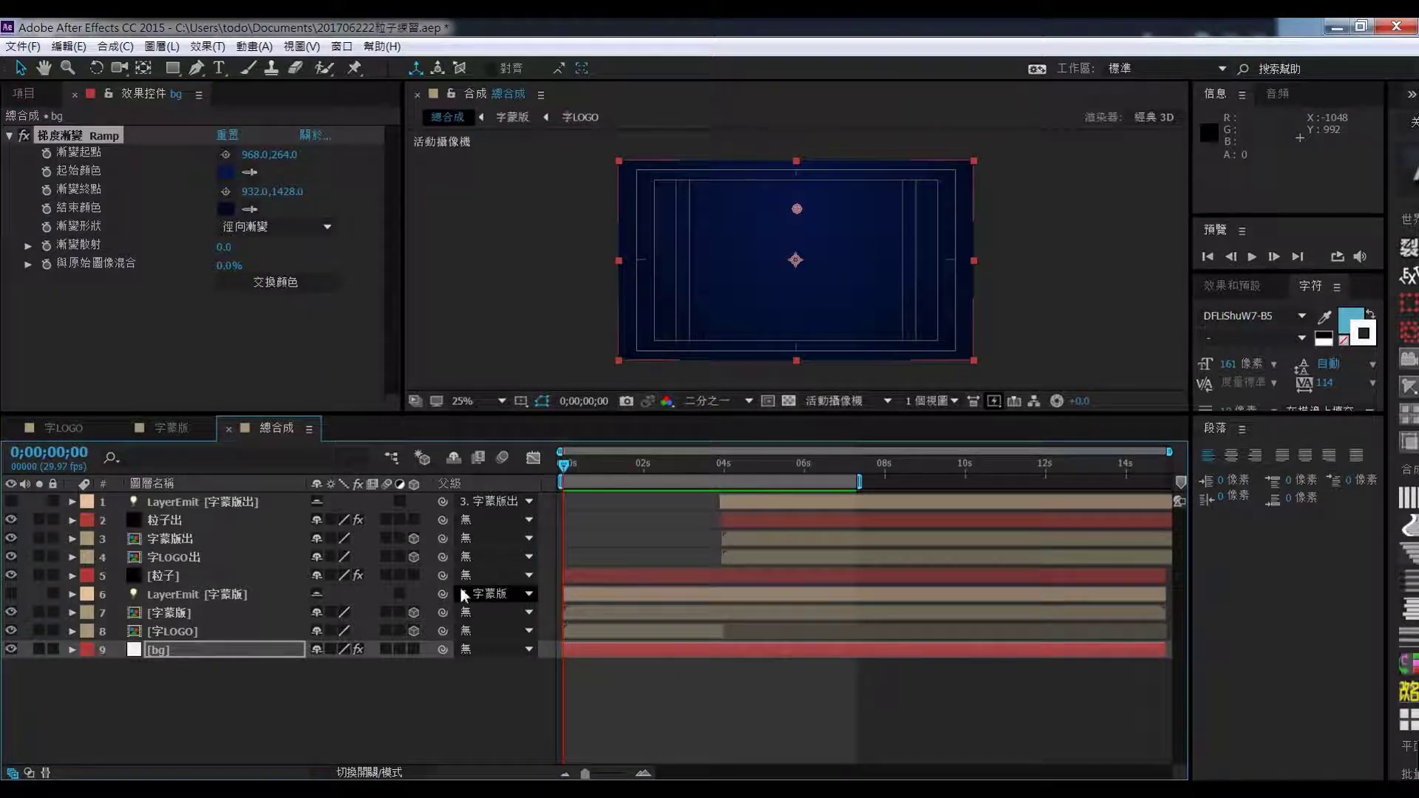
Add camera 攝像機 1 parented to a new 3D null 空 1 and play through the animation
click(197, 557)
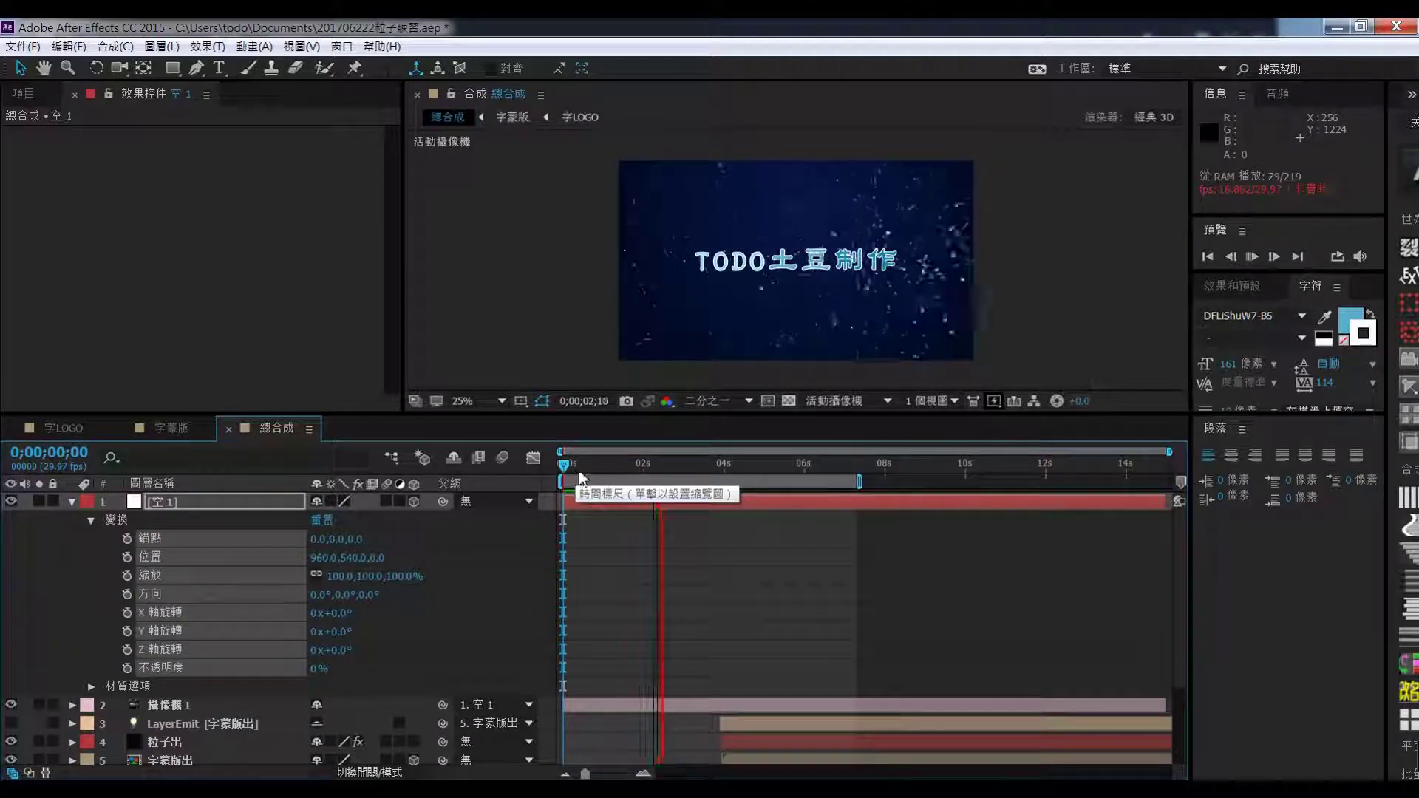
click(585, 470)
drag(586, 470, 689, 509)
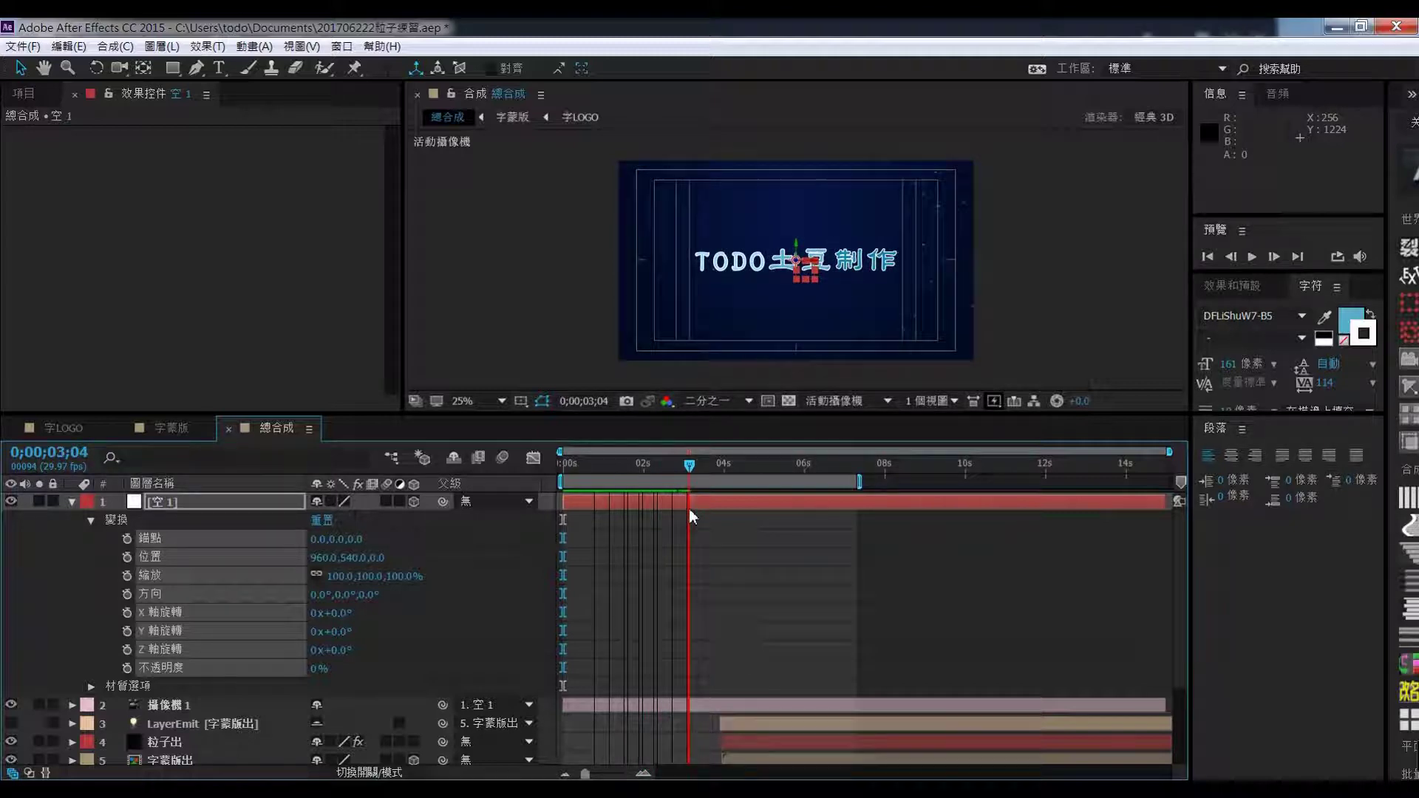
key(space)
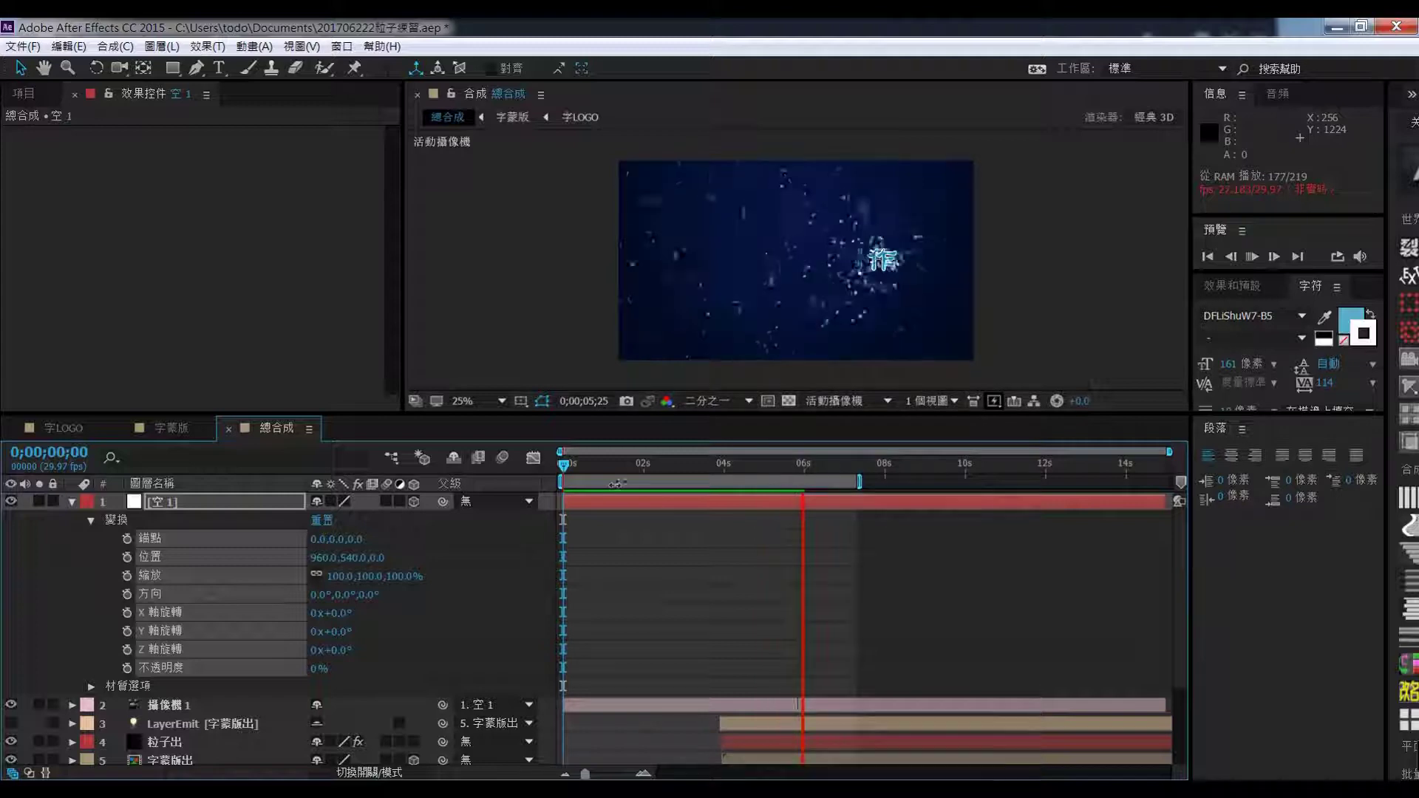
drag(615, 460, 556, 468)
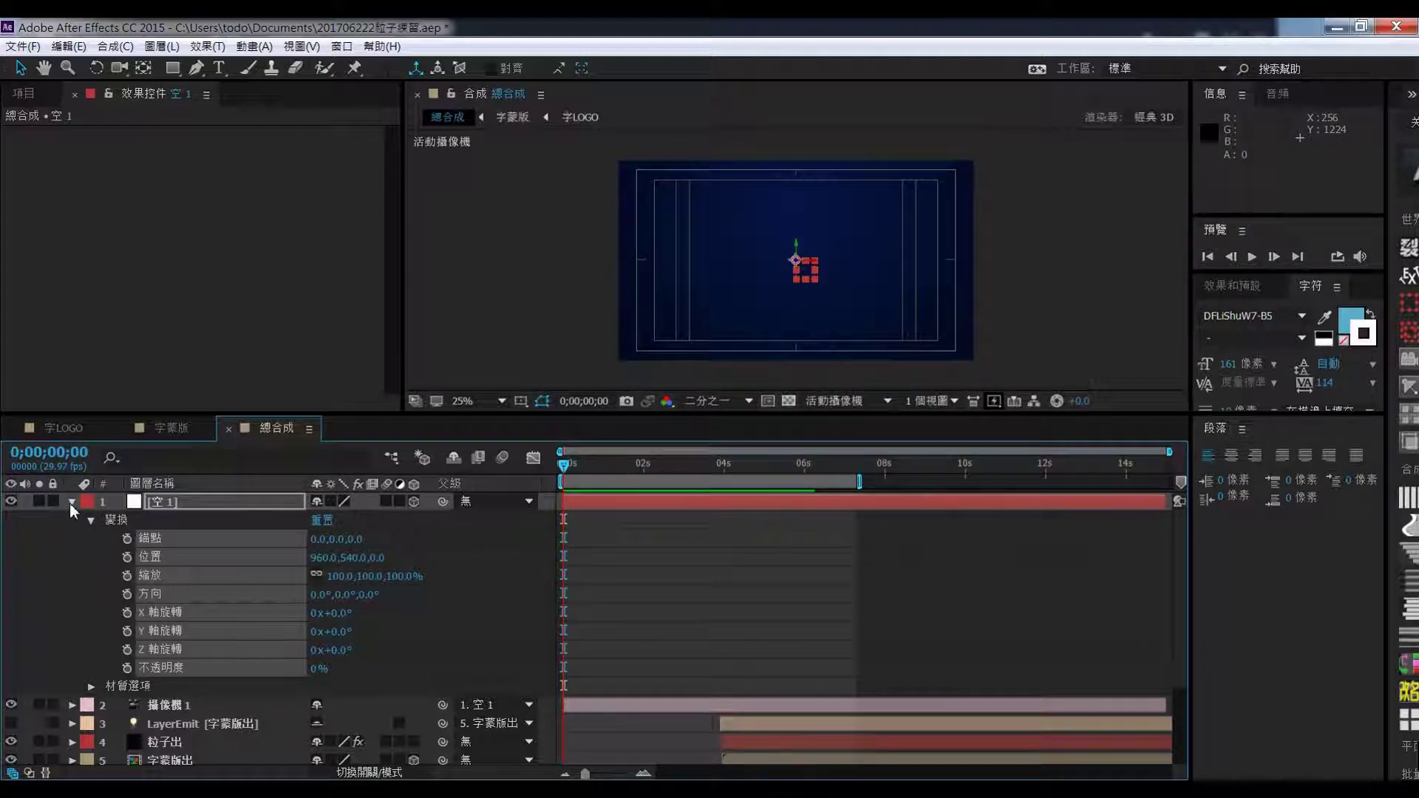
Enable keyframes on all transform properties of null 空 1 at 0;00;00;00 and set its Z position to 230
click(127, 539)
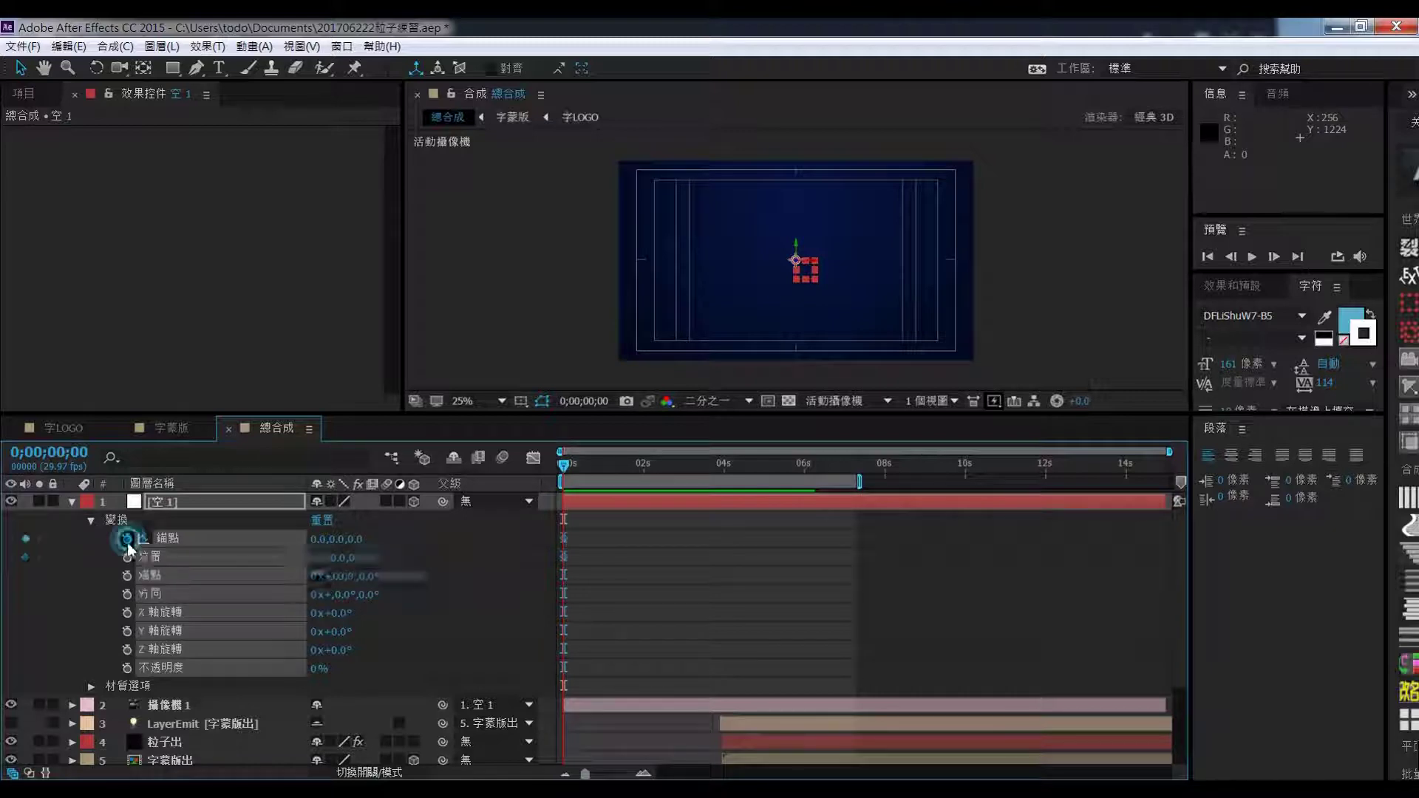
drag(129, 543, 115, 655)
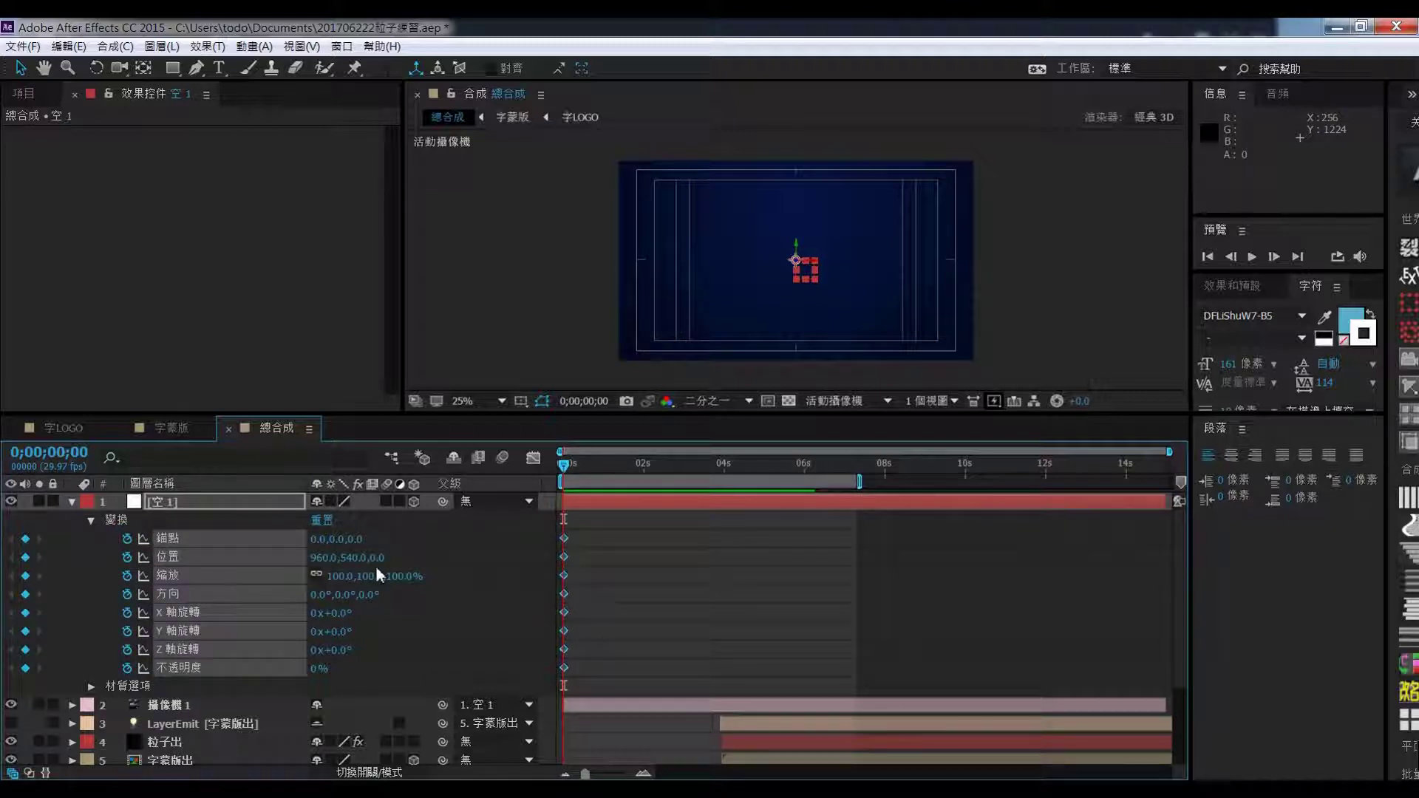
drag(377, 558, 641, 542)
Keyframe the null's Z position at 161 at 0;00;01;29
click(641, 465)
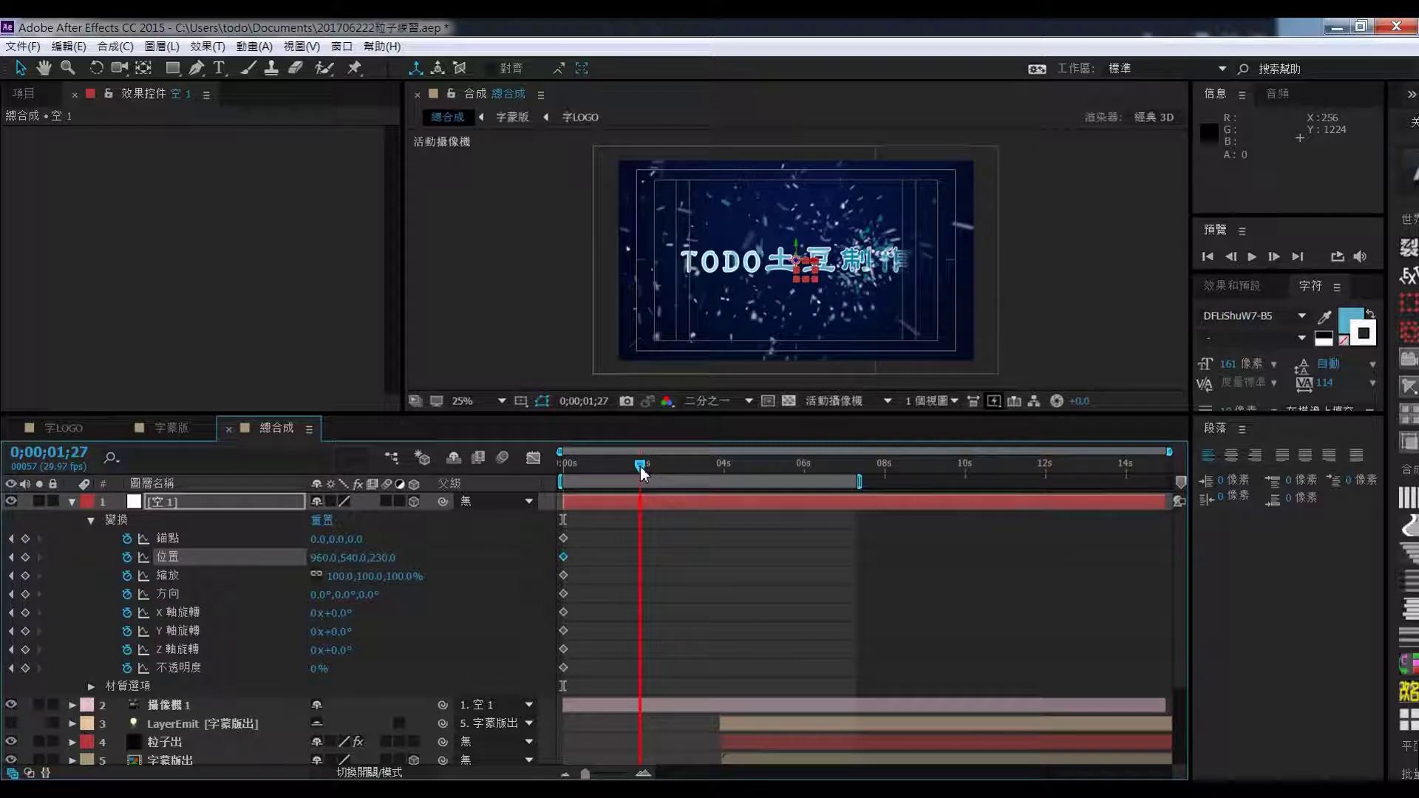
drag(642, 473, 644, 474)
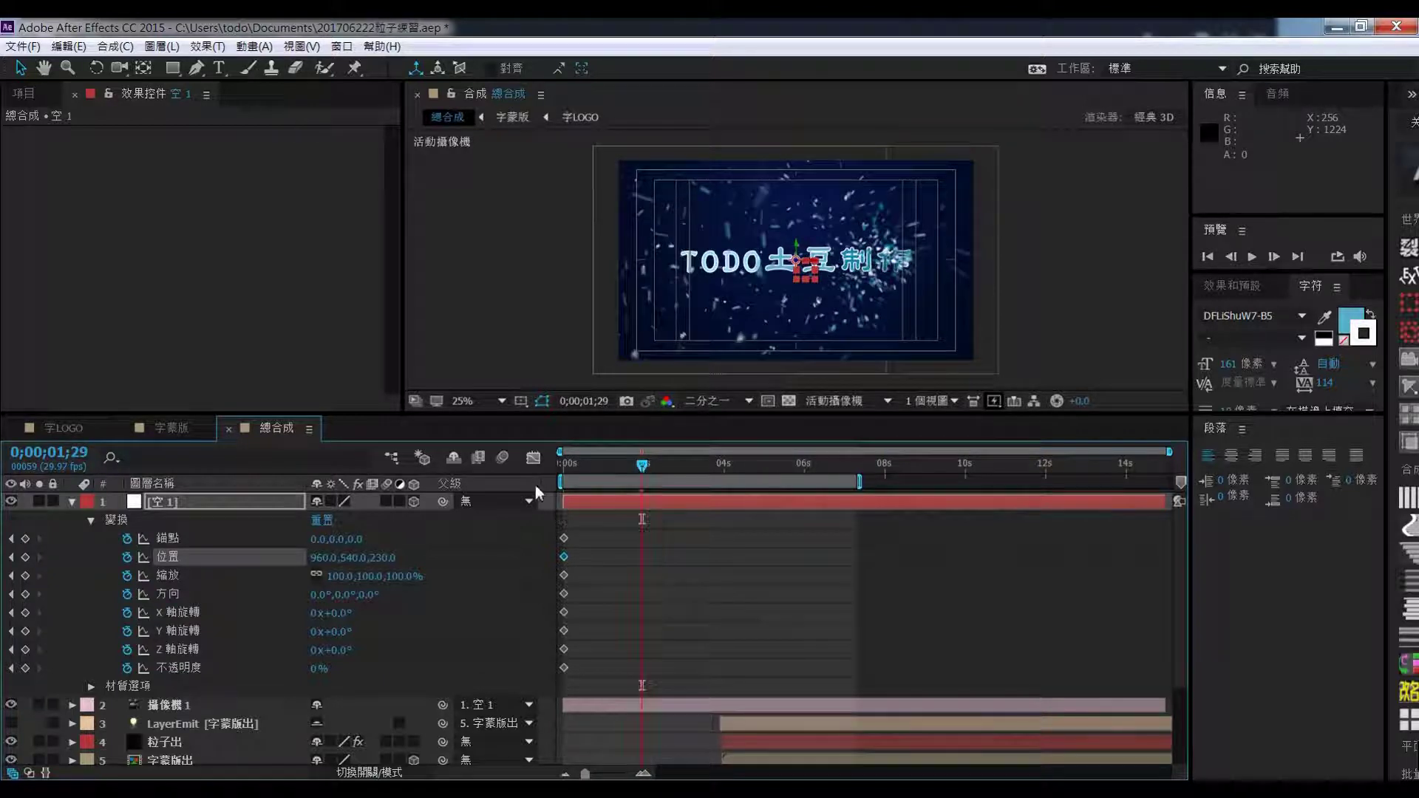
drag(373, 557, 318, 567)
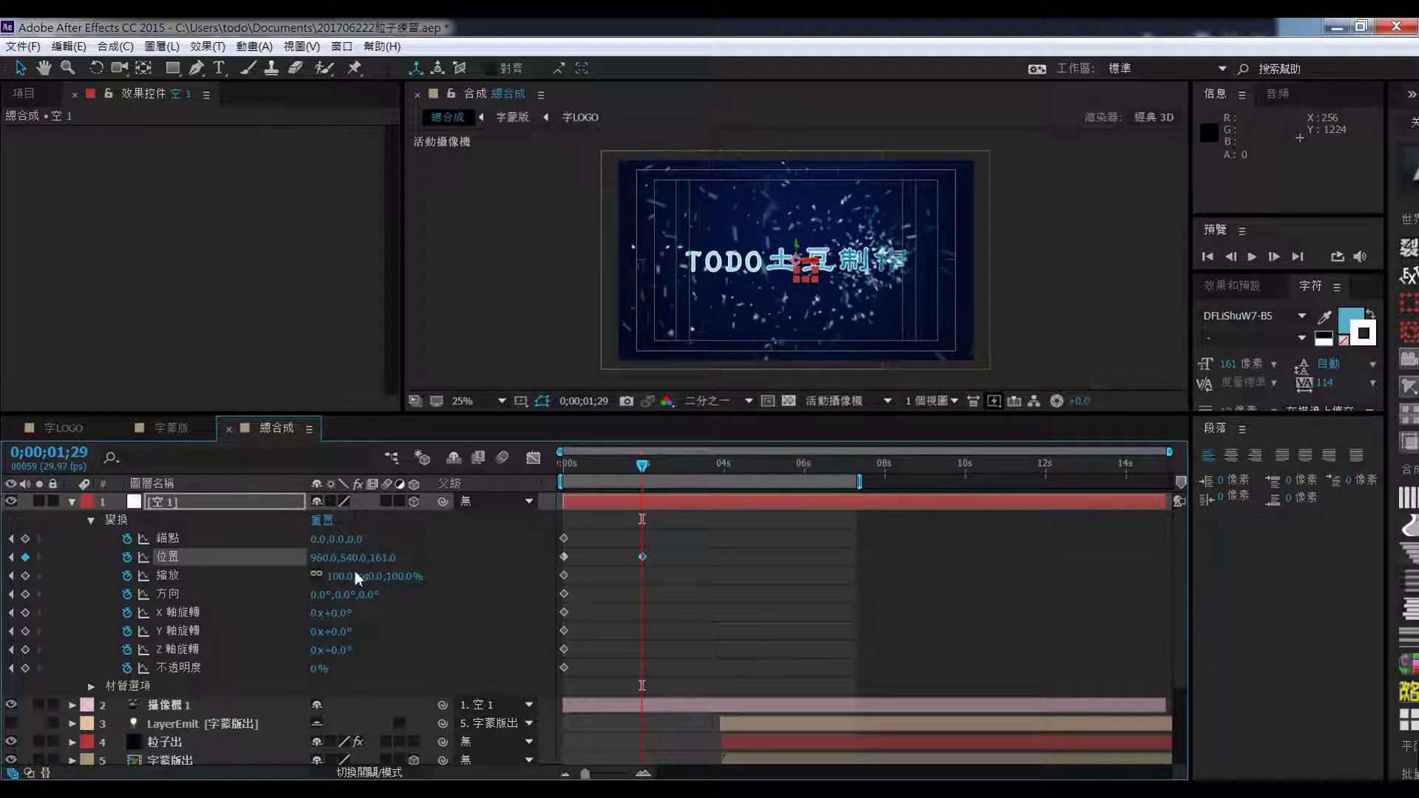
Raise the Z value of the null's first position keyframe to about 481 and preview the camera move
click(11, 557)
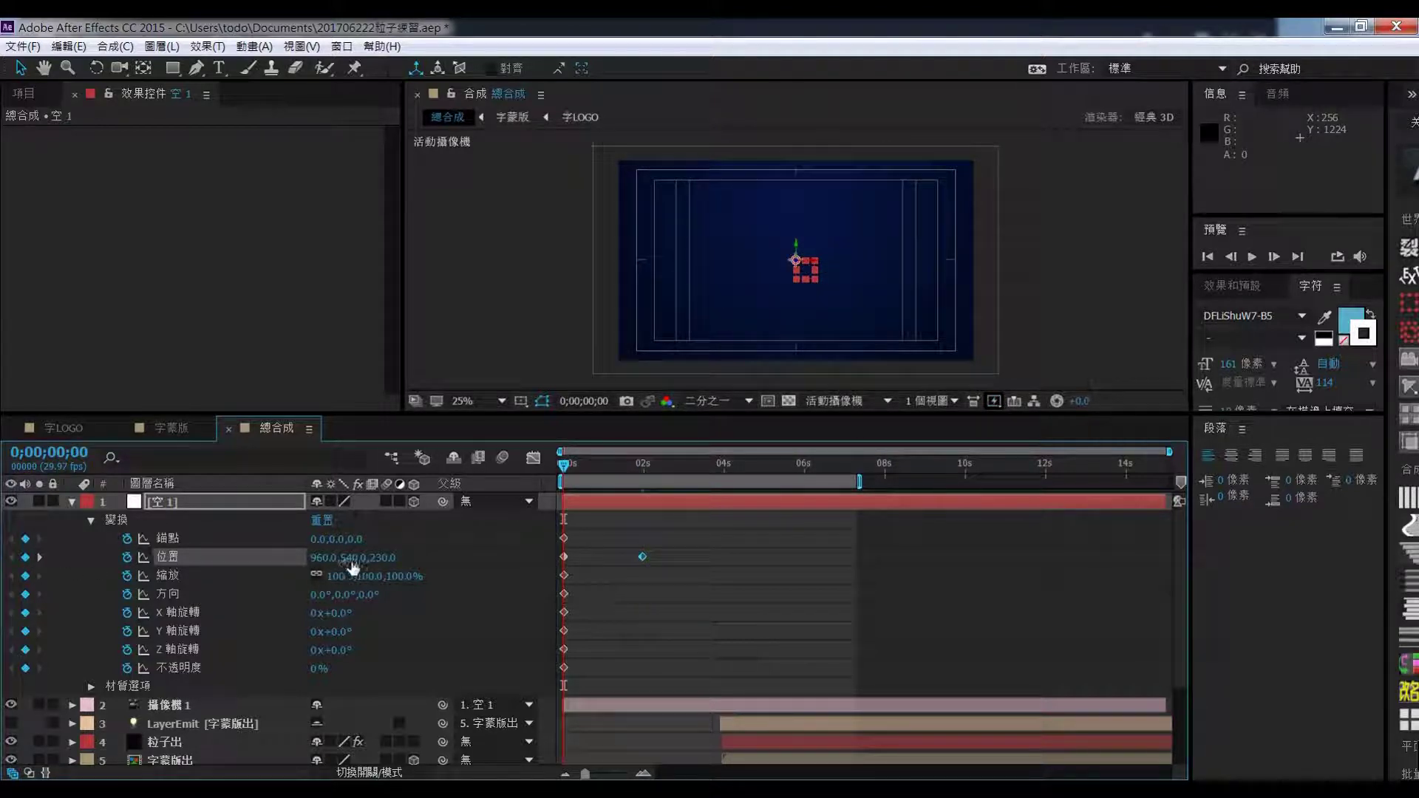
drag(379, 559, 610, 564)
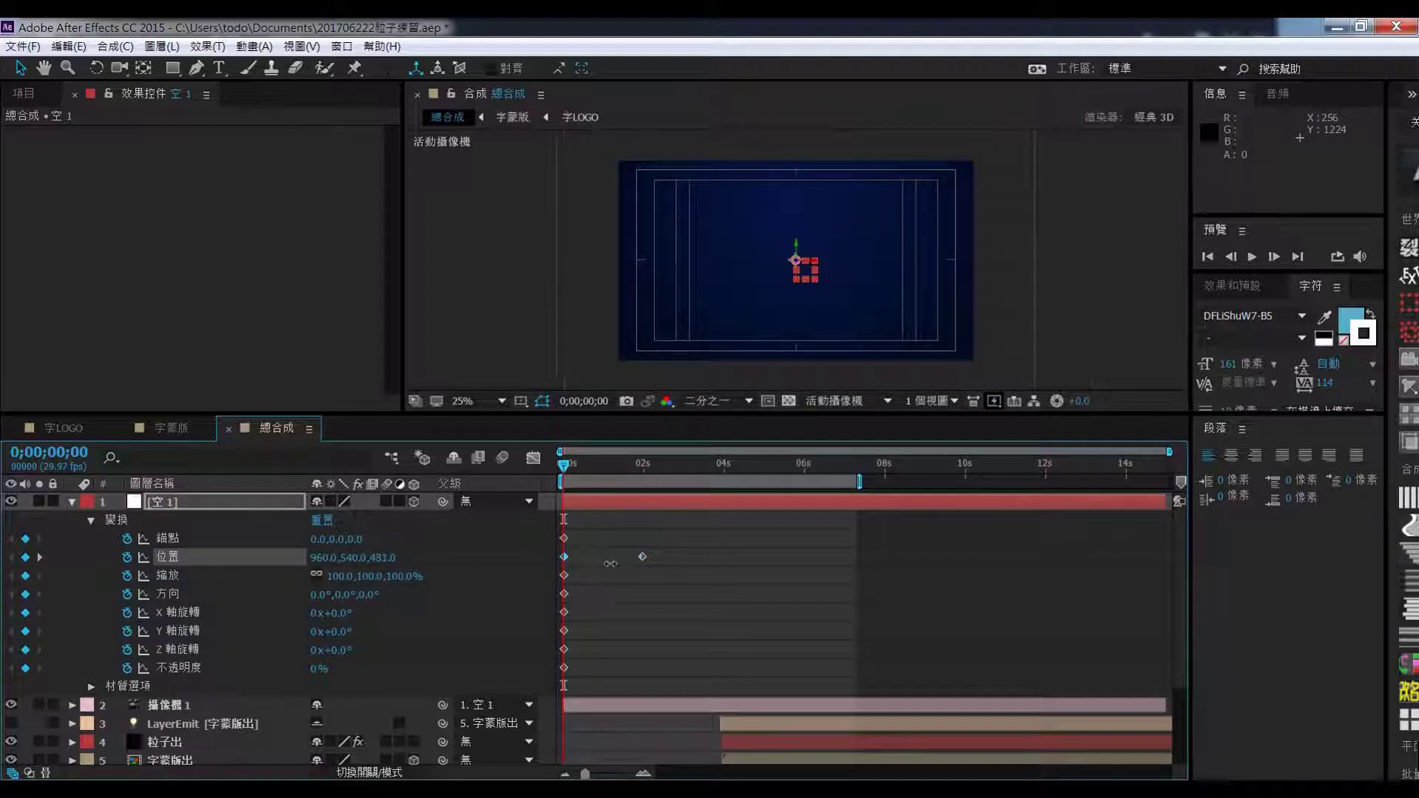
key(space)
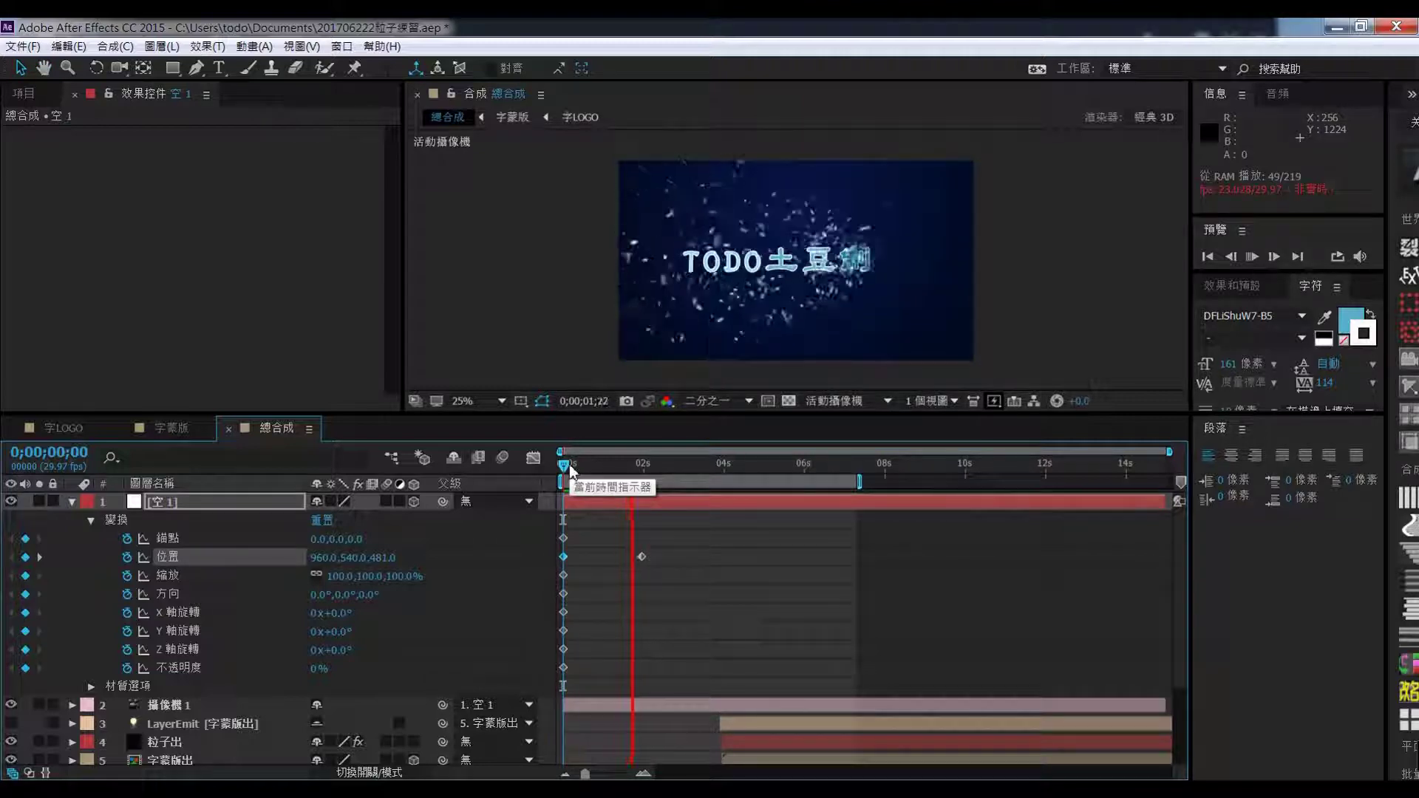
Hold the null's Z position at 161 with a keyframe at 0;00;04;17 and keyframe a higher Z value at 0;00;06;08
click(723, 470)
drag(723, 470, 747, 481)
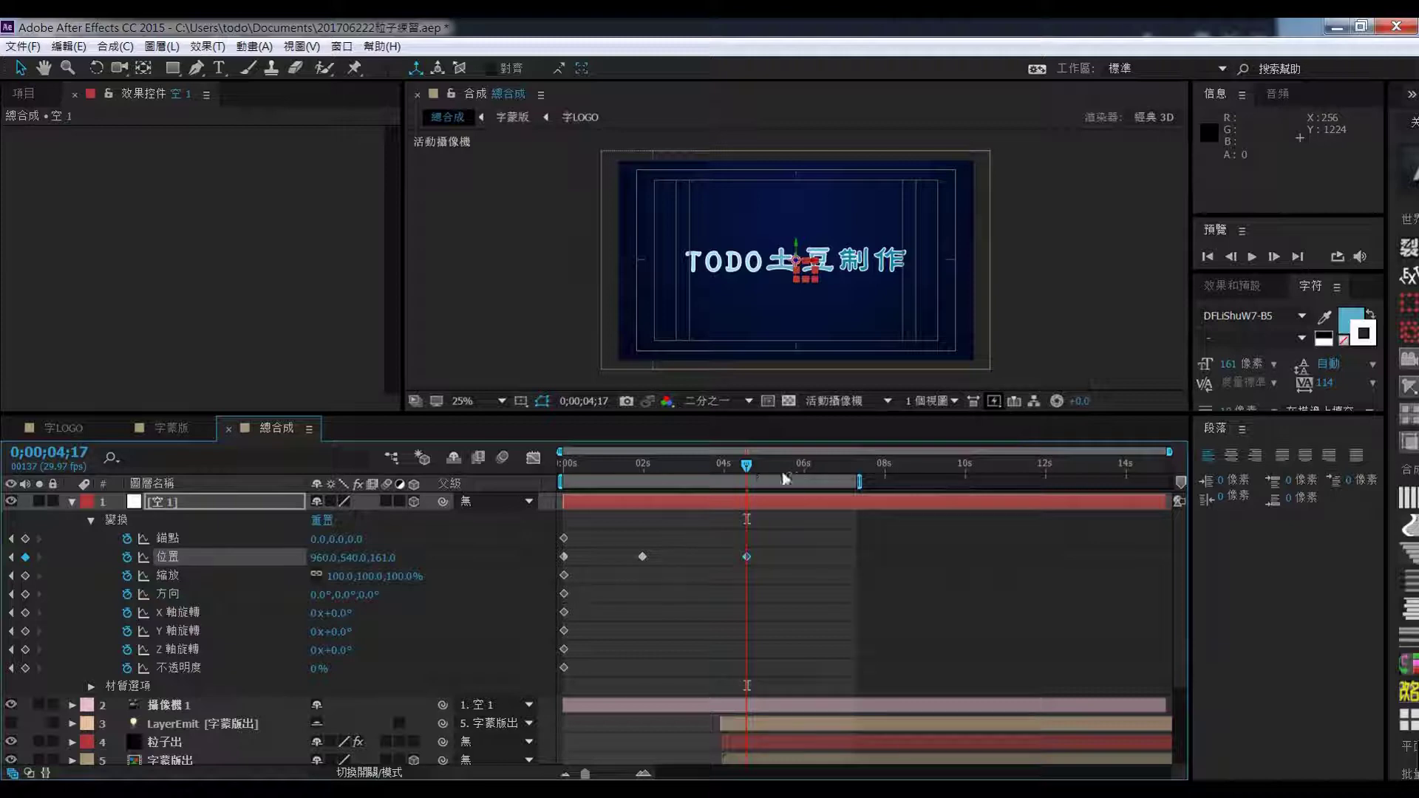
drag(750, 465, 818, 482)
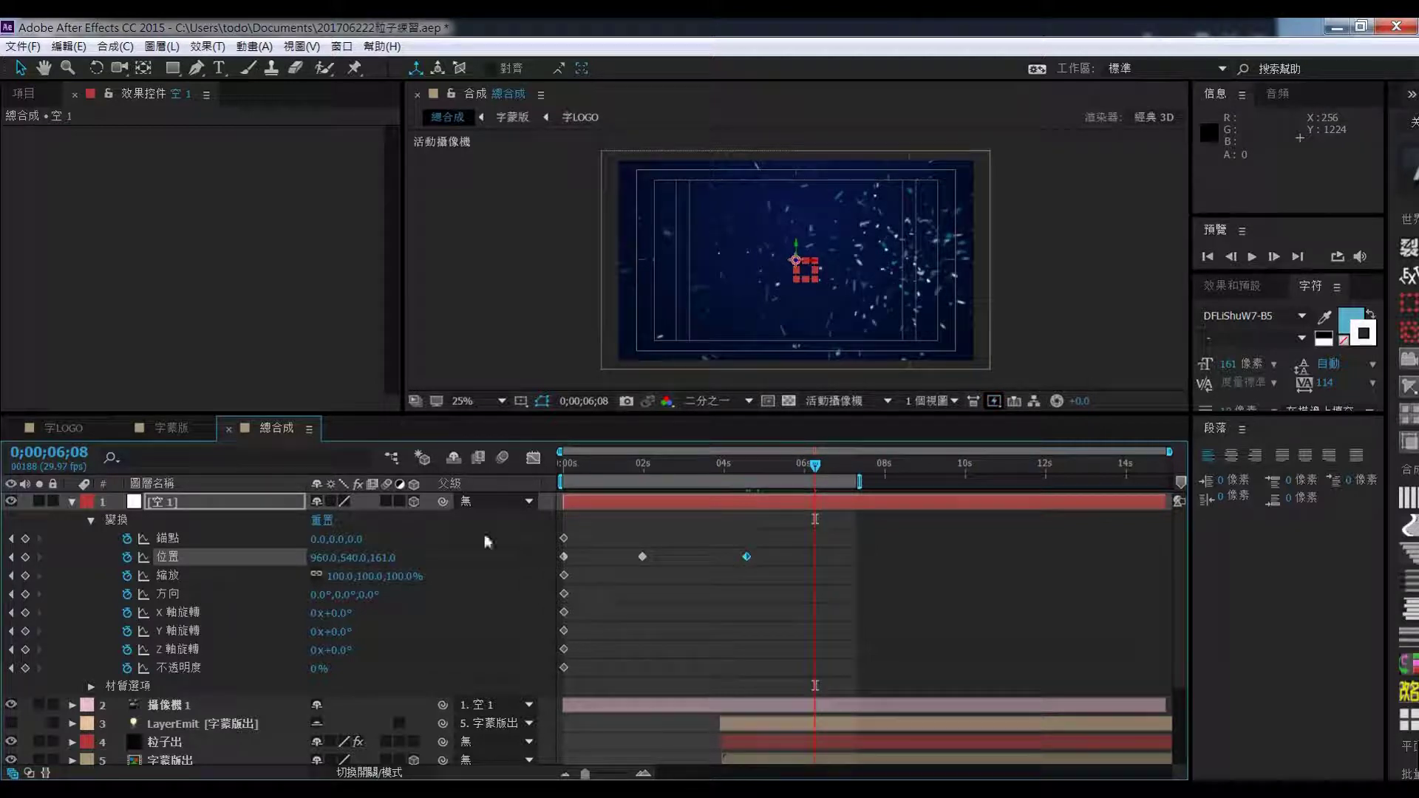
drag(384, 564, 819, 586)
Set the null's Z position at 0;00;00;00 to 617 and play back the finished camera move
drag(816, 465, 503, 481)
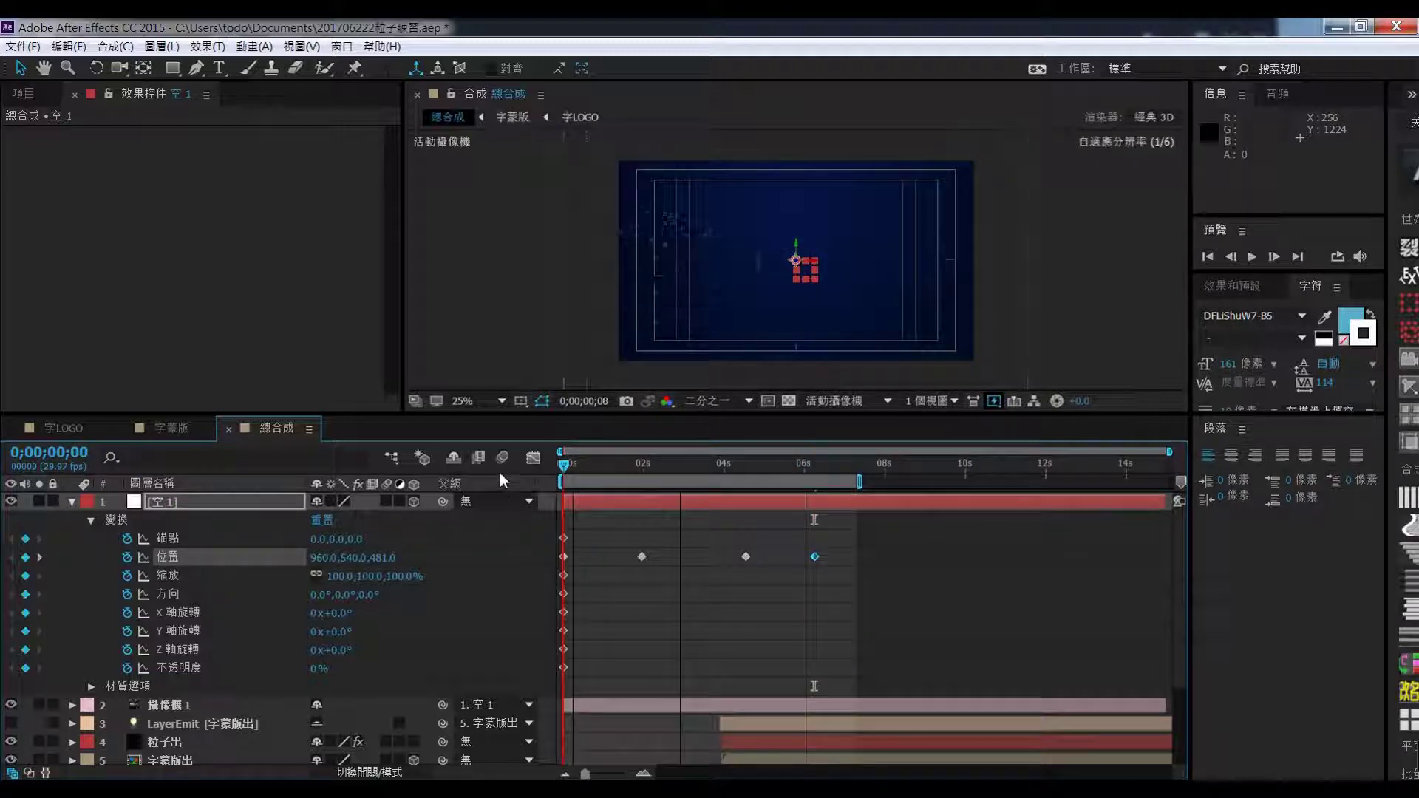
drag(383, 559, 517, 570)
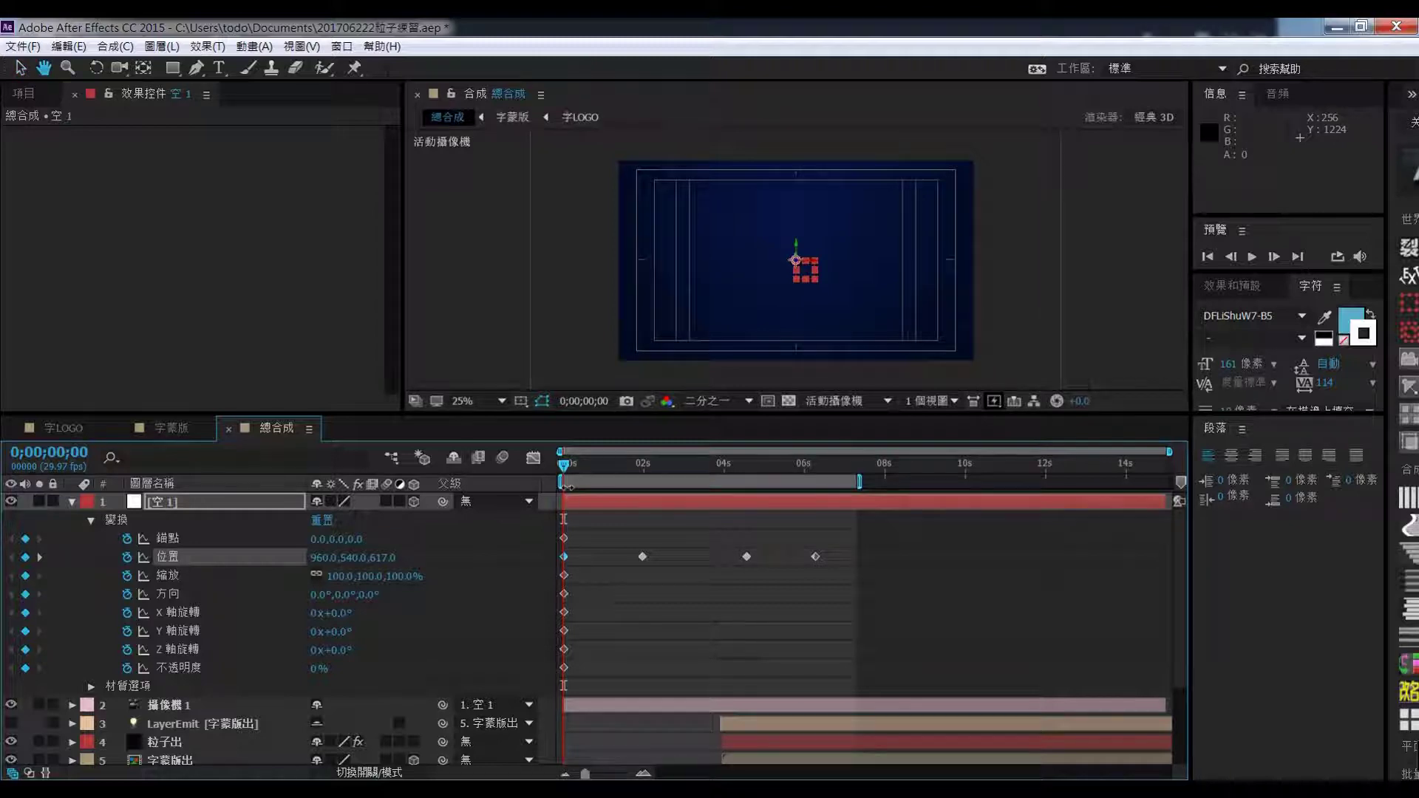
key(space)
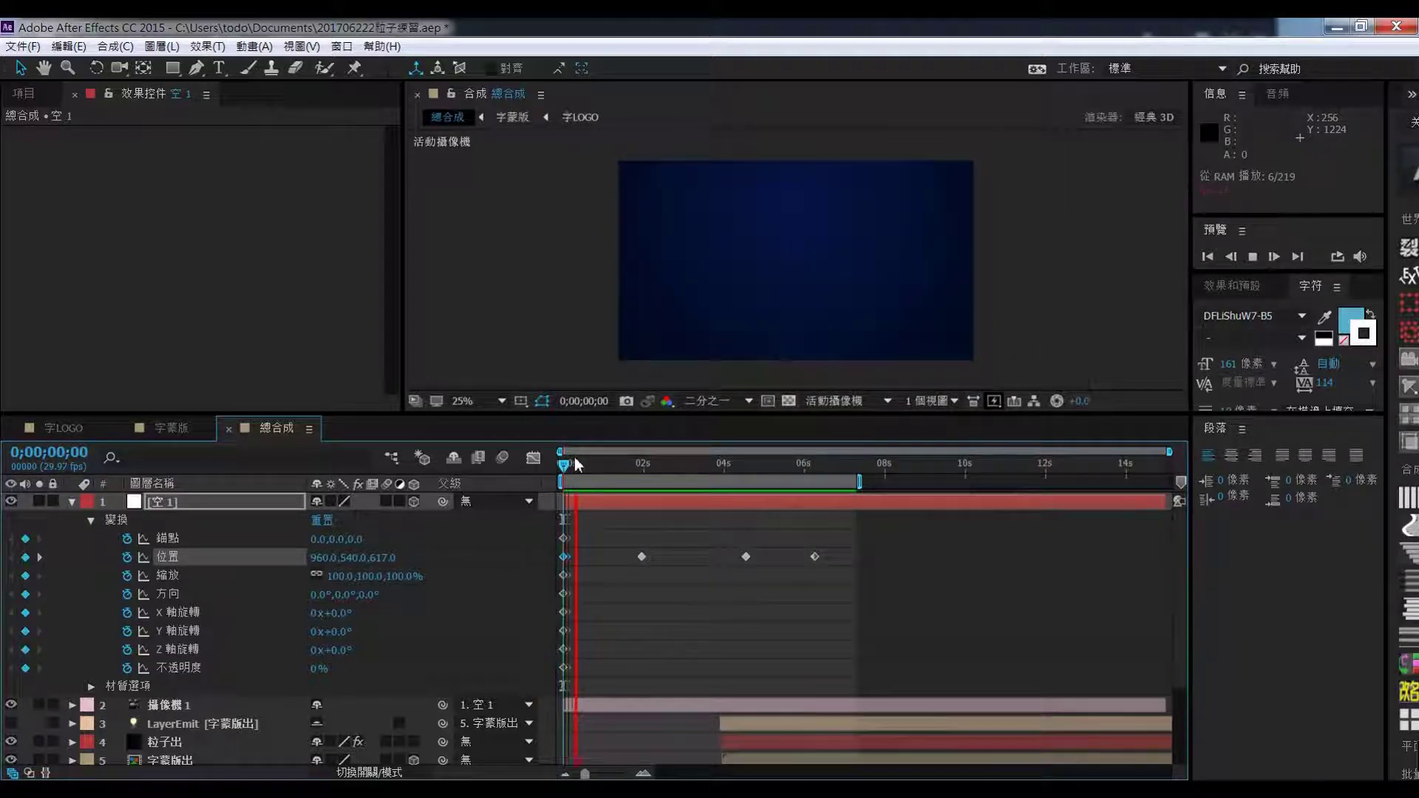
key(space)
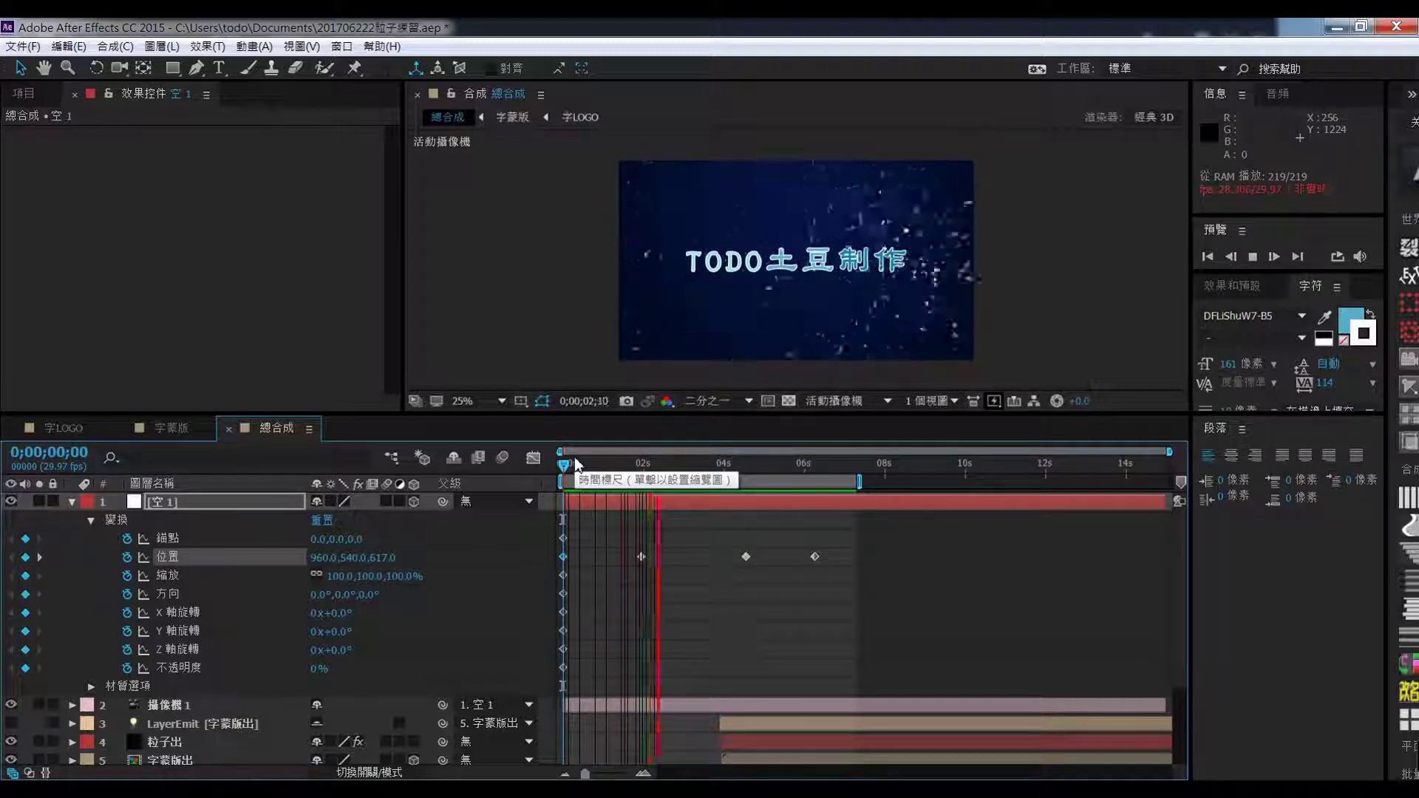